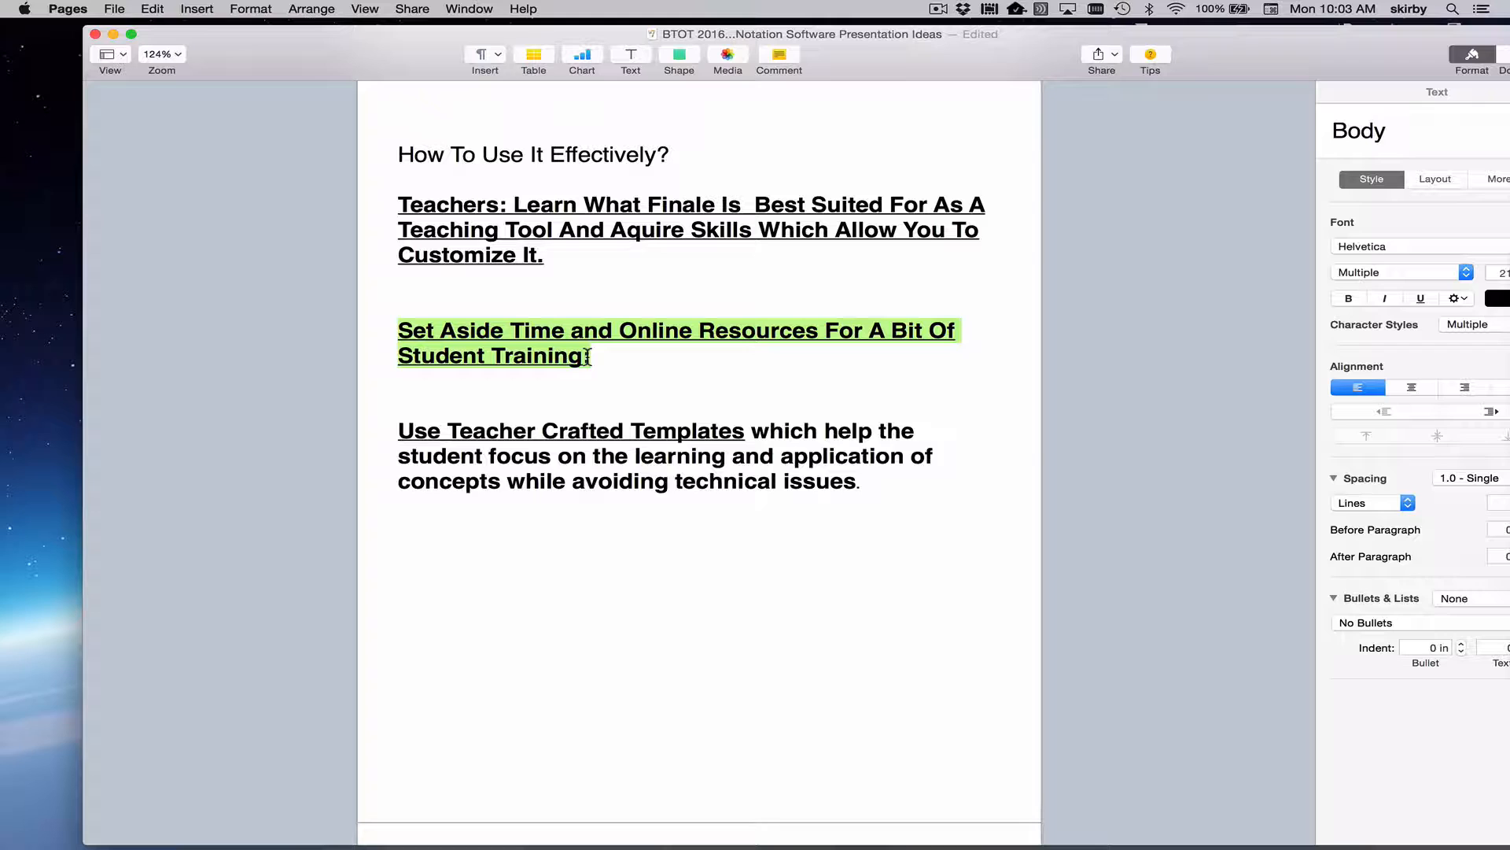
# Read through the workshop notes, covering teacher-crafted templates, the learning process bullets and the Class 1 outline with its keyboard shortcuts
pyautogui.scroll(-3, 588, 356)
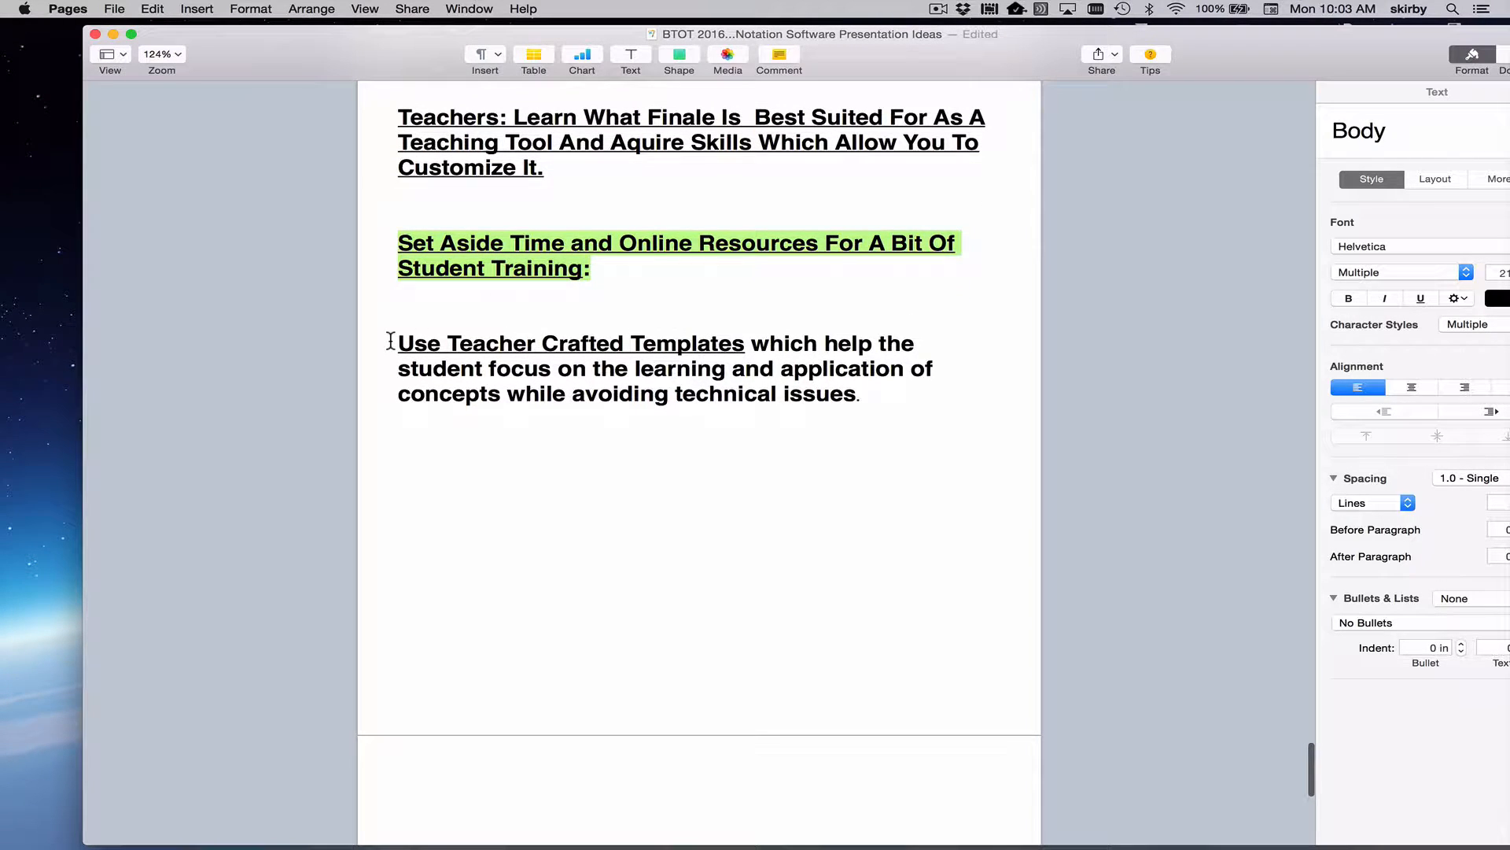
pyautogui.click(391, 341)
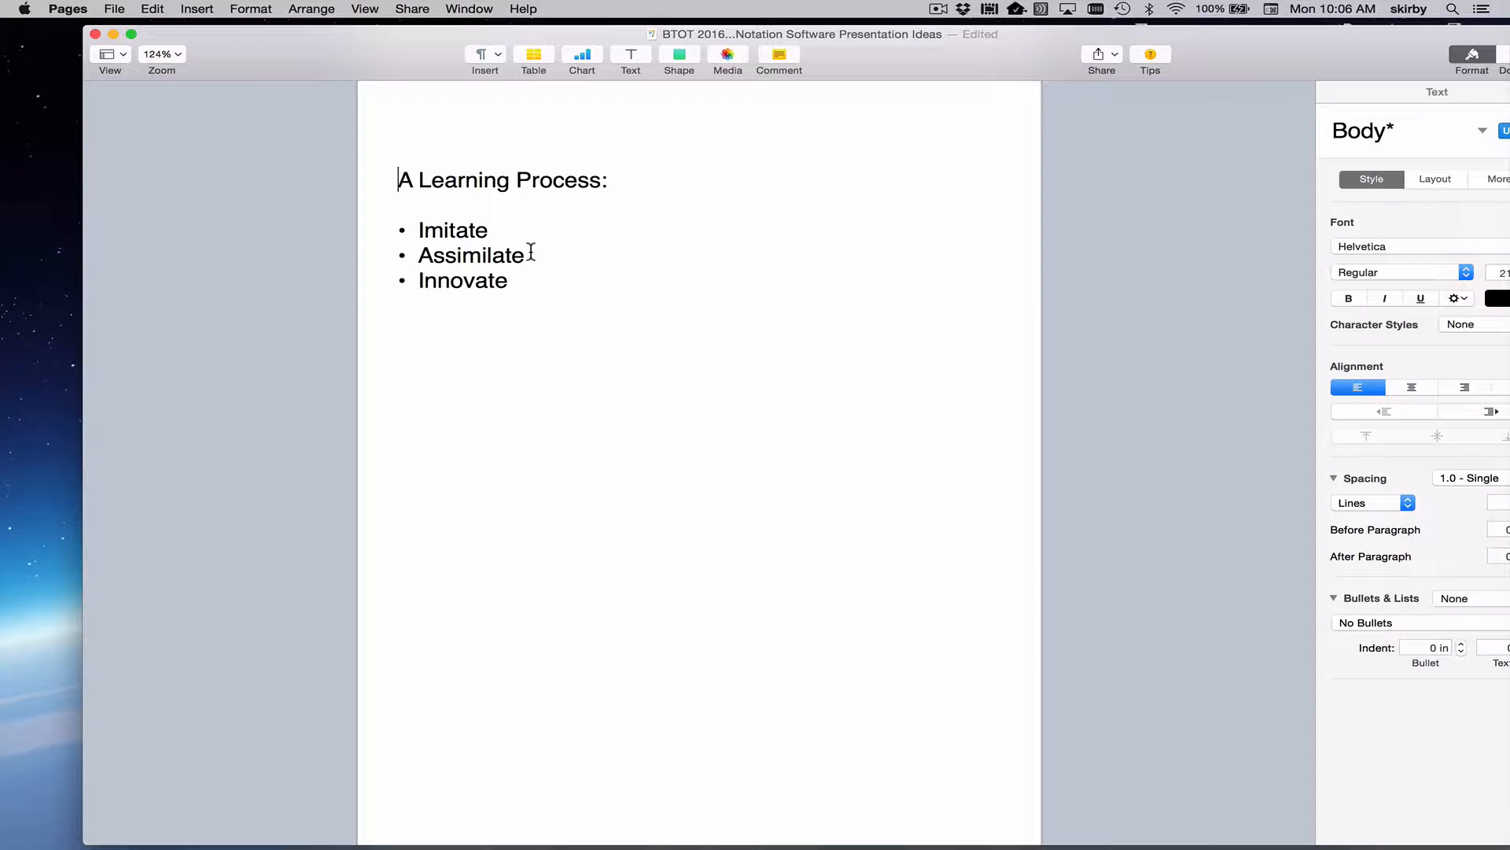
pyautogui.moveTo(529, 253); pyautogui.dragTo(420, 253)
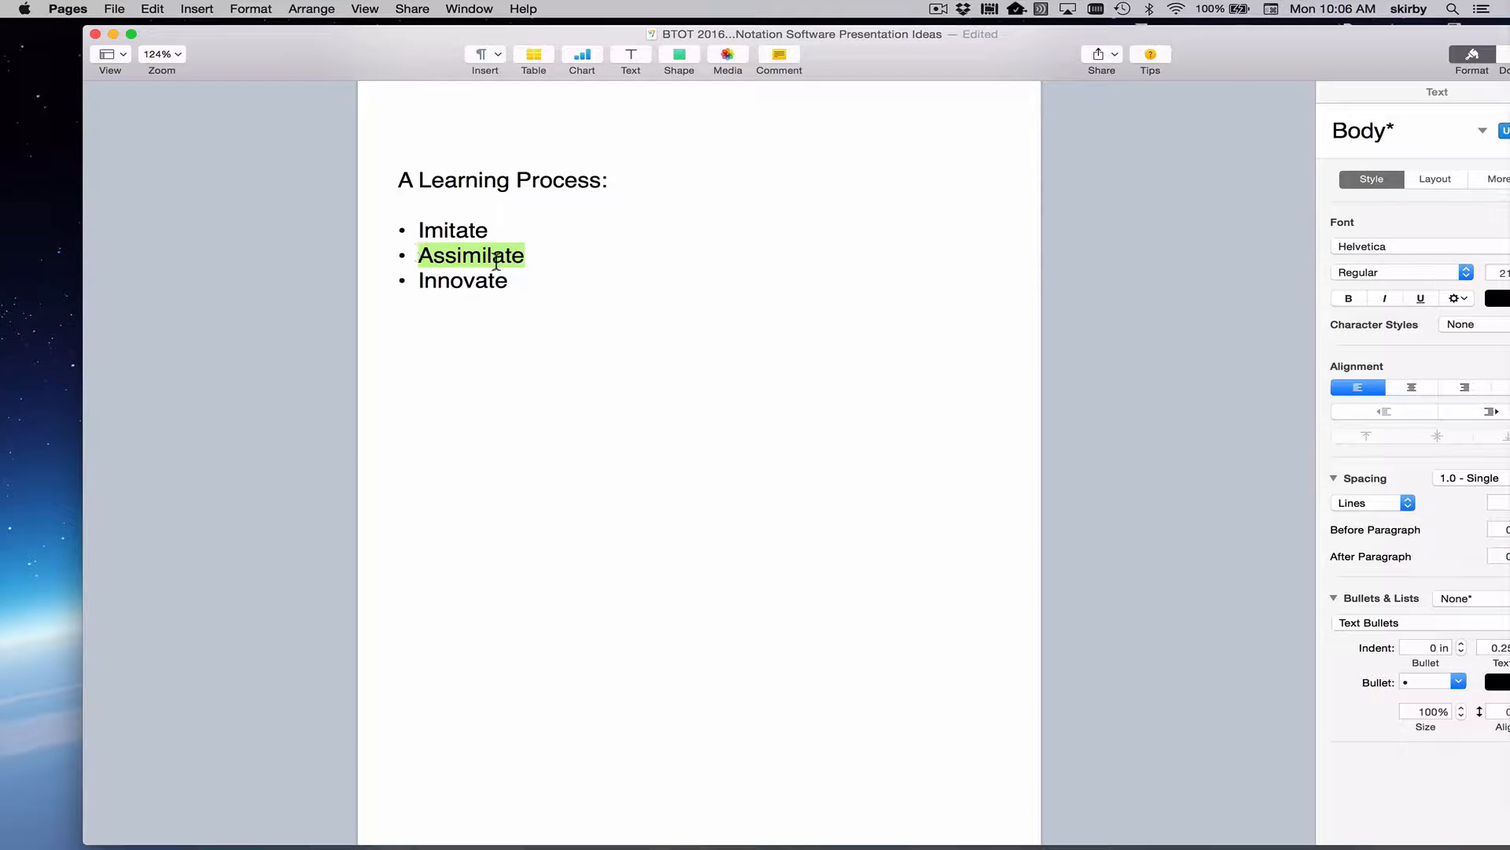
pyautogui.moveTo(511, 283); pyautogui.dragTo(415, 282)
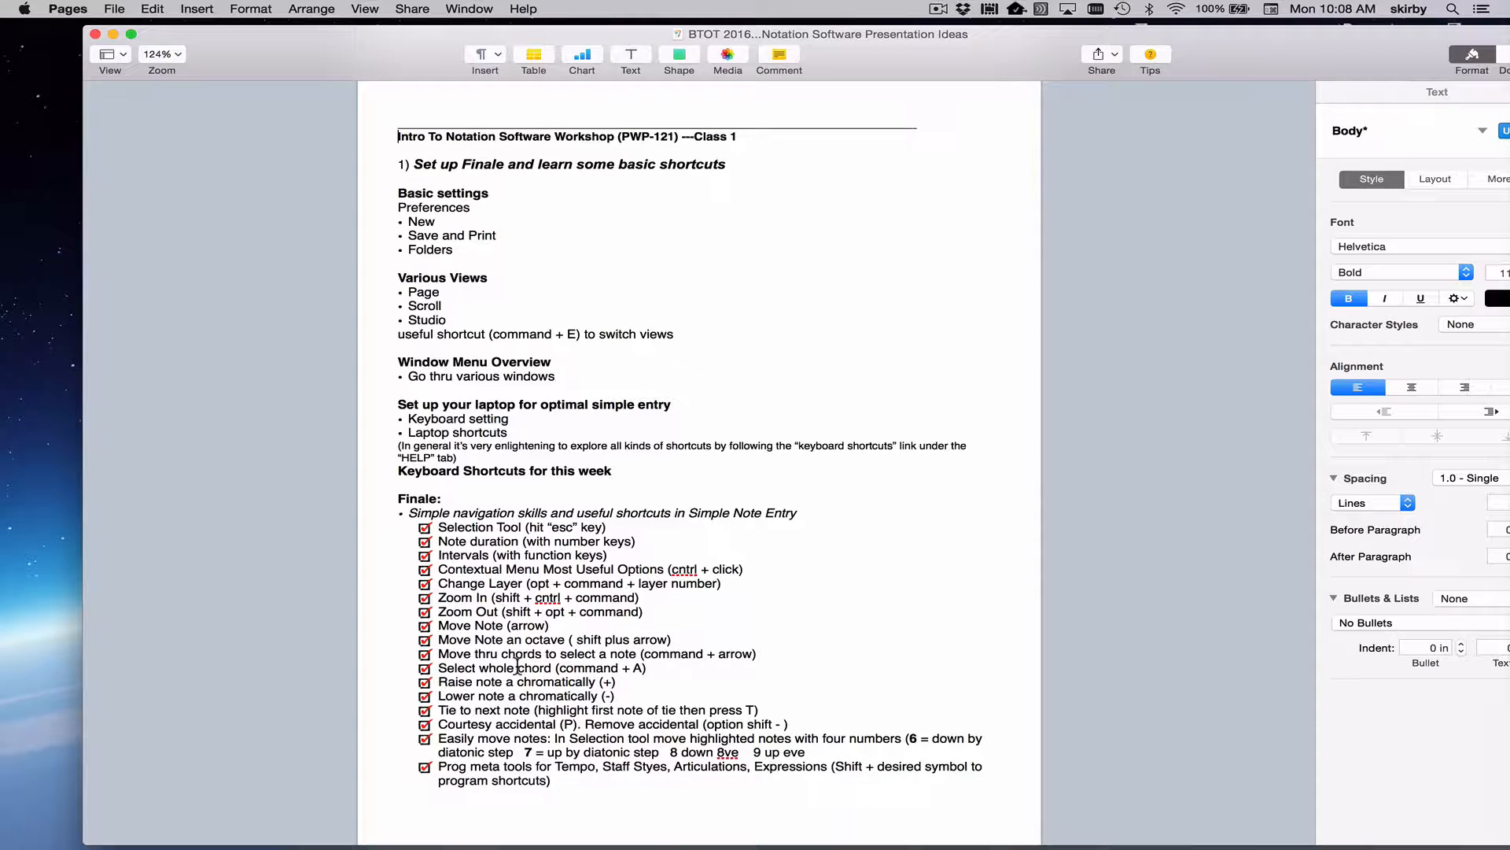
pyautogui.scroll(-15, 517, 667)
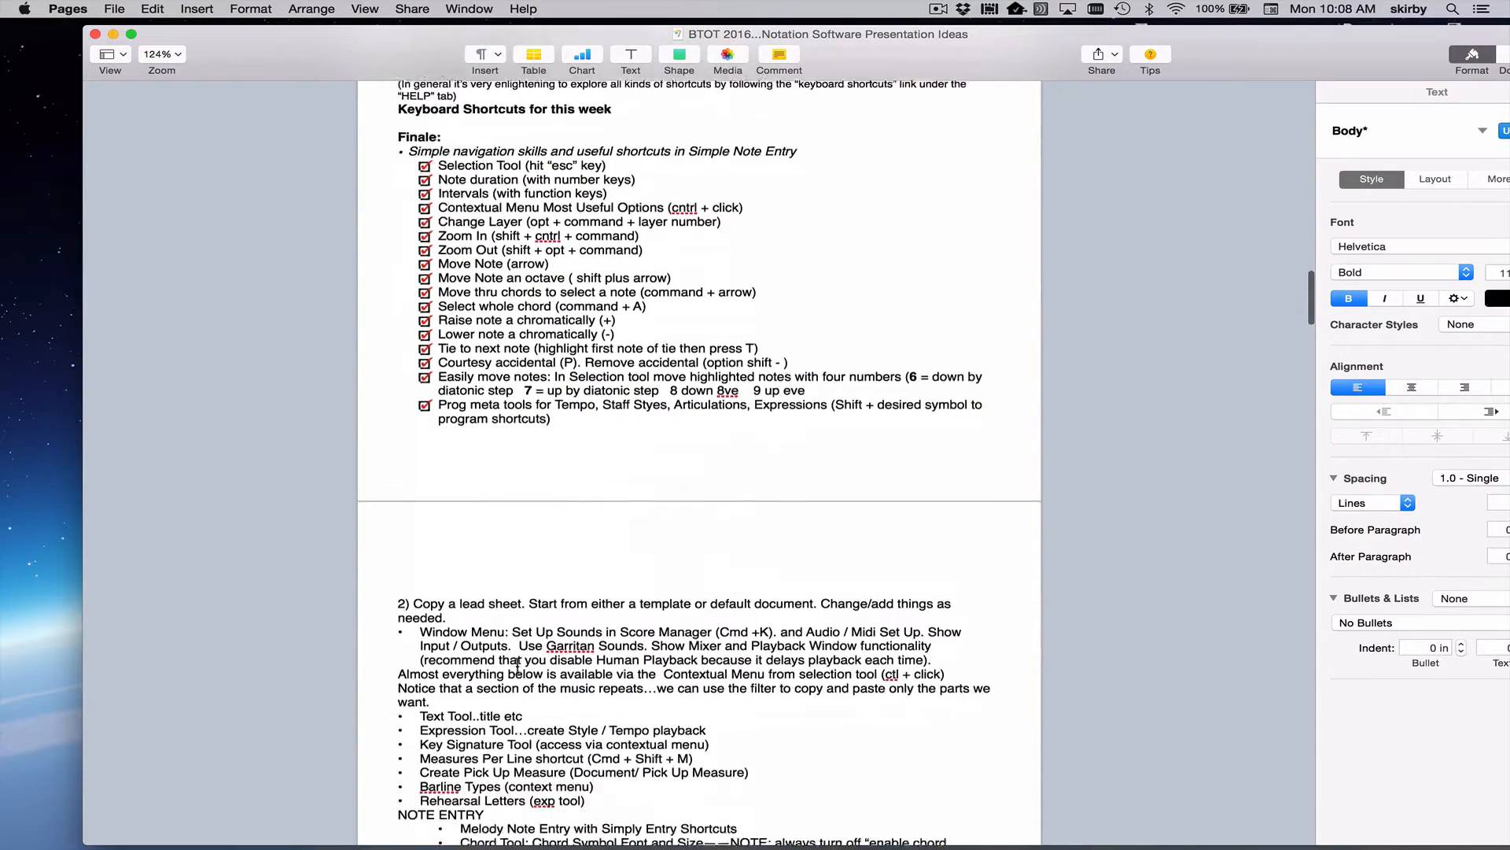
pyautogui.scroll(-10, 517, 667)
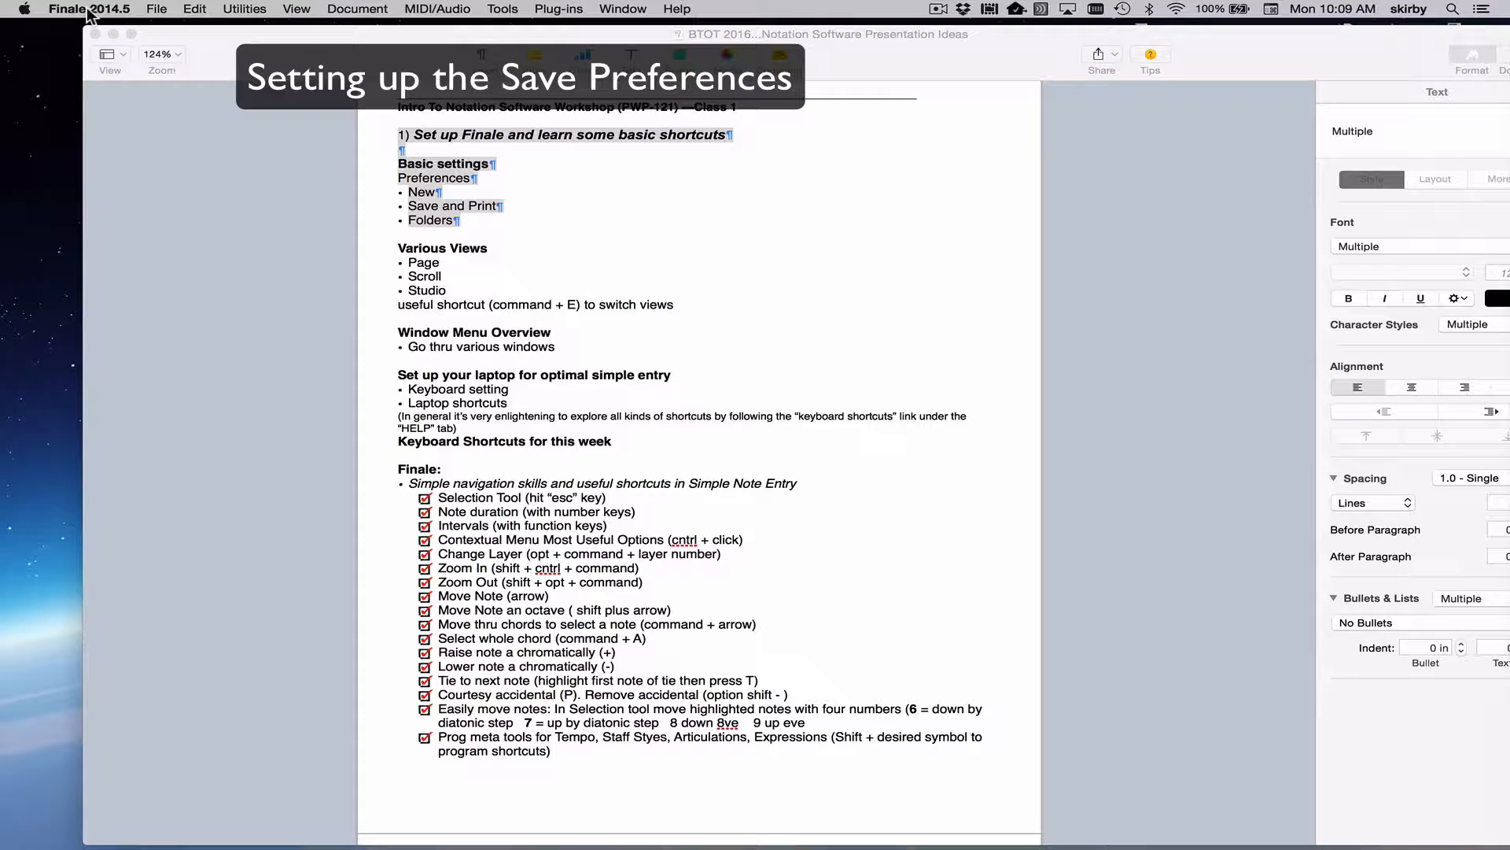
# In Finale's Save and Print preferences, toggle Save Preferences When Quitting Finale, and open the Folders preferences
pyautogui.click(119, 10)
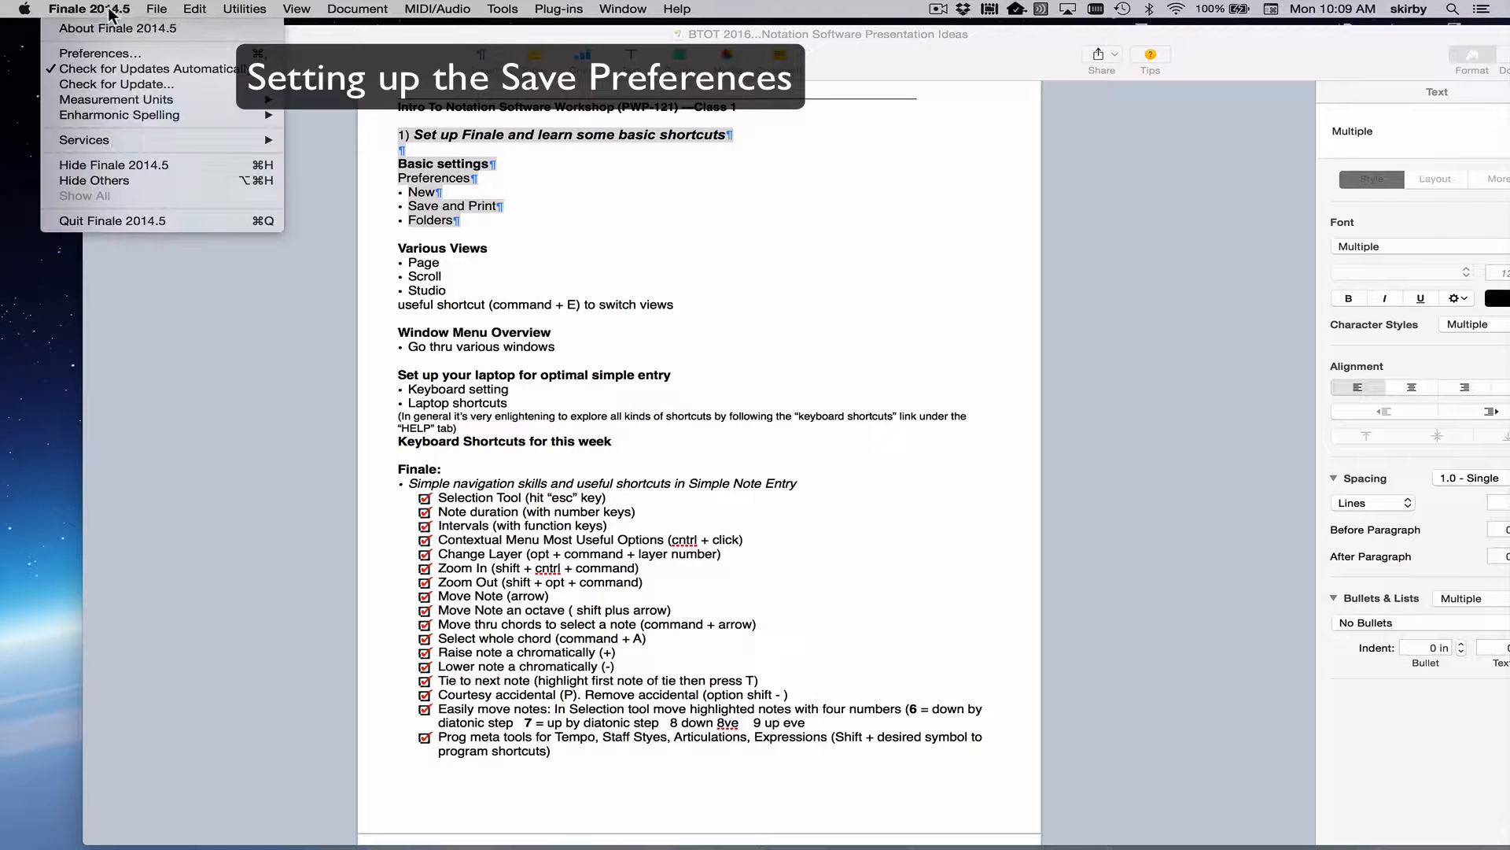
pyautogui.click(95, 53)
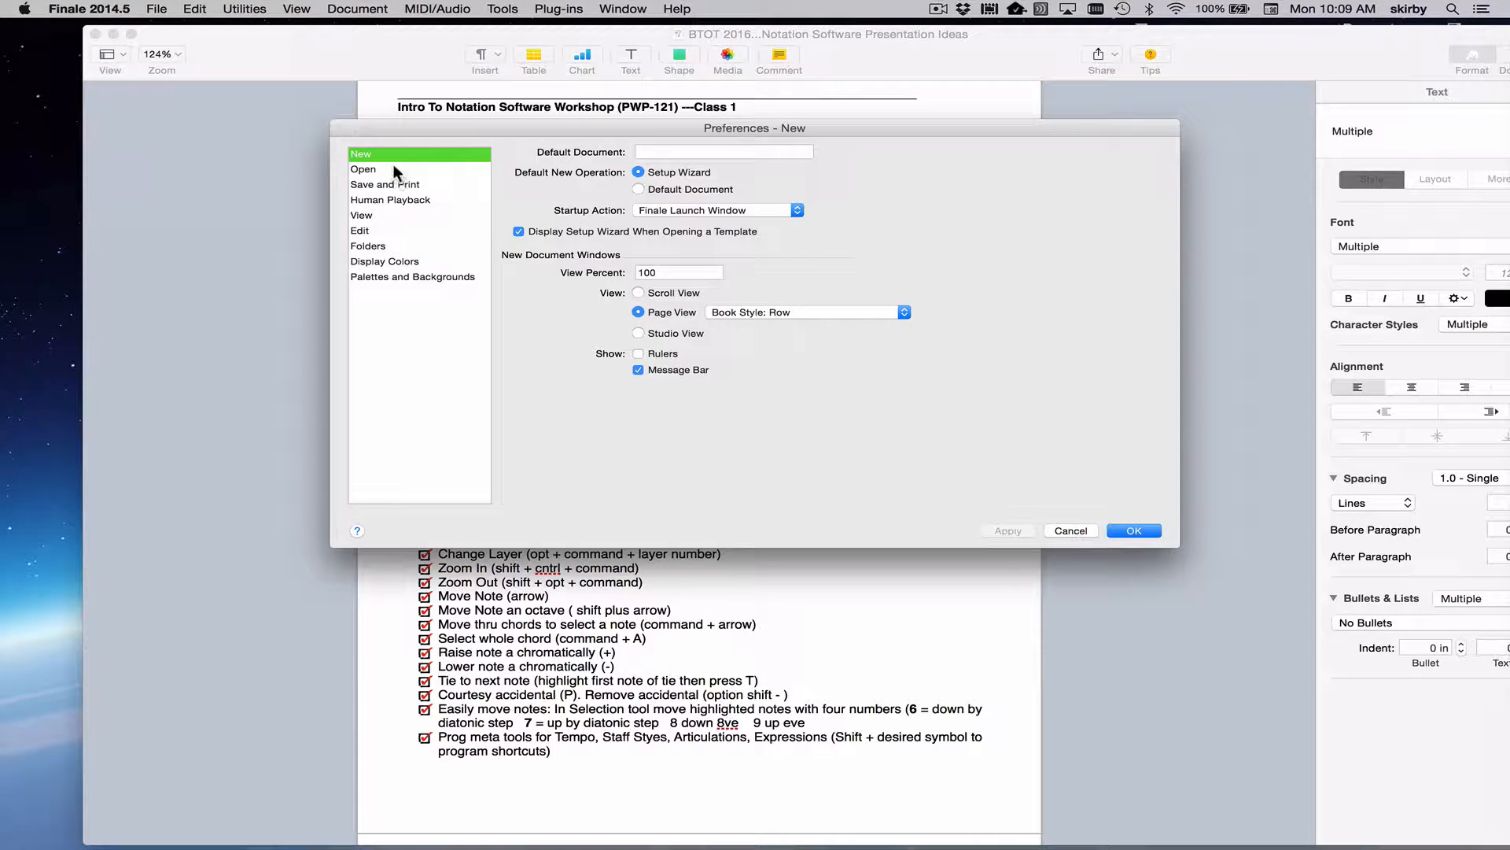
pyautogui.click(397, 184)
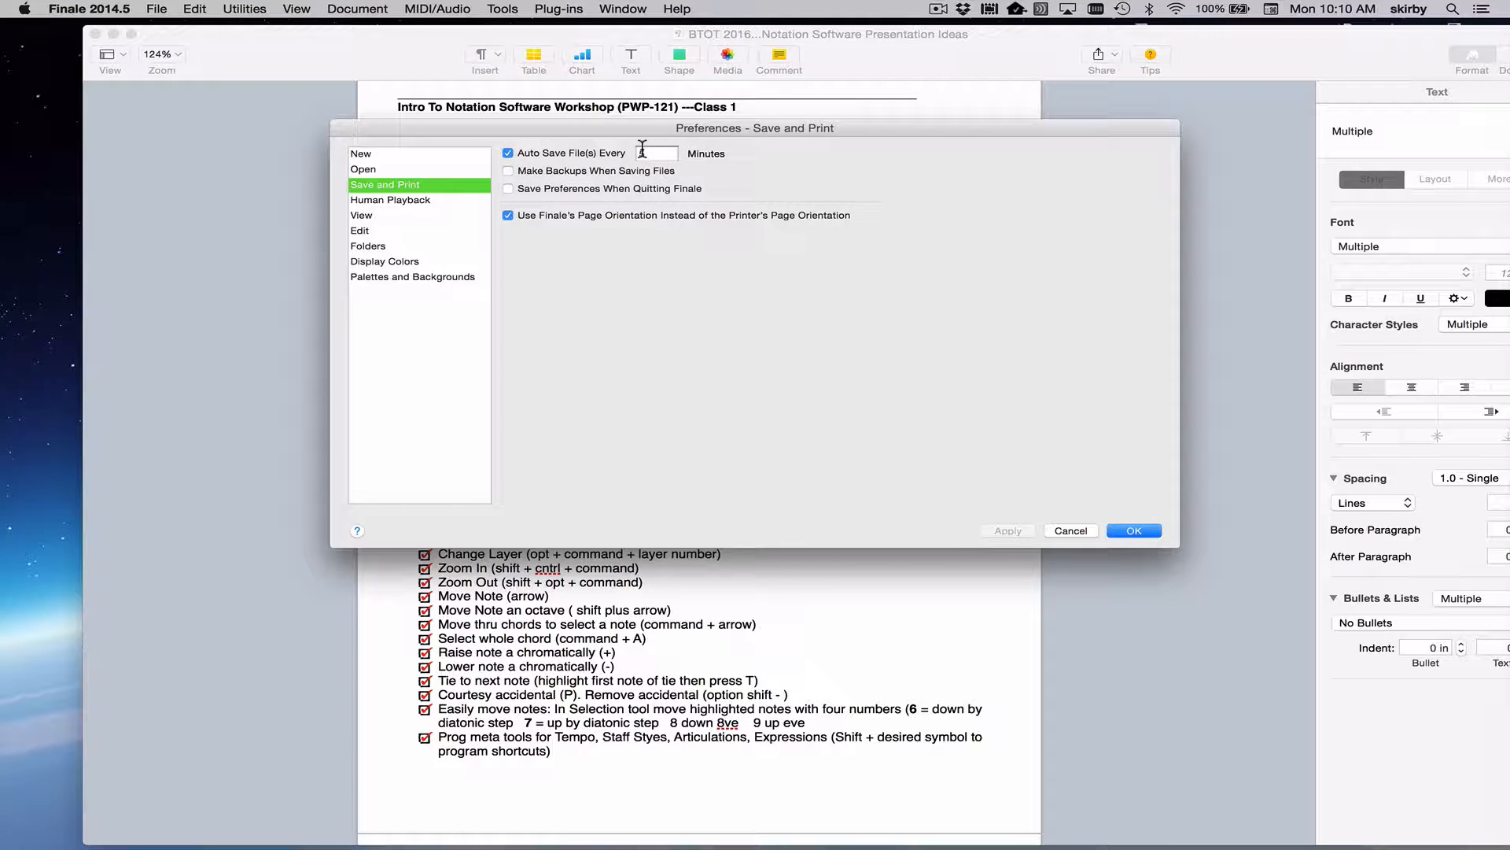
pyautogui.click(508, 190)
pyautogui.click(384, 241)
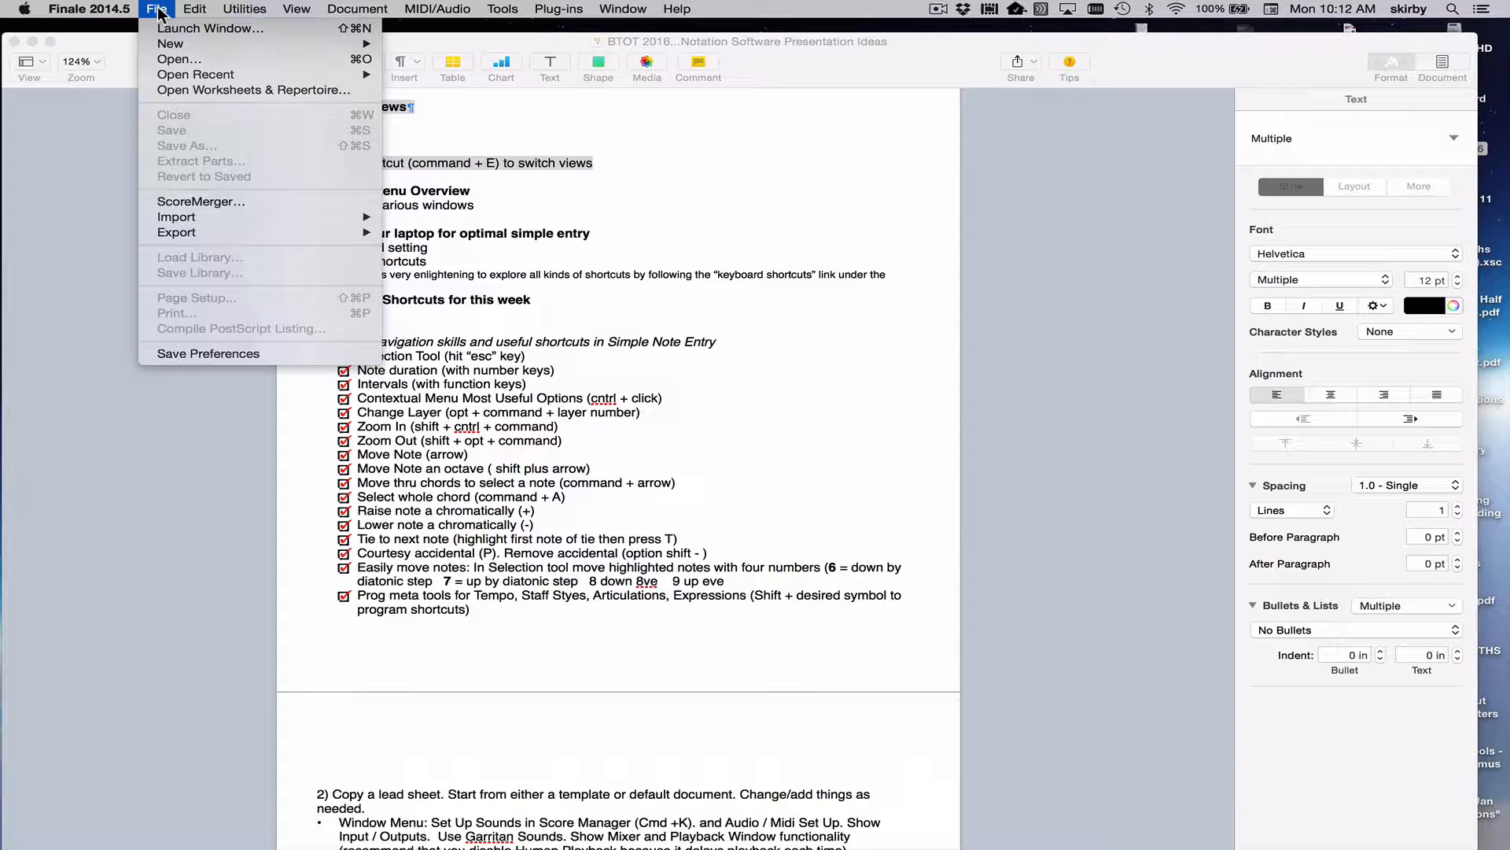
# Create a new score from the Default Document, move its window up the screen and select measure 2
pyautogui.moveTo(172, 44)
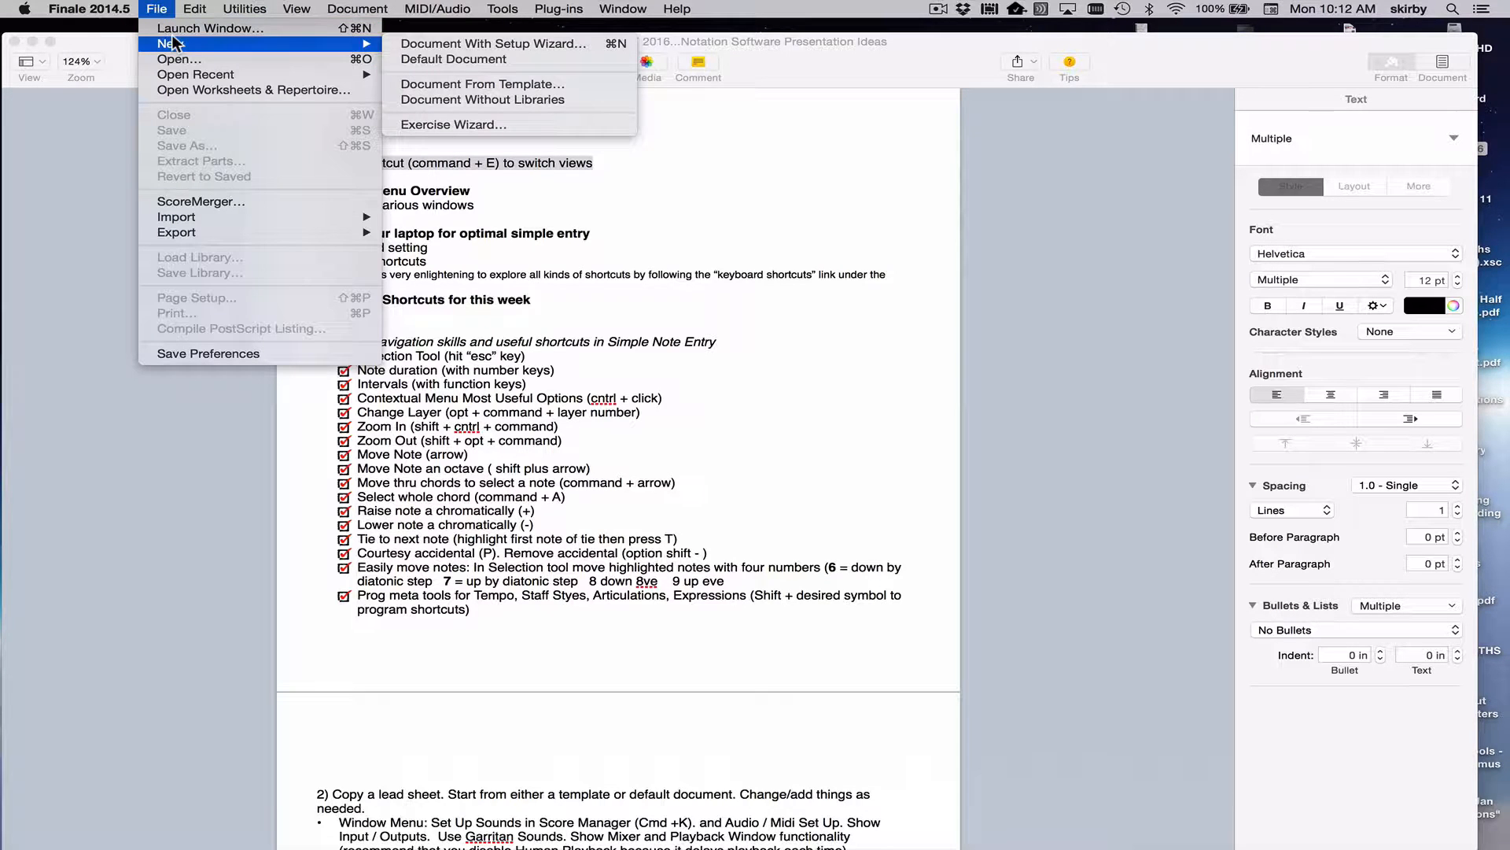
pyautogui.click(451, 58)
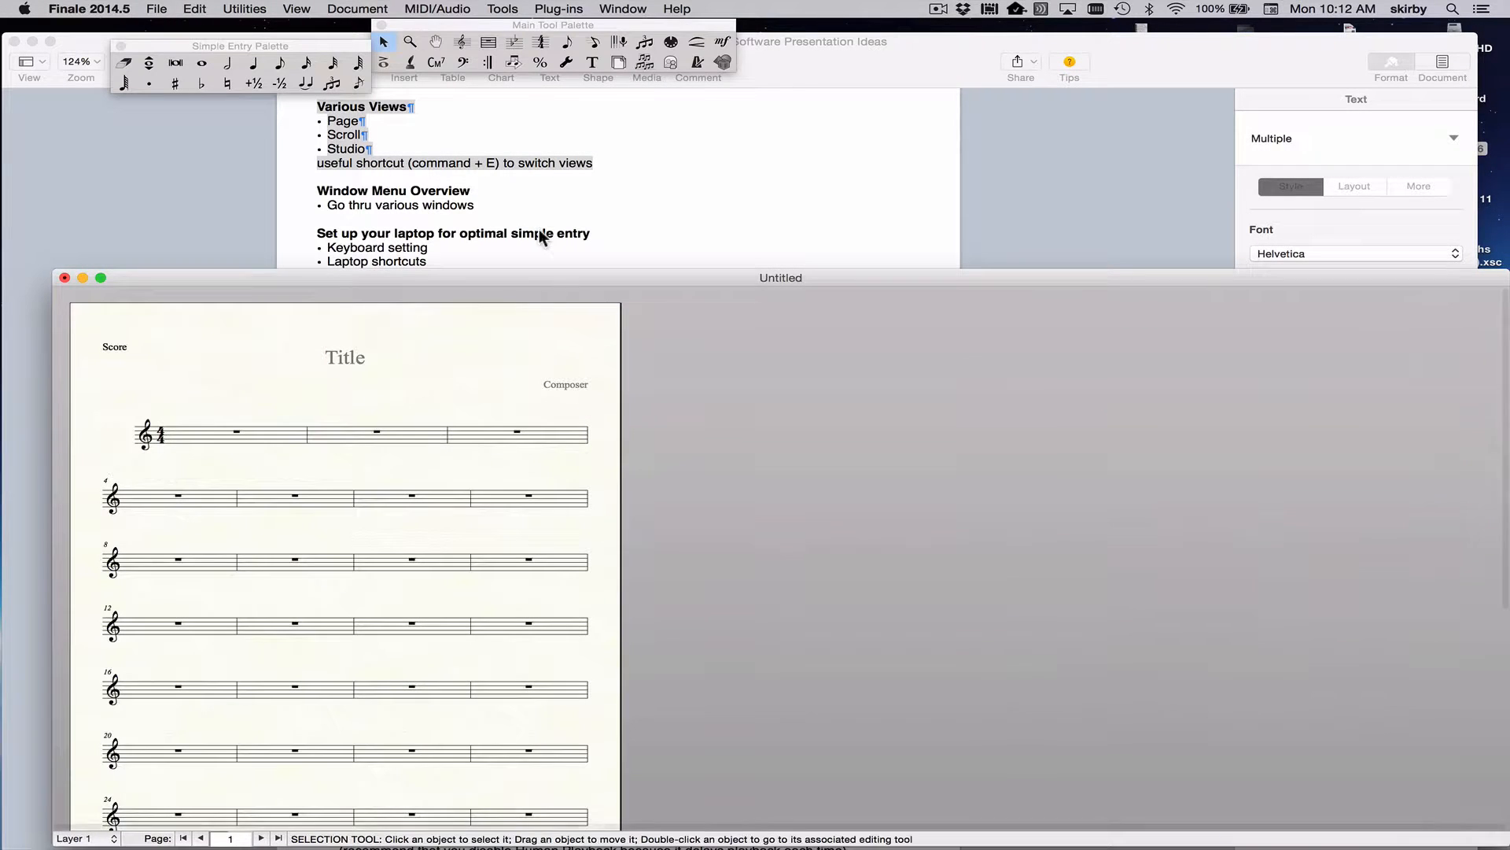
pyautogui.moveTo(528, 271); pyautogui.dragTo(507, 139)
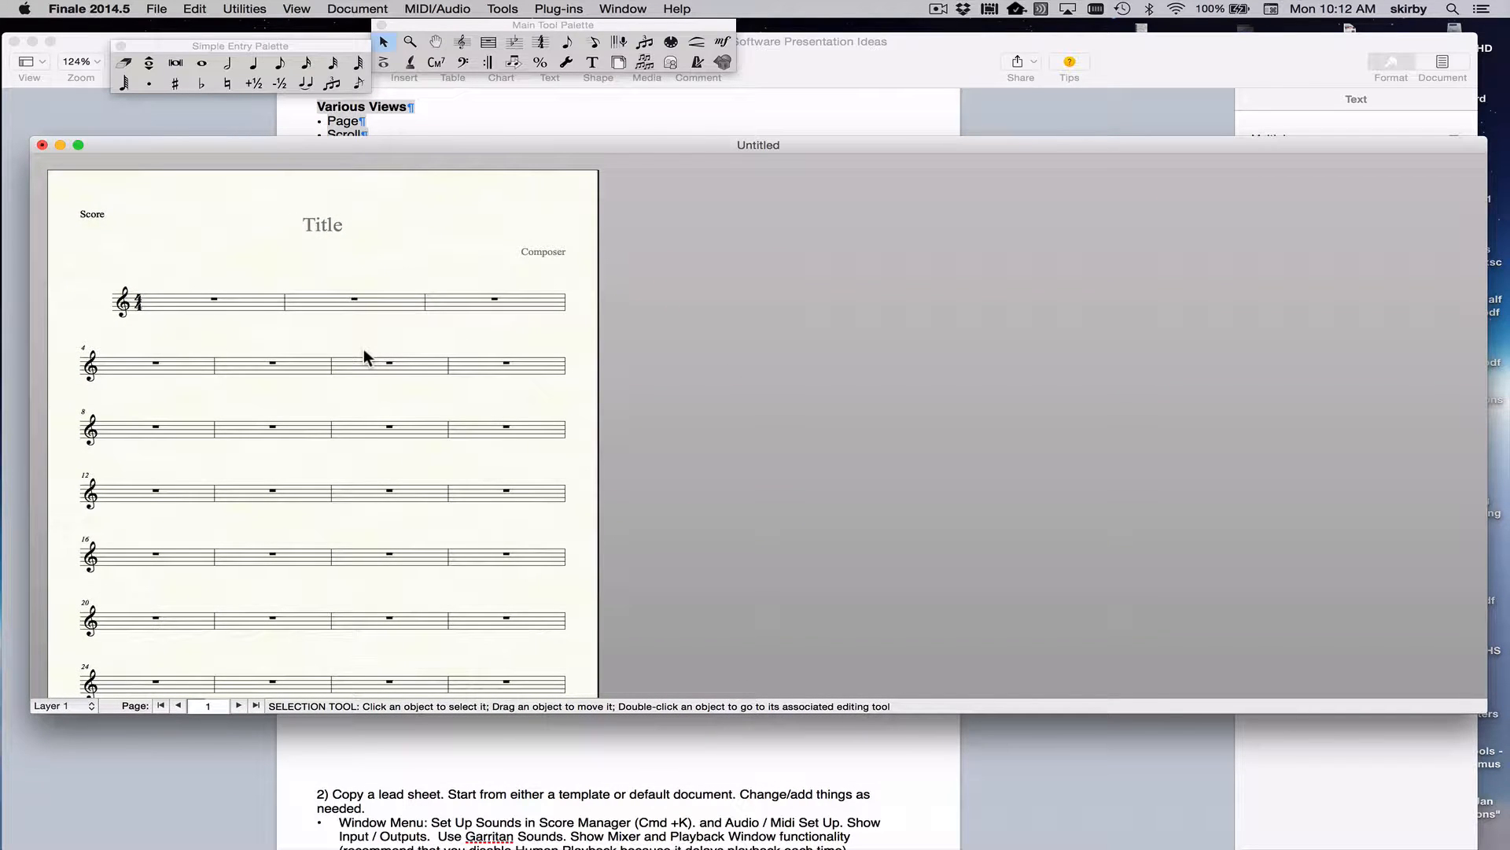
pyautogui.click(326, 296)
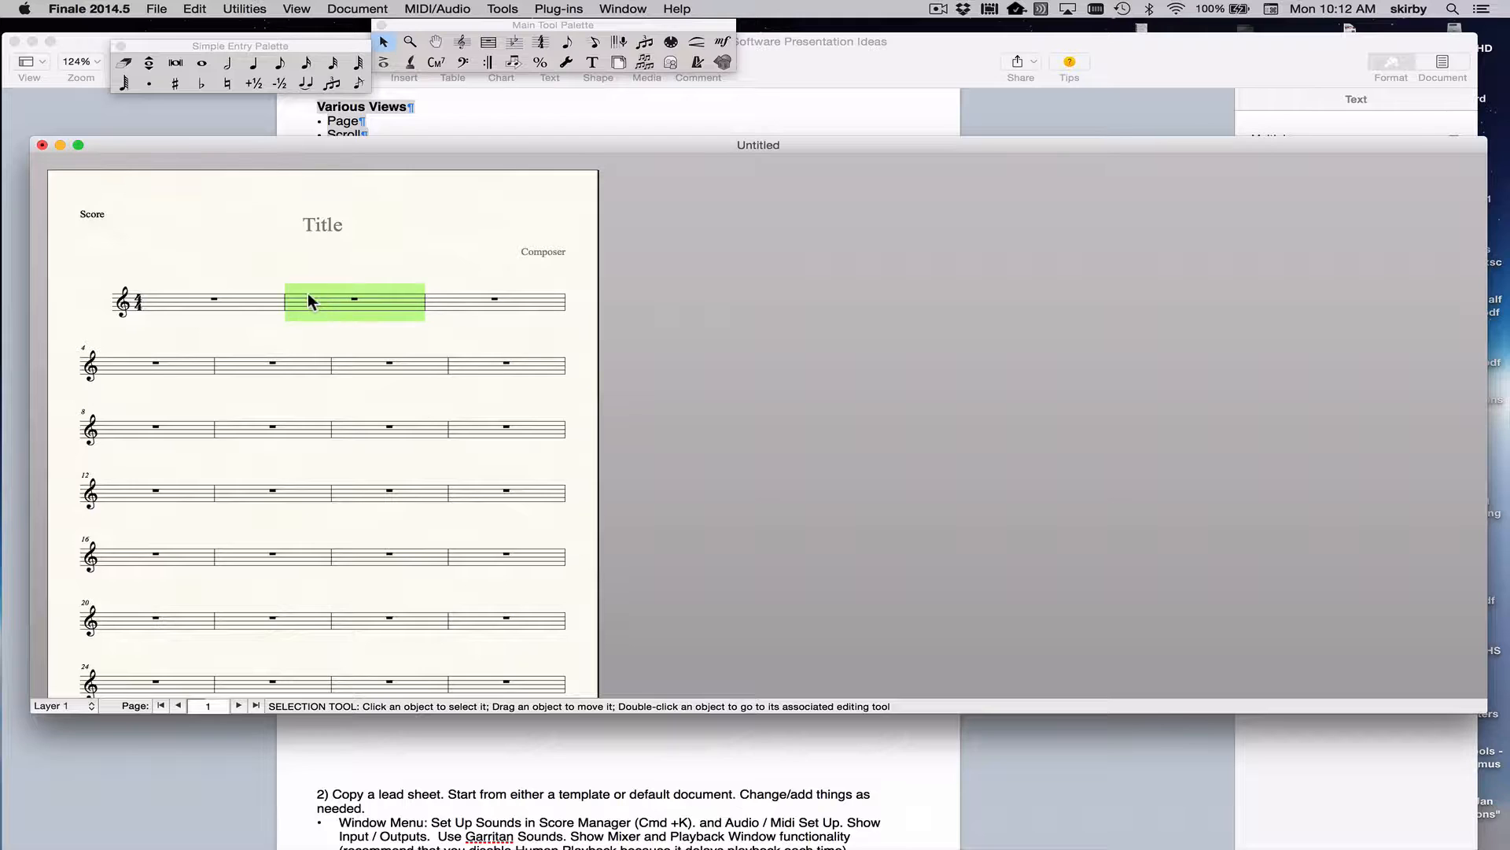
pyautogui.scroll(-1, 308, 293)
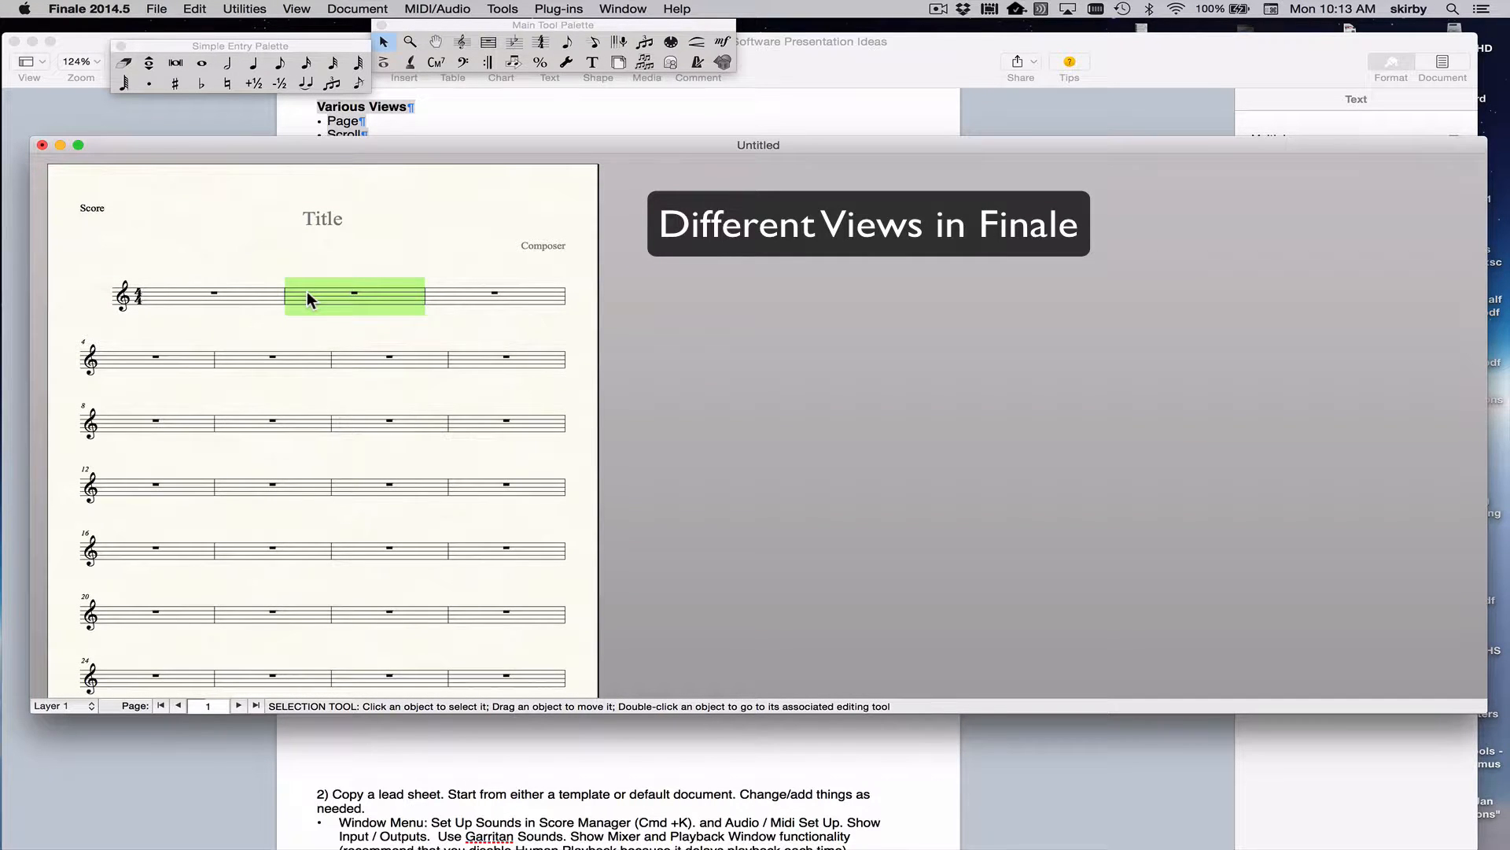
# Show the score in Scroll View, look through its measures to the end and back, clear the measure selection and switch views again
pyautogui.press('super+e')
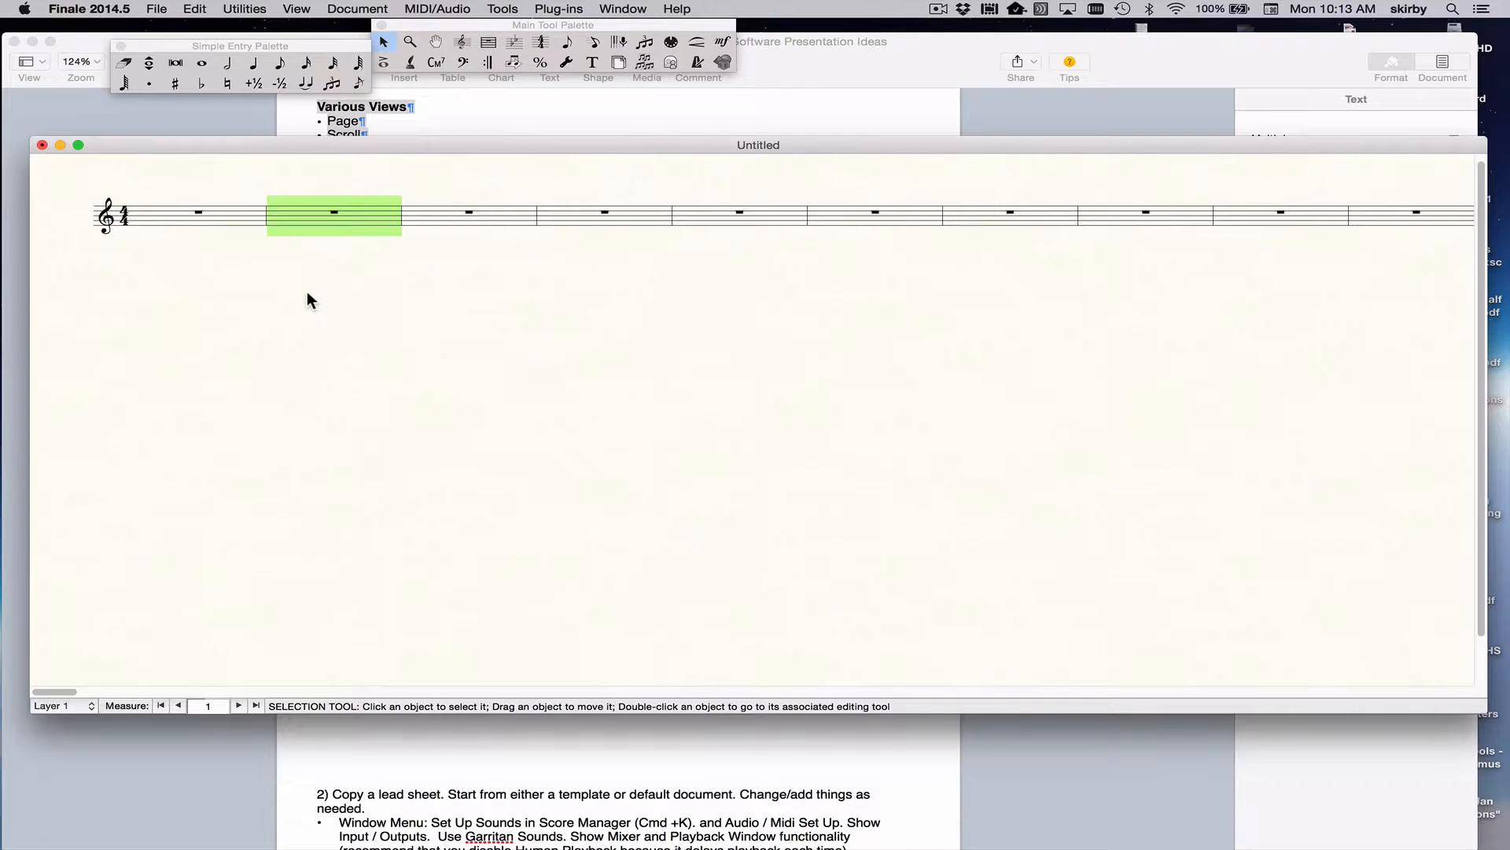
pyautogui.hscroll(10, 307, 291)
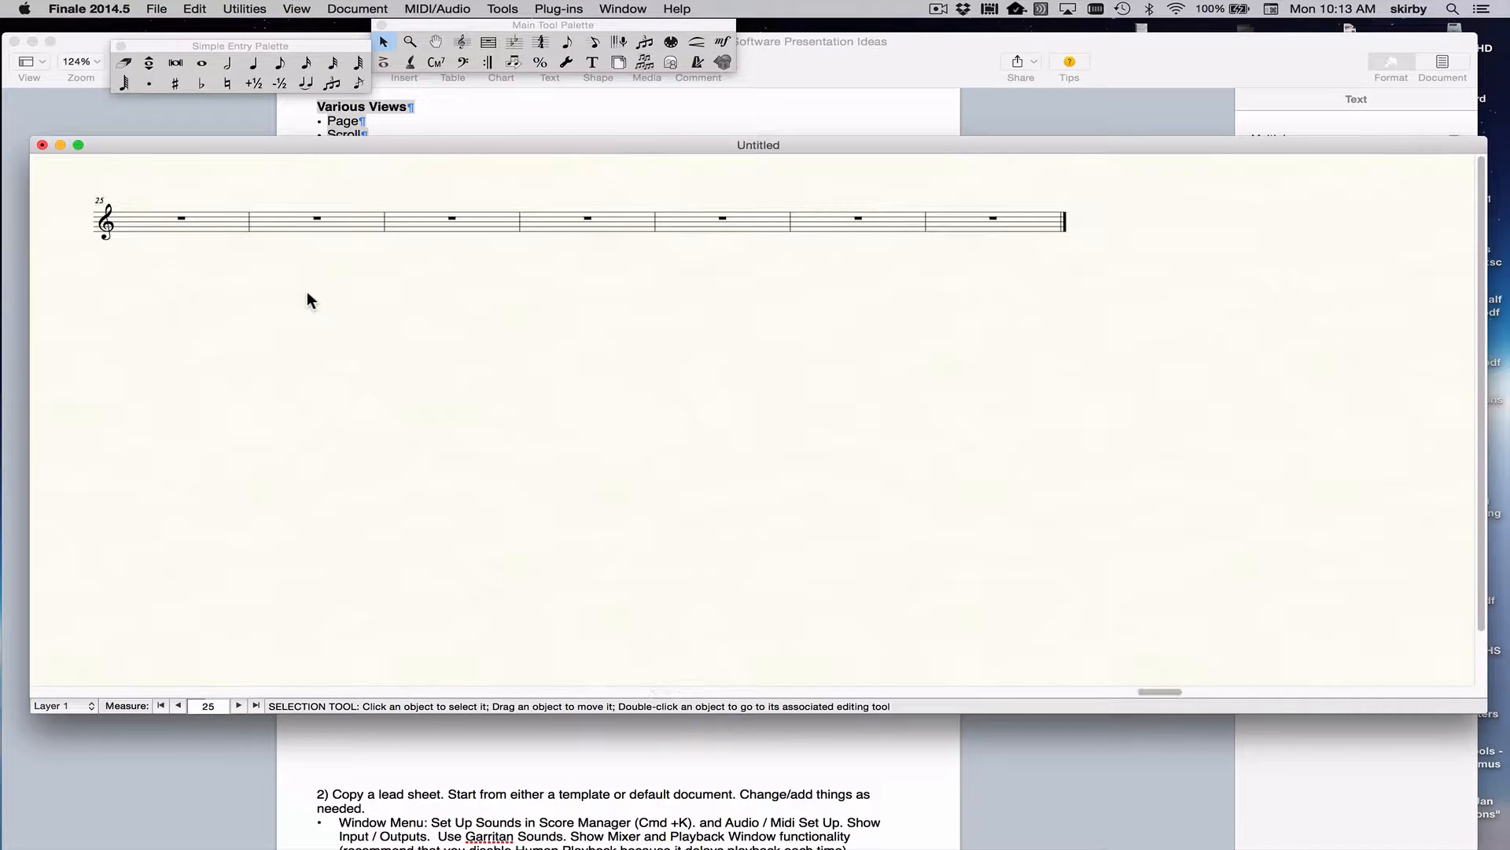
pyautogui.hscroll(3, 307, 291)
pyautogui.hscroll(-12, 307, 291)
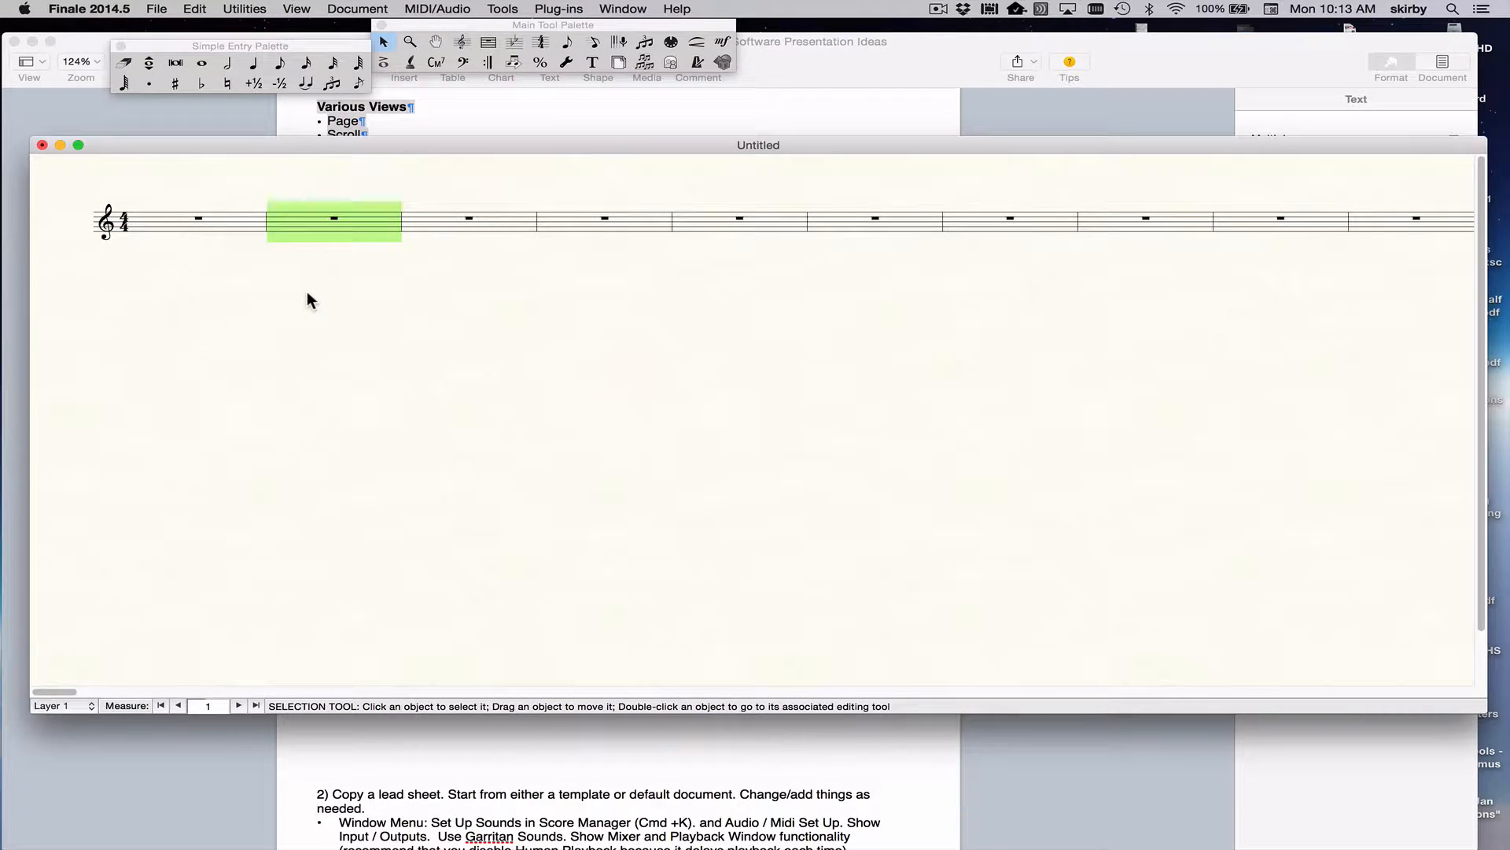
pyautogui.click(307, 291)
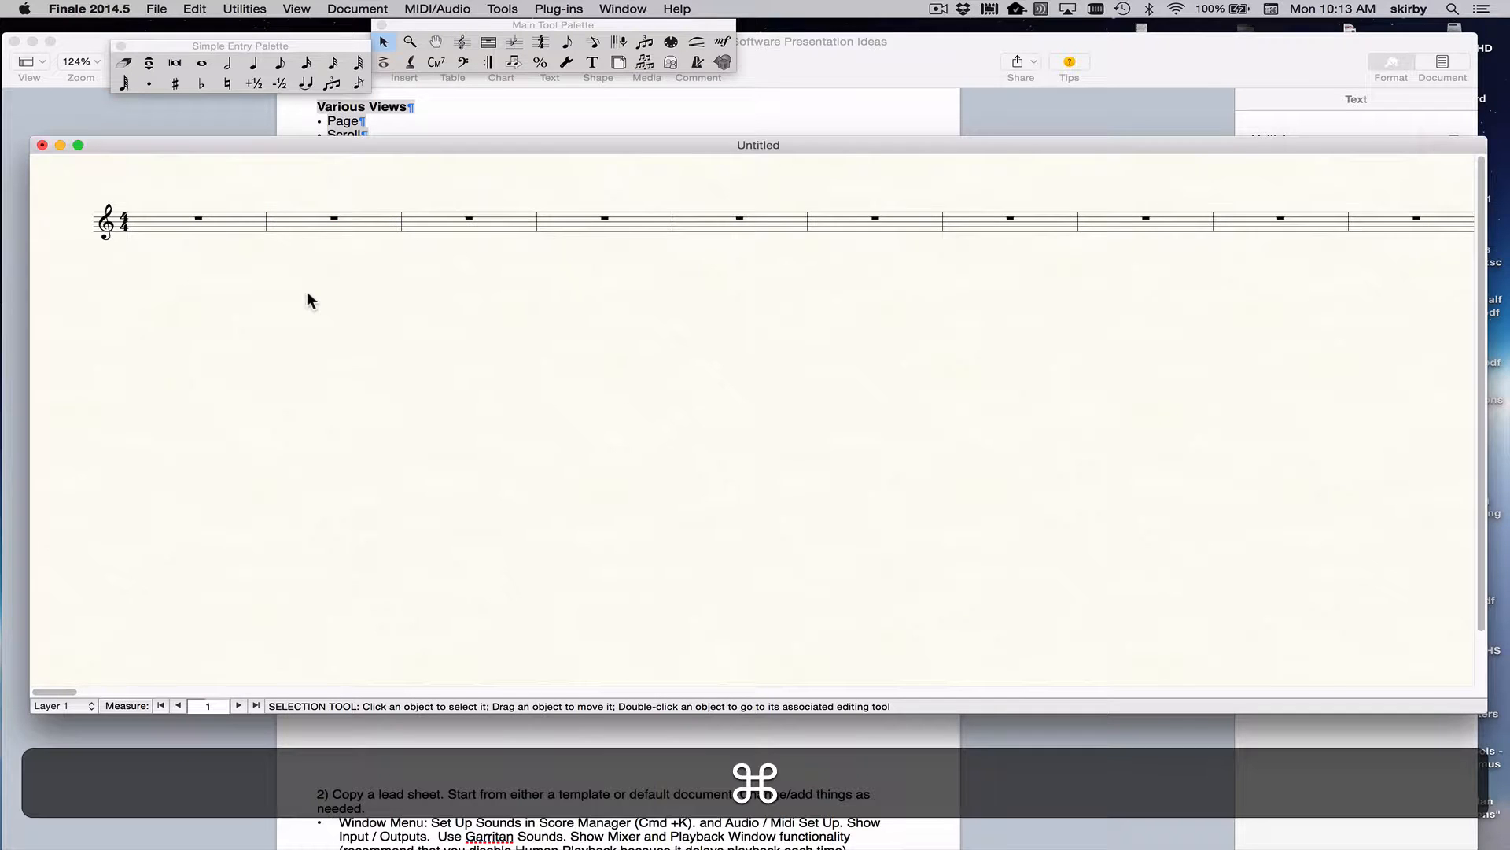
pyautogui.press('shift+super+e')
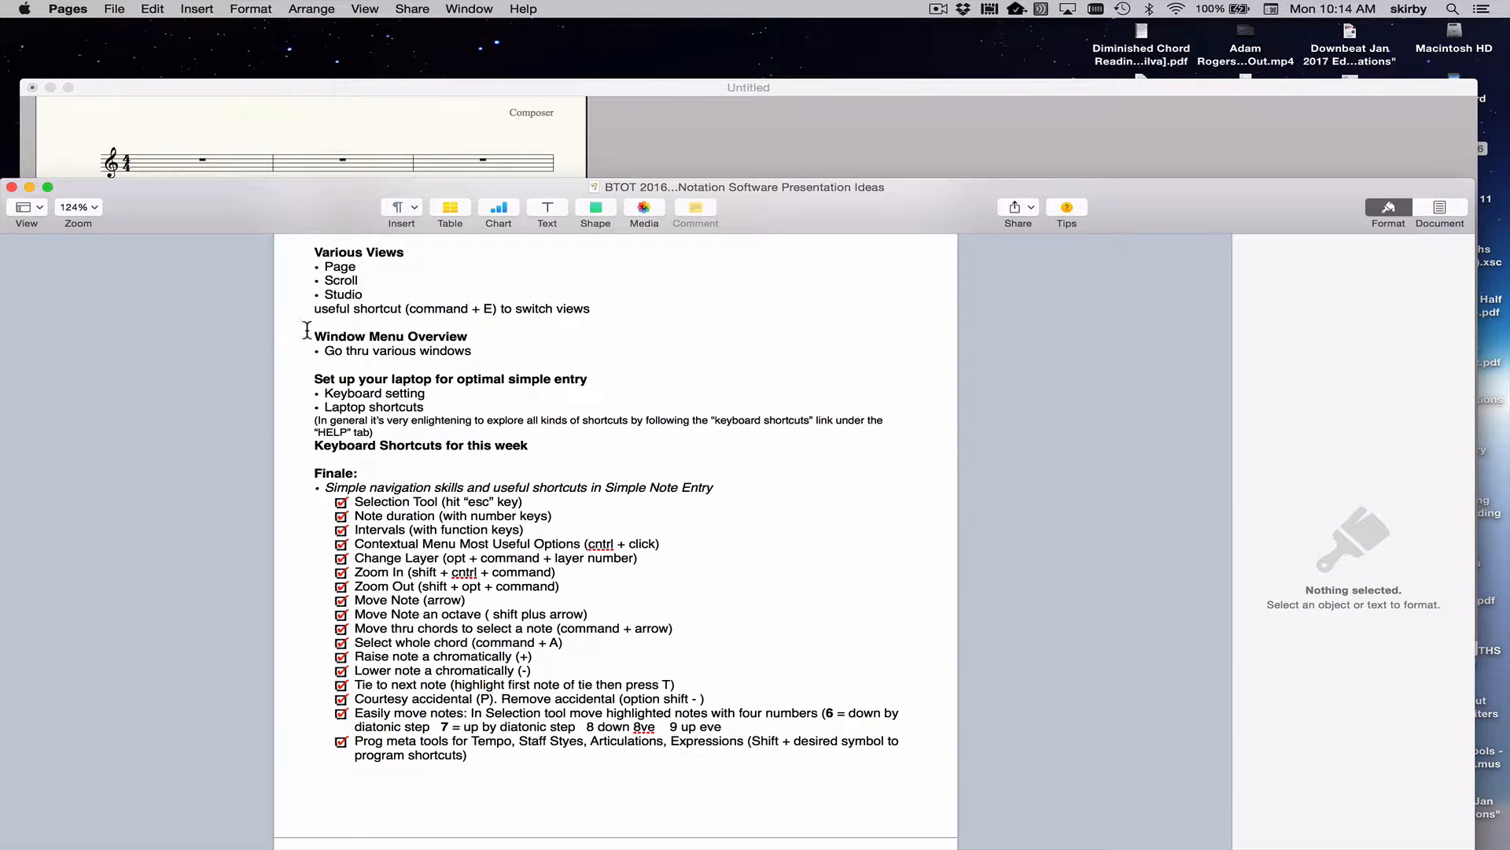
# Highlight the Window Menu Overview section in the Pages notes, return to Finale and reposition the Simple Entry Palette beside the Main Tool Palette
pyautogui.moveTo(307, 330); pyautogui.dragTo(482, 351)
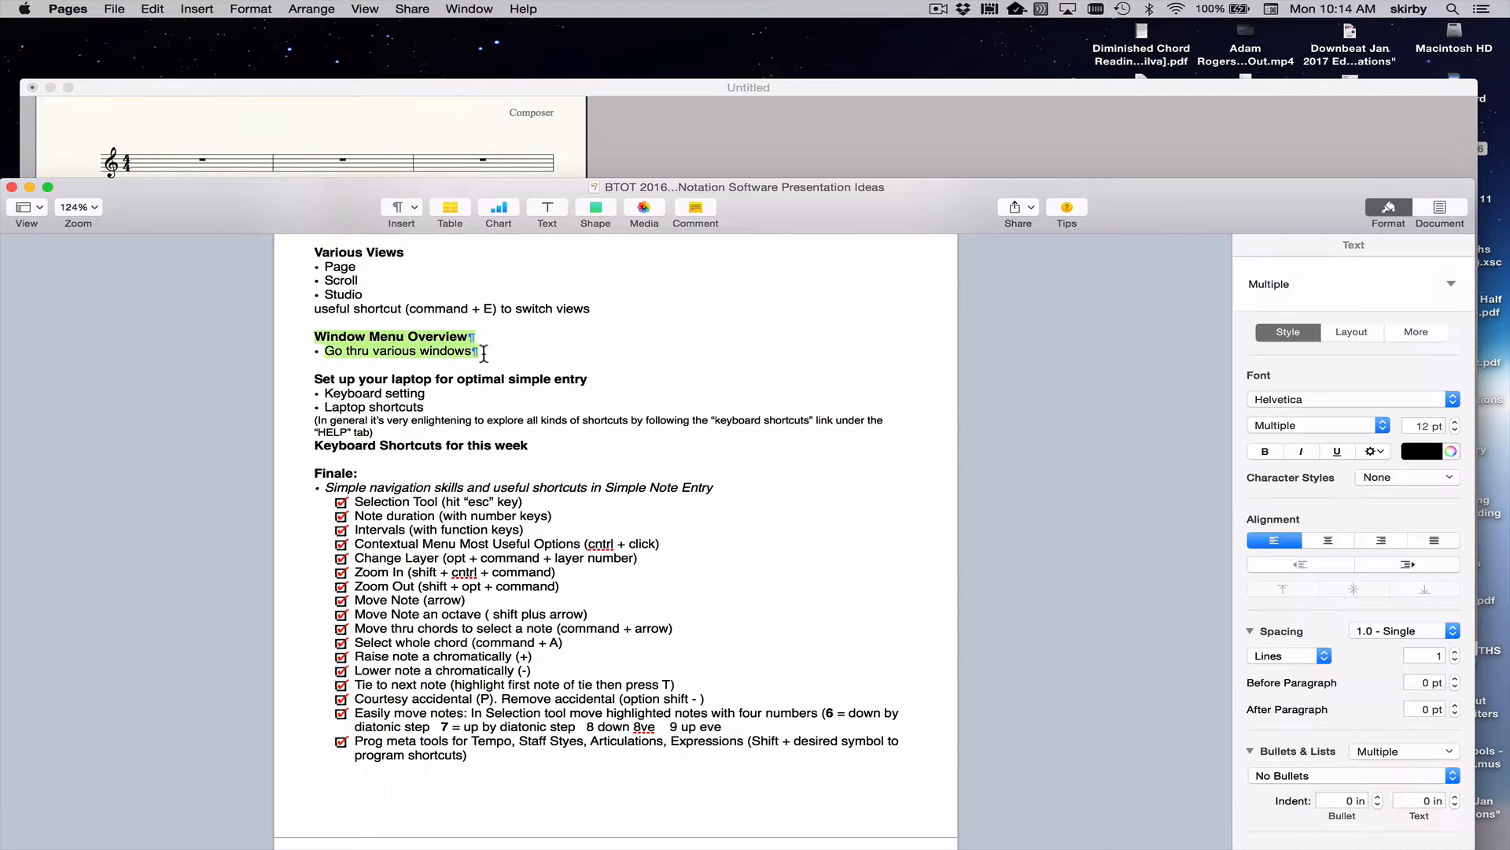
pyautogui.click(523, 118)
pyautogui.click(623, 9)
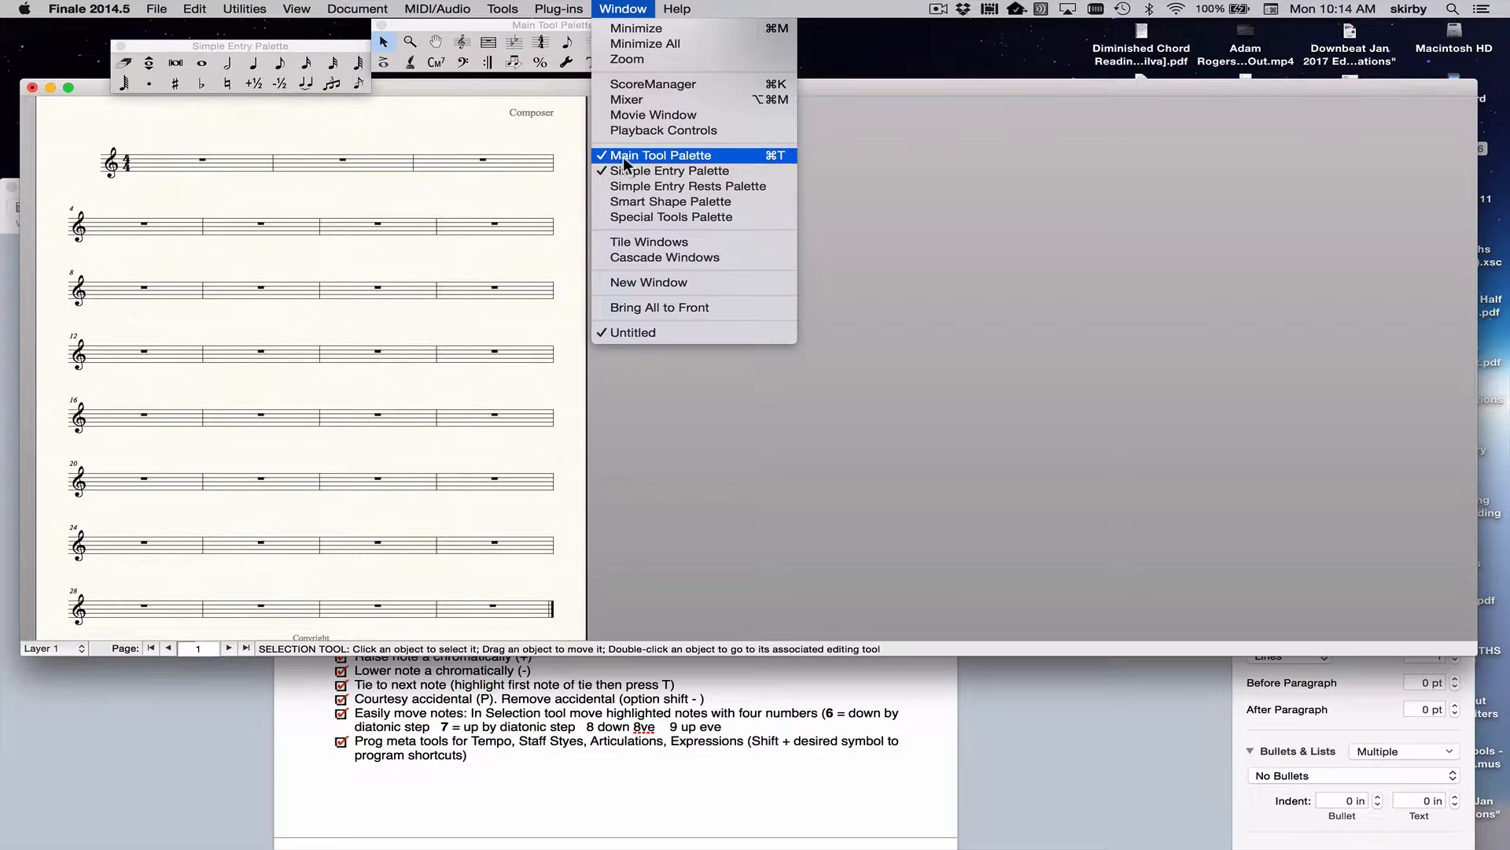
pyautogui.click(439, 29)
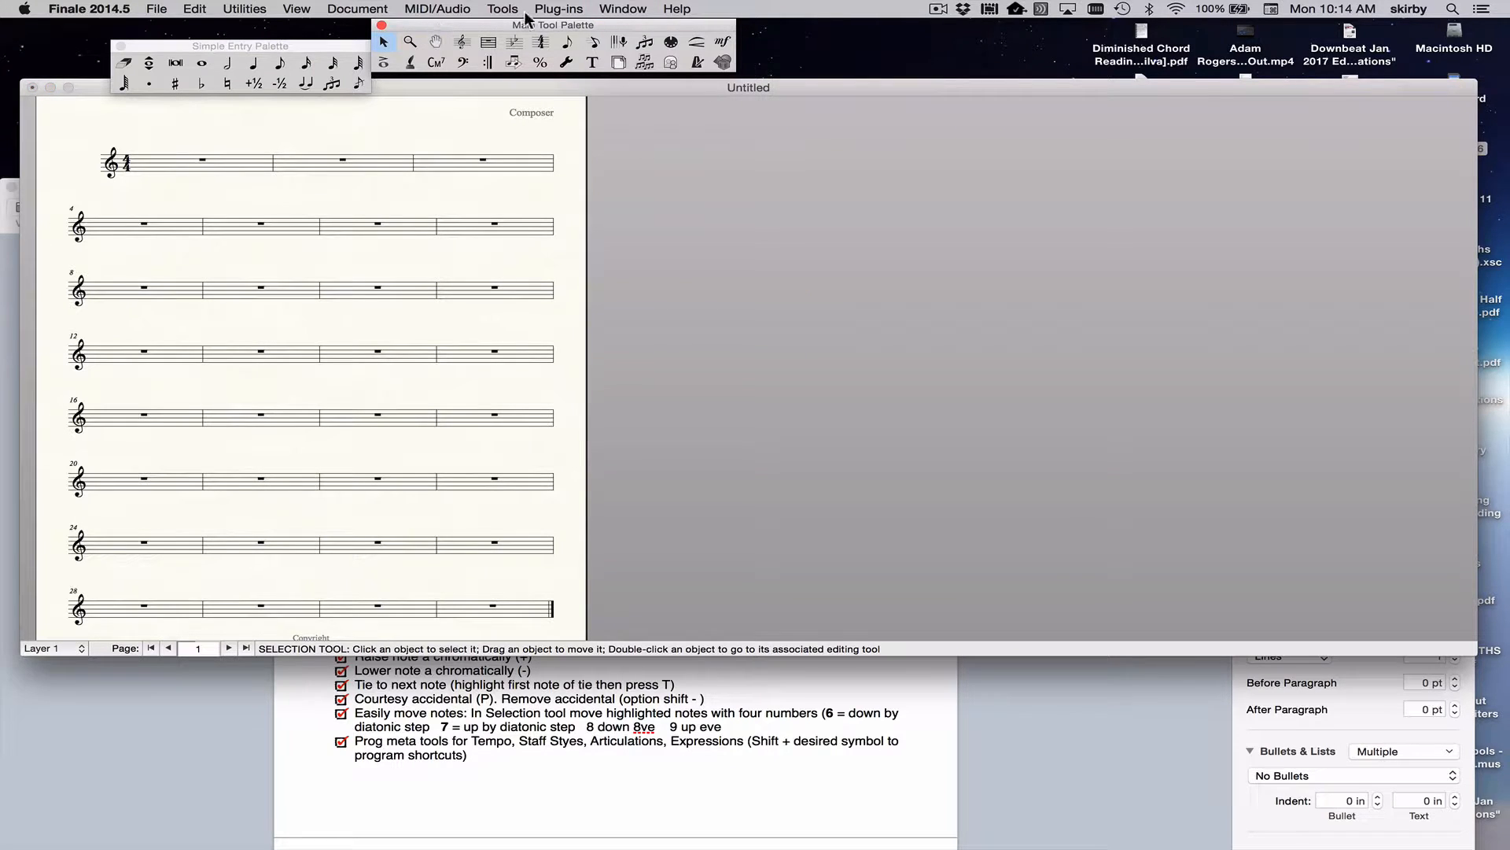
pyautogui.click(639, 9)
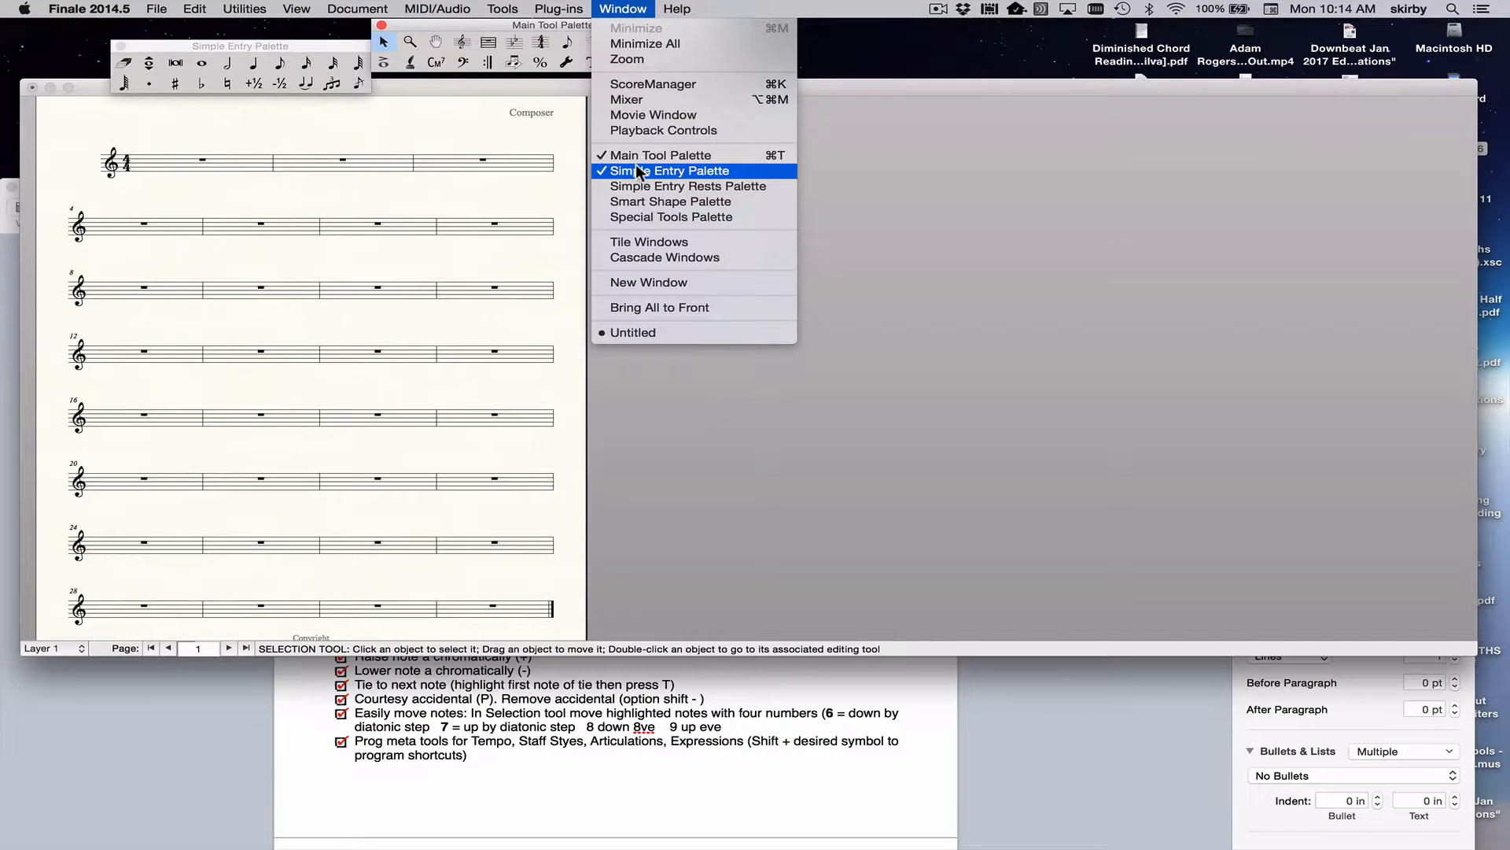
pyautogui.moveTo(316, 49); pyautogui.dragTo(307, 37)
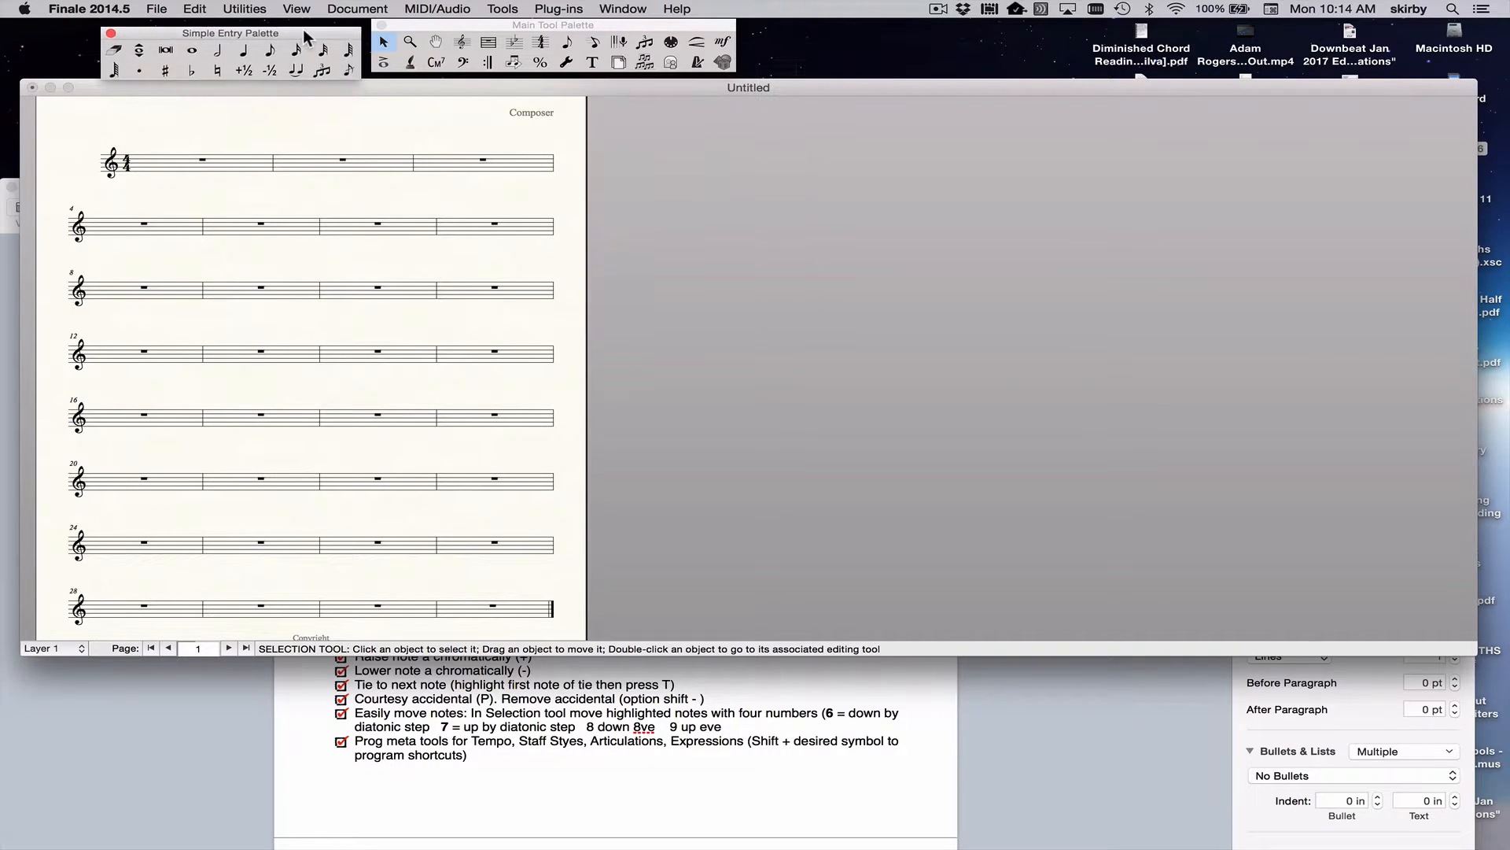
# Show the expanded Playback Controls, set the Human Playback Style to None, and close the controls
pyautogui.click(622, 10)
pyautogui.click(638, 129)
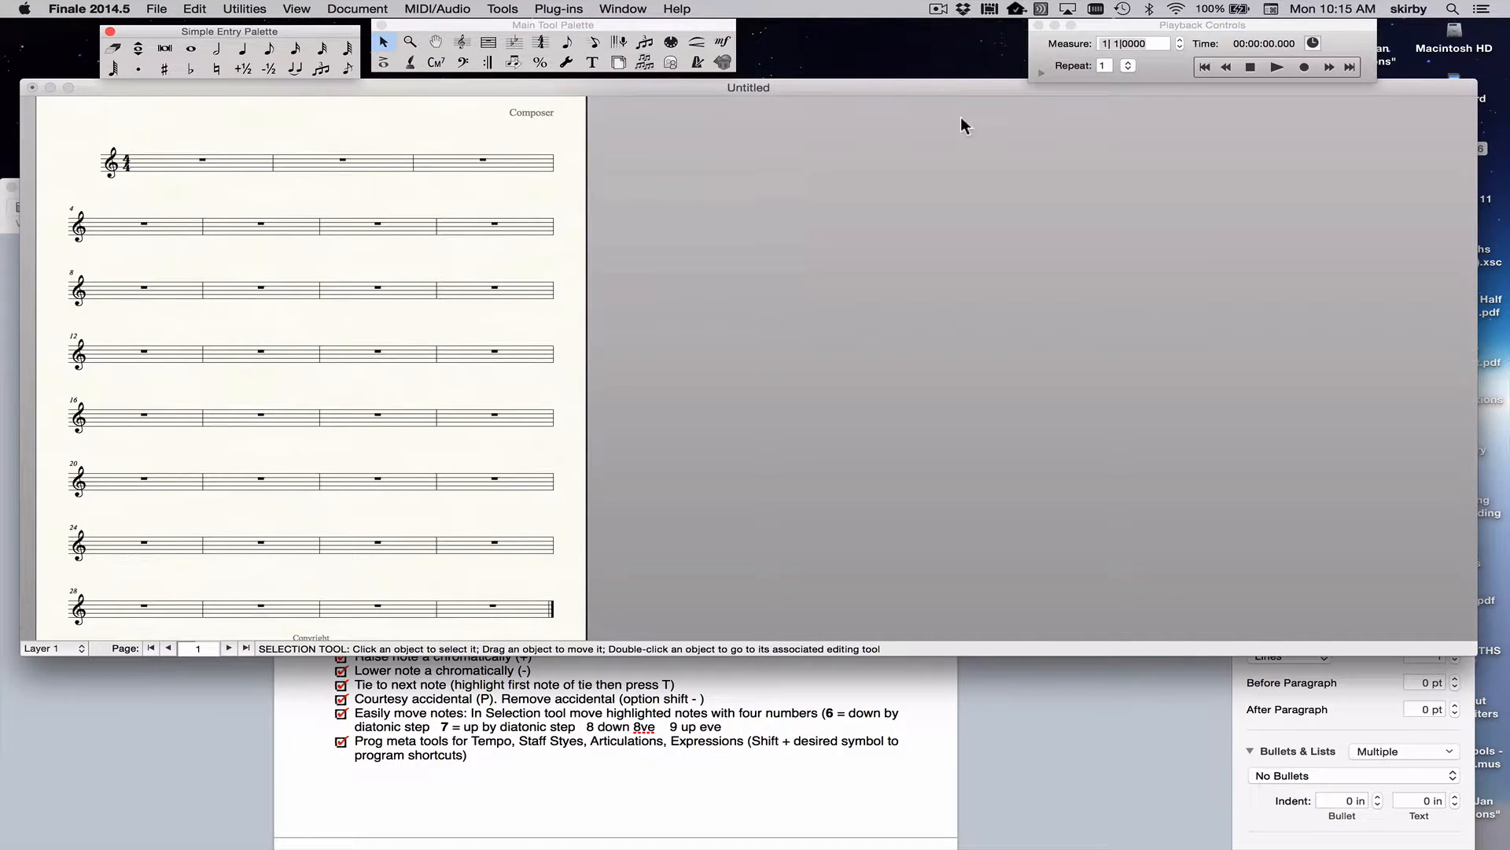
pyautogui.moveTo(1114, 25); pyautogui.dragTo(781, 59)
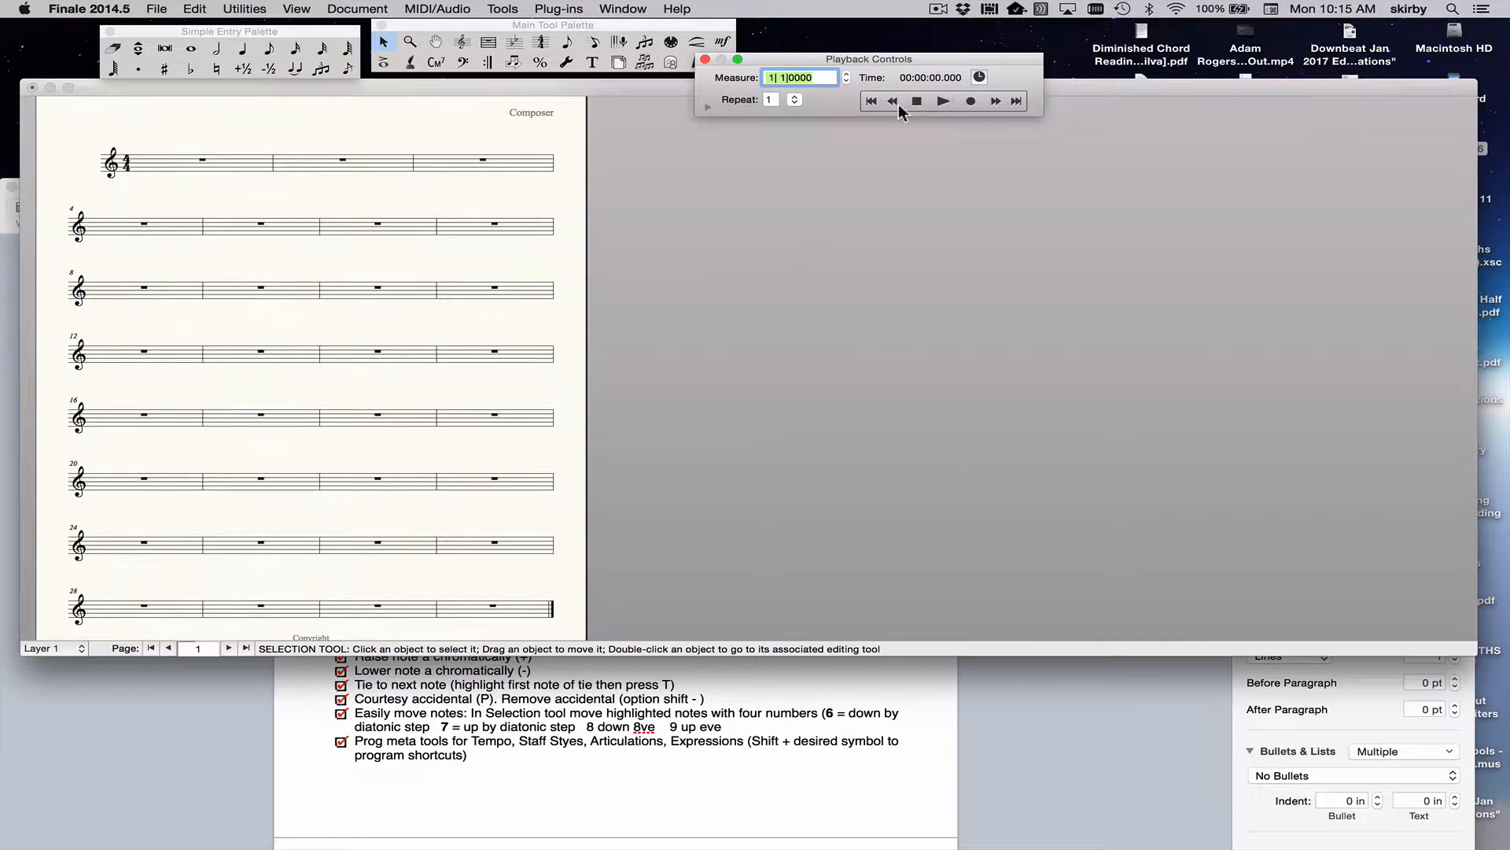
pyautogui.click(708, 106)
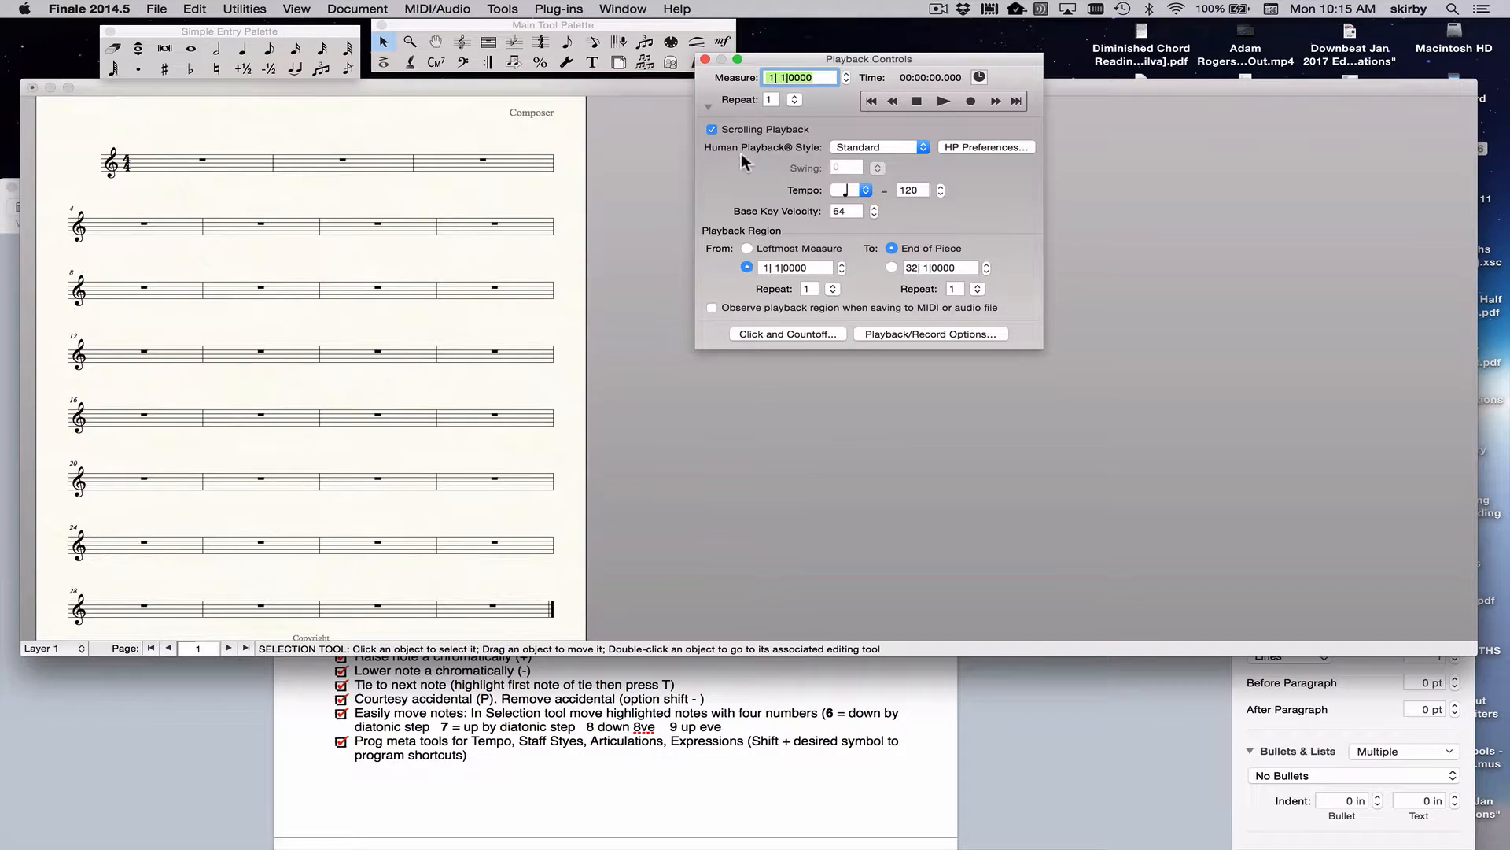
pyautogui.click(905, 150)
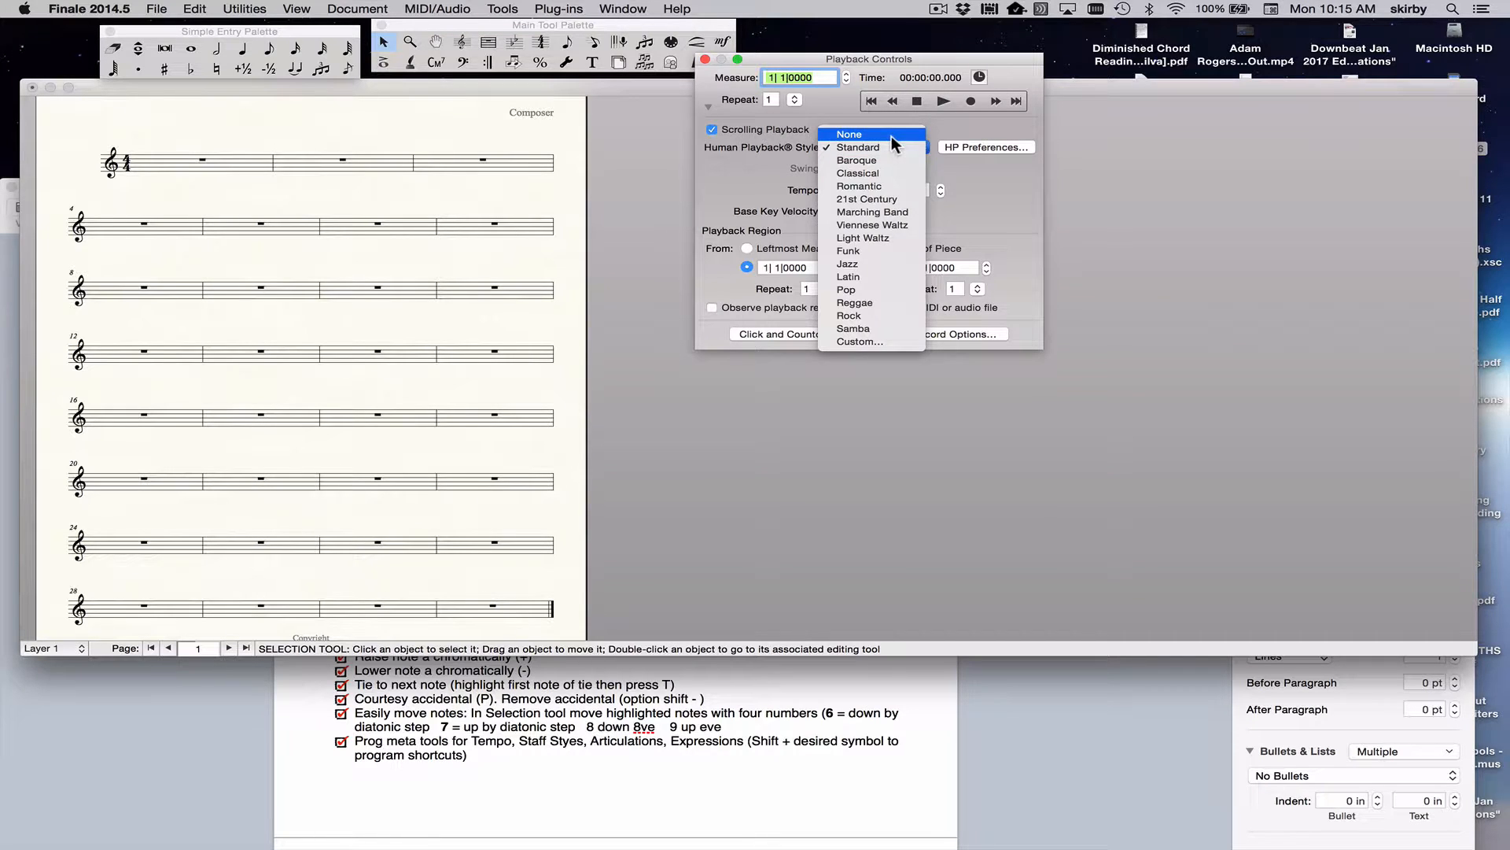
pyautogui.click(891, 135)
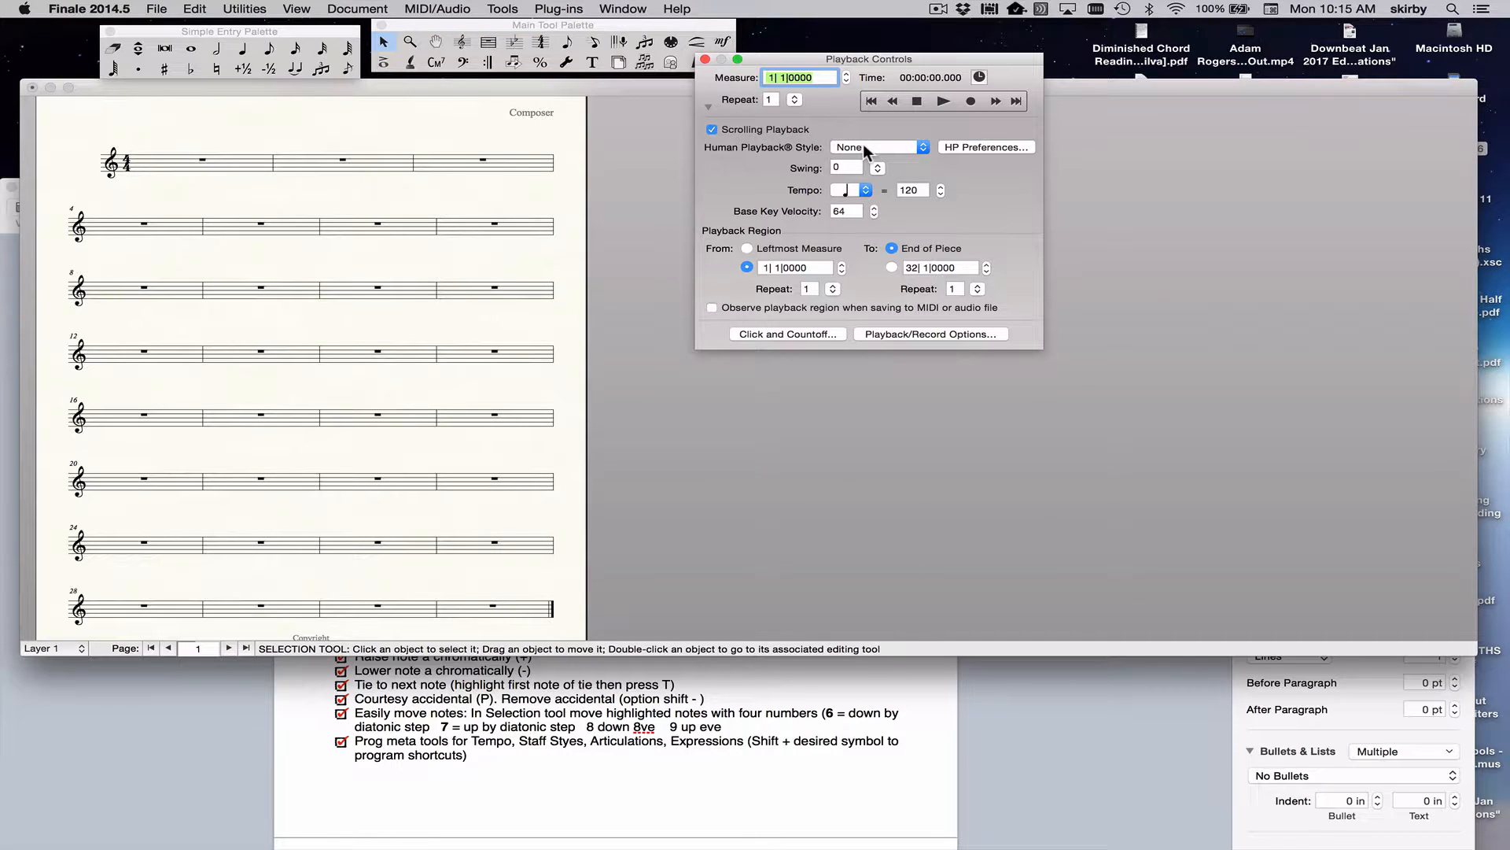
pyautogui.click(708, 107)
pyautogui.click(674, 8)
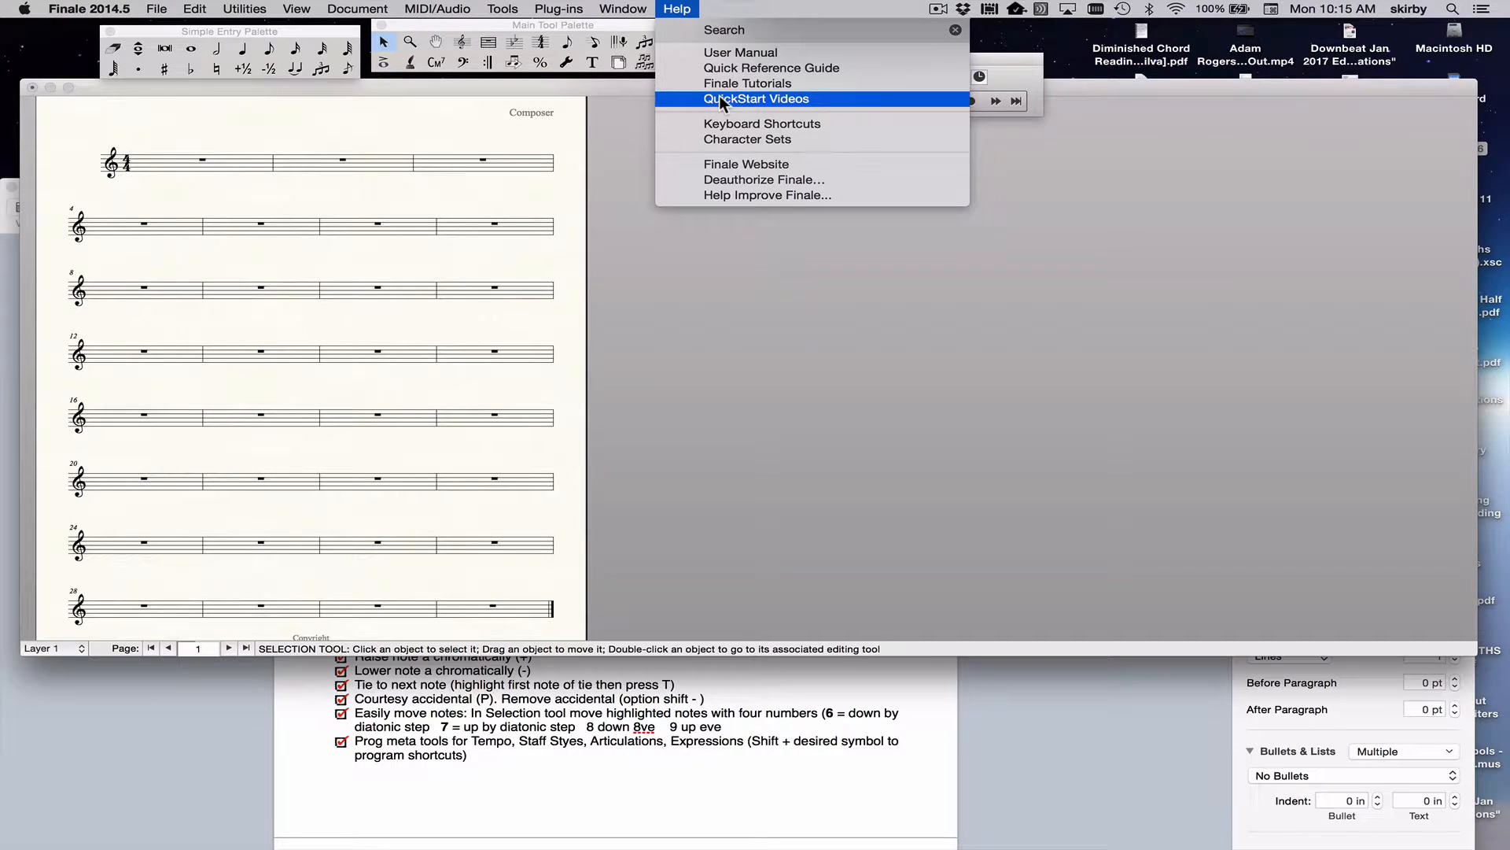
pyautogui.click(681, 13)
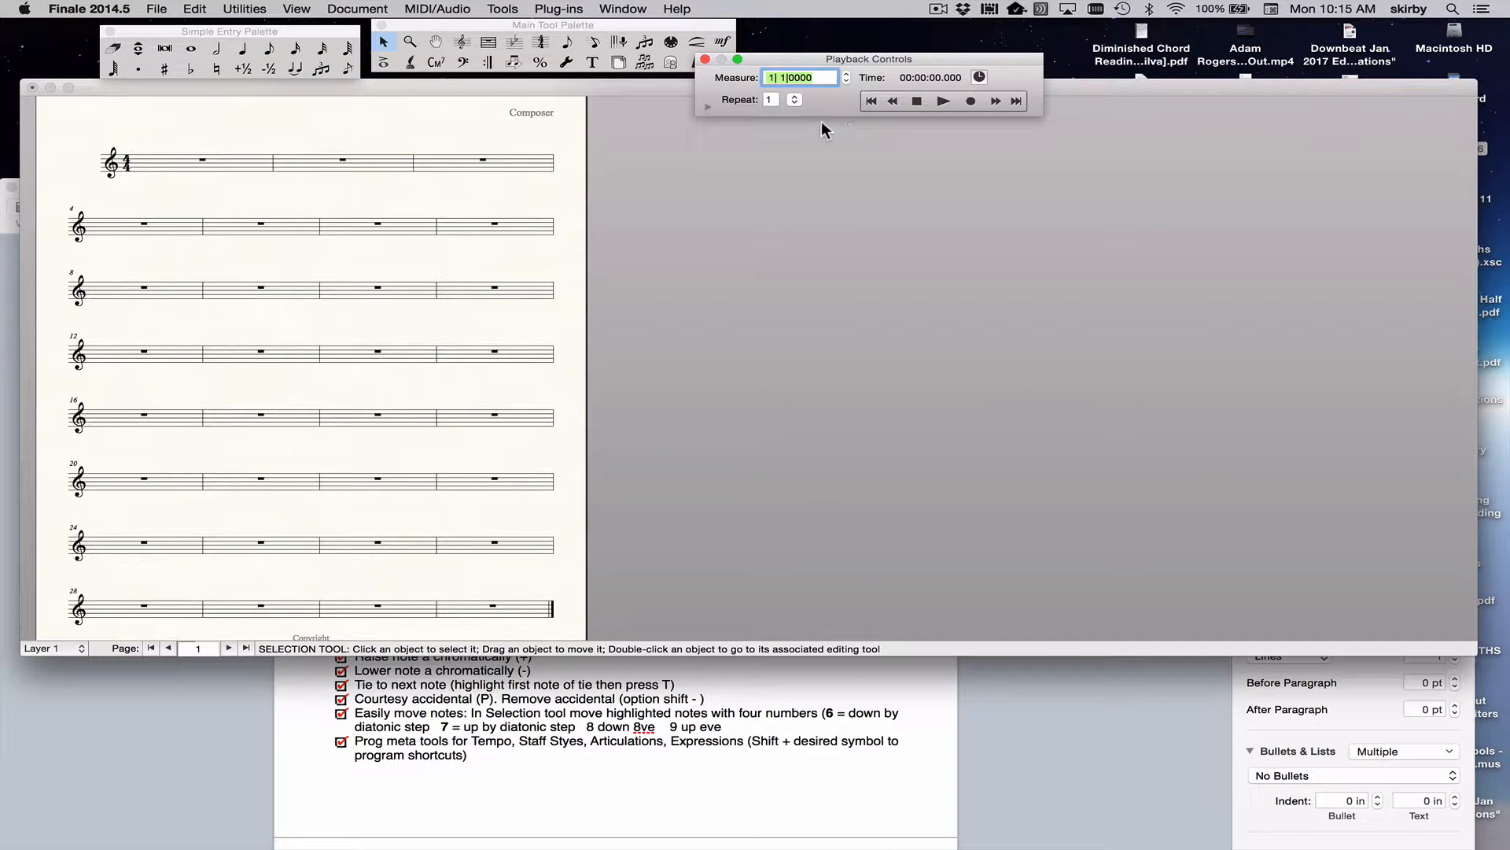
pyautogui.click(705, 59)
# Open the ScoreManager to view the instrument list and staff settings, and close it
pyautogui.click(624, 10)
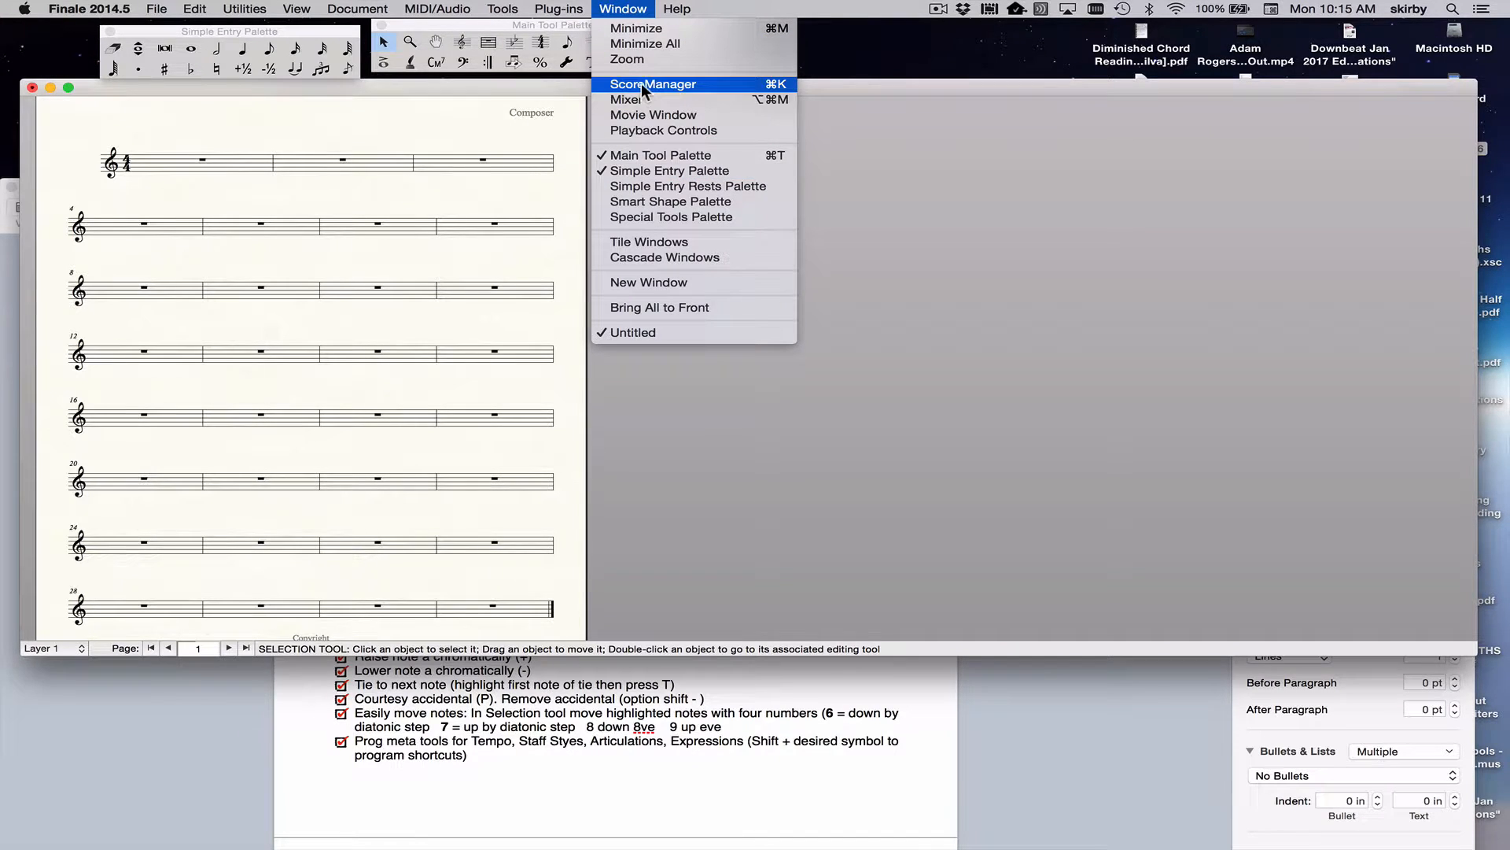
pyautogui.click(779, 85)
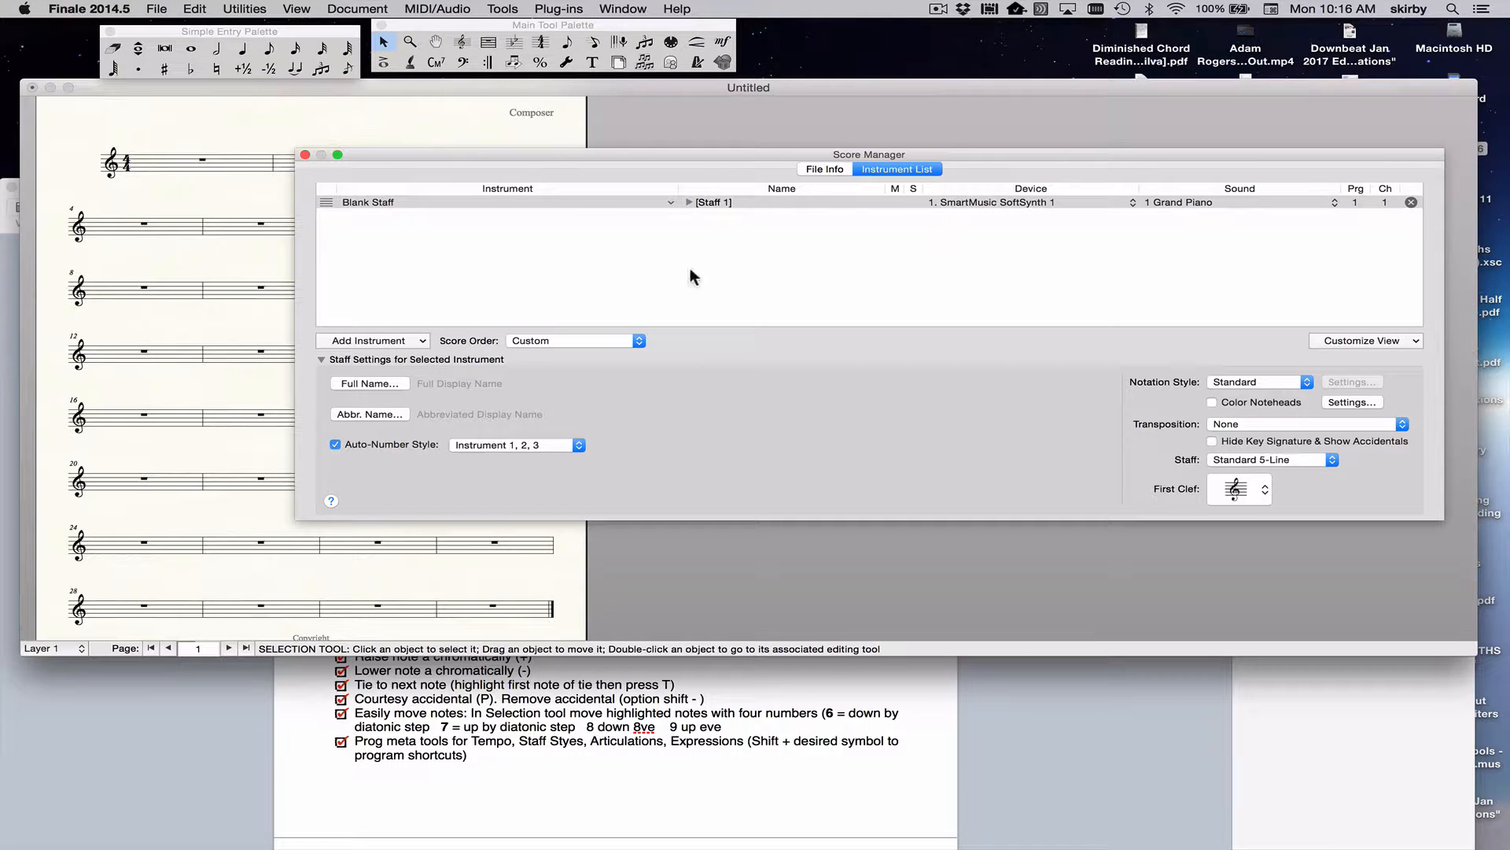
pyautogui.click(305, 155)
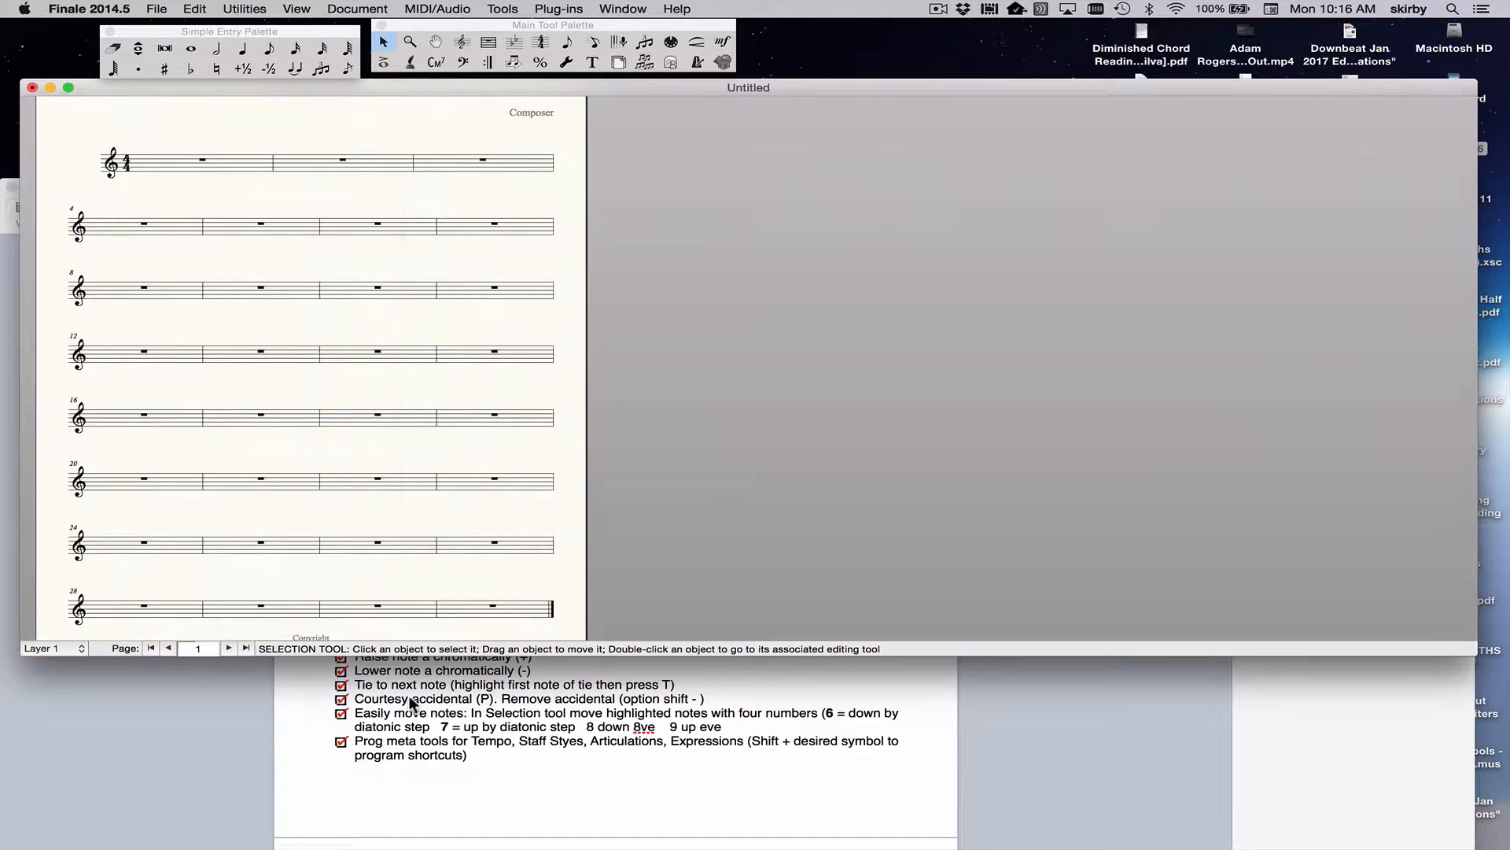
# Highlight the section on setting up the laptop for optimal simple entry in the Pages notes and return to the Finale score
pyautogui.click(429, 756)
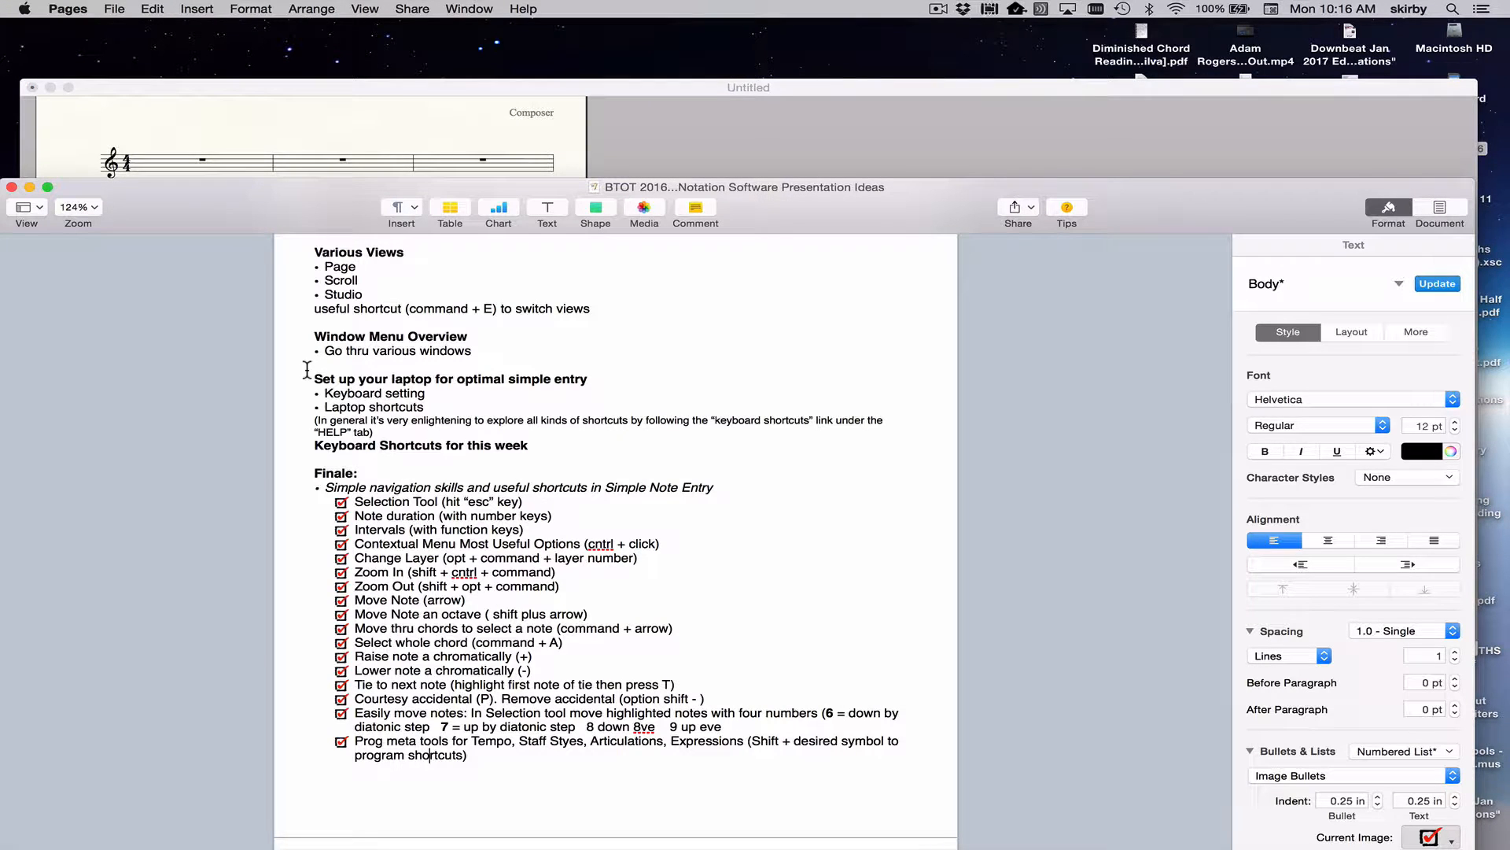
pyautogui.moveTo(310, 376); pyautogui.dragTo(397, 421)
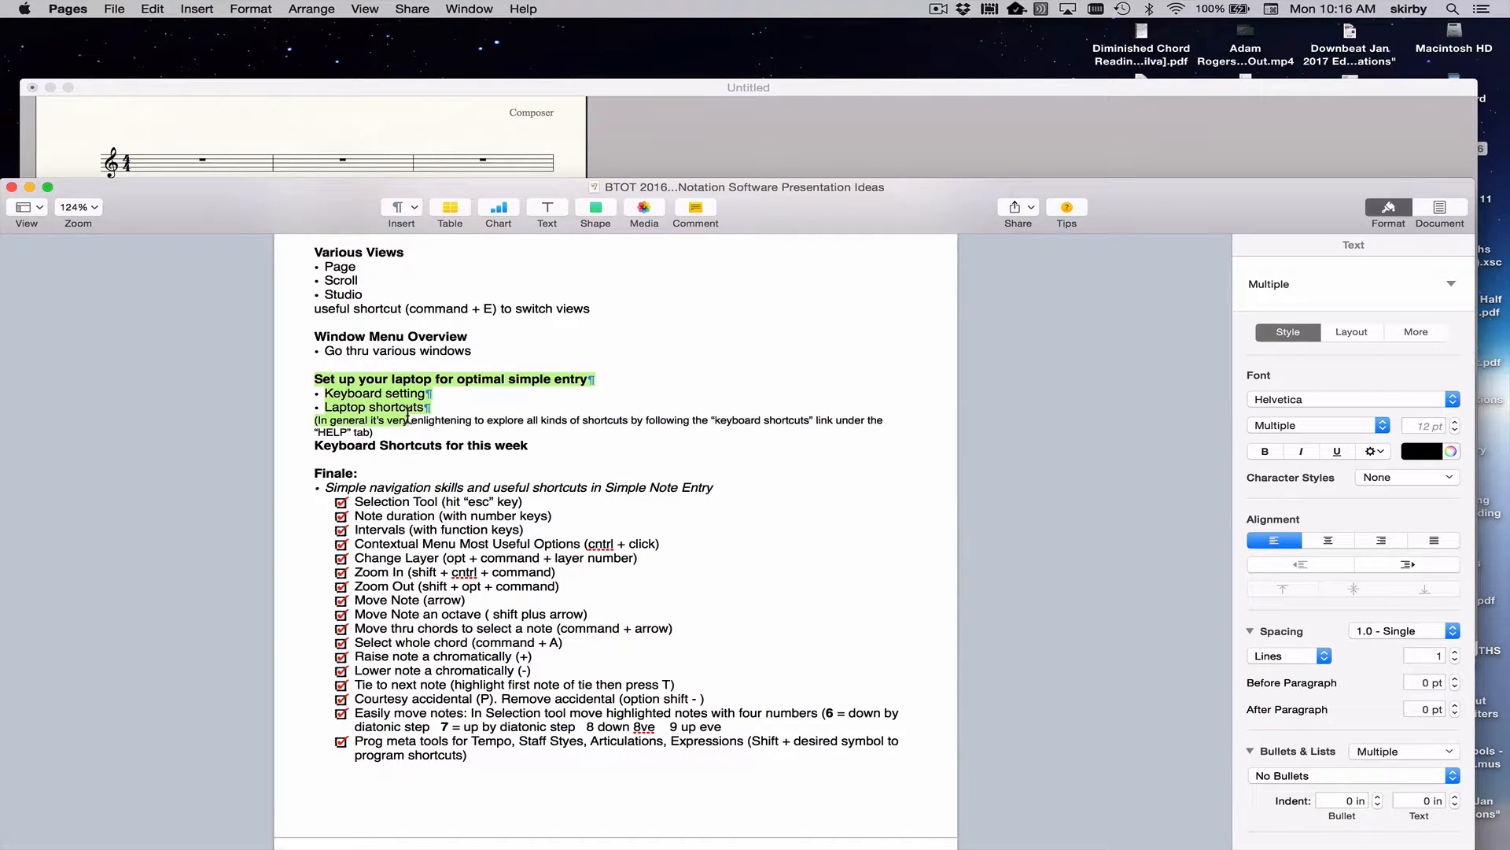
pyautogui.click(331, 135)
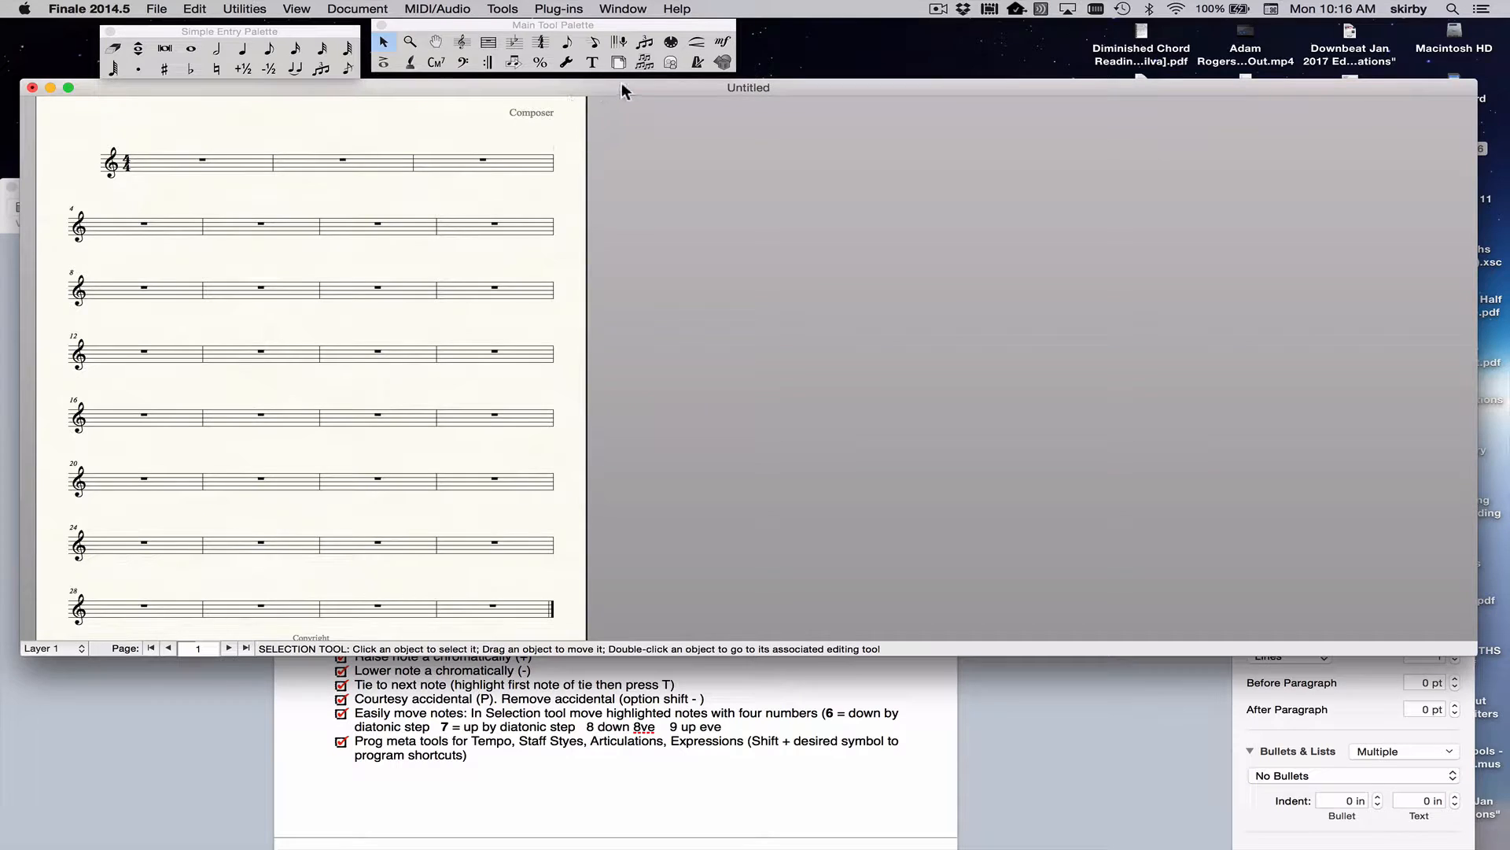
pyautogui.moveTo(621, 83); pyautogui.dragTo(612, 87)
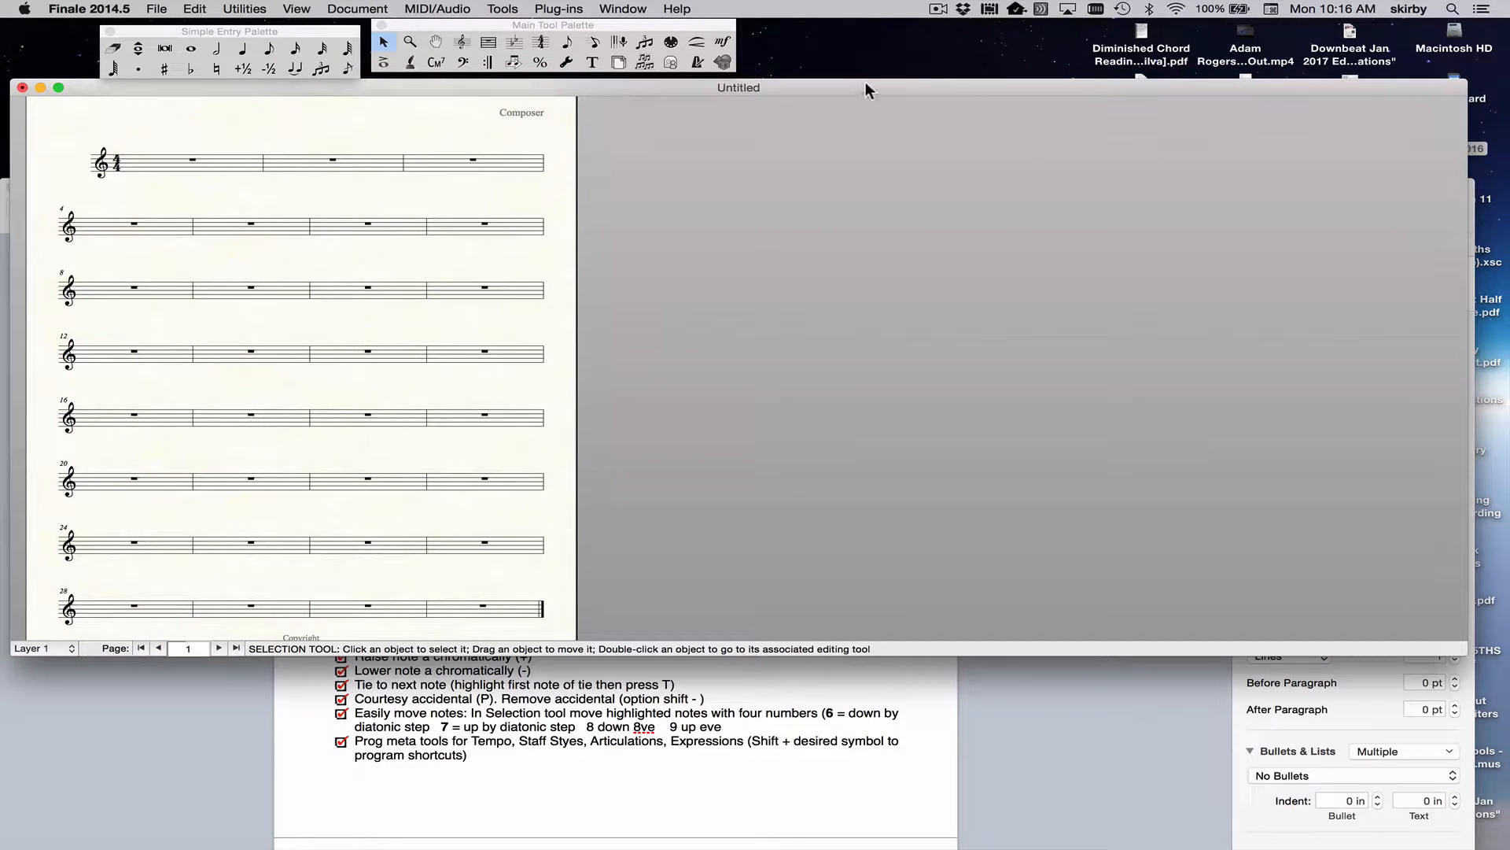
pyautogui.moveTo(865, 82)
pyautogui.mouseDown()
pyautogui.moveTo(873, 45)
pyautogui.moveTo(876, 85)
pyautogui.mouseUp()
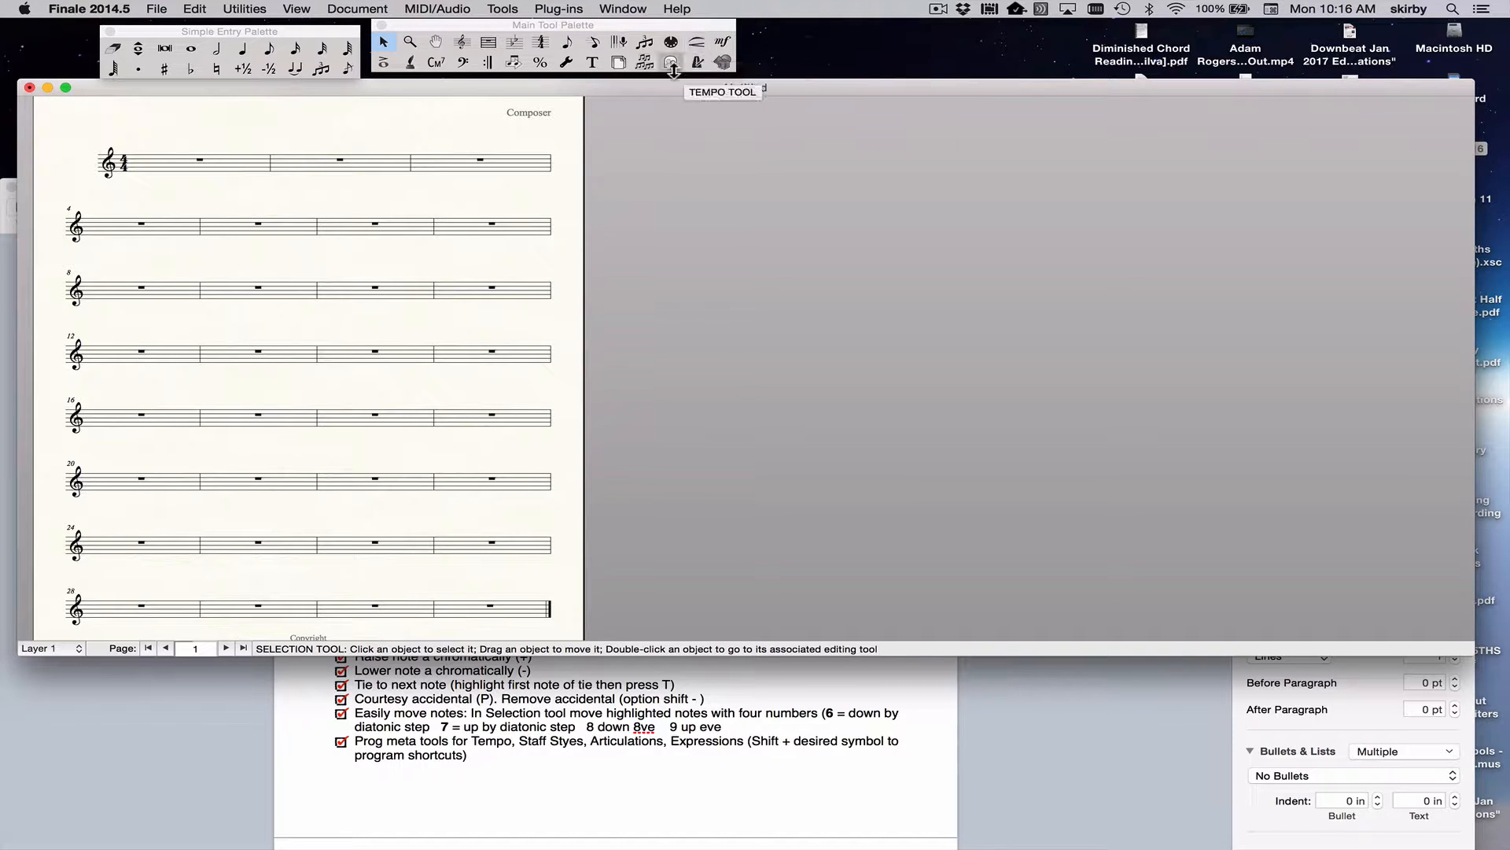
# Activate the Simple Entry Tool and choose the Laptop Shortcut Table as keyboard shortcut set in the Simple Entry Options
pyautogui.click(249, 50)
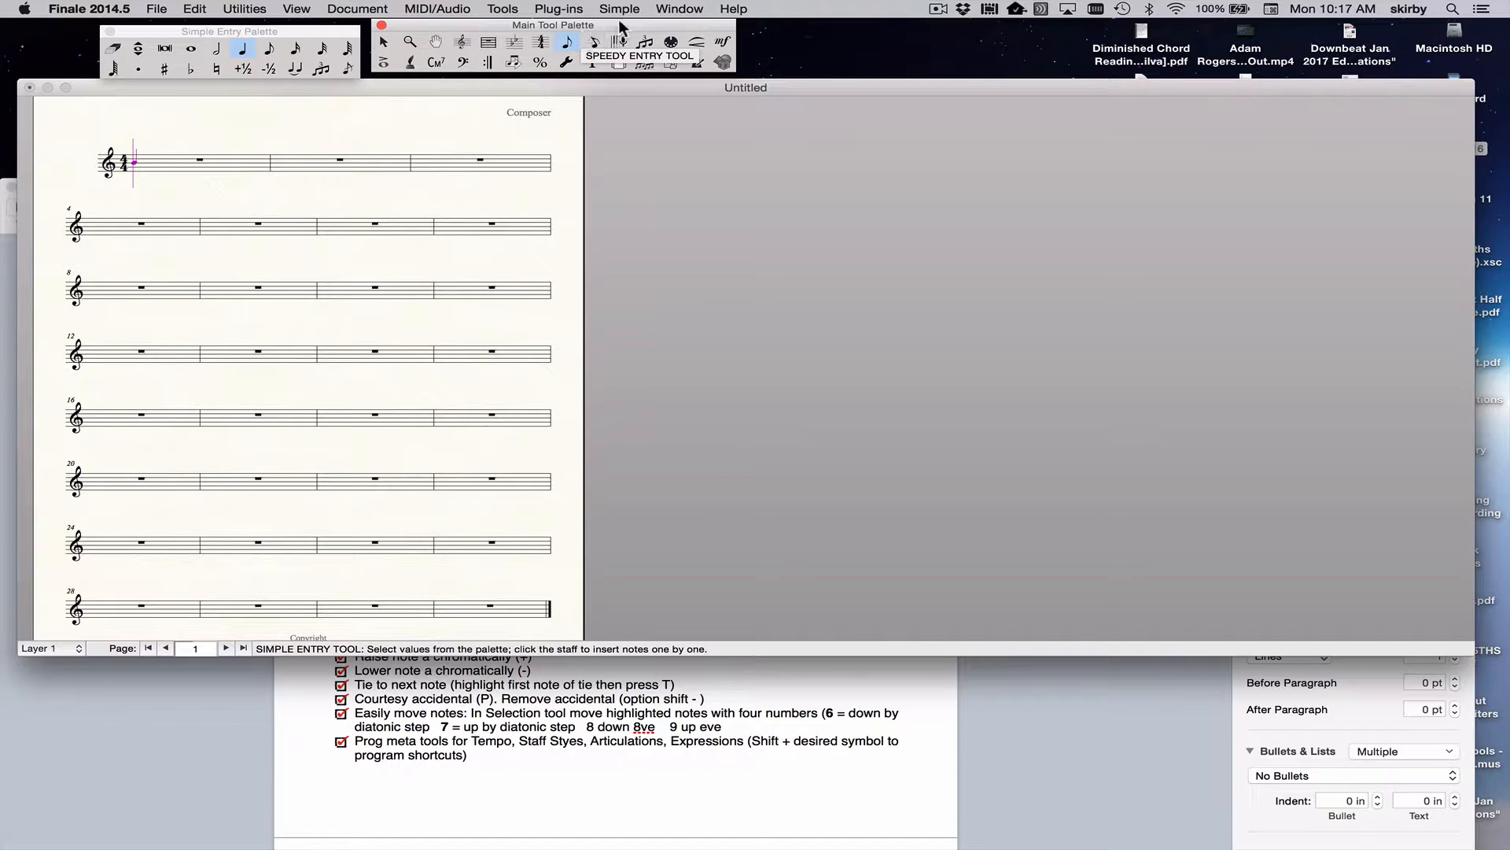
pyautogui.click(620, 11)
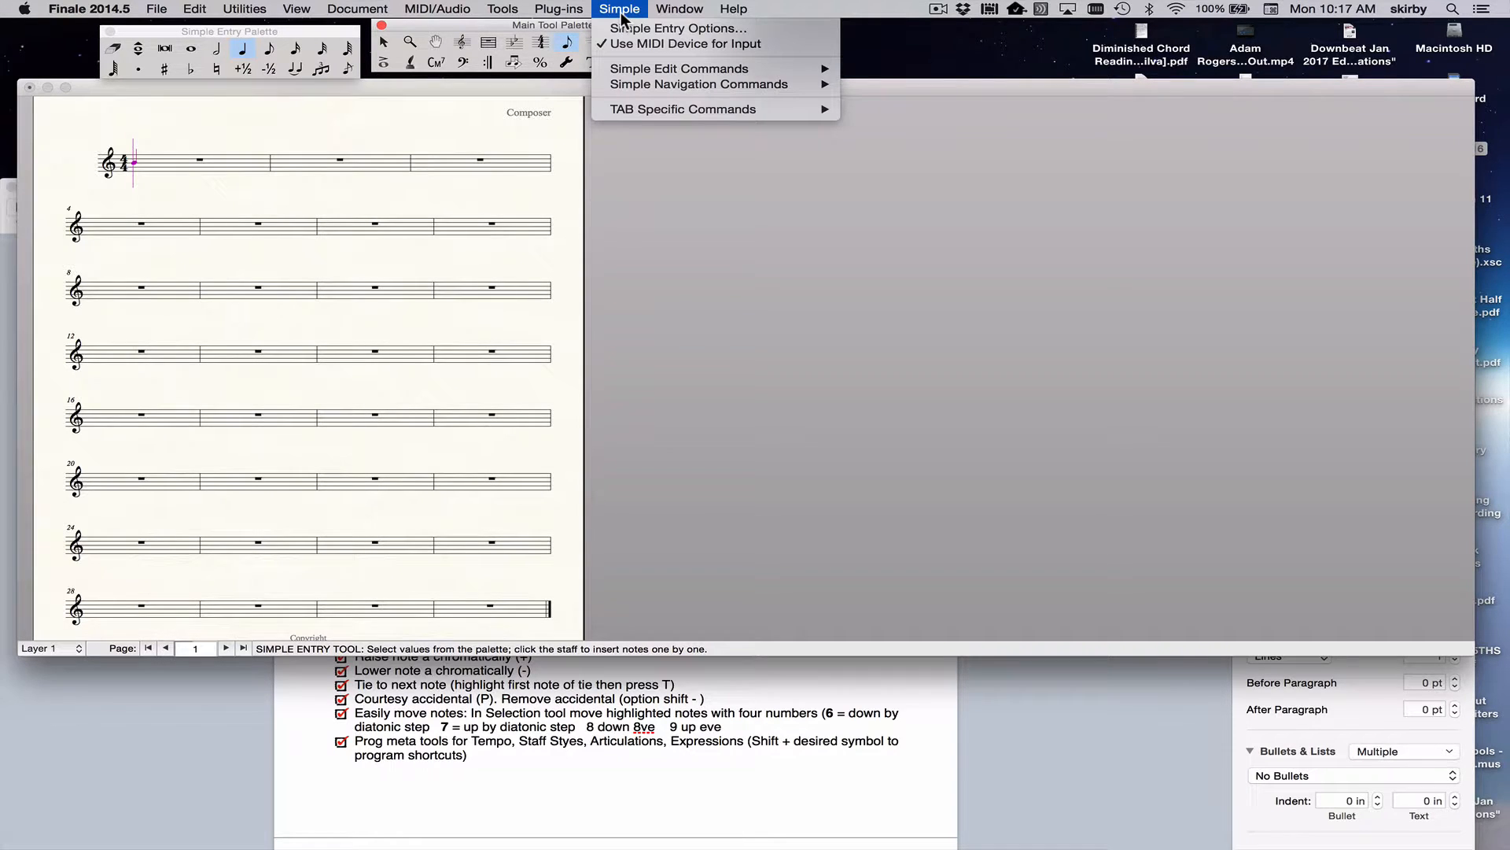
pyautogui.click(639, 29)
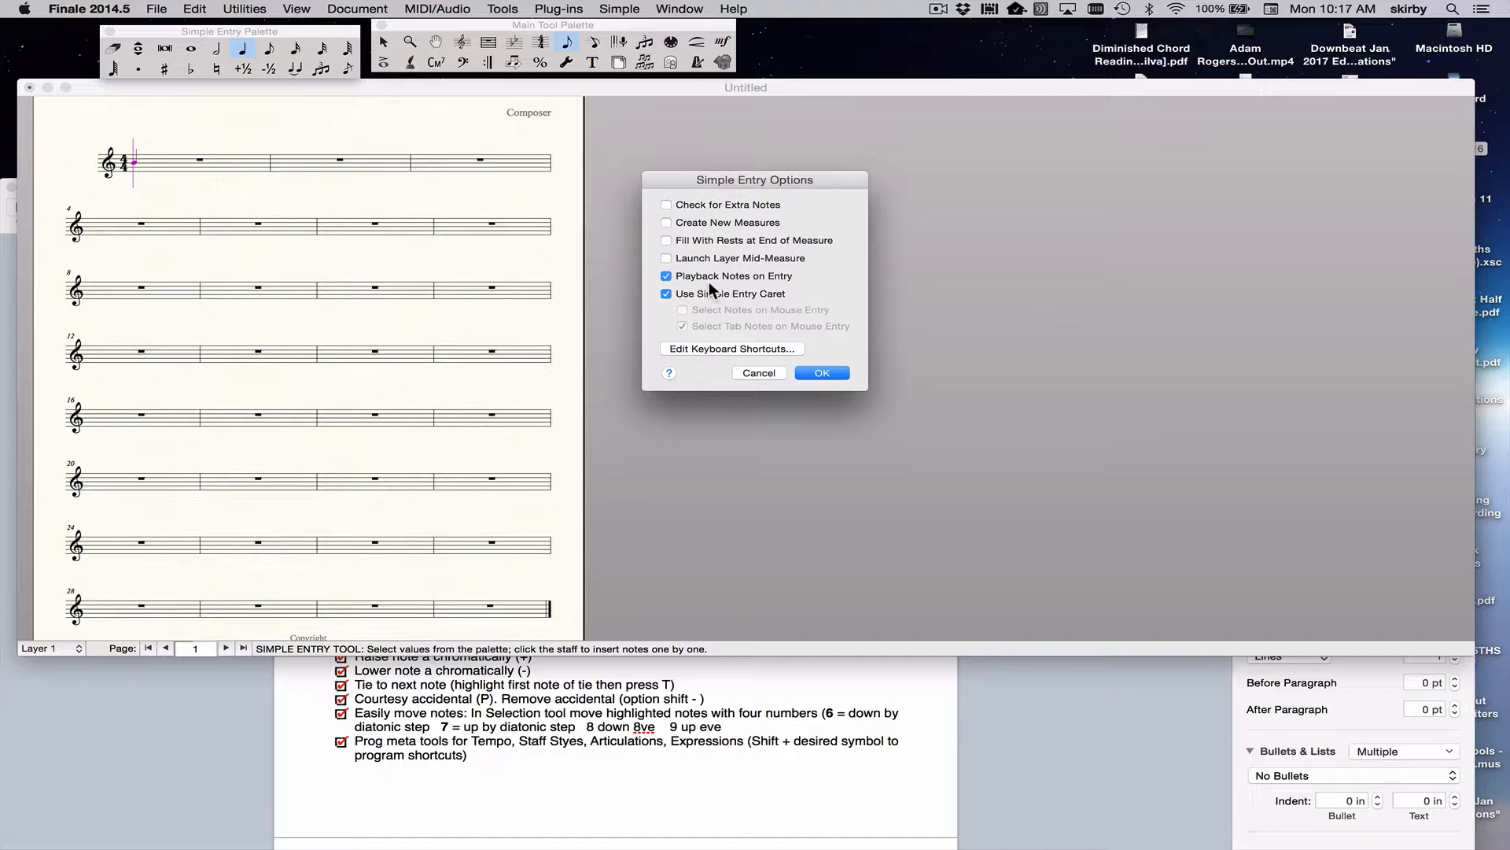
pyautogui.click(736, 348)
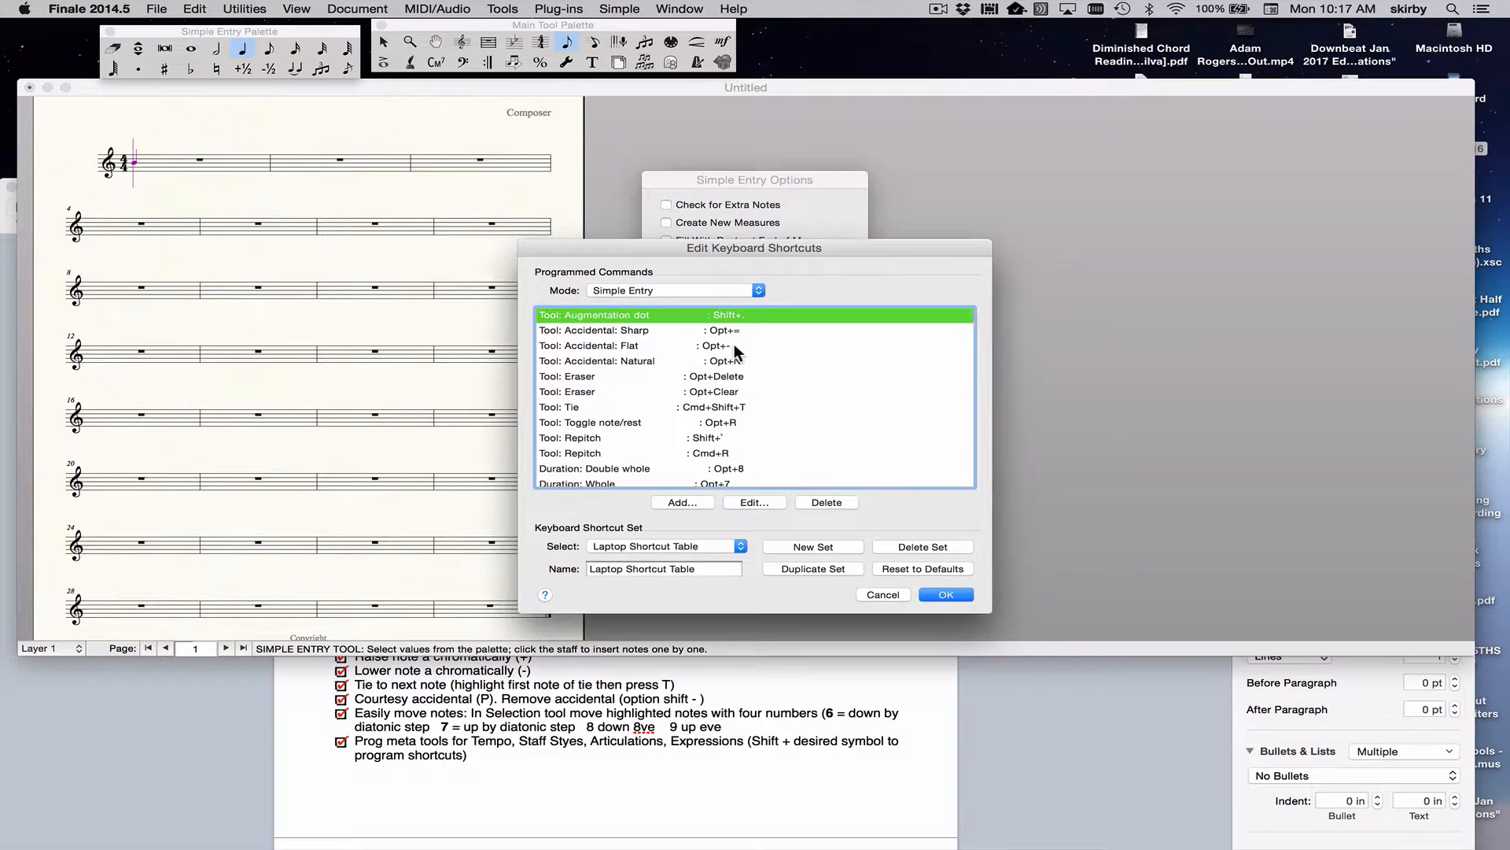
pyautogui.click(690, 545)
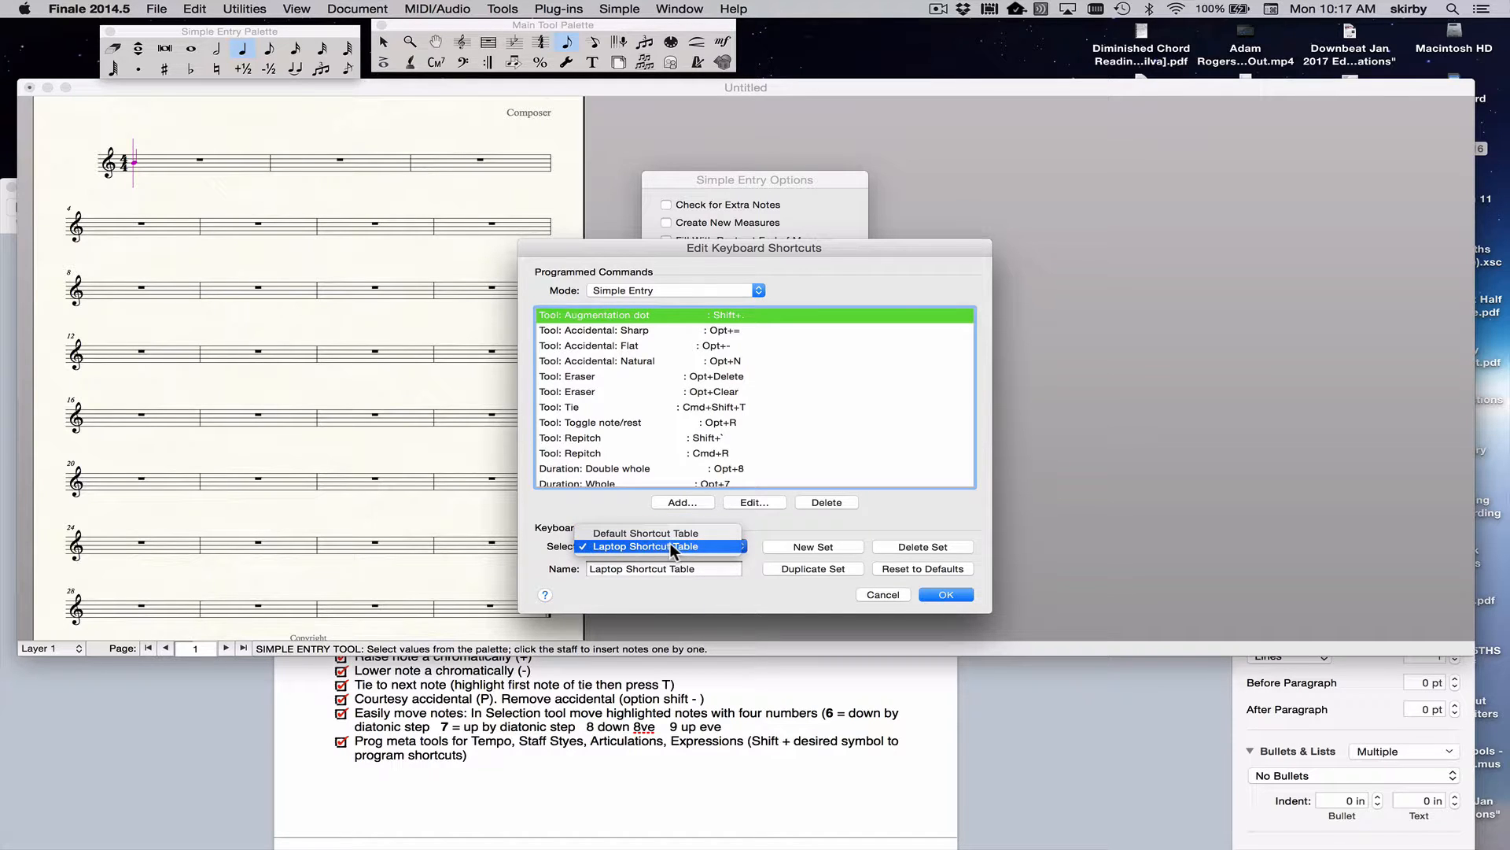
pyautogui.click(671, 545)
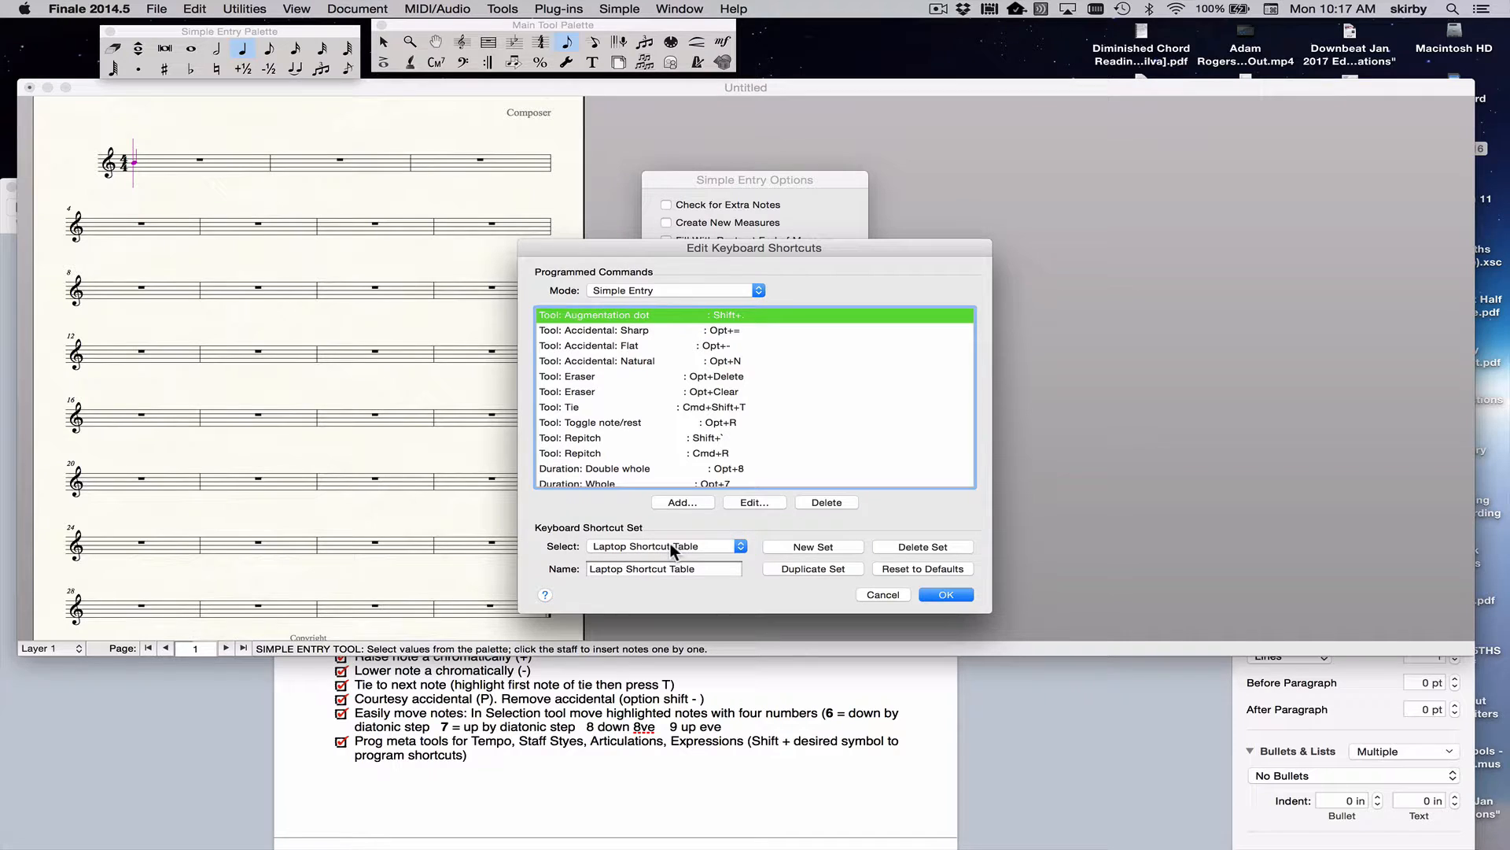
pyautogui.click(956, 591)
pyautogui.click(811, 369)
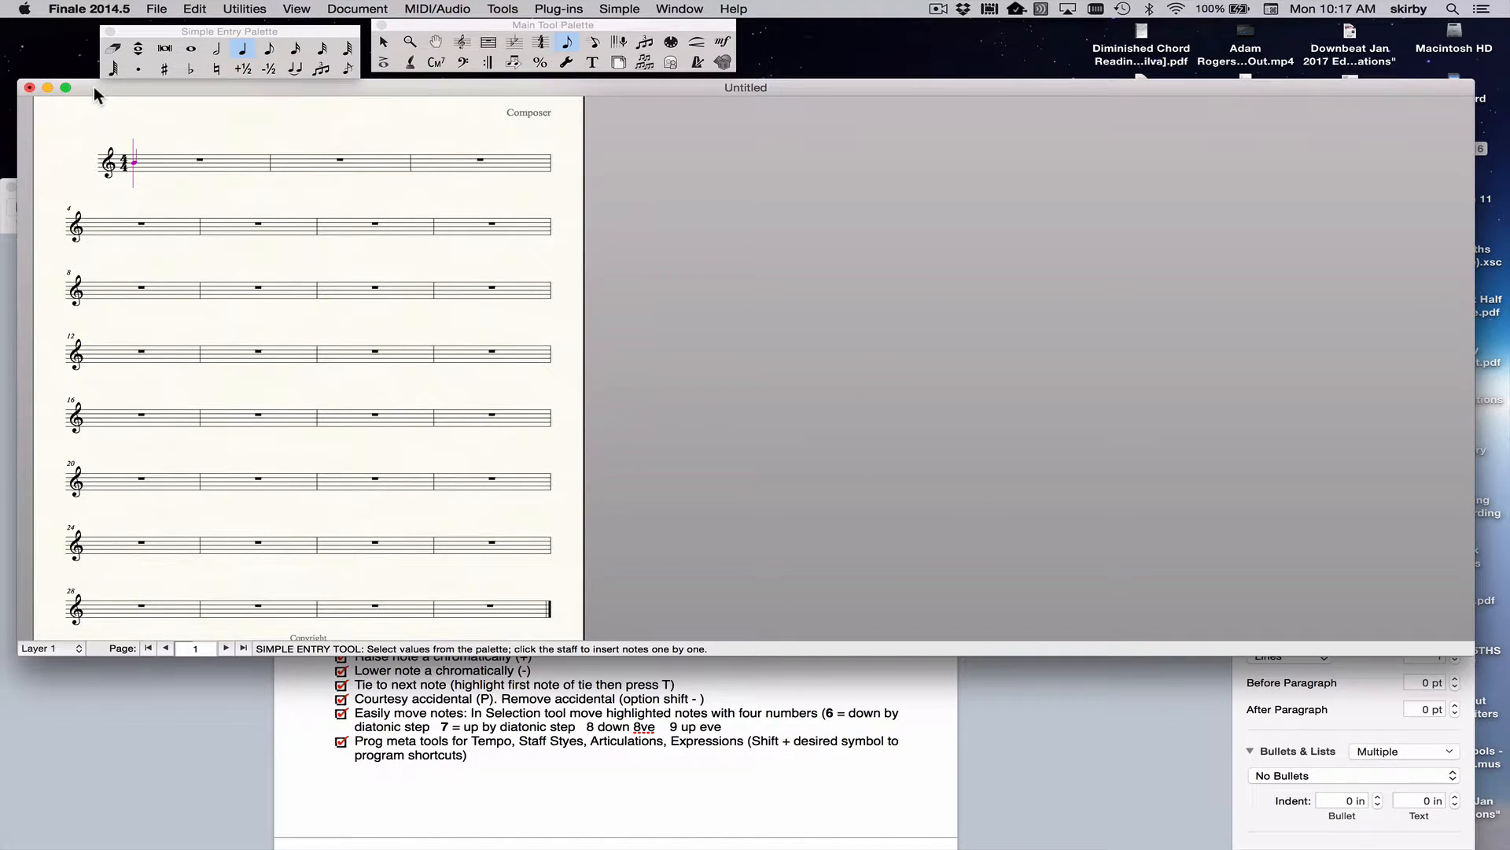
# Open the Keyboard settings in the Mac's System Preferences
pyautogui.click(28, 11)
pyautogui.click(47, 49)
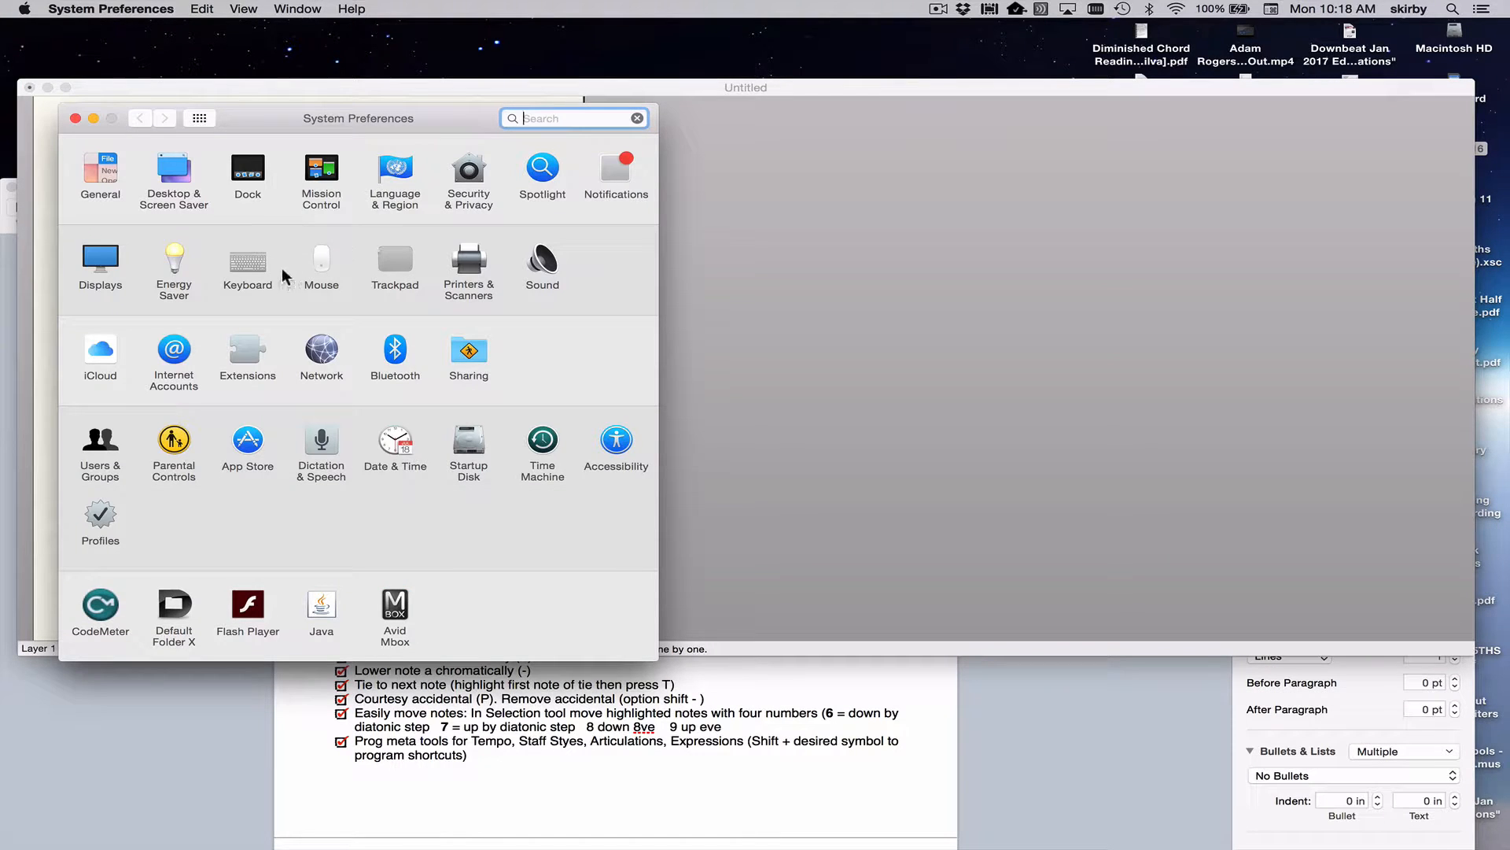
pyautogui.click(252, 264)
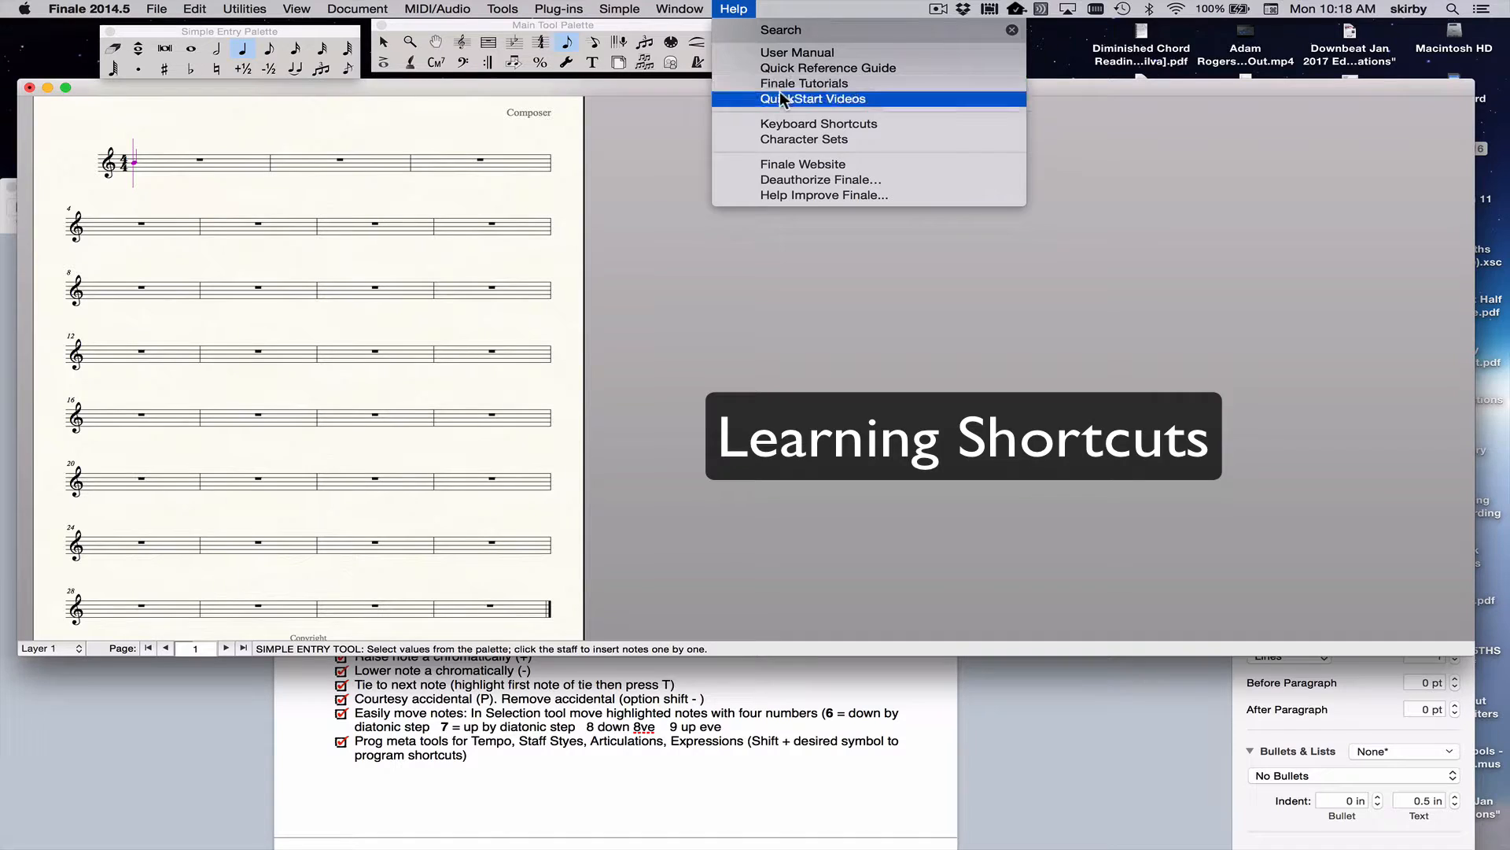
# Open Finale's online Keyboard Shortcuts help page, enlarge and reposition the browser window, and expand the Simple Entry tool's shortcut list
pyautogui.click(783, 123)
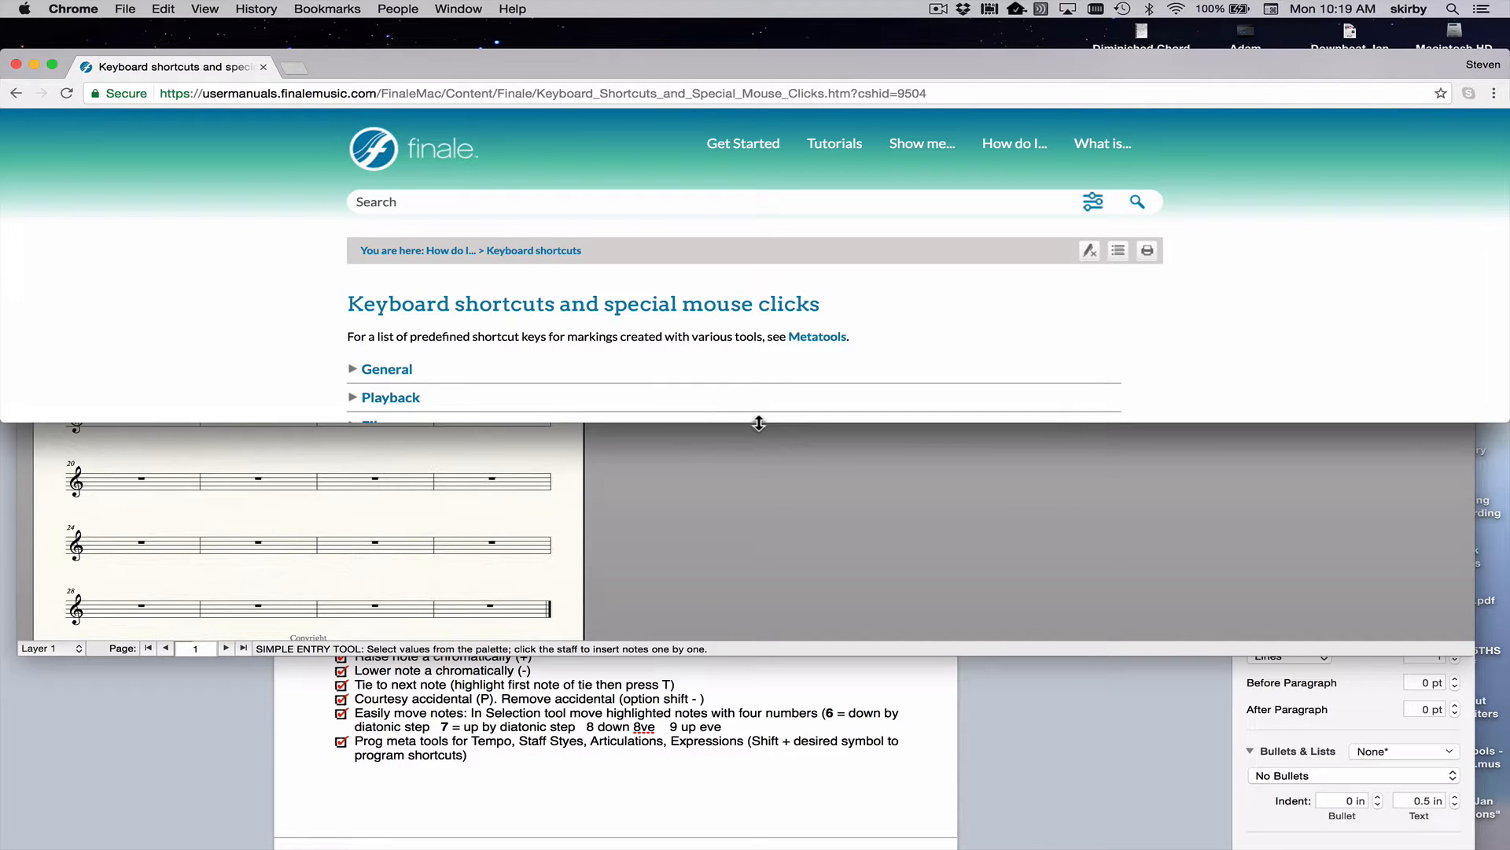
pyautogui.moveTo(770, 423); pyautogui.dragTo(842, 700)
pyautogui.scroll(-5, 663, 518)
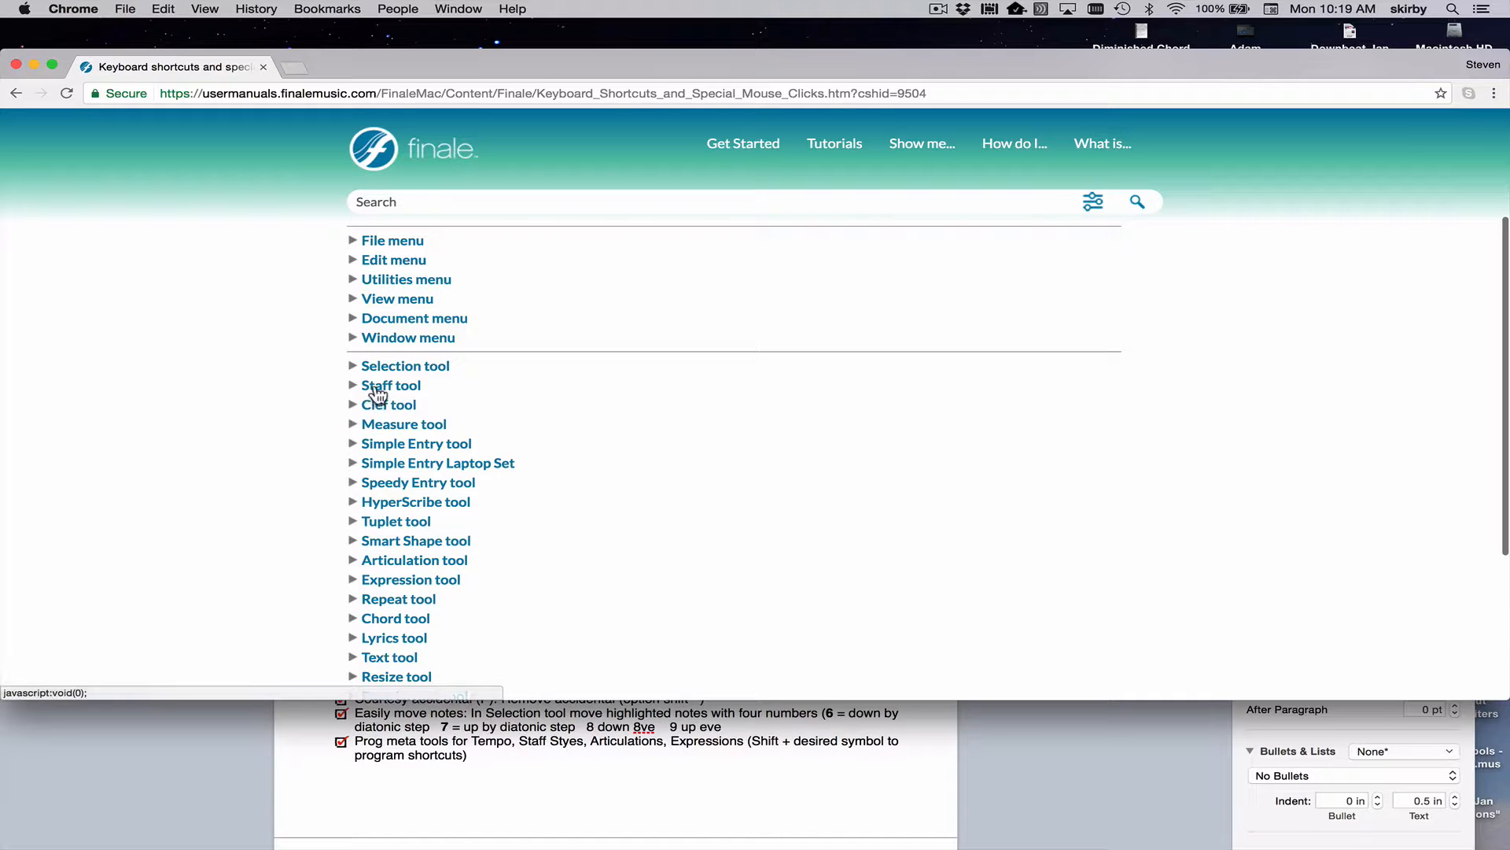
pyautogui.moveTo(378, 54); pyautogui.dragTo(689, 105)
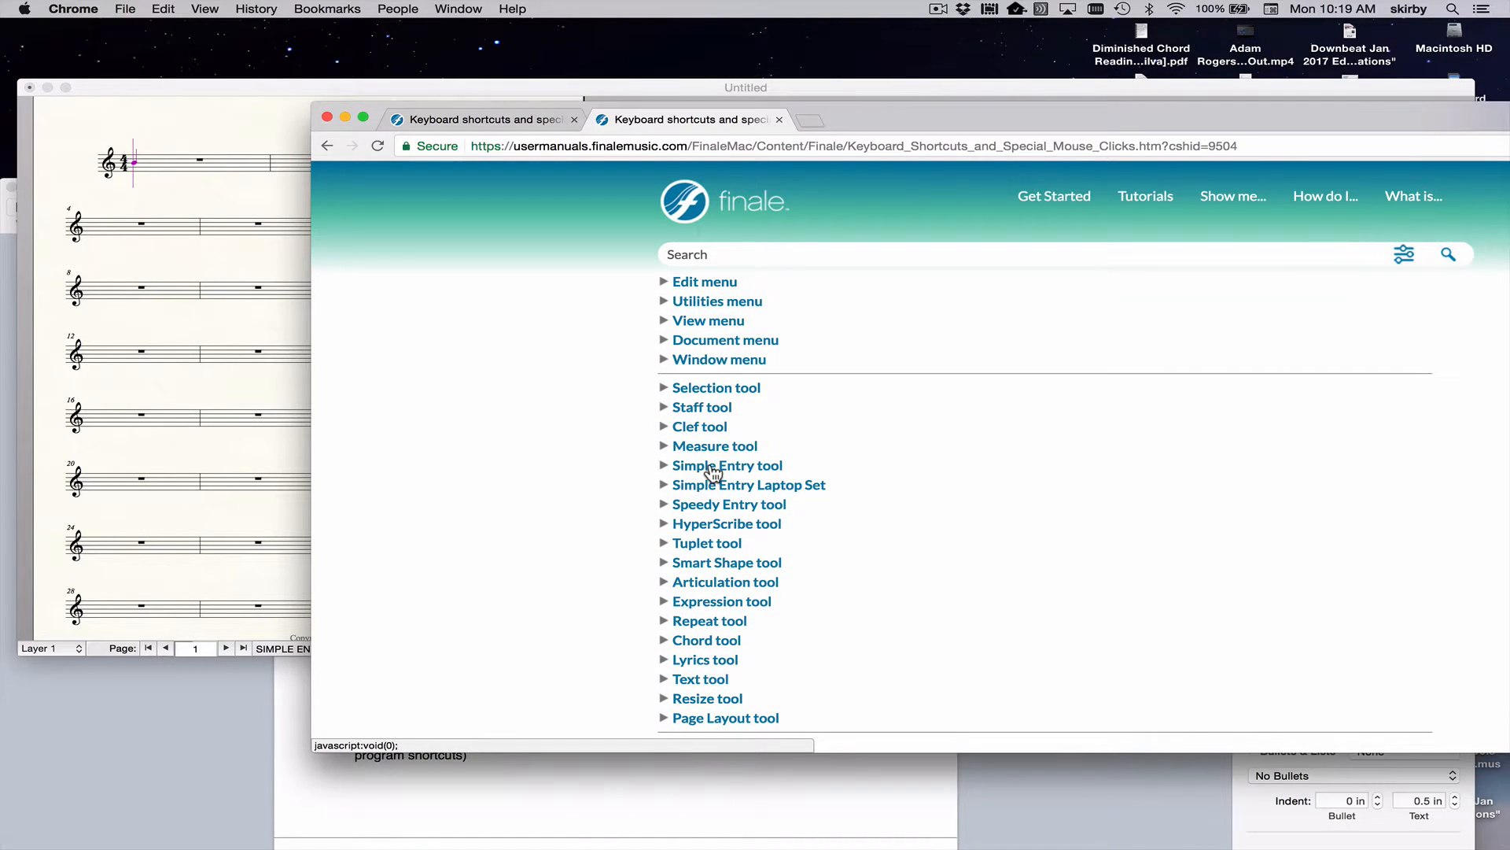
pyautogui.click(713, 469)
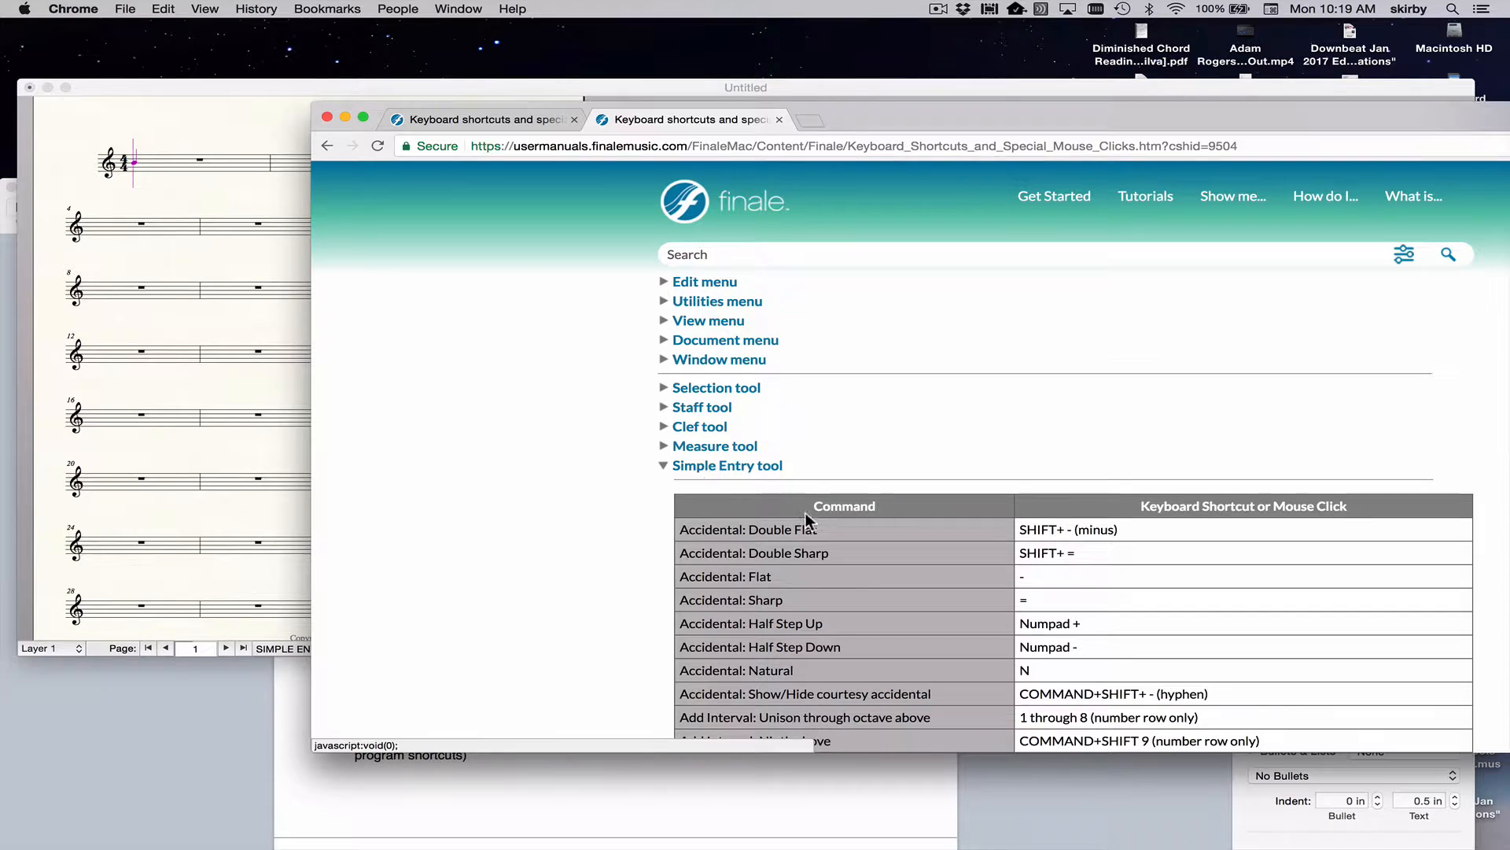
pyautogui.scroll(-1, 818, 522)
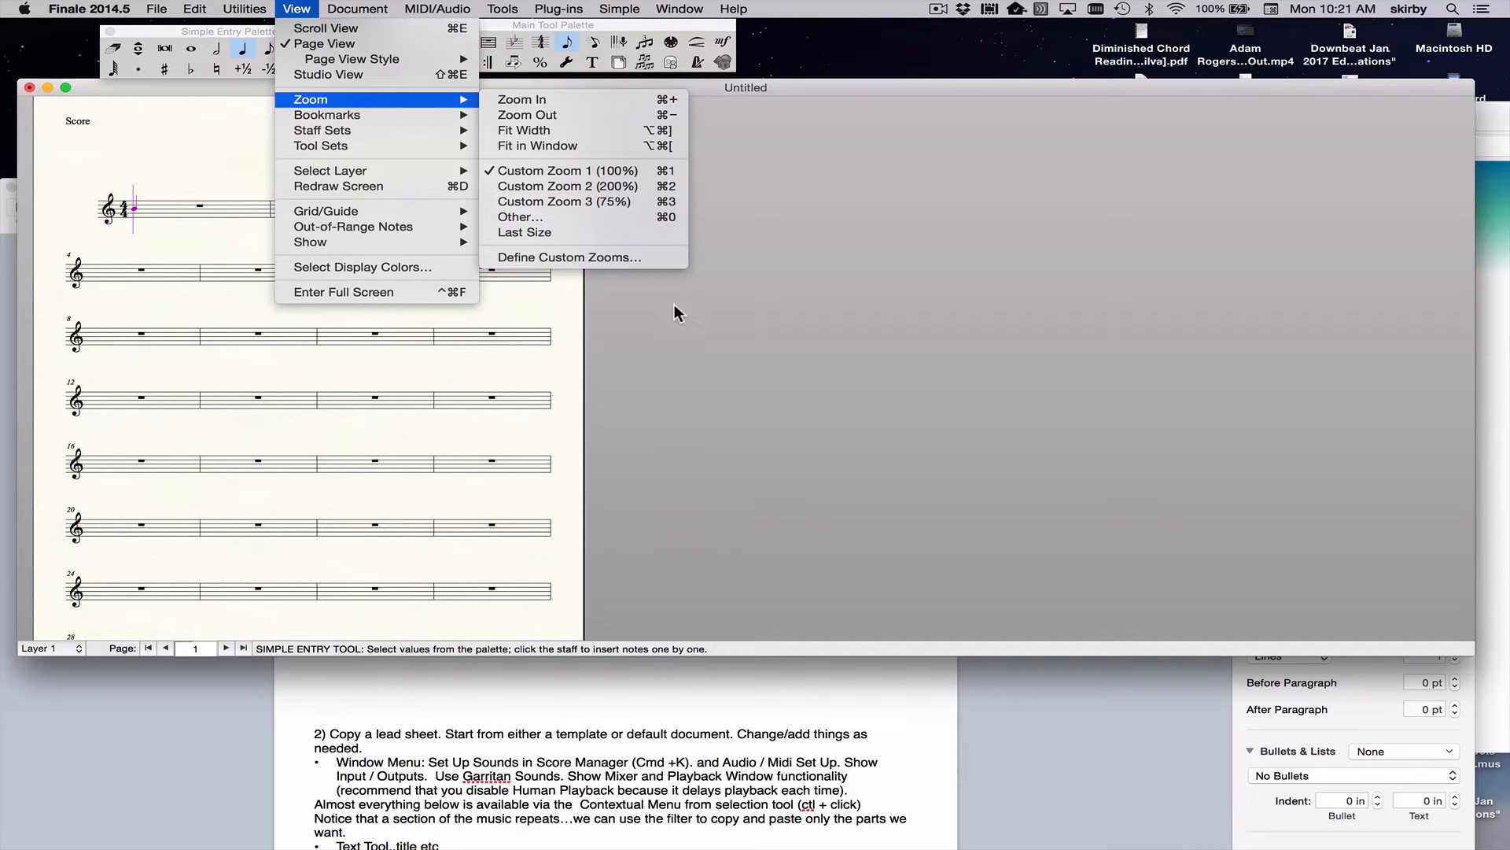
# Zoom the score to 200%, activate the Time Signature Tool and return to the Selection Tool
pyautogui.click(671, 329)
pyautogui.press('super+2')
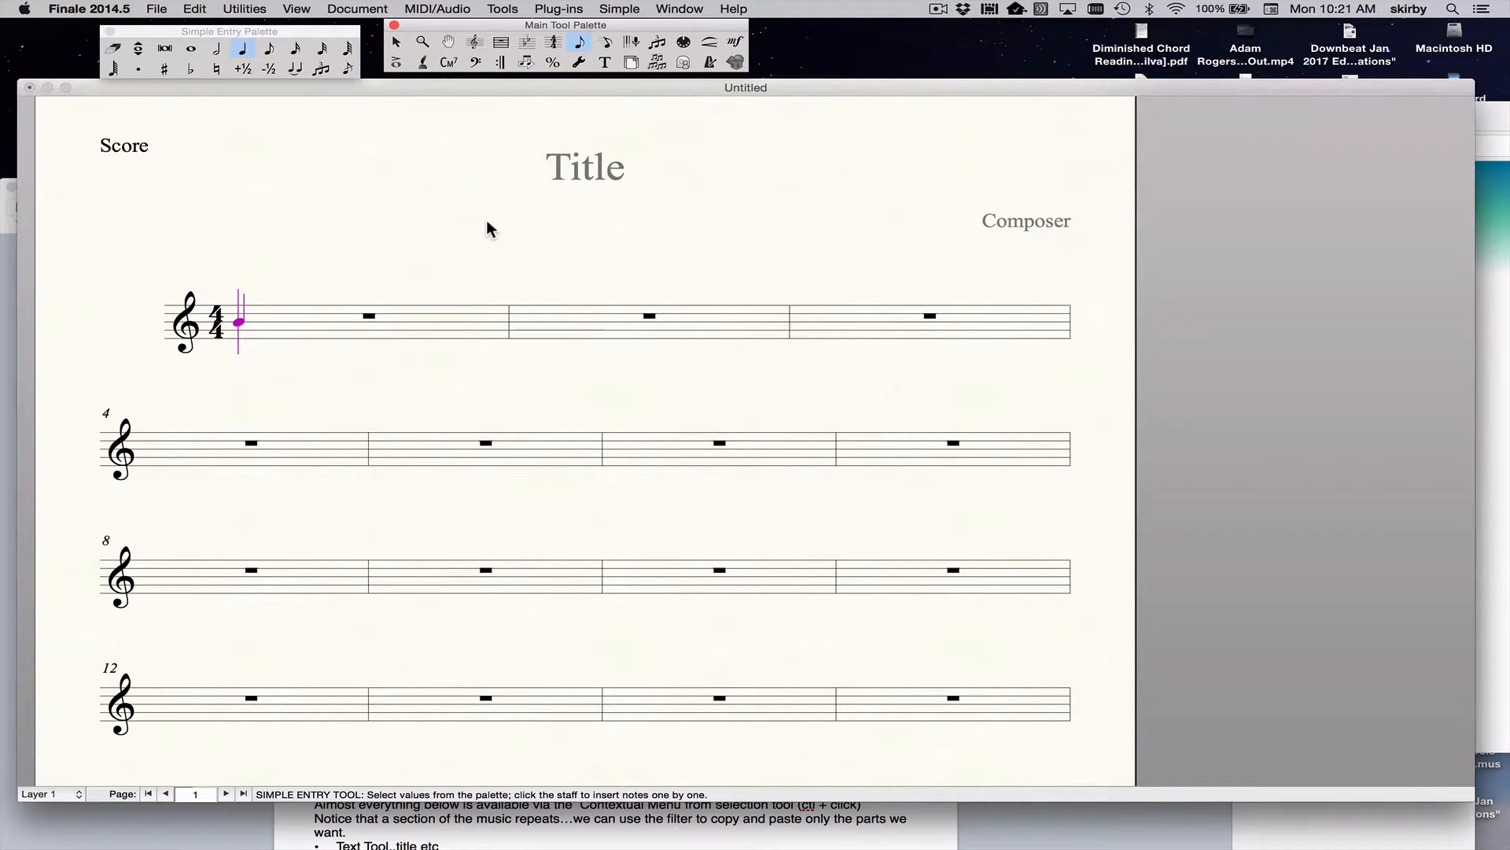
pyautogui.click(554, 43)
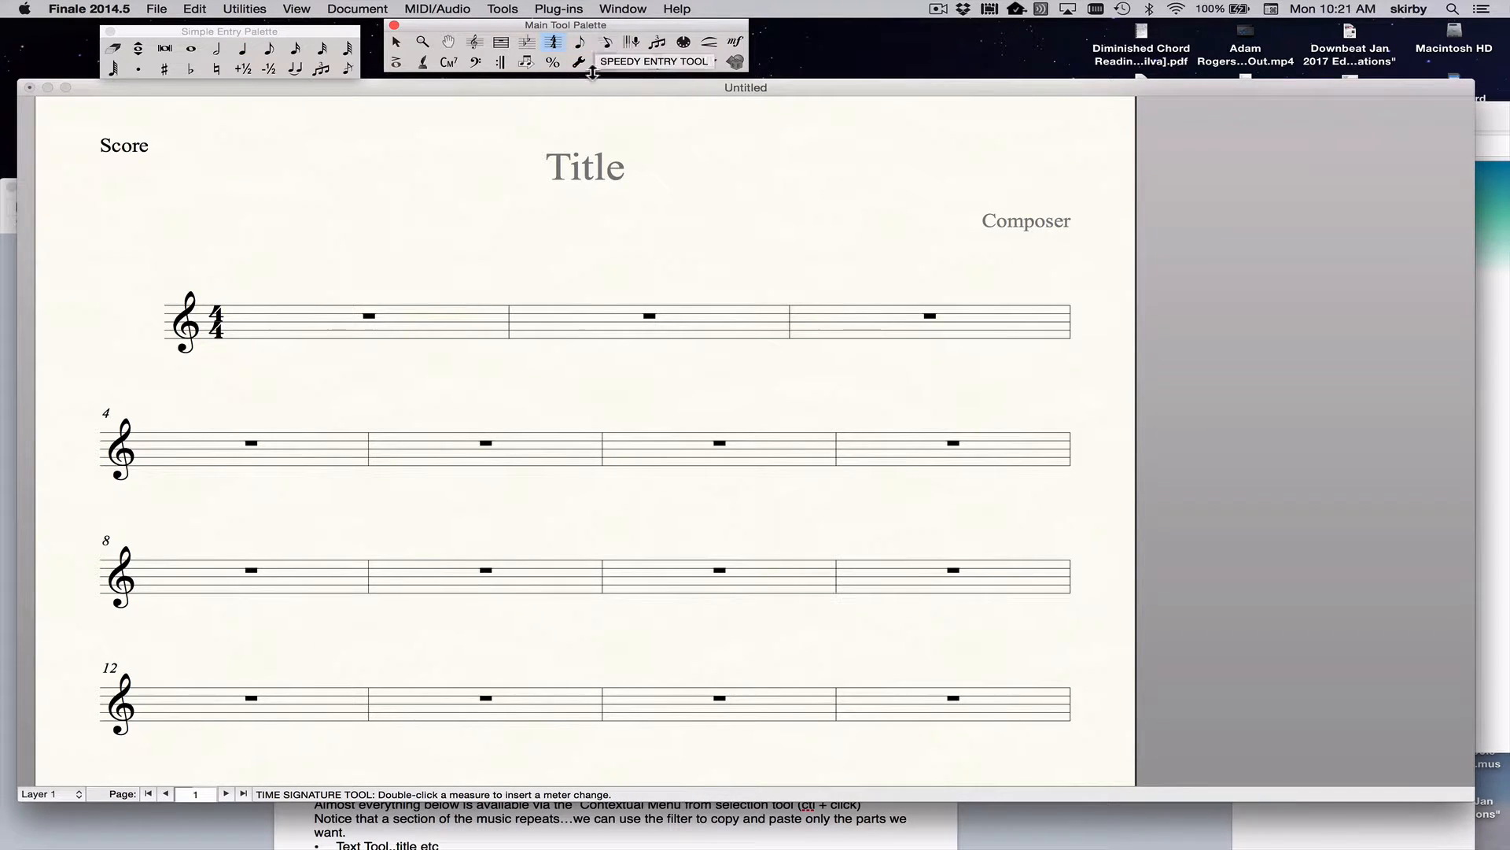
pyautogui.press('Escape')
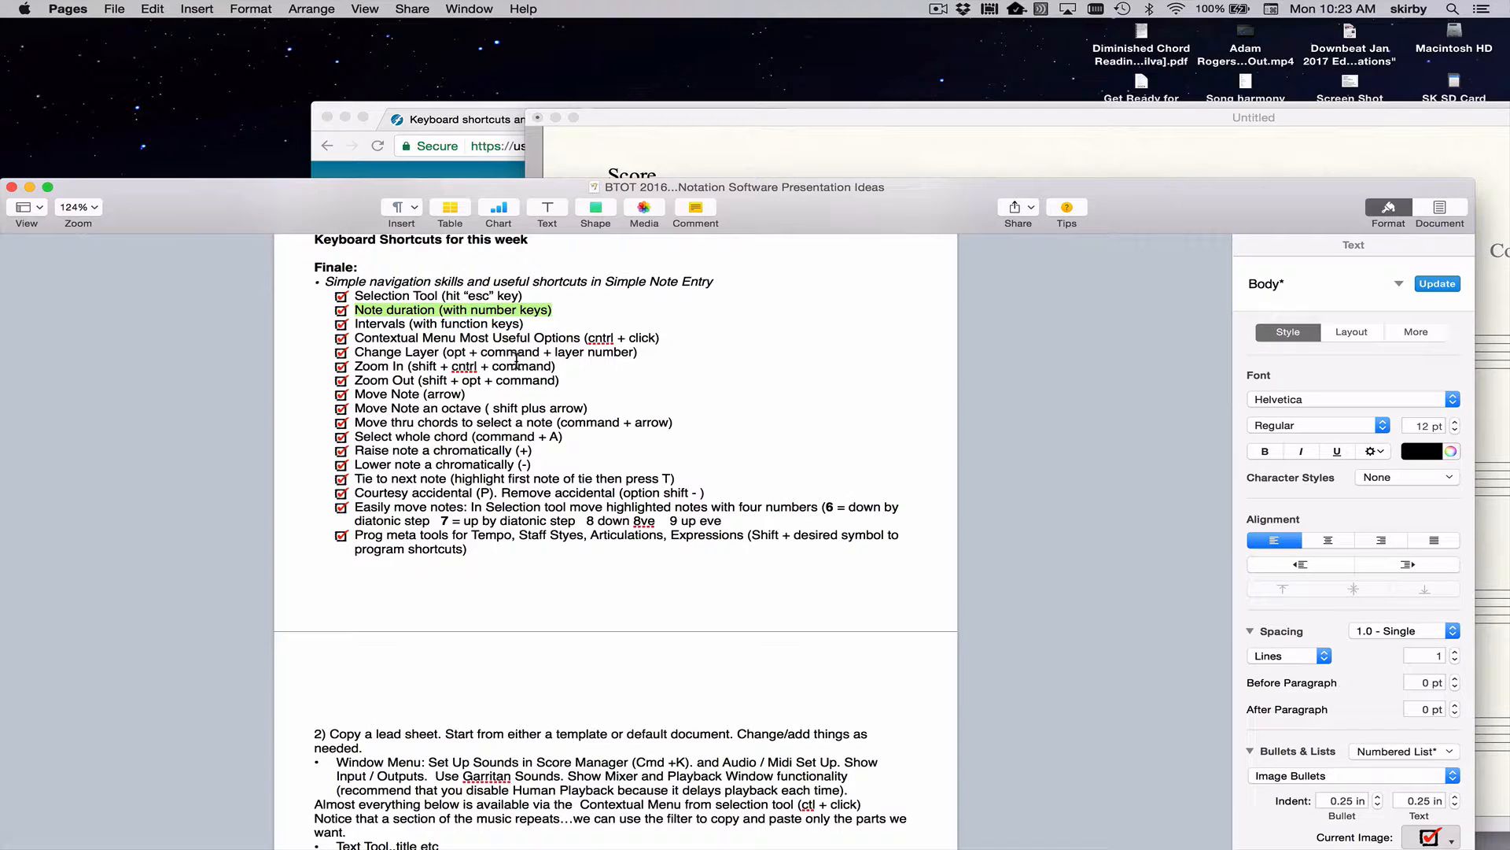
# Enter a quarter-note B in the first measure with the Simple Entry Tool and select that note
pyautogui.hotkey('alt', 'p')
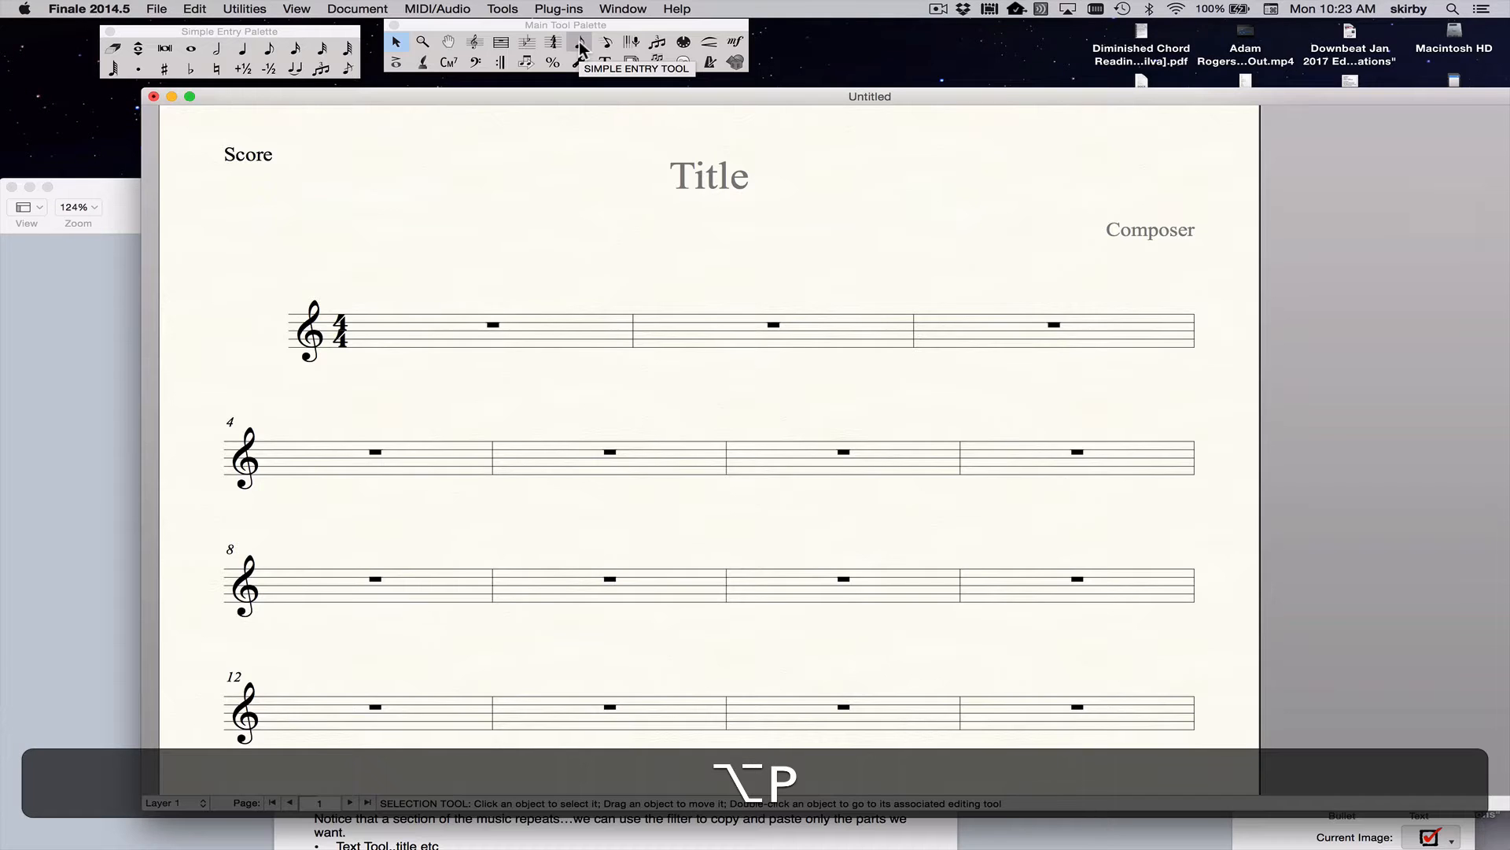
pyautogui.click(580, 48)
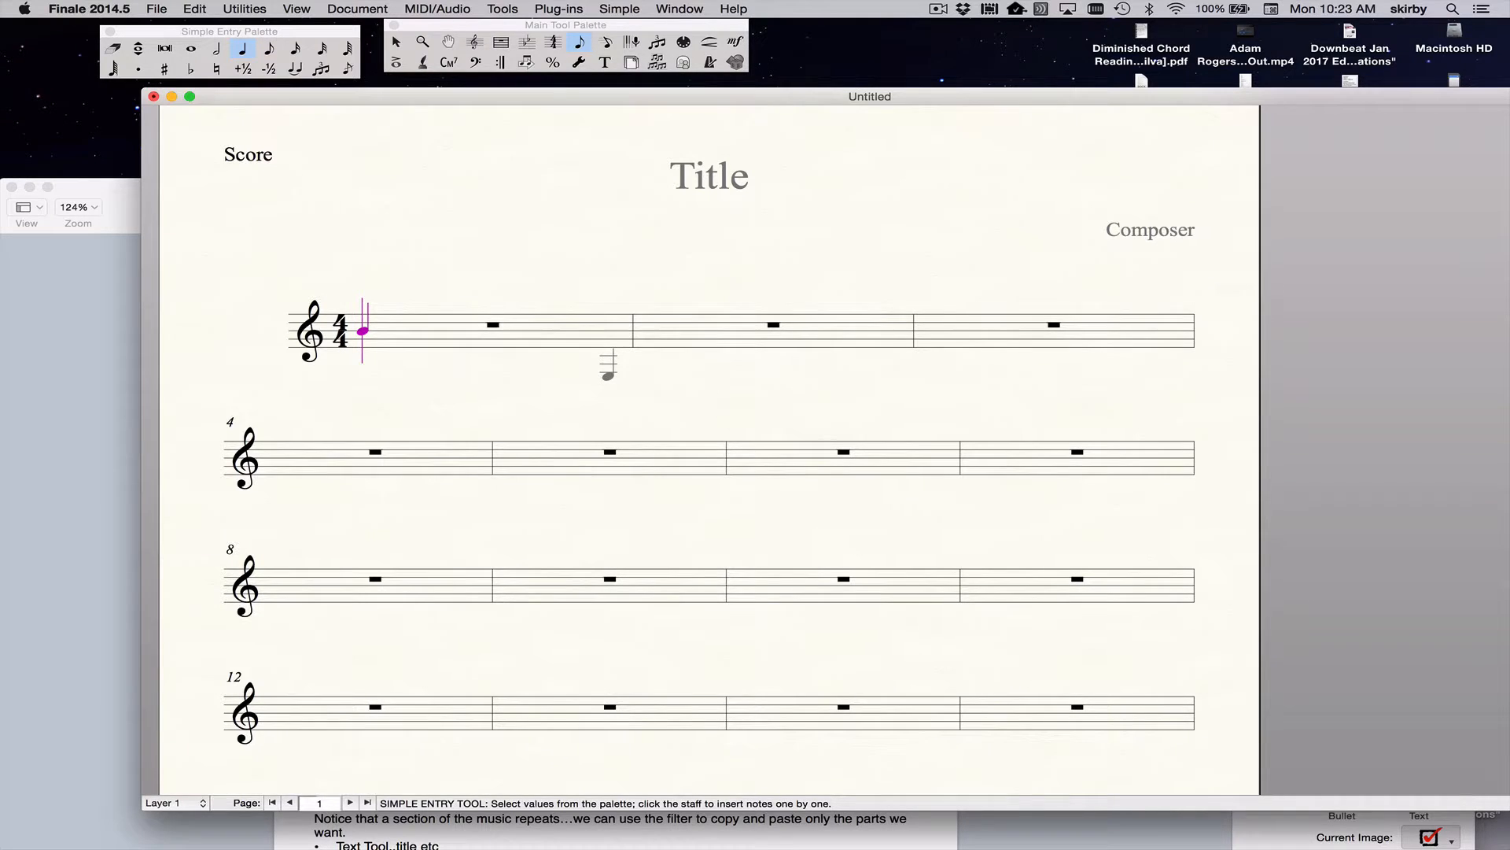
pyautogui.press('Return')
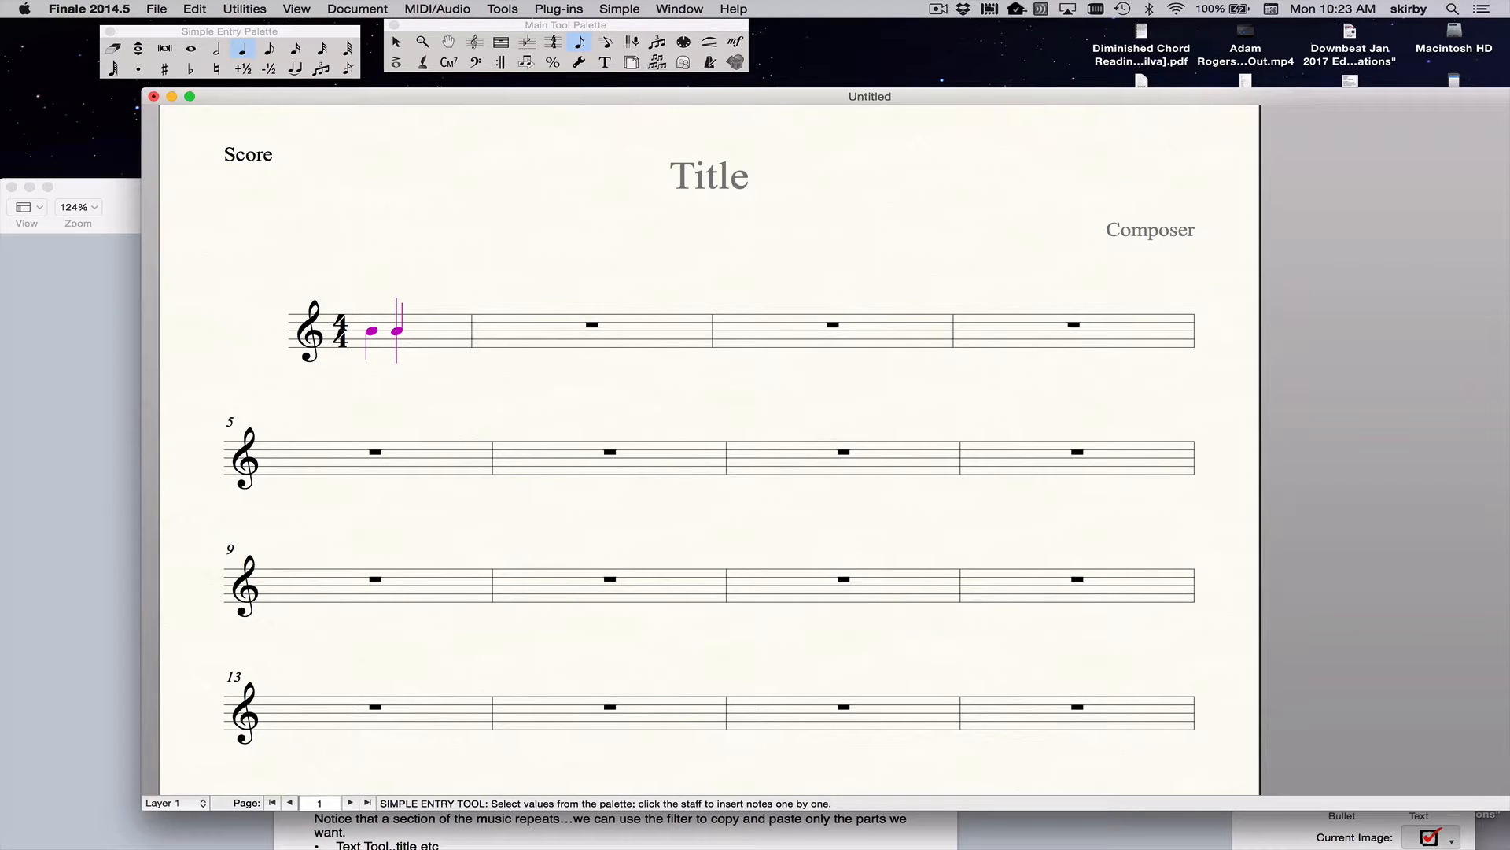
pyautogui.press('Down')
pyautogui.press('BackSpace')
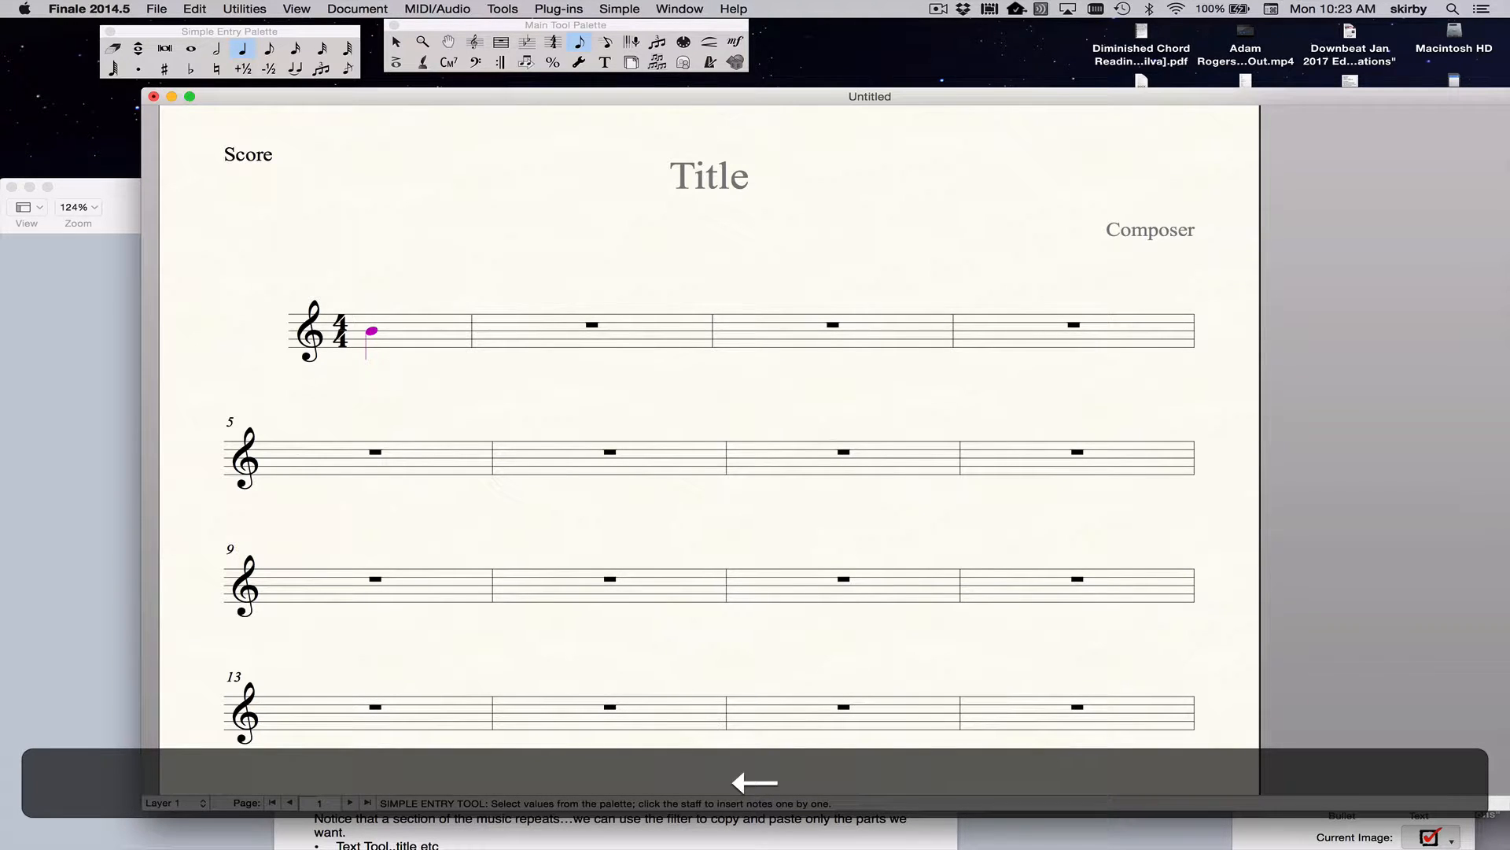
pyautogui.press('Right')
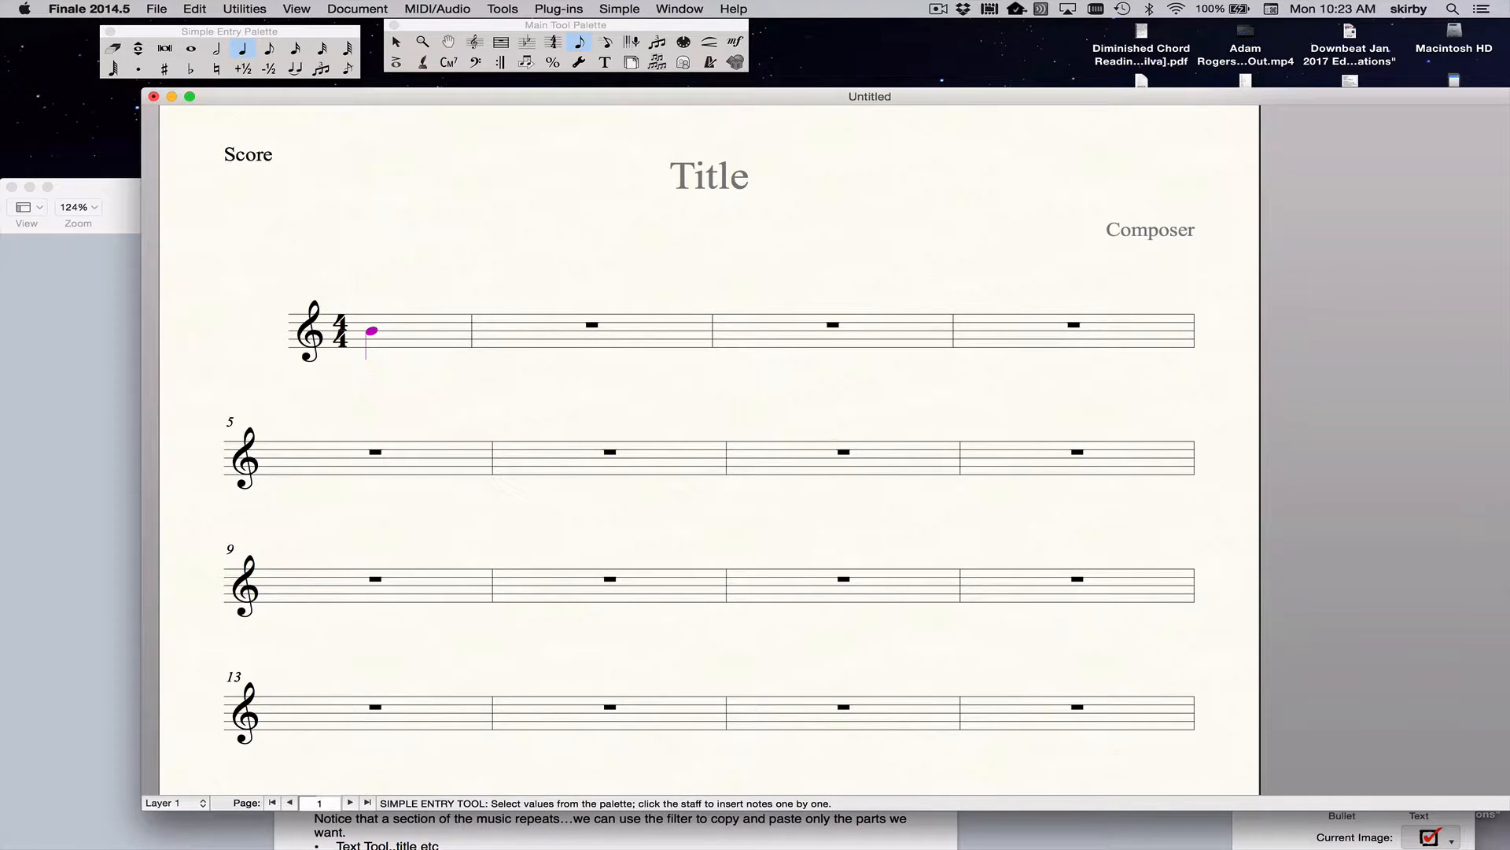
# Move the selected note up the staff by steps and back down to F in the lowest space
pyautogui.press('Up')
pyautogui.press('Up')
pyautogui.press('Up')
pyautogui.press('Down')
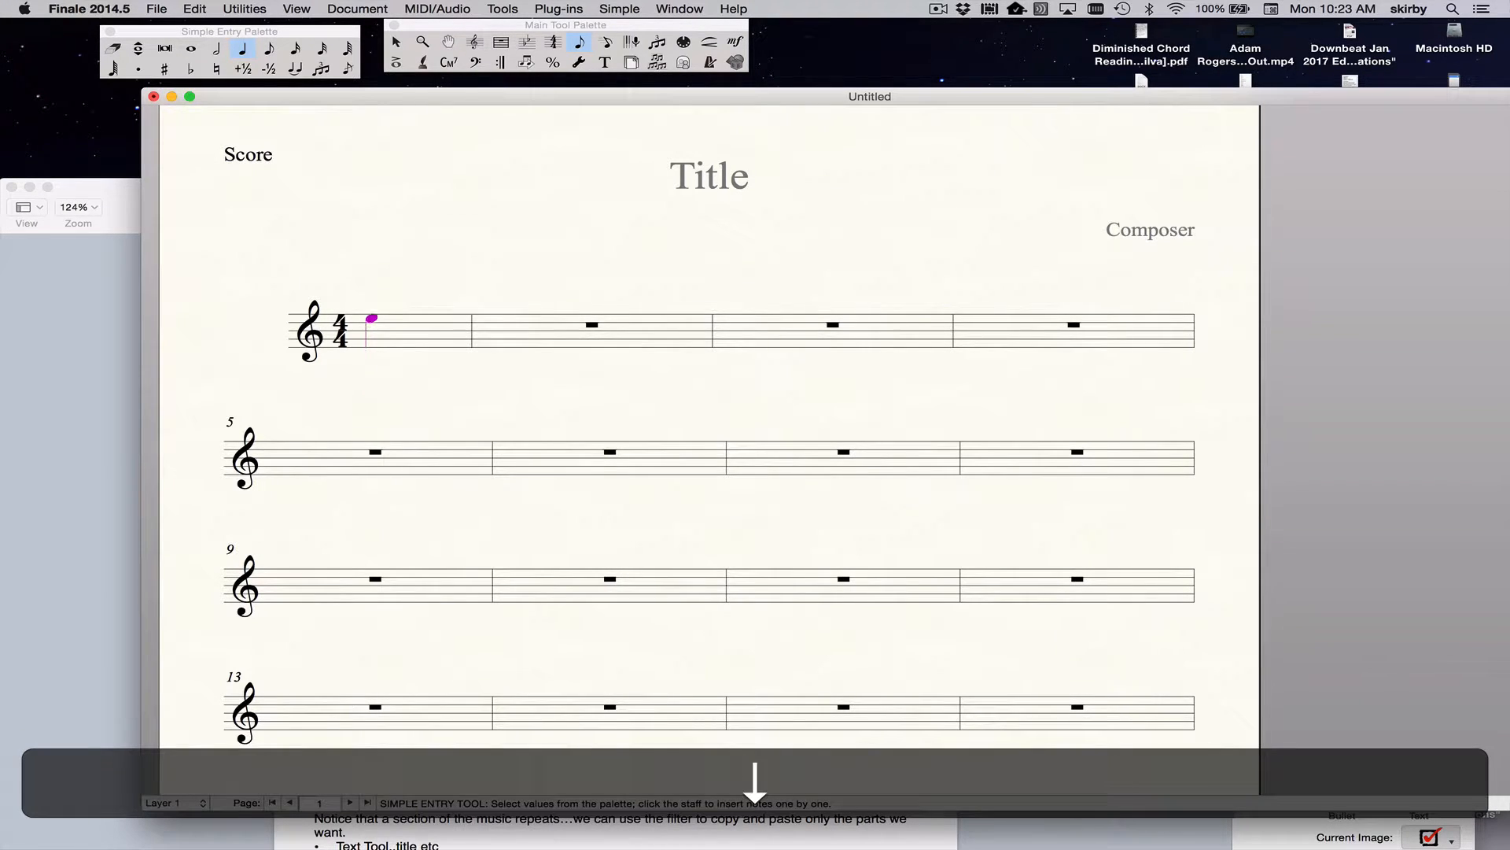
pyautogui.press('Down')
pyautogui.press('Down')
pyautogui.press('Down')
pyautogui.press('Down')
pyautogui.press('Down')
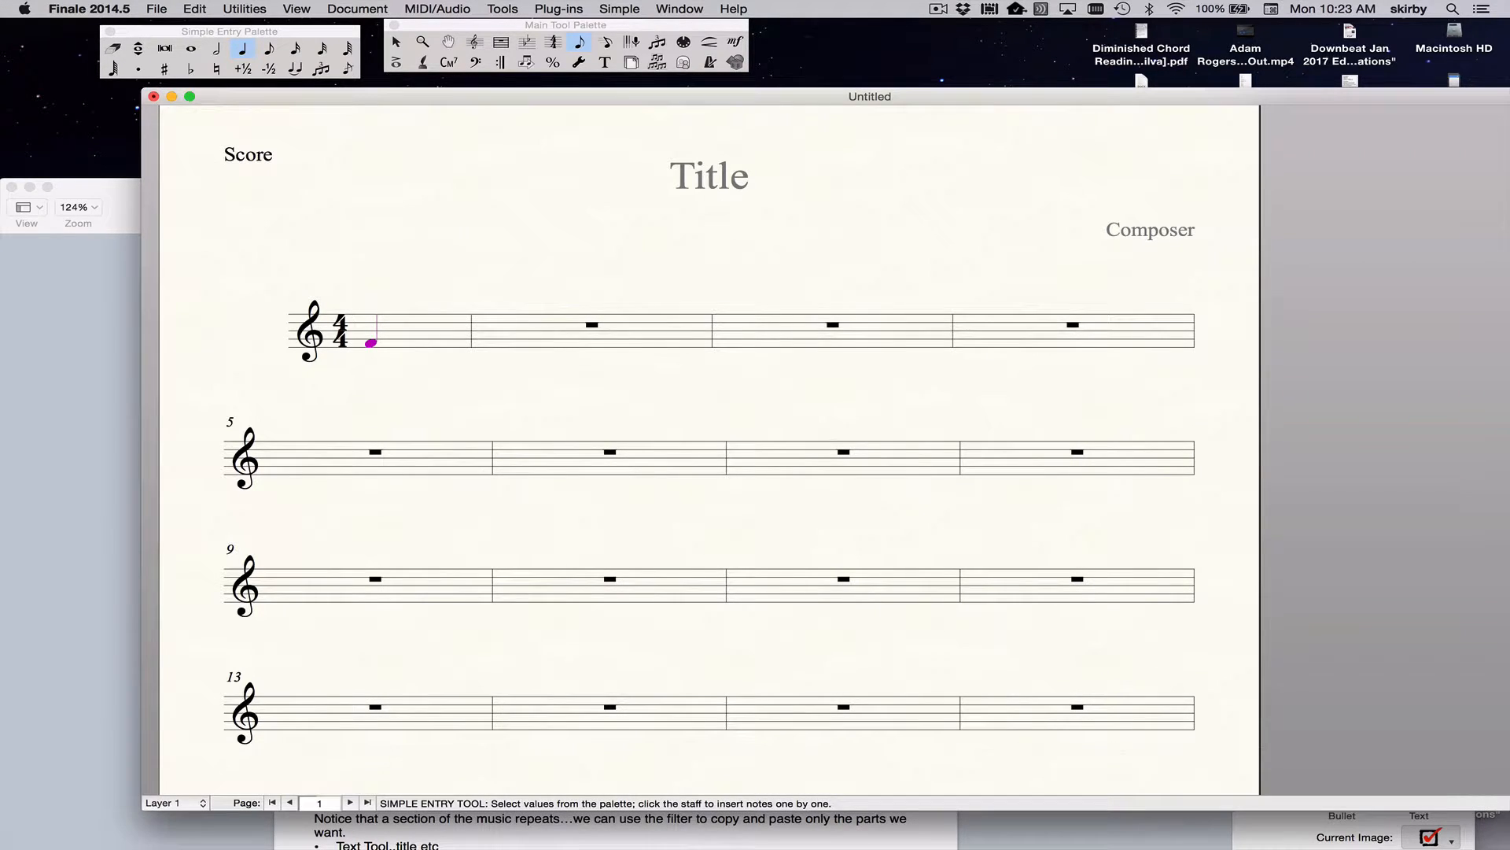
# Bring back the entry caret after the F, try pitches above and below, and enter a quarter-note A on beat two
pyautogui.press('Right')
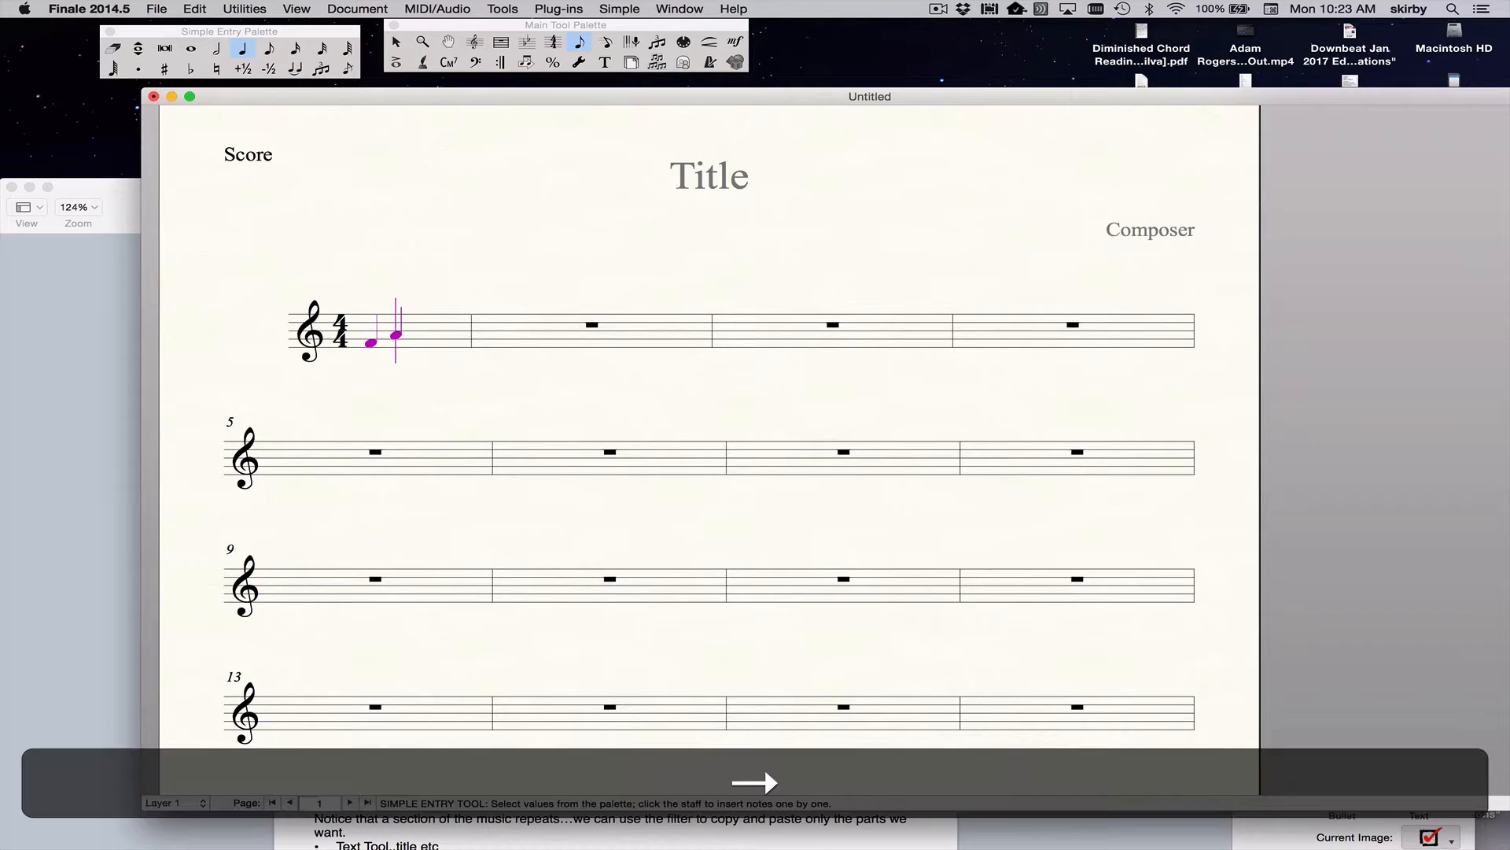
pyautogui.press('Up')
pyautogui.press('Down')
pyautogui.press('Down')
pyautogui.press('Down')
pyautogui.press('Up')
pyautogui.press('Return')
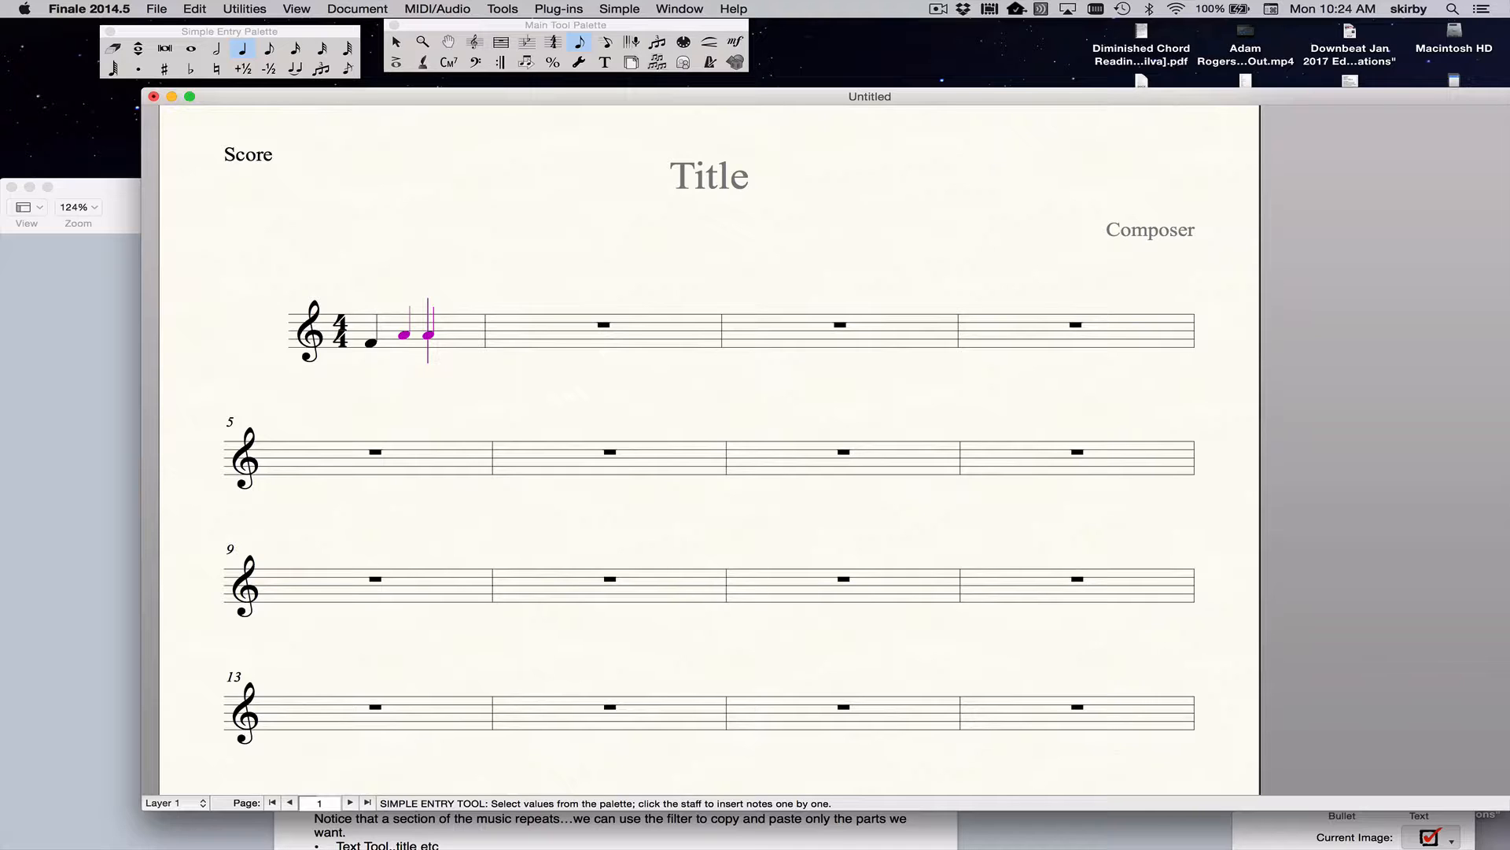
# Try the Simple Entry durations in turn from sixteenth note up to whole note
pyautogui.press('3')
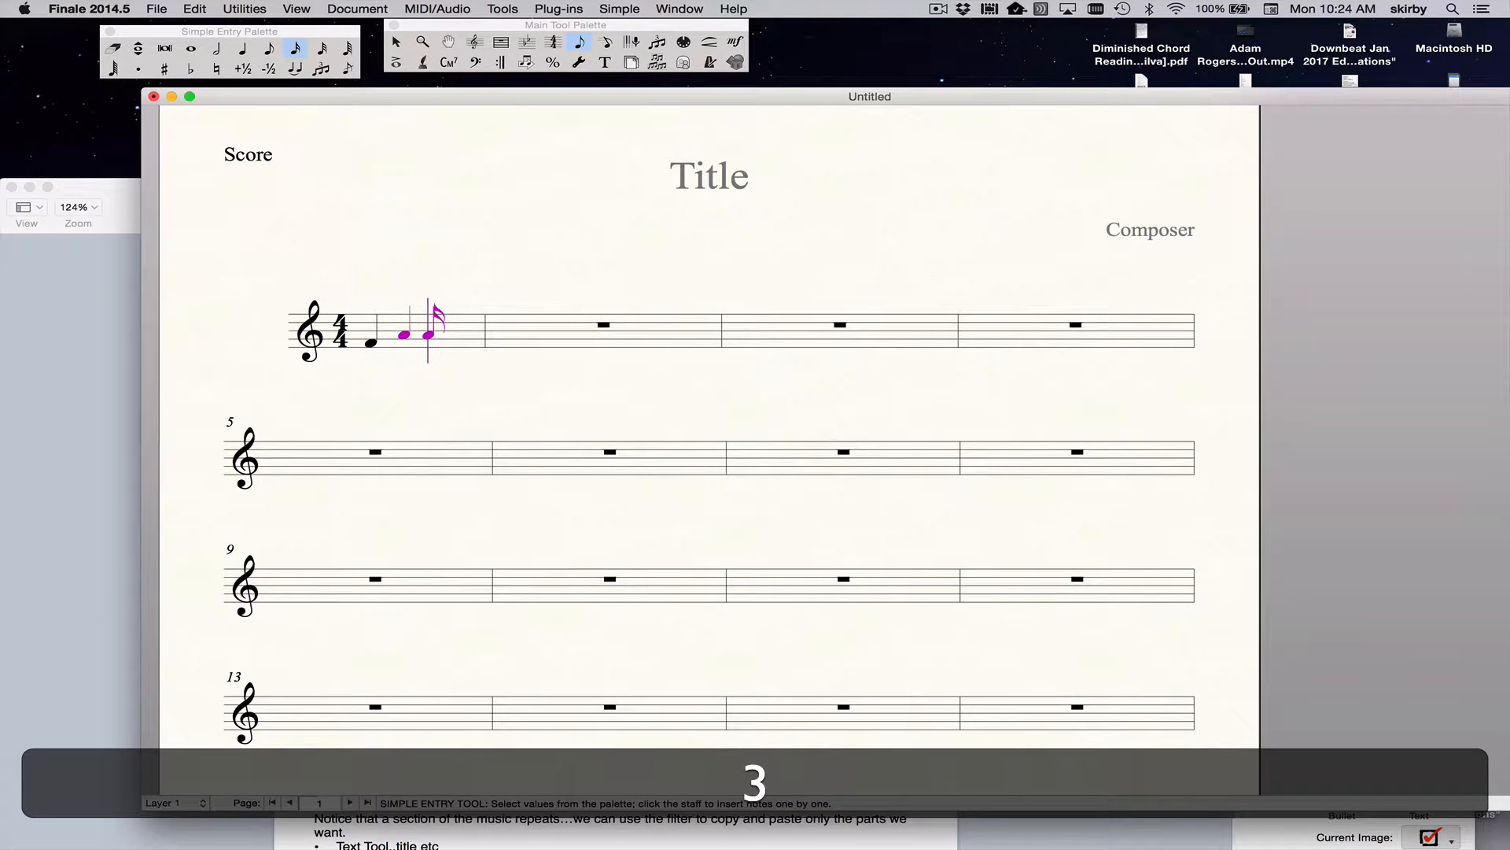
pyautogui.press('3')
pyautogui.press('4')
pyautogui.press('5')
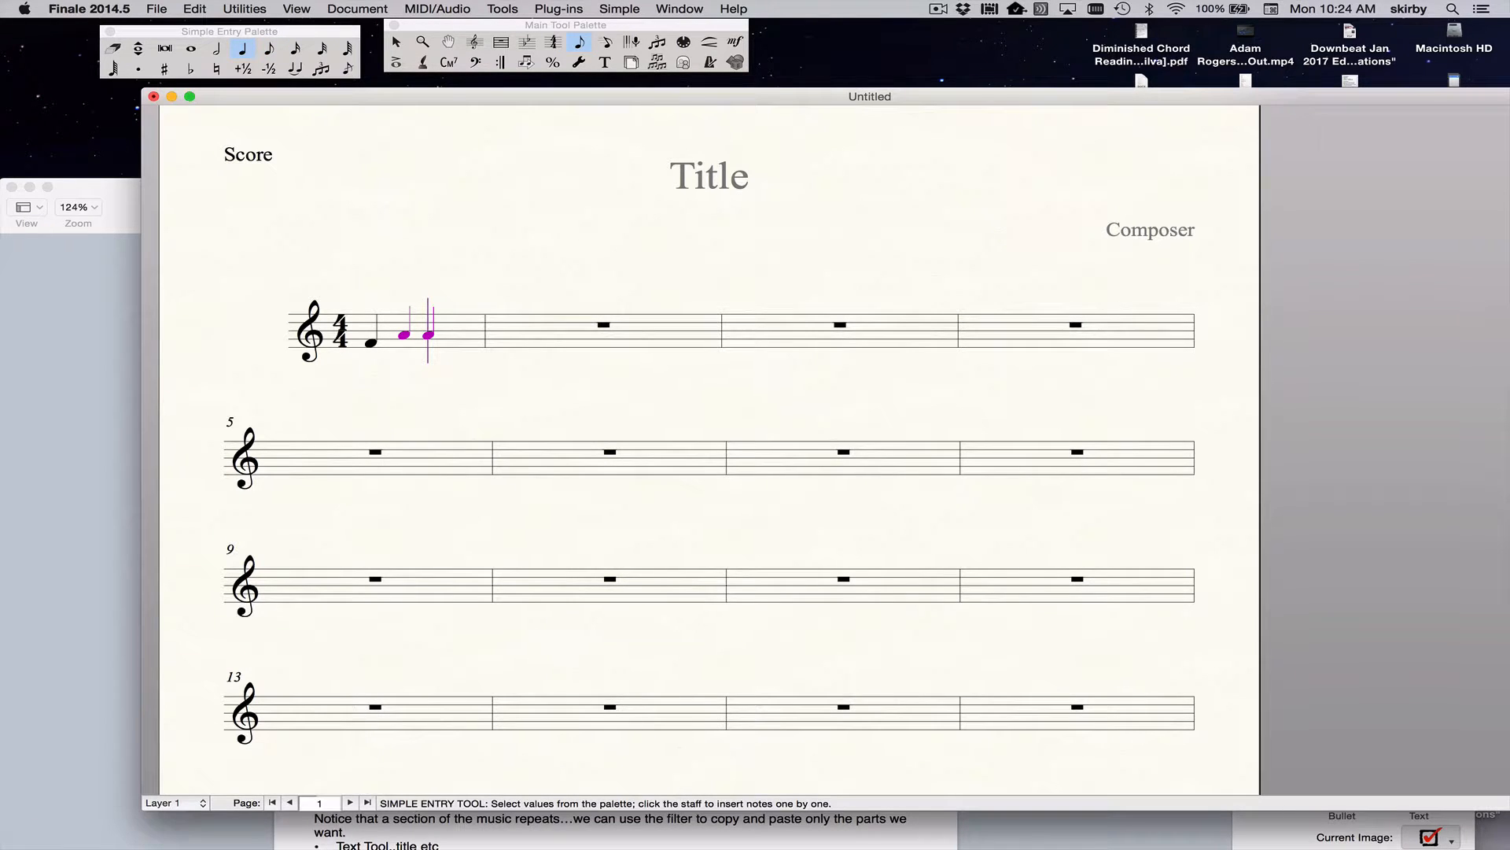
pyautogui.press('6')
pyautogui.press('7')
# Set the entry duration to sixteenth note and enter five consecutive sixteenth-note As after the quarter notes in the first measure
pyautogui.press('3')
pyautogui.press('Return')
pyautogui.press('Return')
pyautogui.press('Return')
pyautogui.press('Return')
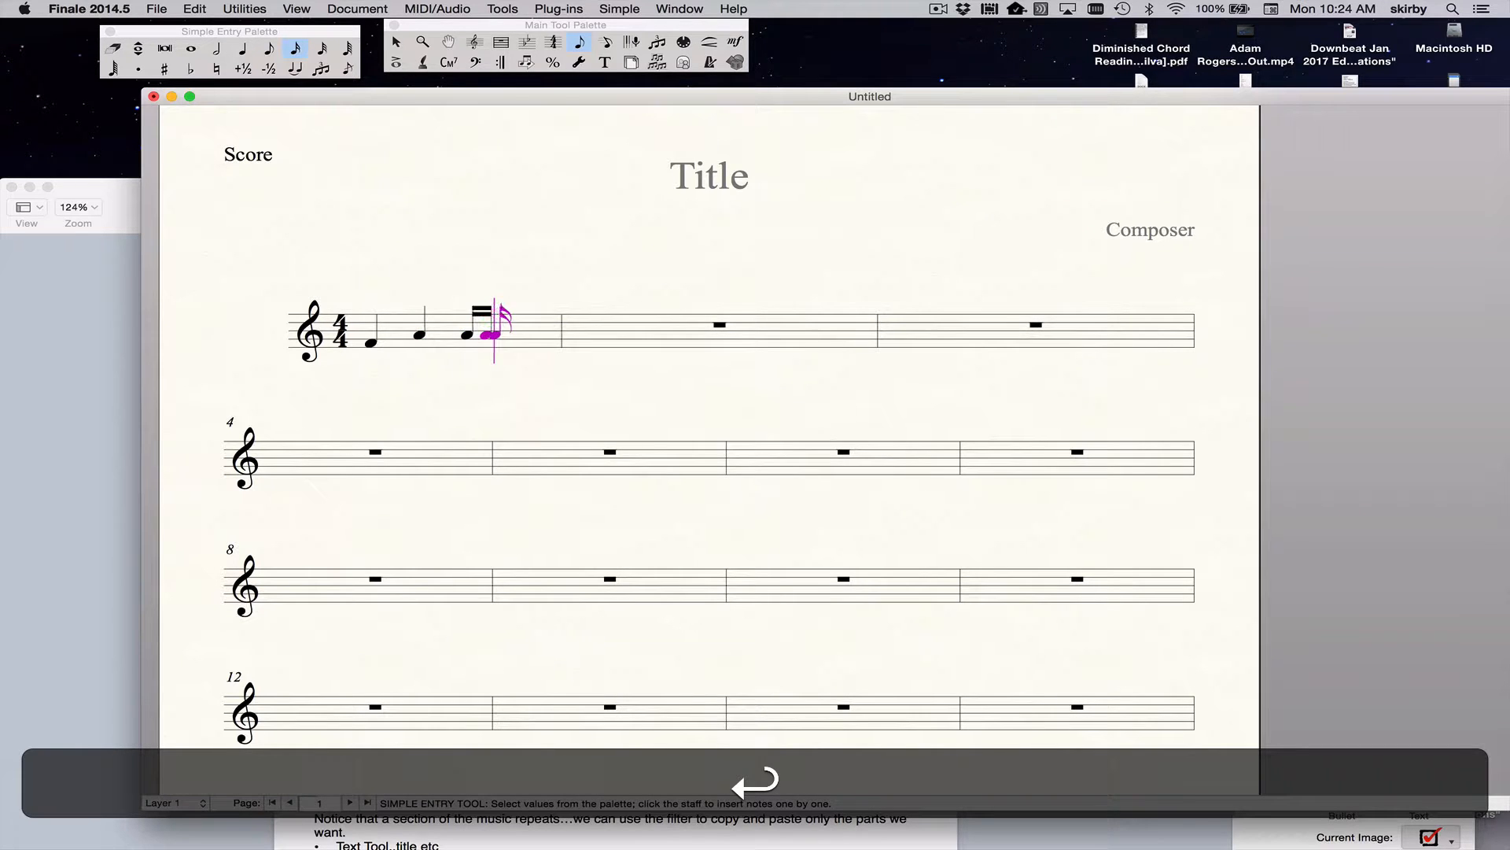
pyautogui.press('Return')
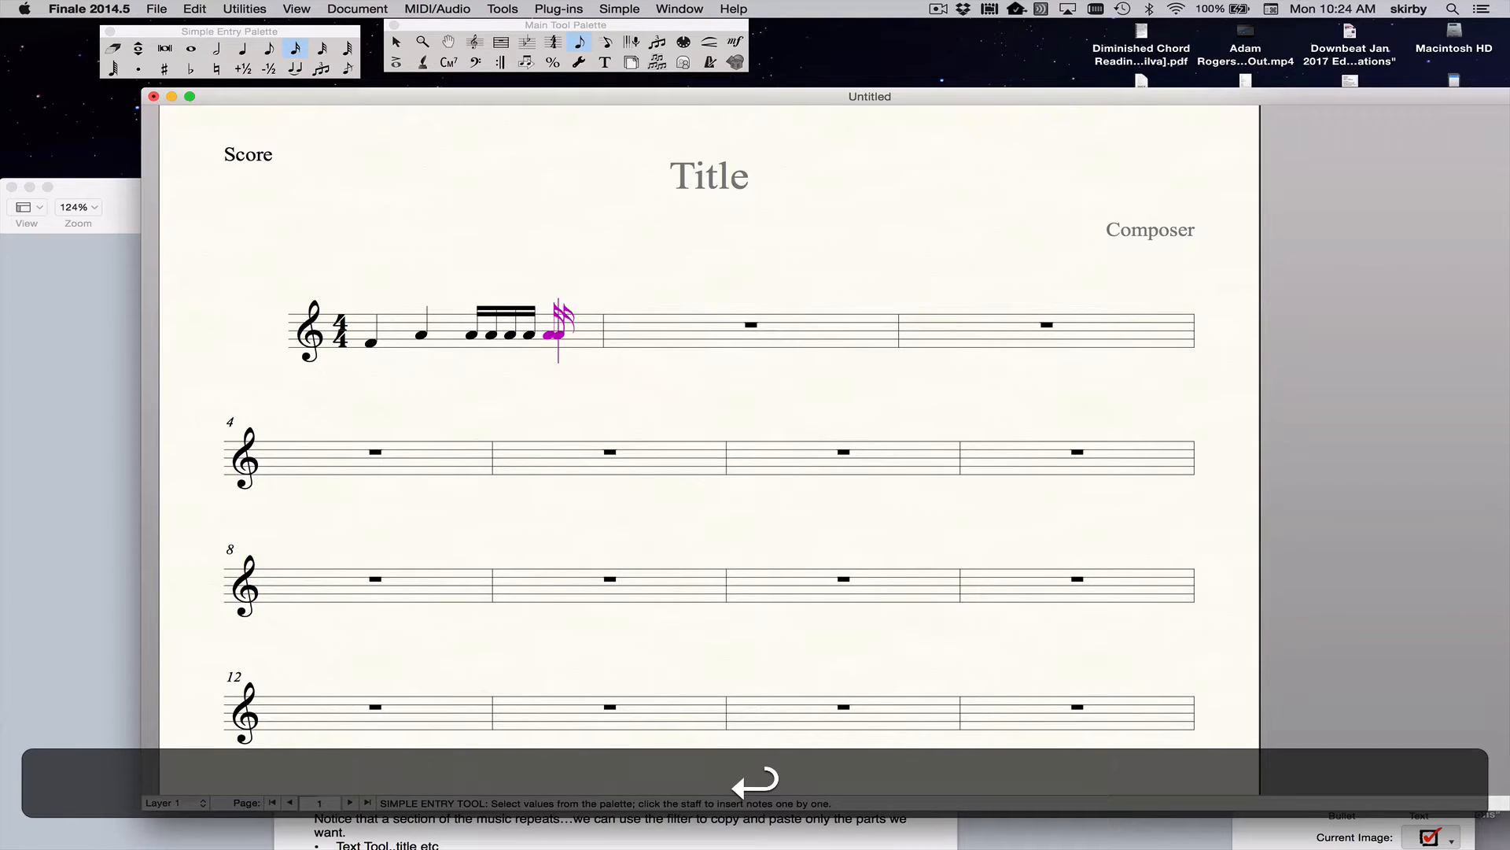
# Enter a sixth sixteenth-note A in the first measure, followed by an eighth-note A, and select that eighth note
pyautogui.press('Return')
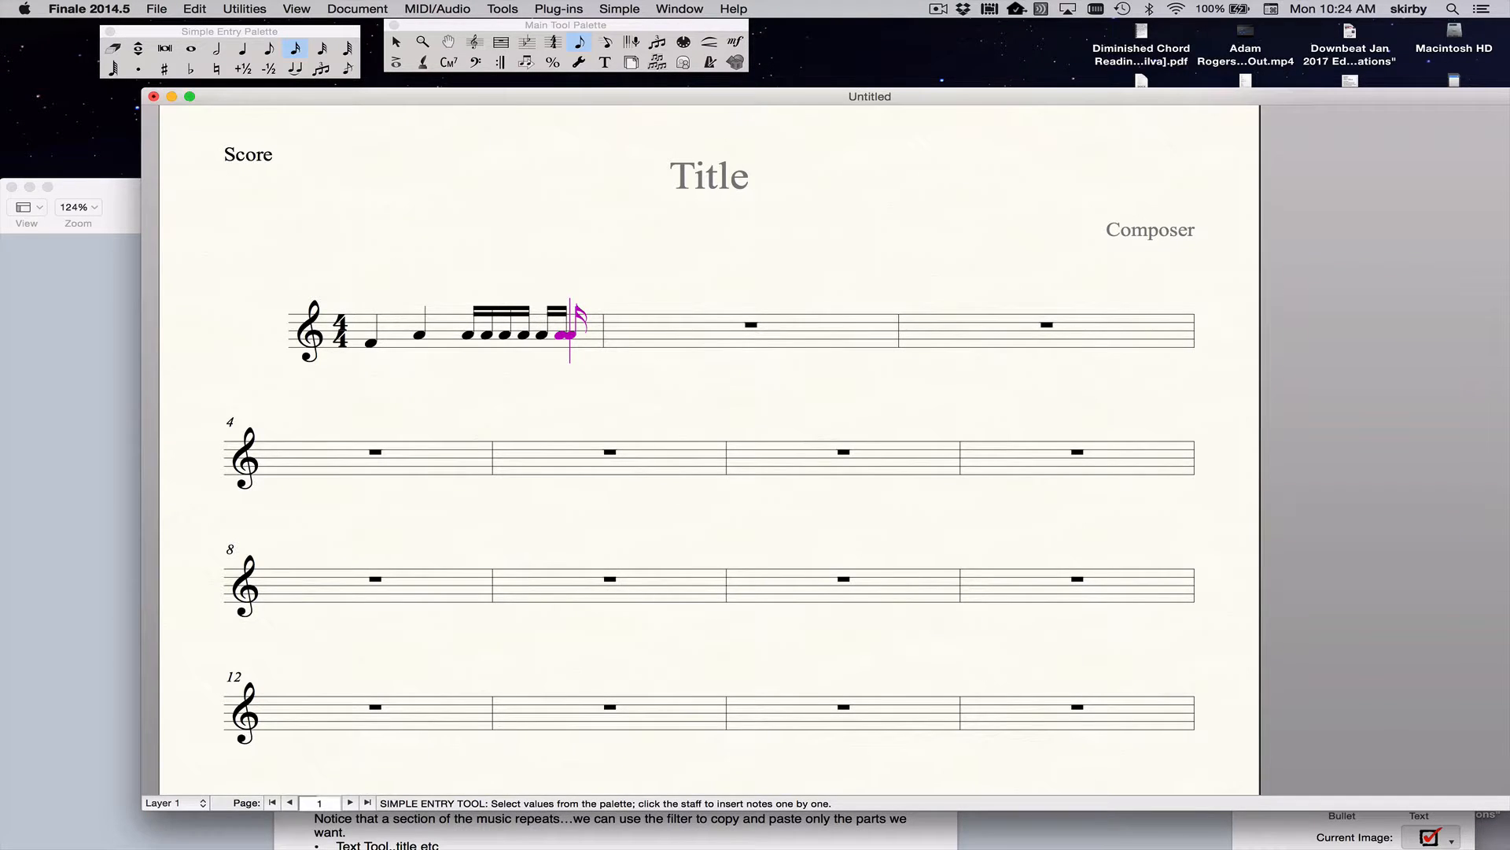
pyautogui.press('4')
pyautogui.press('Return')
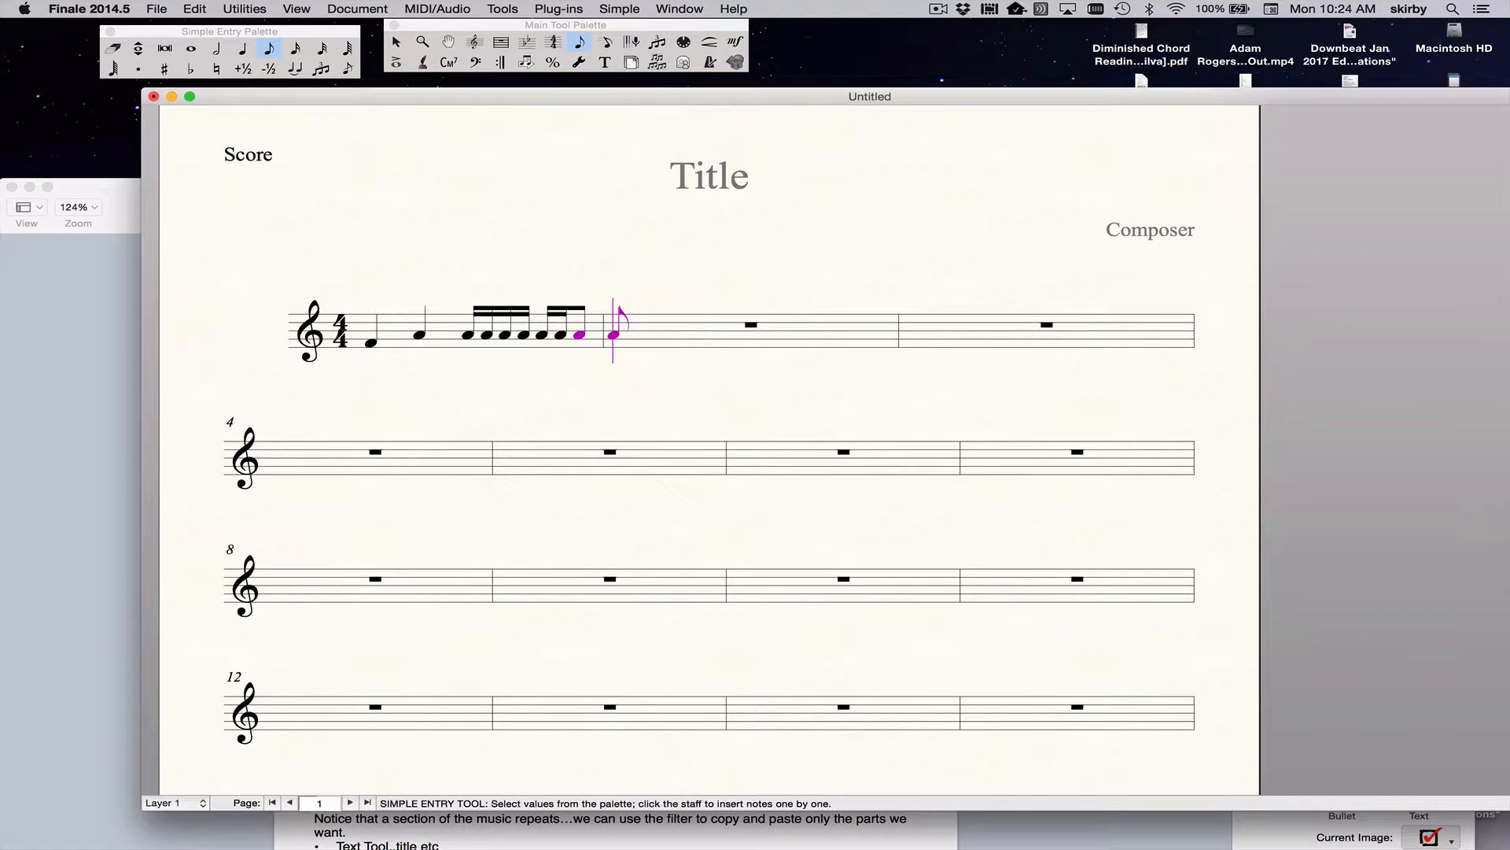
pyautogui.press('Left')
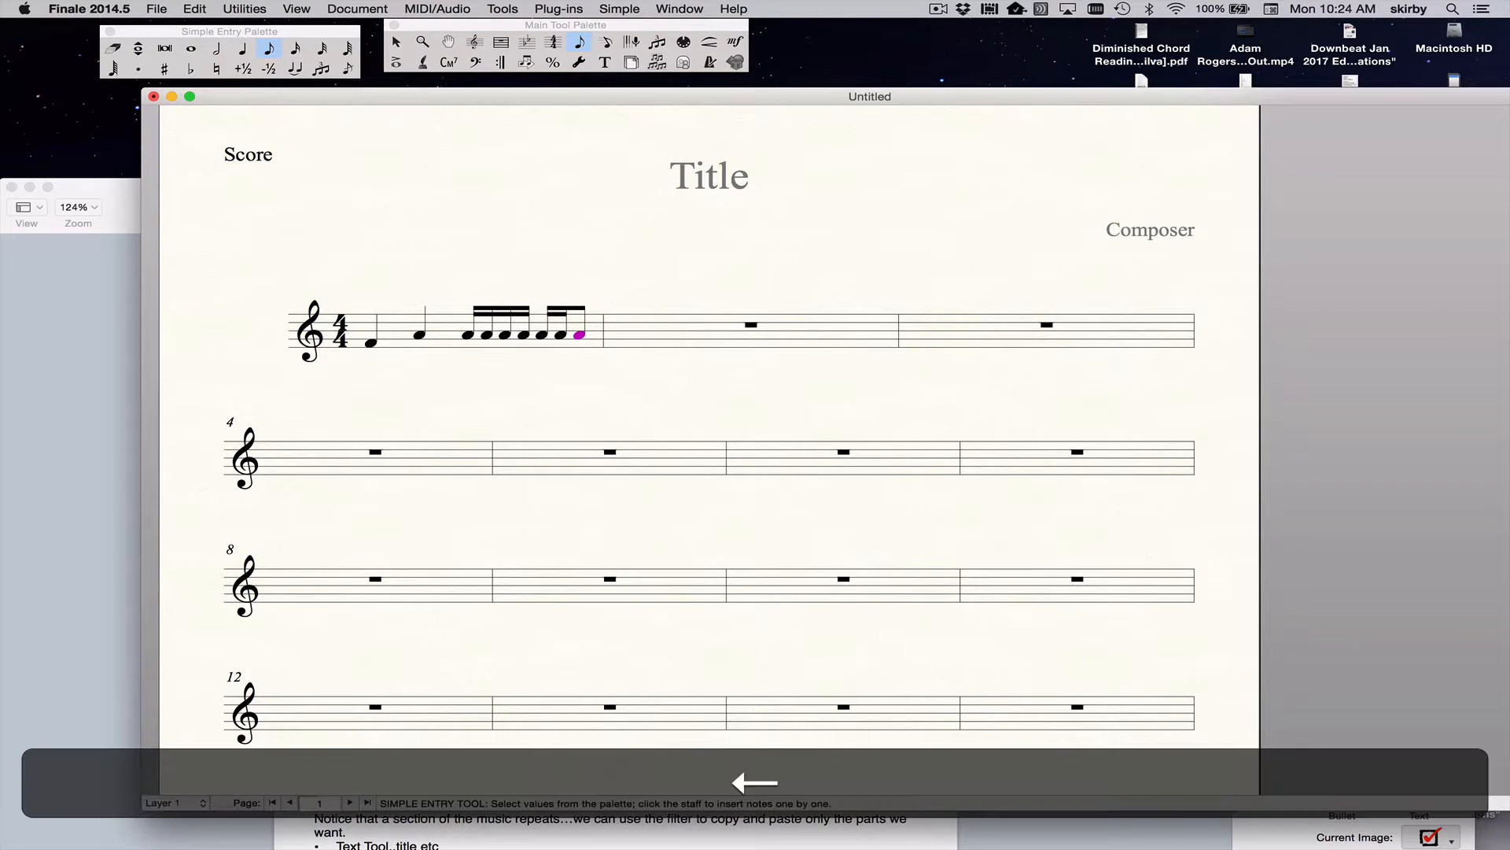
# Delete the sixteenth note just before the eighth note in the first measure and turn the eighth into a dotted eighth
pyautogui.press('Left')
pyautogui.press('BackSpace')
pyautogui.press('Right')
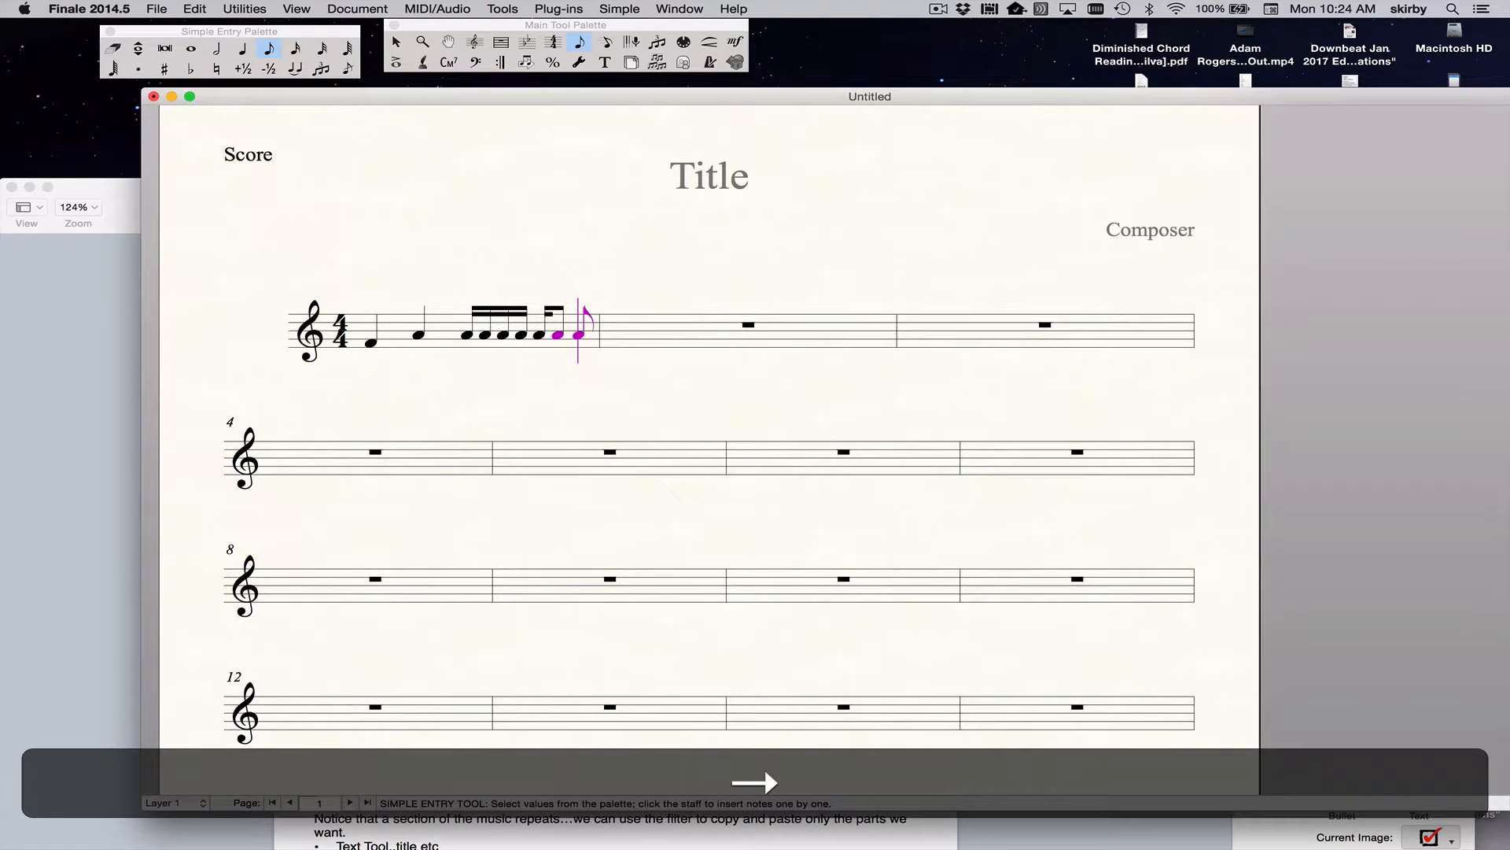
pyautogui.press('Down')
pyautogui.press('Left')
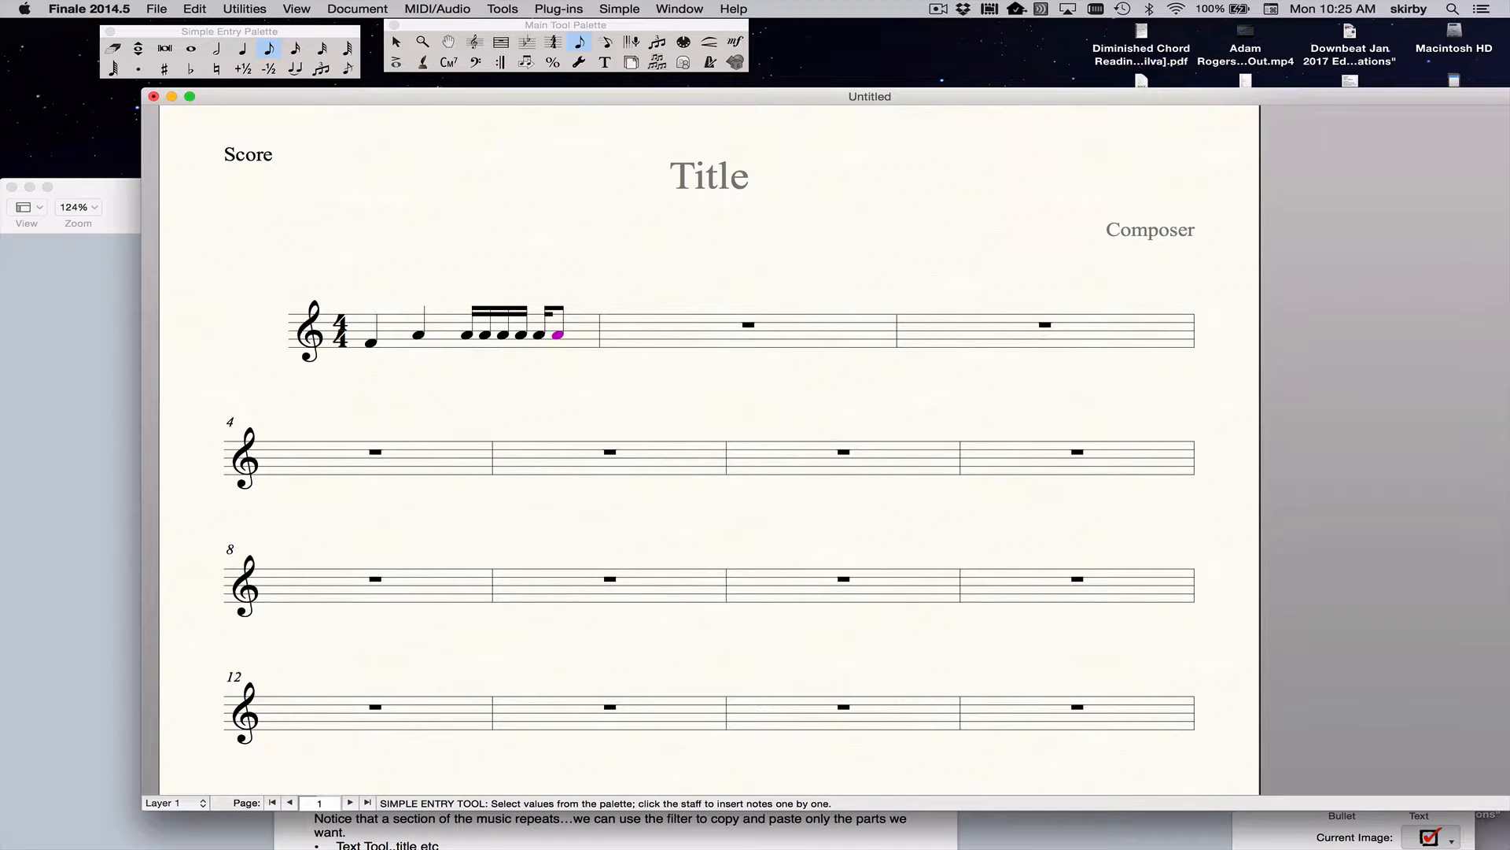
pyautogui.press('.')
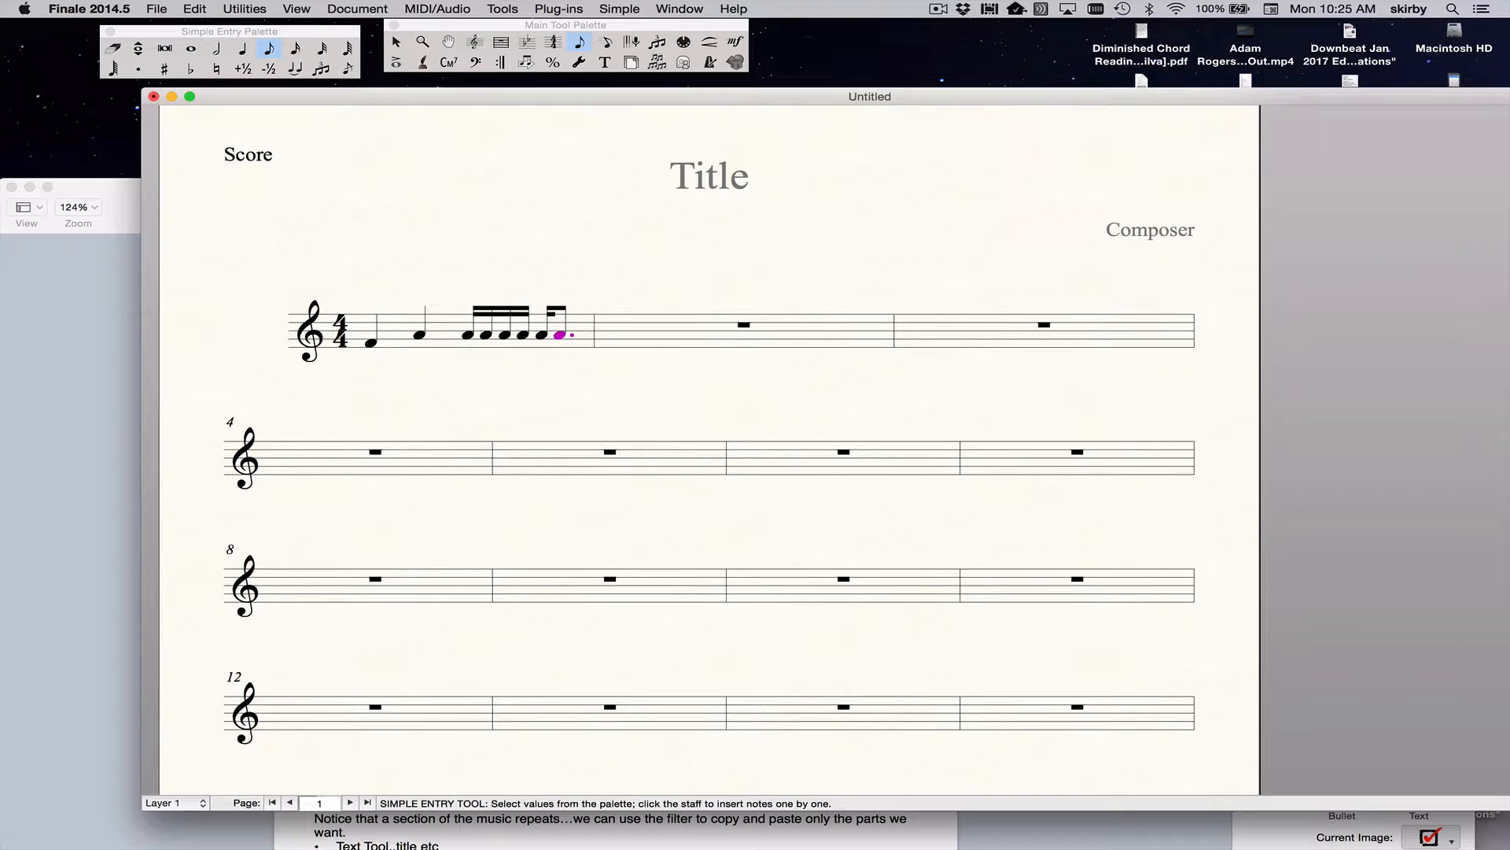
# Raise the first sixteenth note in the first measure by two staff steps to C
pyautogui.press('Left')
pyautogui.press('Left')
pyautogui.press('Left')
pyautogui.press('Left')
pyautogui.press('Left')
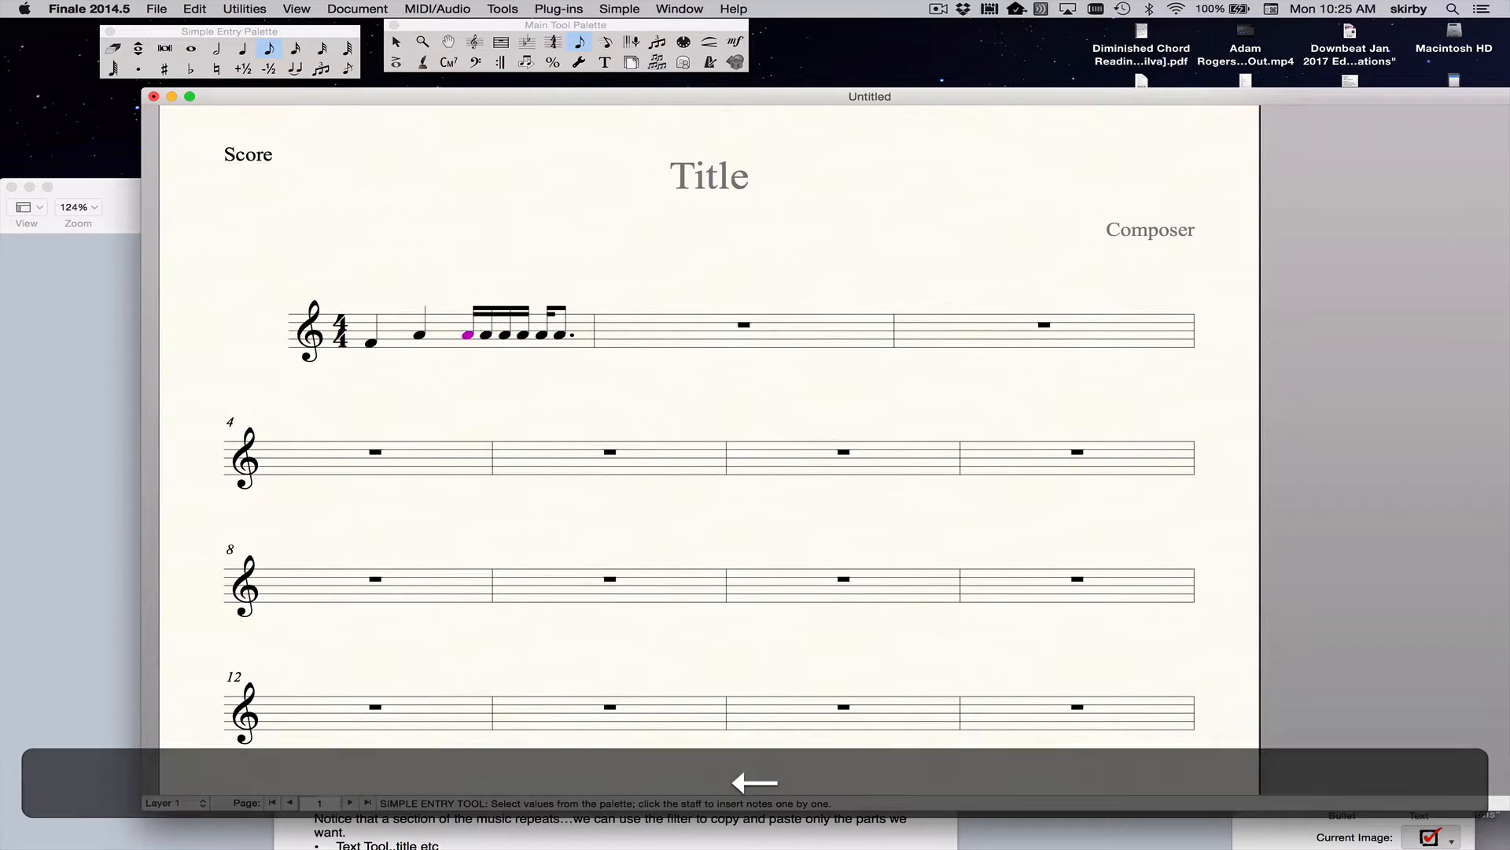
pyautogui.press('Up')
pyautogui.press('Up')
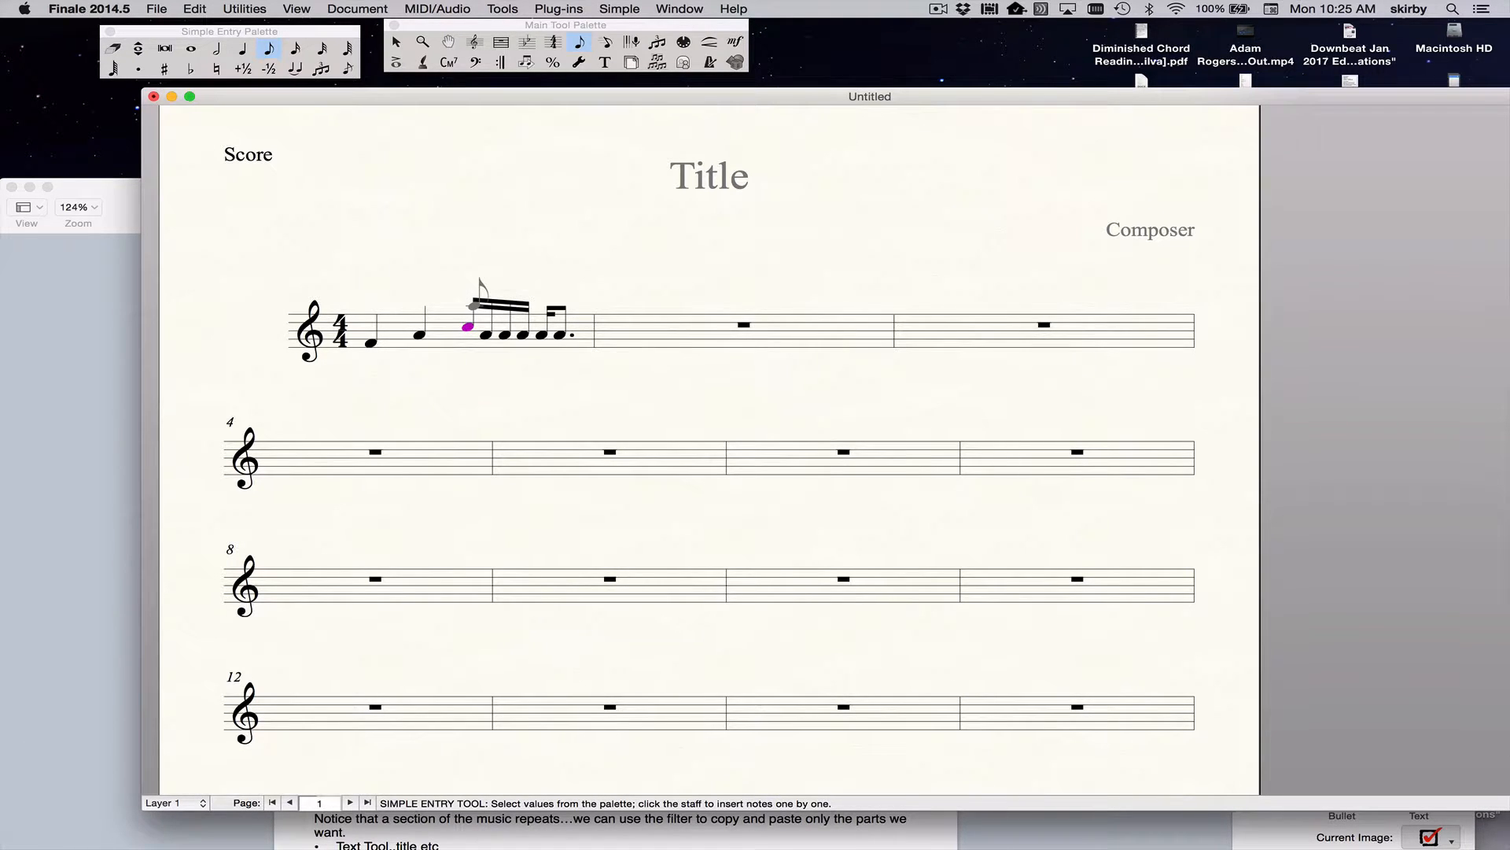
# Use the Repitch tool to change the six beamed notes in the first measure to F, D, C, E, B and G
pyautogui.click(137, 48)
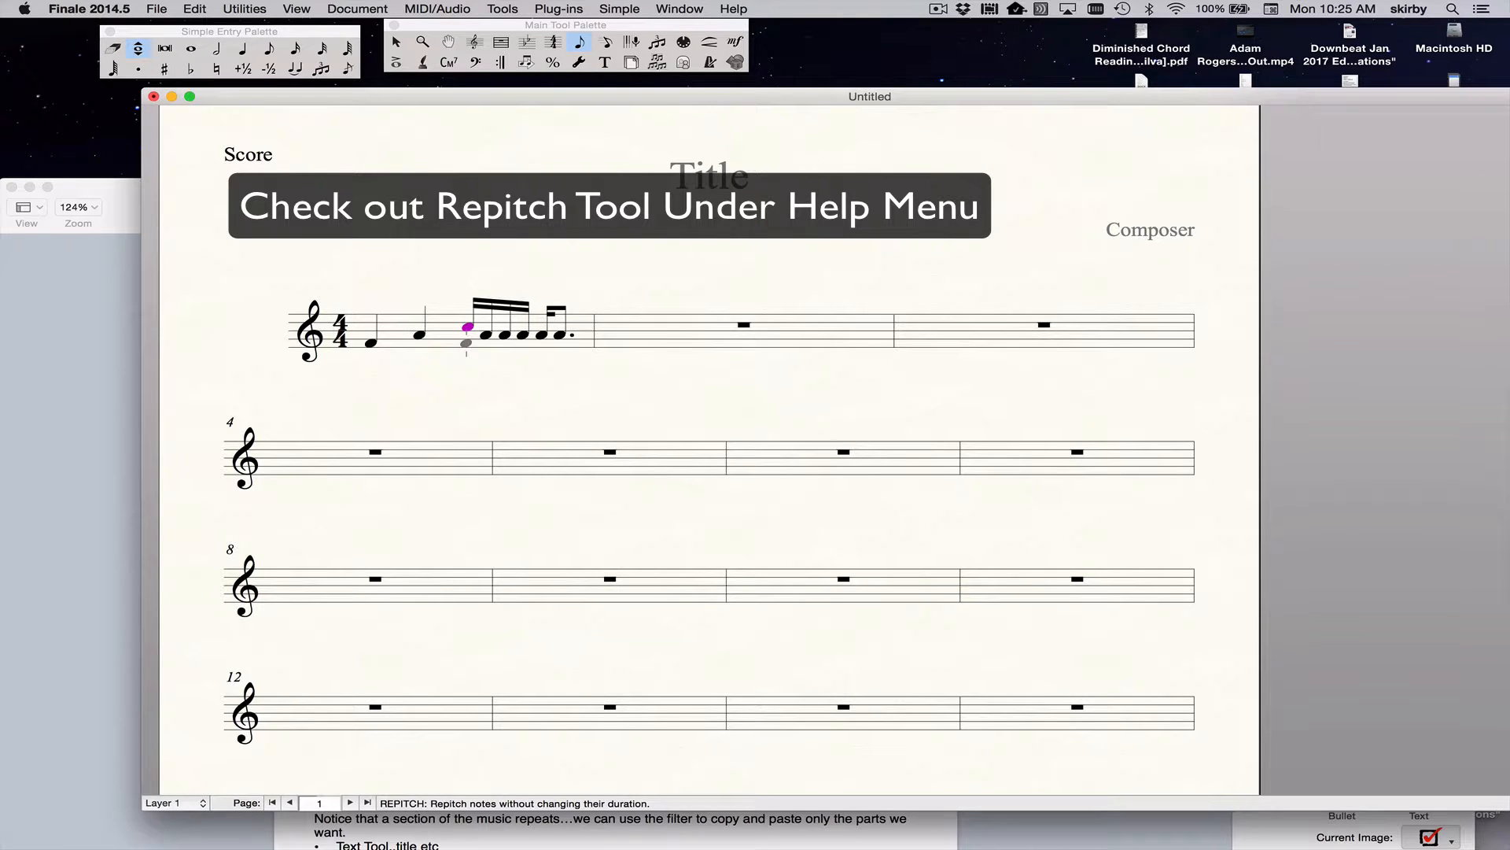
pyautogui.click(466, 343)
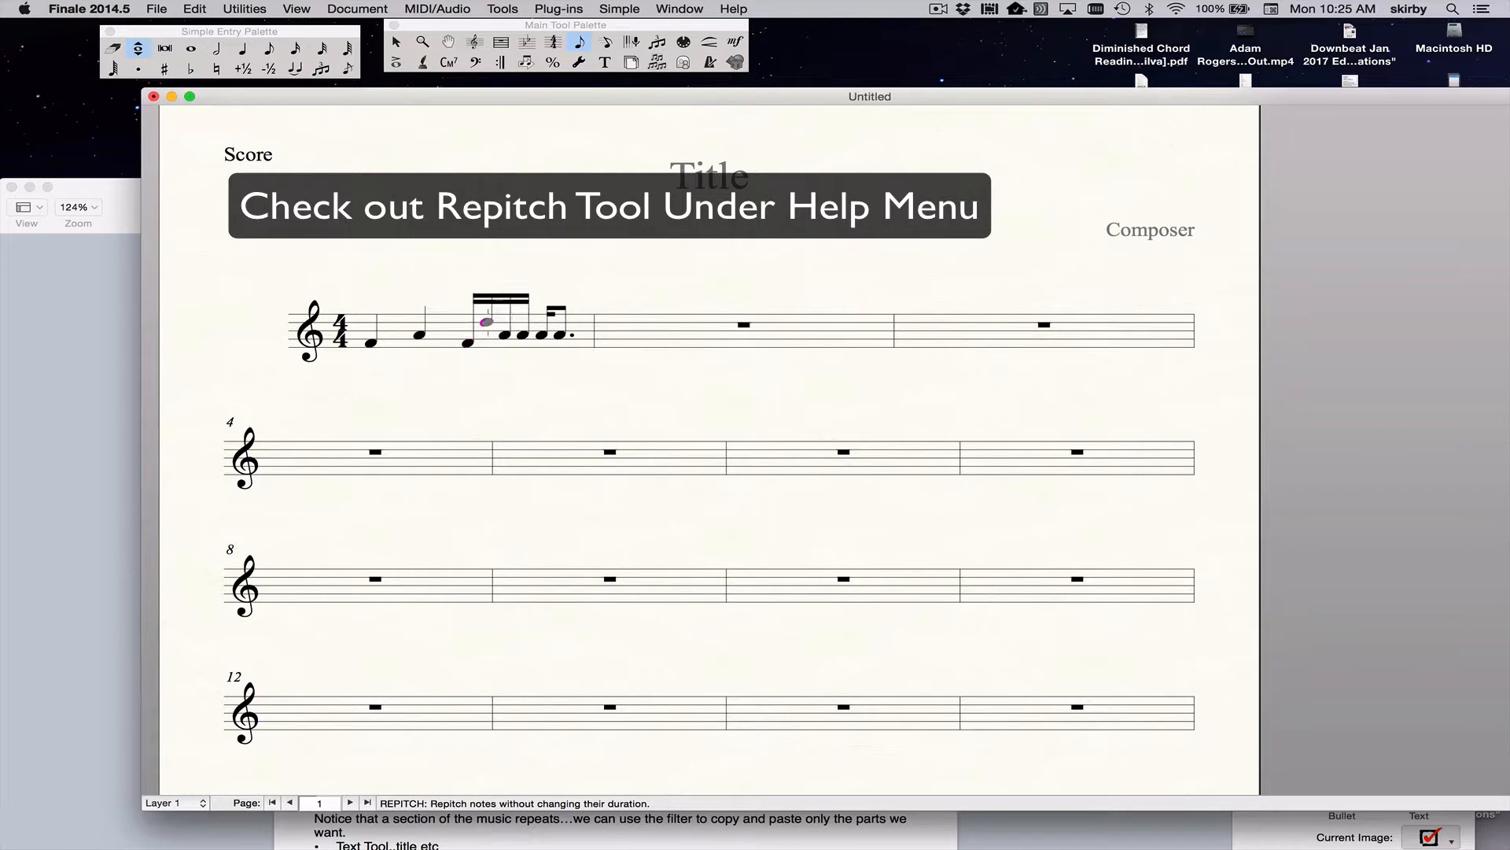
pyautogui.click(486, 322)
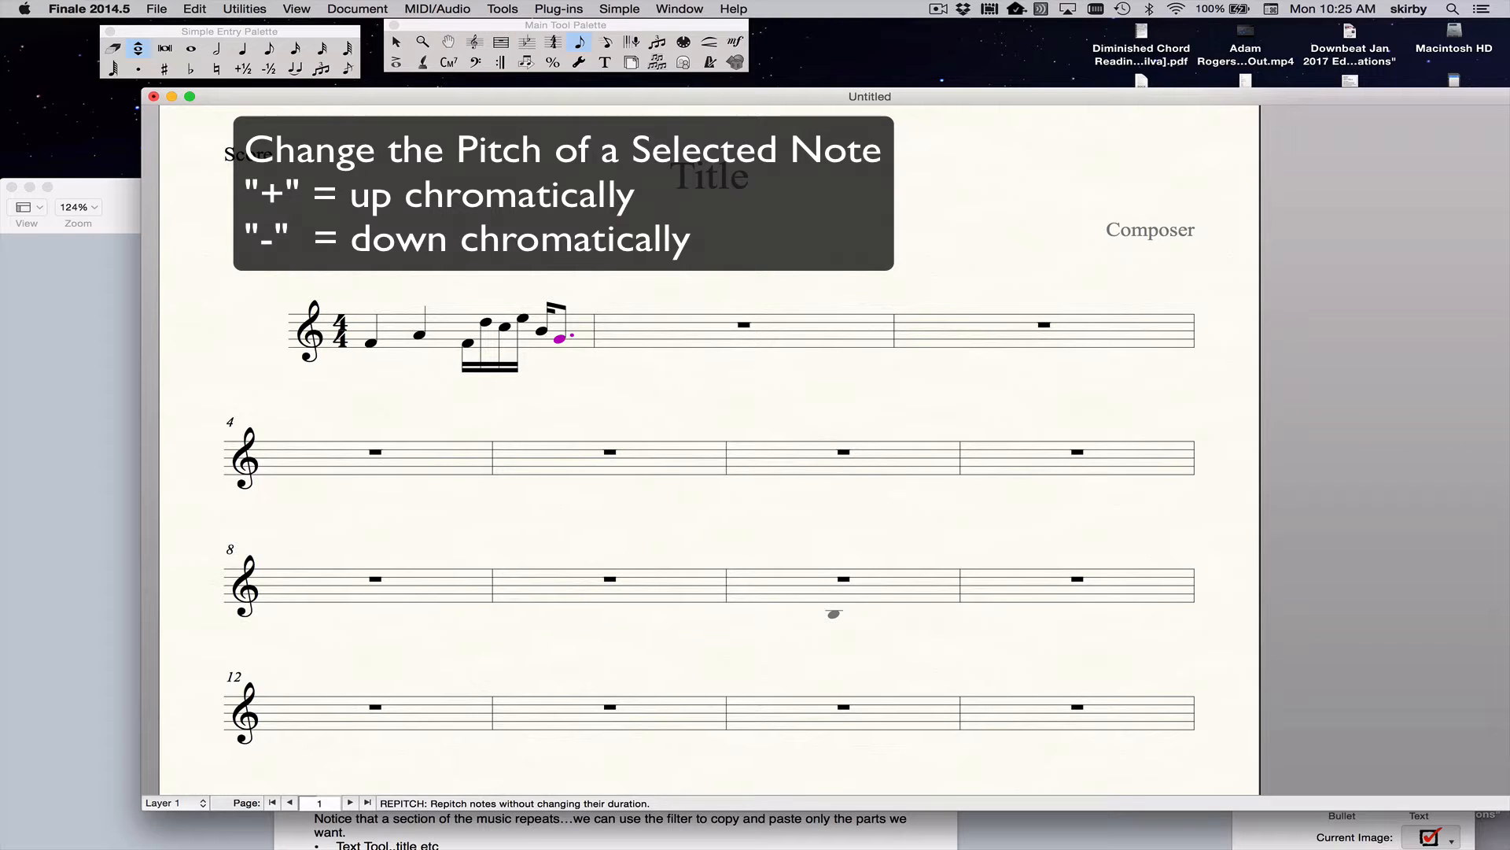
# Raise the dotted-eighth G to G-sharp and lower the second sixteenth note from D to D-flat
pyautogui.press('=')
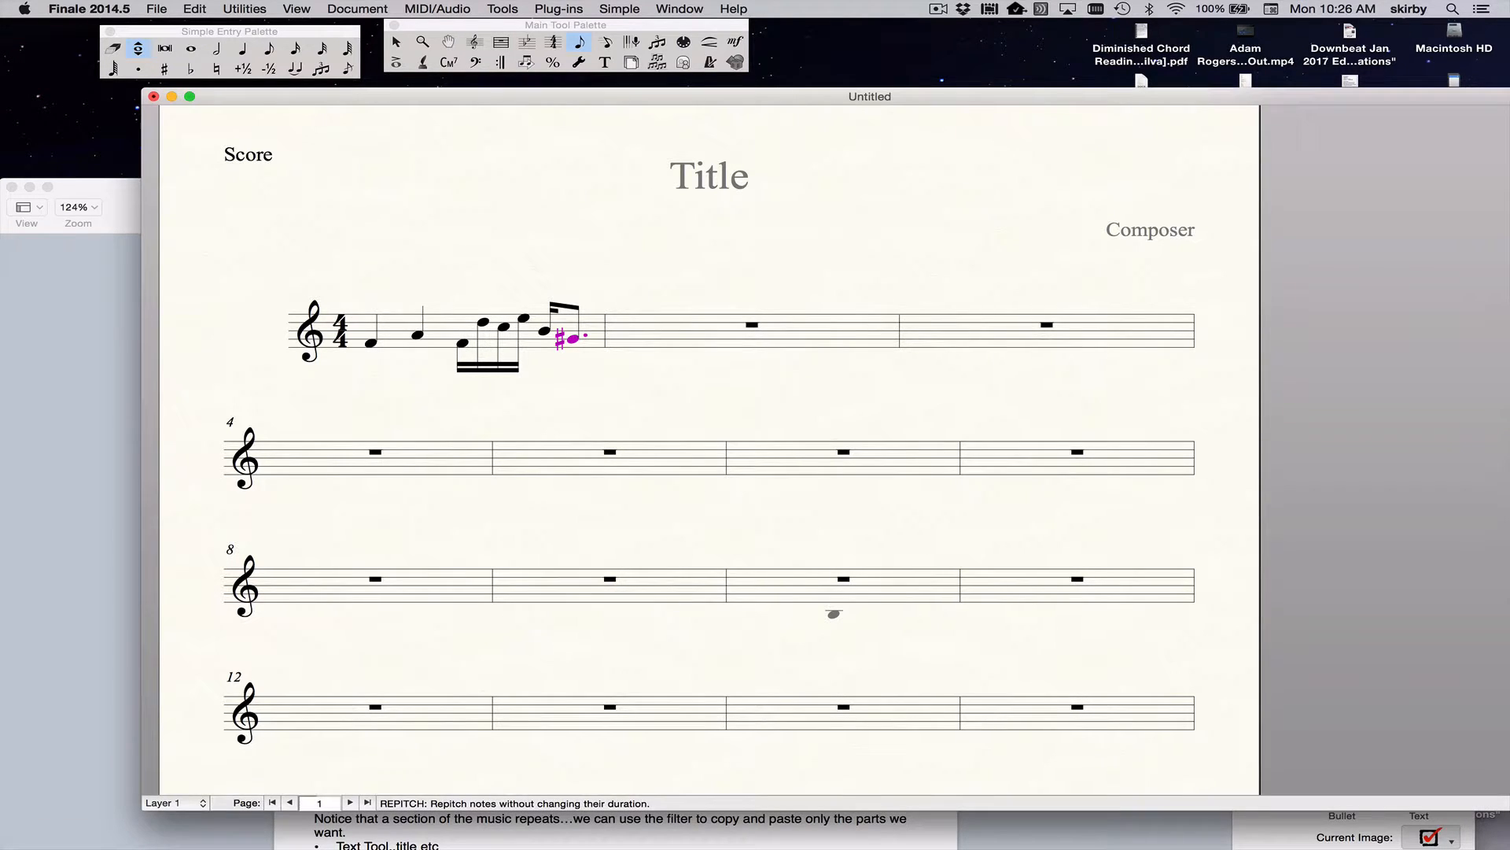
pyautogui.press('Left')
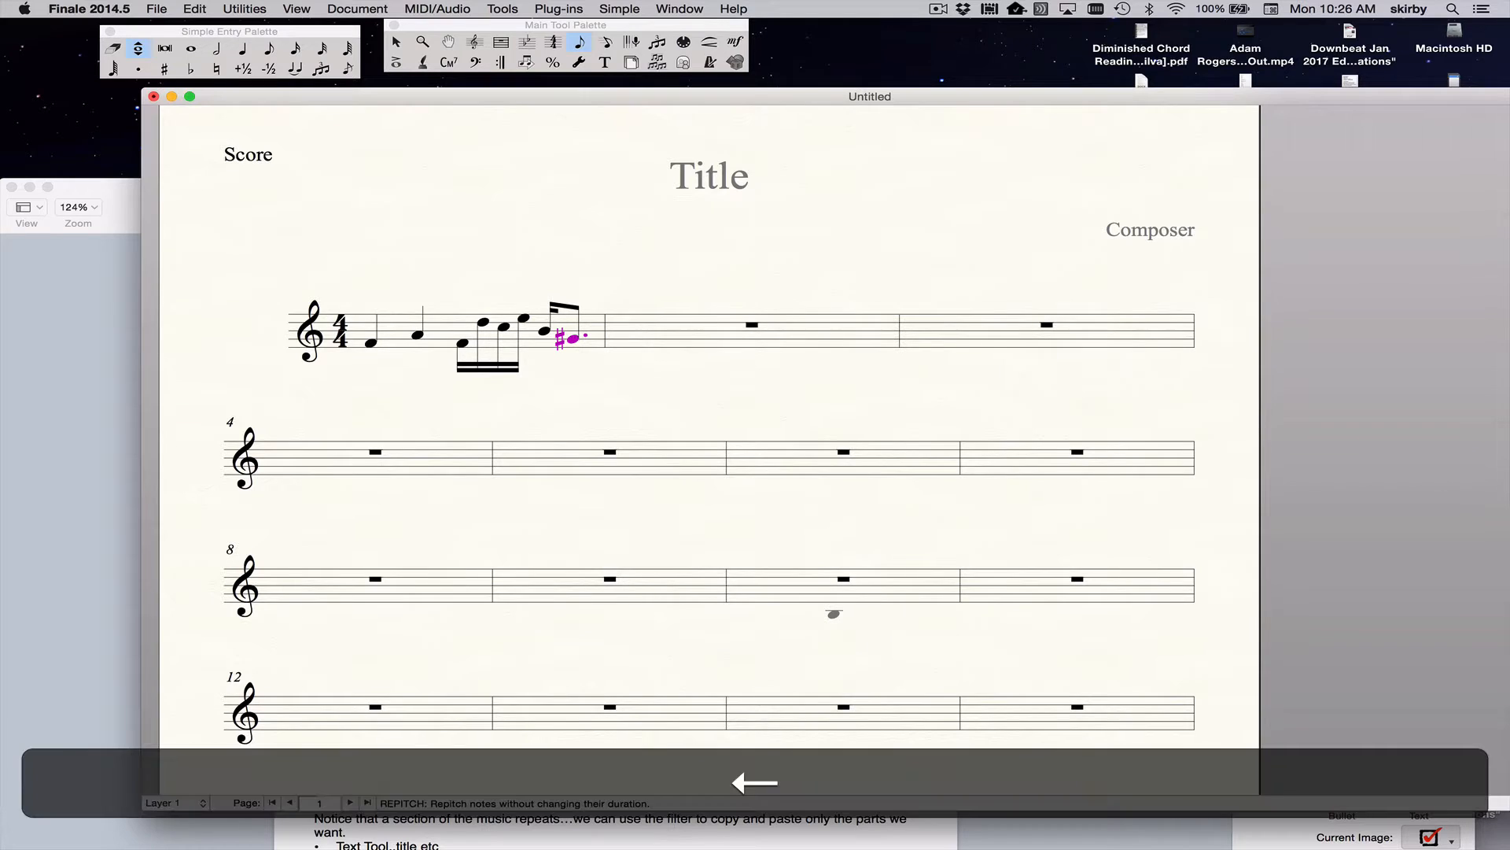
pyautogui.press('Left')
pyautogui.press('Left')
pyautogui.press('Left')
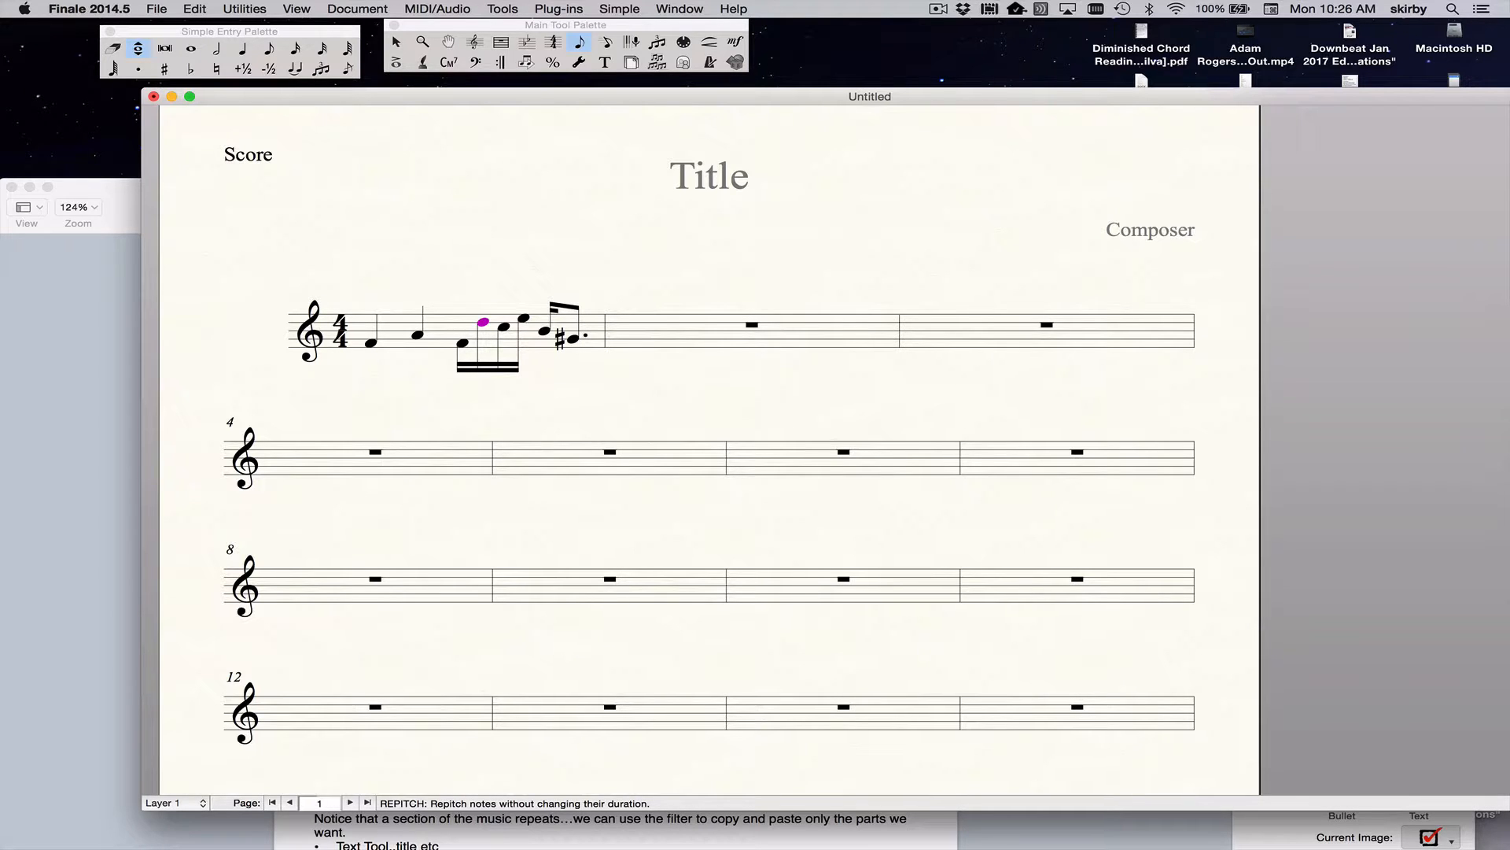
pyautogui.press('-')
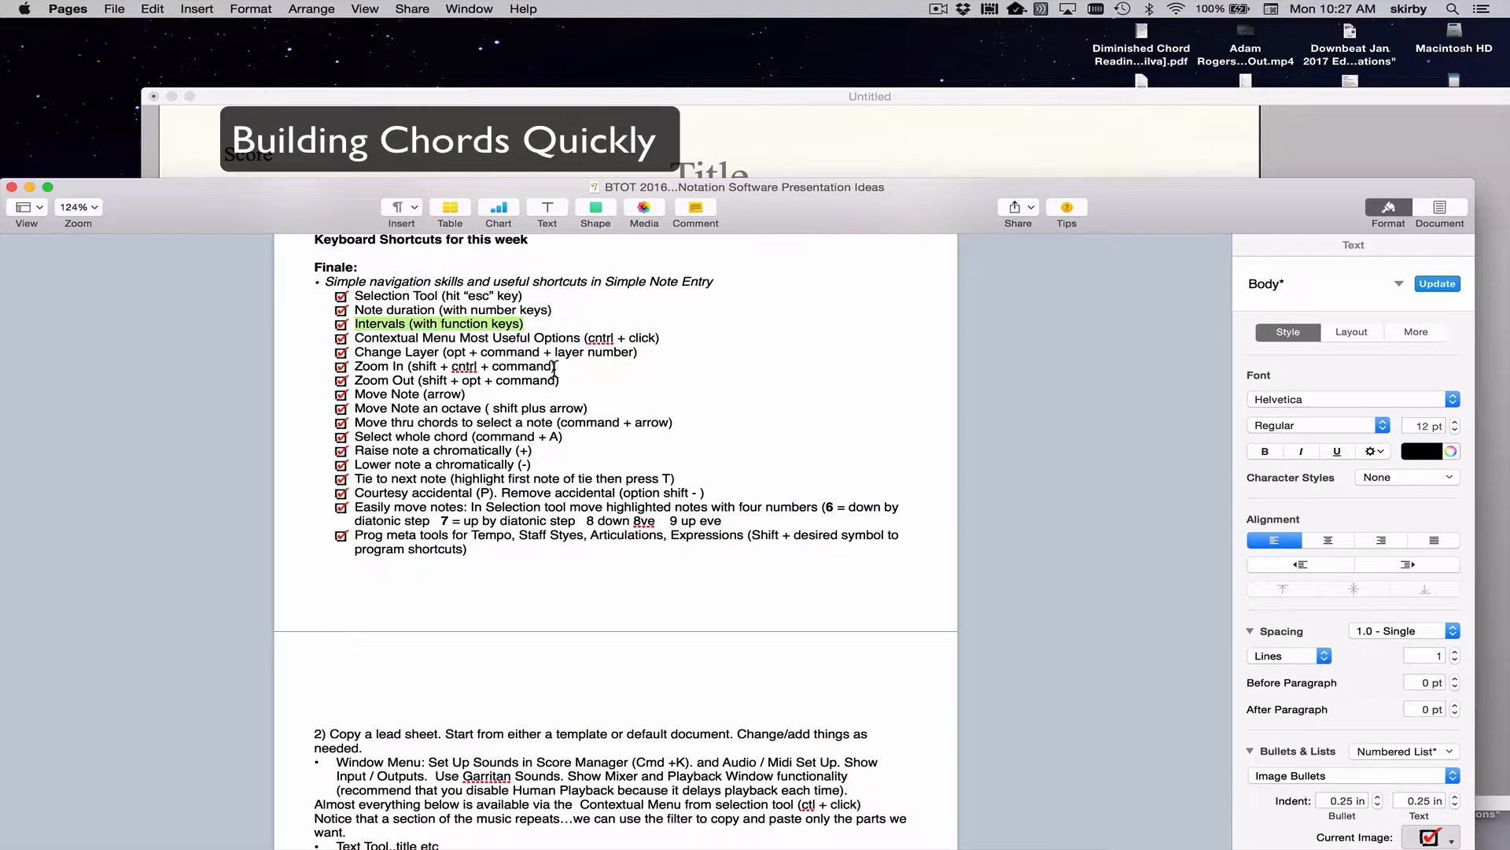
# Switch back to Finale, place a whole-note C in the second measure and stack three successive thirds above it
pyautogui.hotkey('alt', 'p')
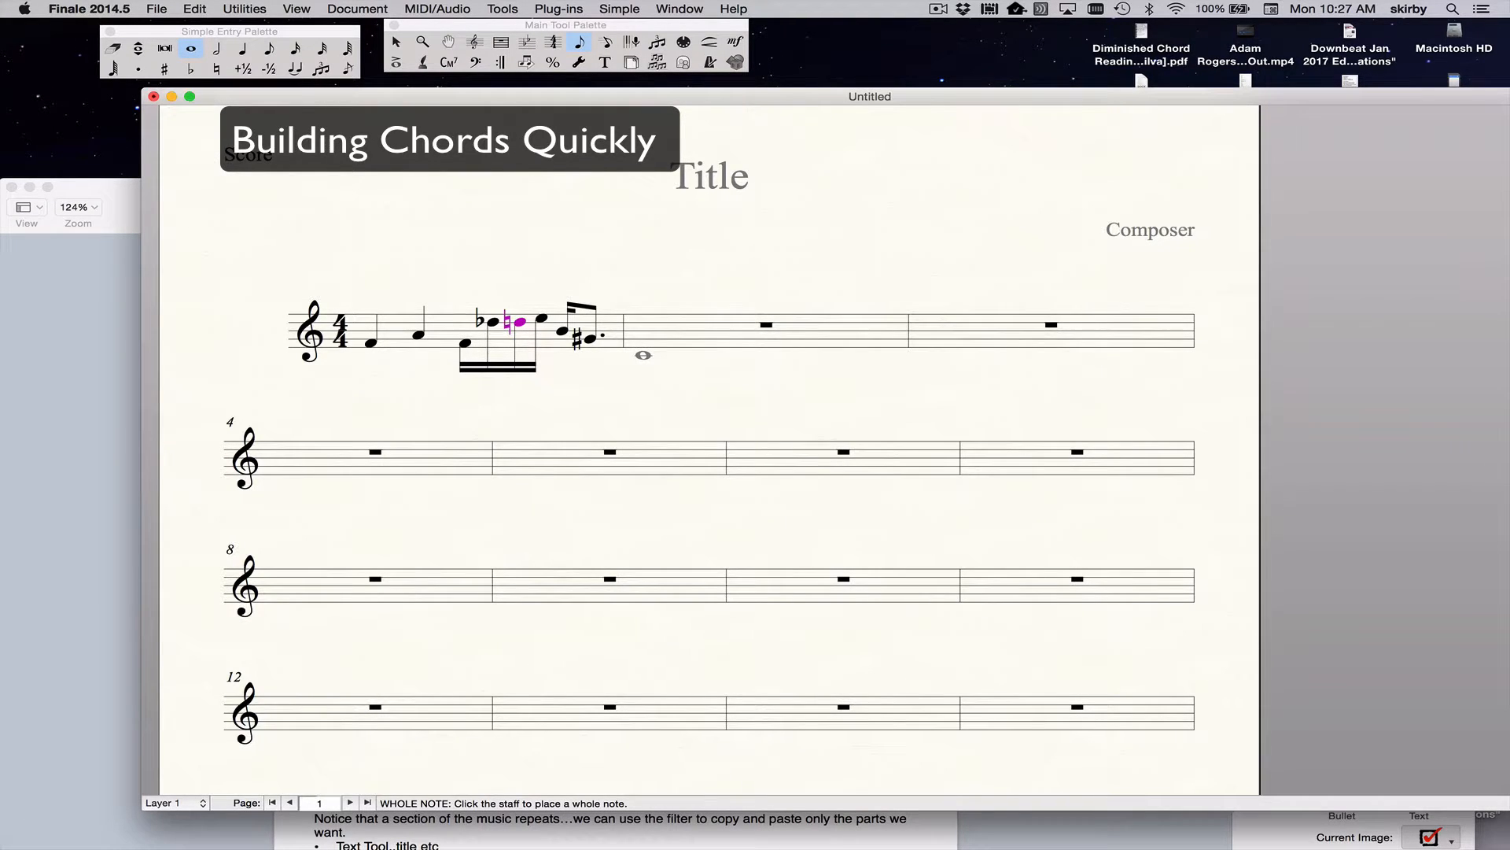
pyautogui.click(644, 355)
pyautogui.click(644, 355)
pyautogui.press('Up')
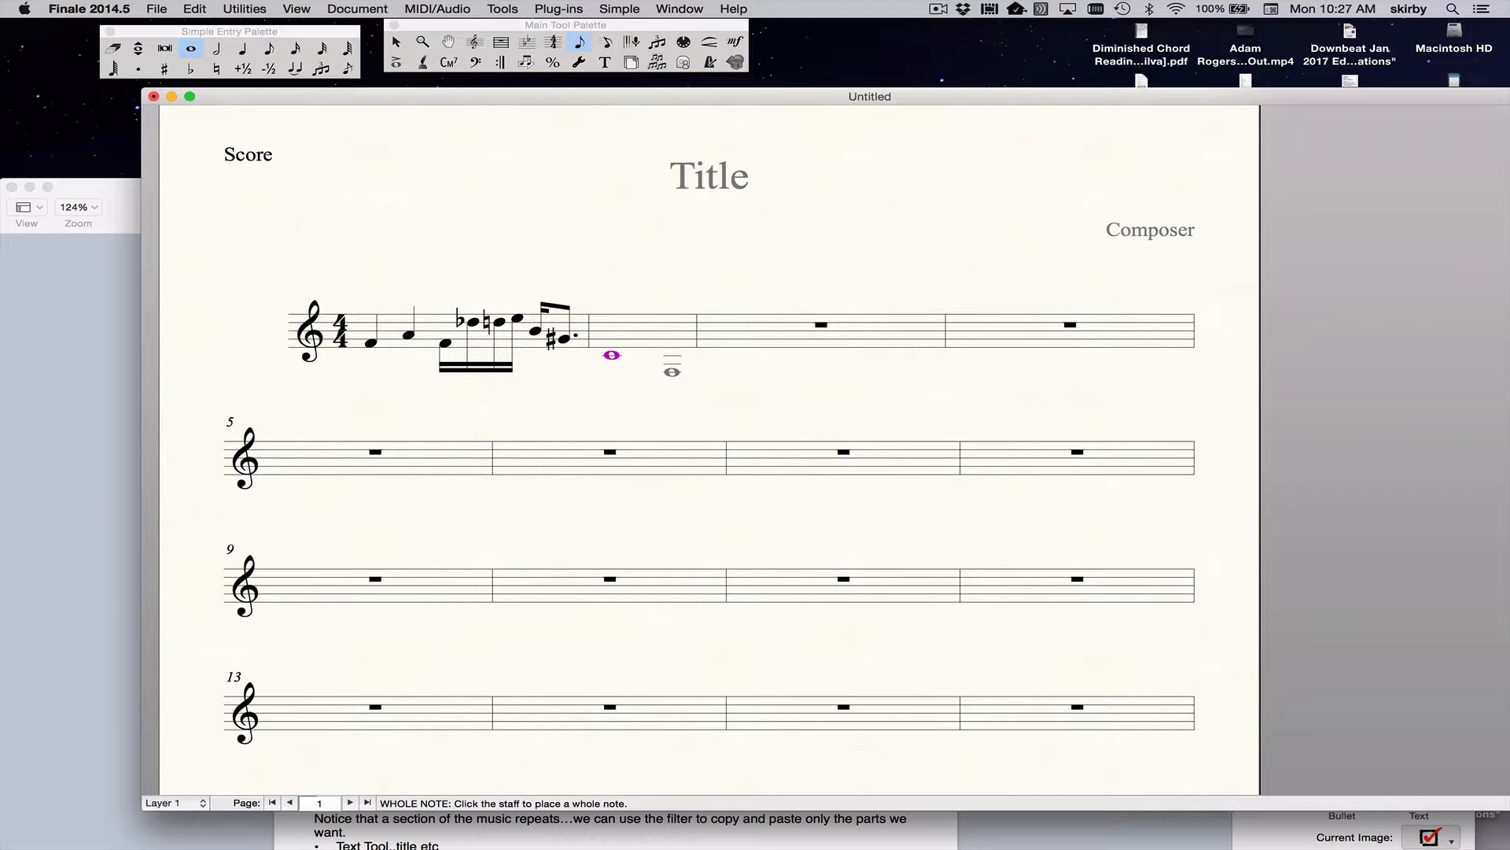
pyautogui.press('F3')
pyautogui.press('F3')
pyautogui.press('F3')
# Place a whole-note D in the third measure and stack three successive fourths above it
pyautogui.click(712, 351)
pyautogui.press('F4')
pyautogui.press('F4')
pyautogui.press('F4')
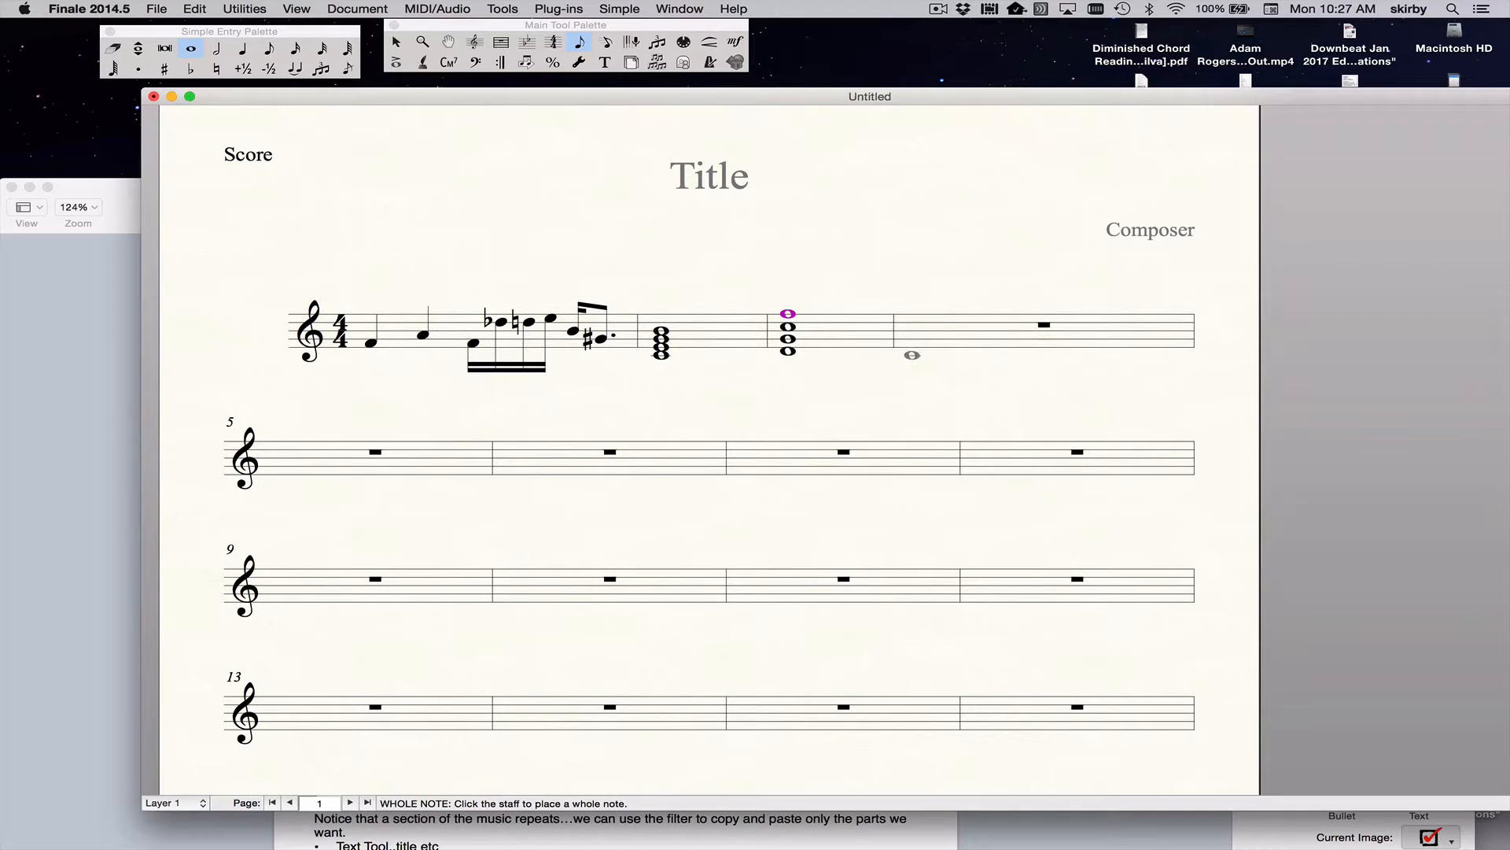
# Build a whole-note chord in measure 4 from C with a fourth and a third above, and return to the Selection tool
pyautogui.click(910, 351)
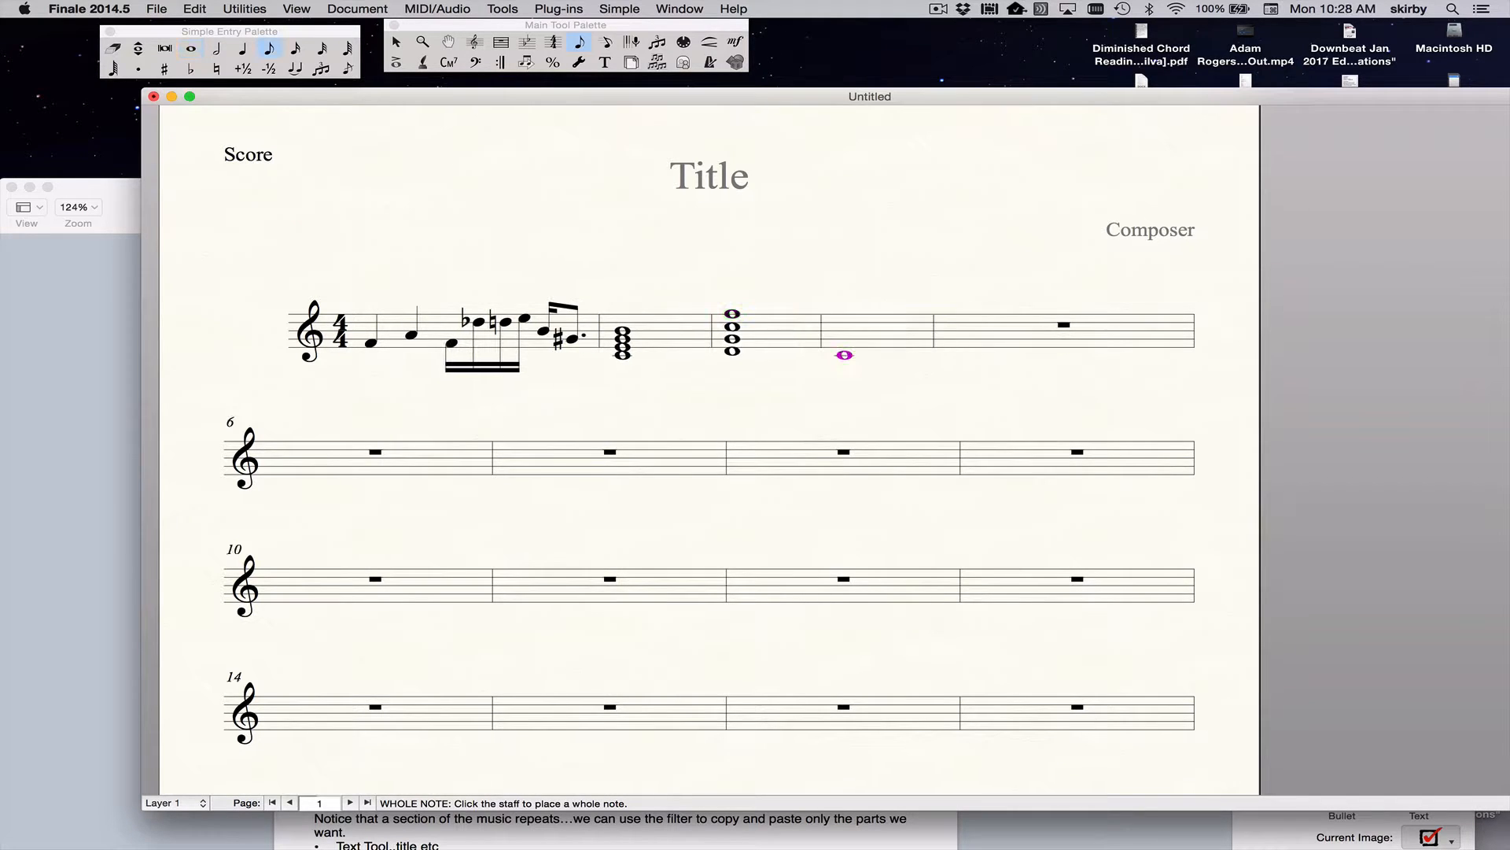
pyautogui.press('F4')
pyautogui.press('F3')
pyautogui.press('Escape')
pyautogui.press('Escape')
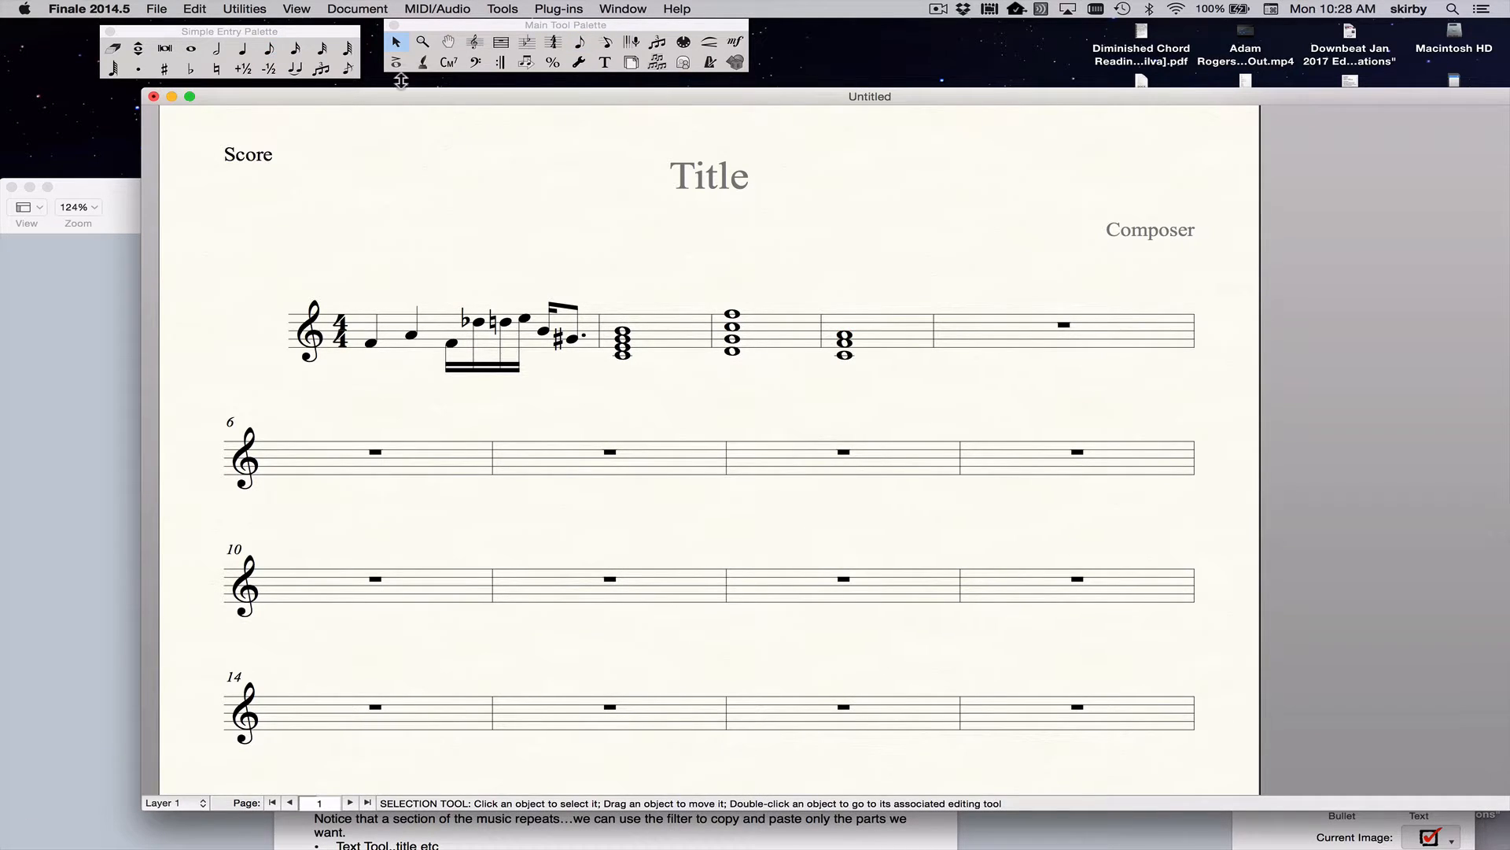
# Place a whole-note E in the top space of measure 5 and build the chord downward with B, G and C
pyautogui.click(192, 50)
pyautogui.click(1080, 318)
pyautogui.press('shift')
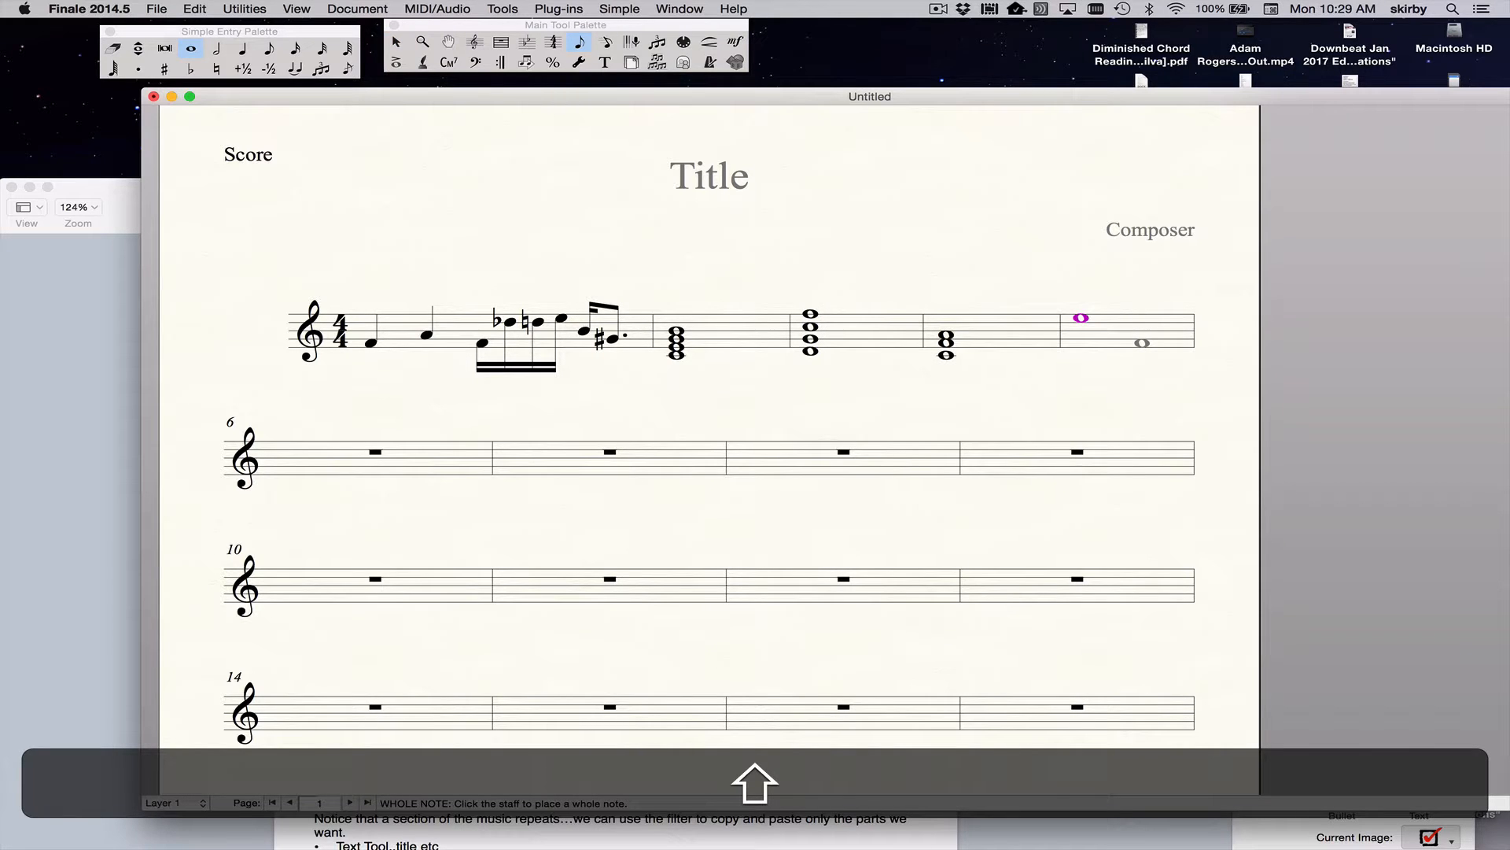
pyautogui.hotkey('shift', 'F4')
pyautogui.hotkey('shift', '4')
pyautogui.hotkey('shift', 'F3')
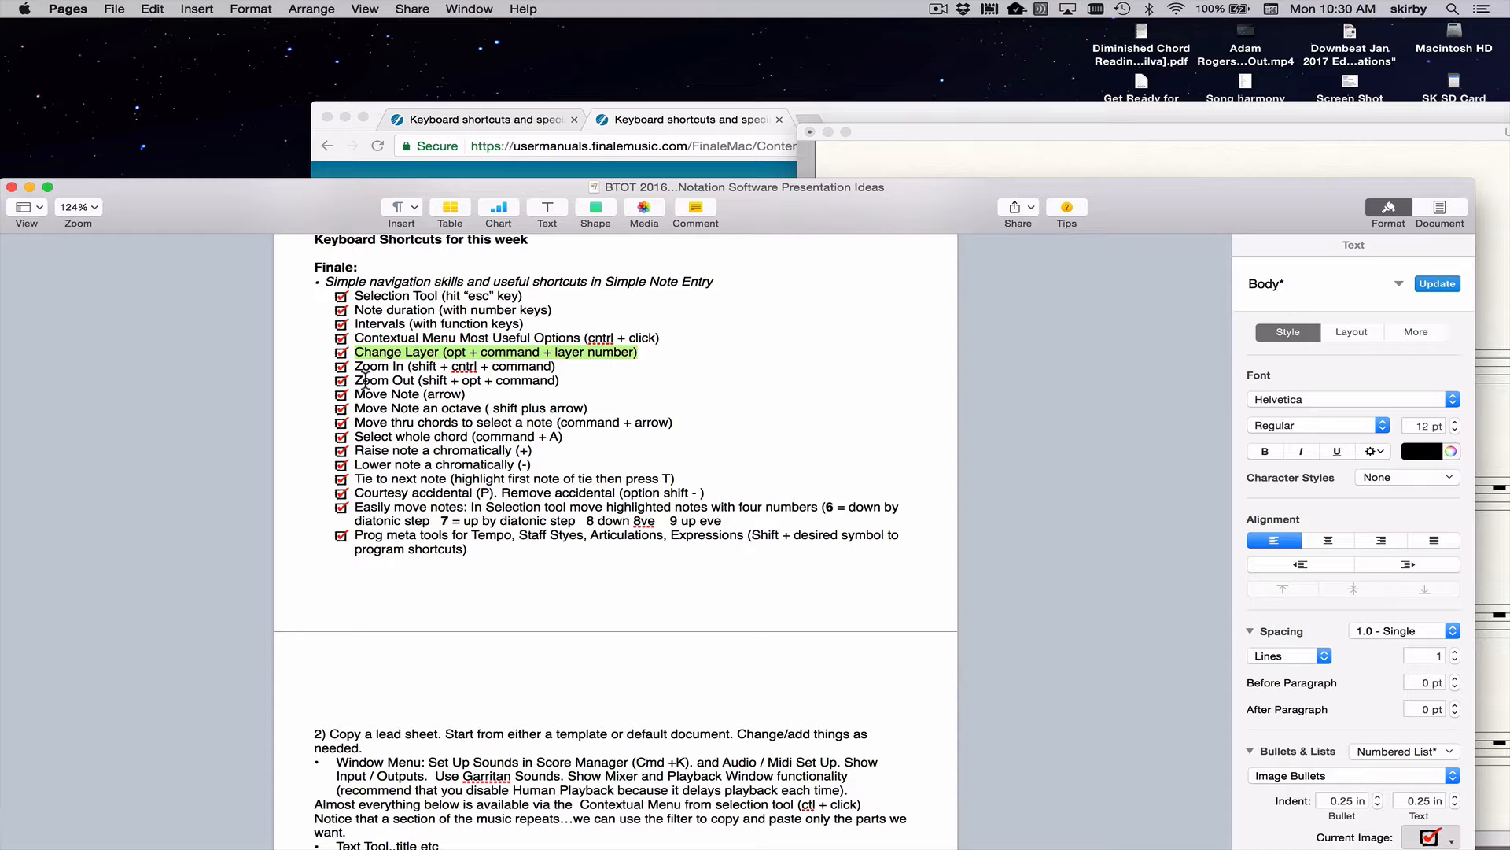
# Bring the Finale score window back into place and examine the choices in the layer selector
pyautogui.click(878, 129)
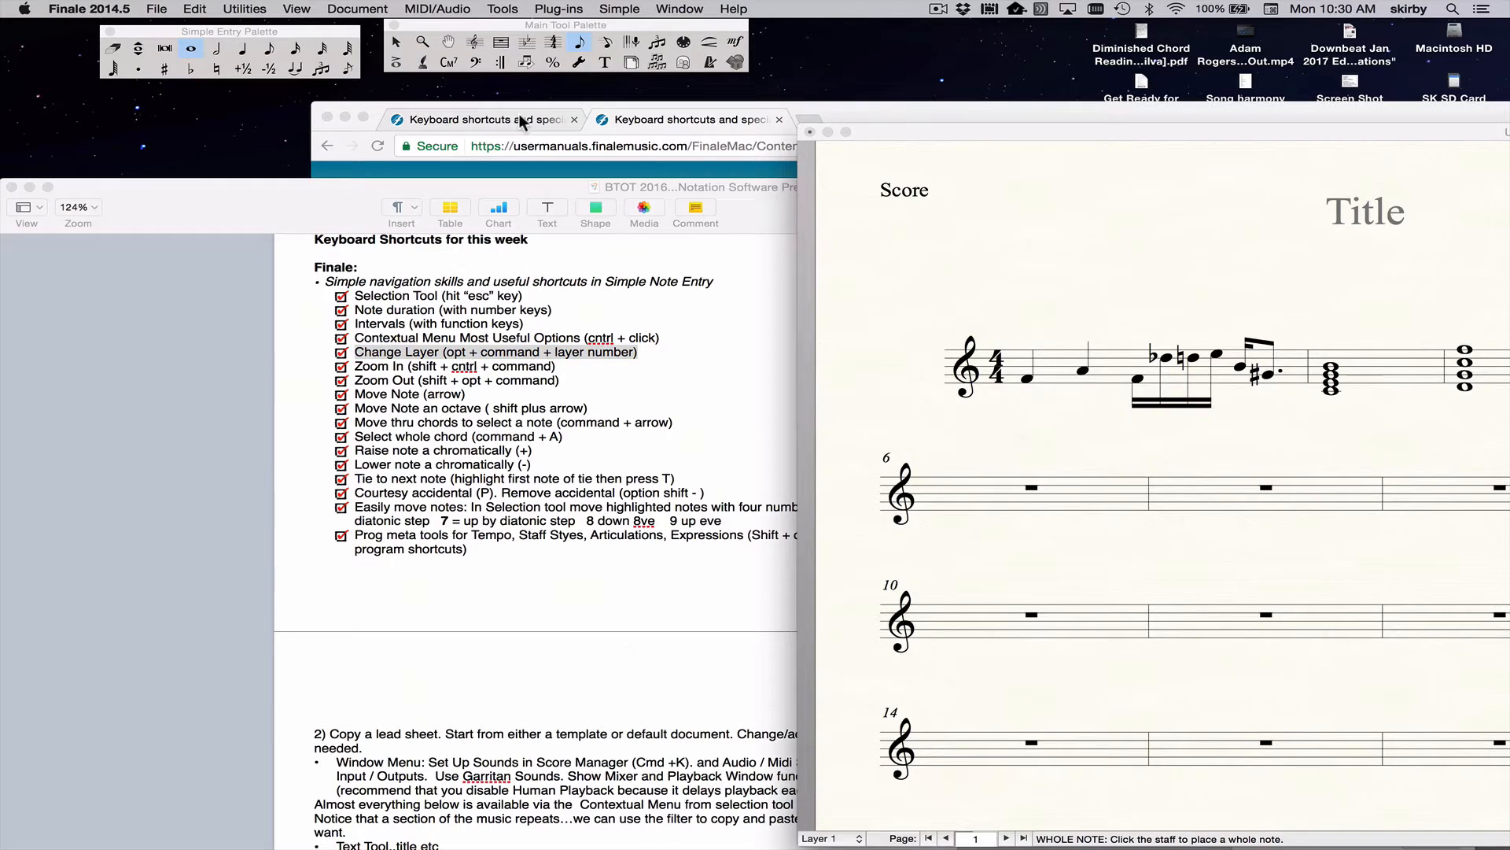
pyautogui.moveTo(520, 120); pyautogui.dragTo(234, 94)
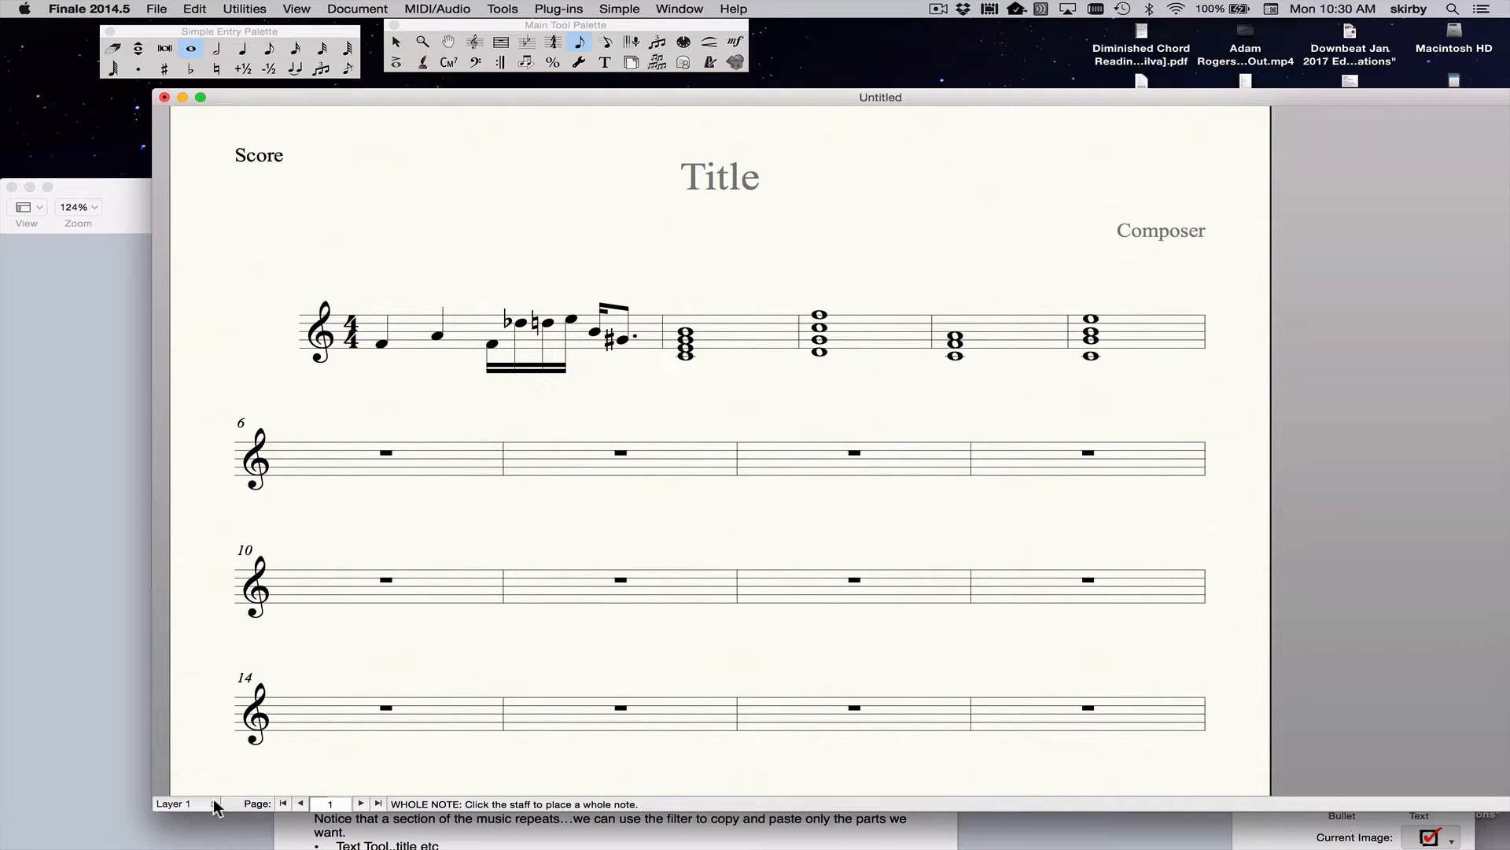
pyautogui.press('alt+super+equal')
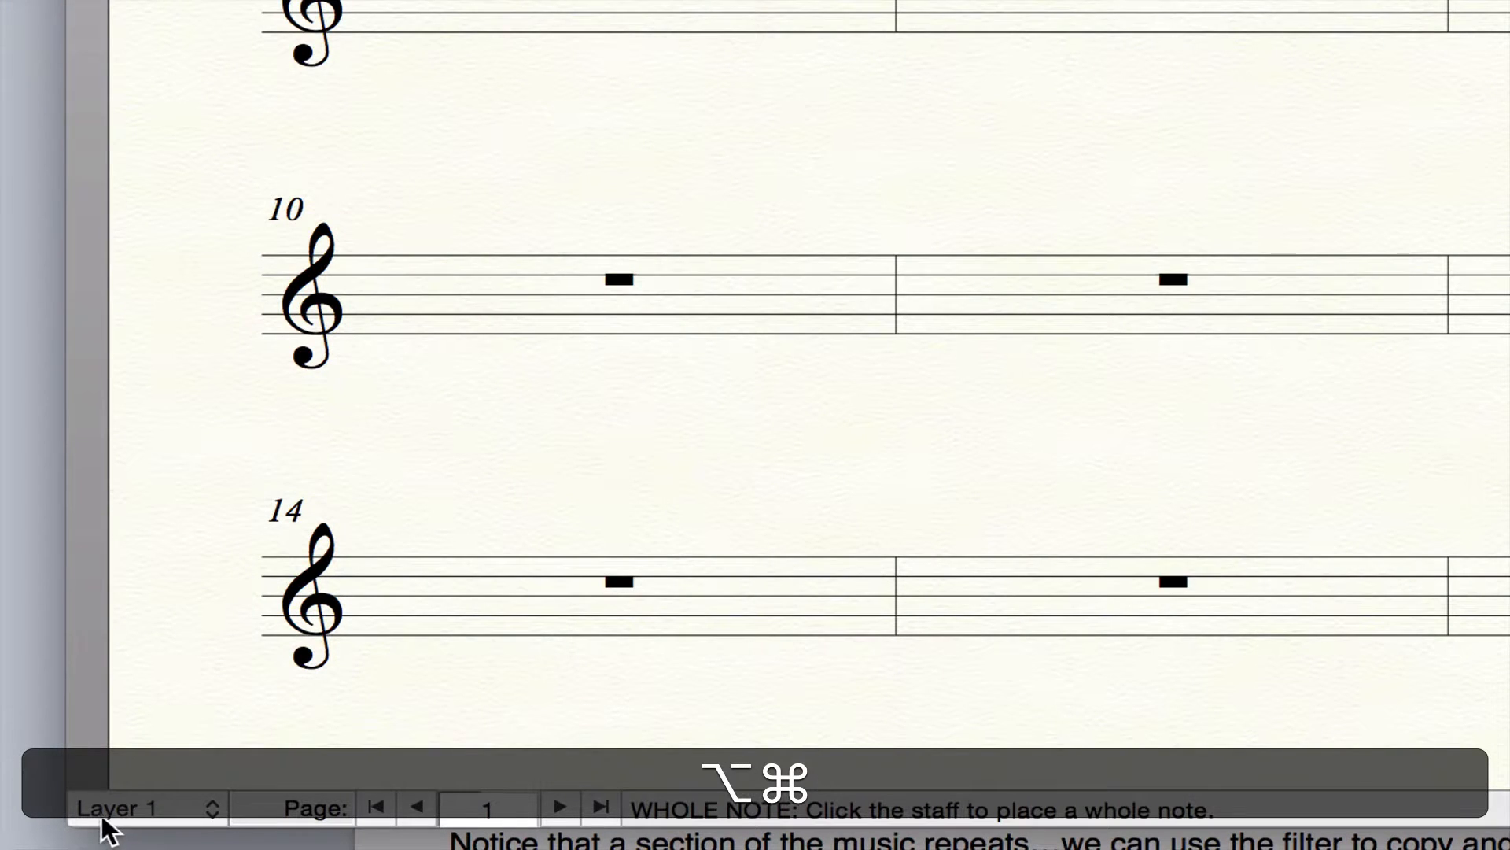
pyautogui.click(212, 807)
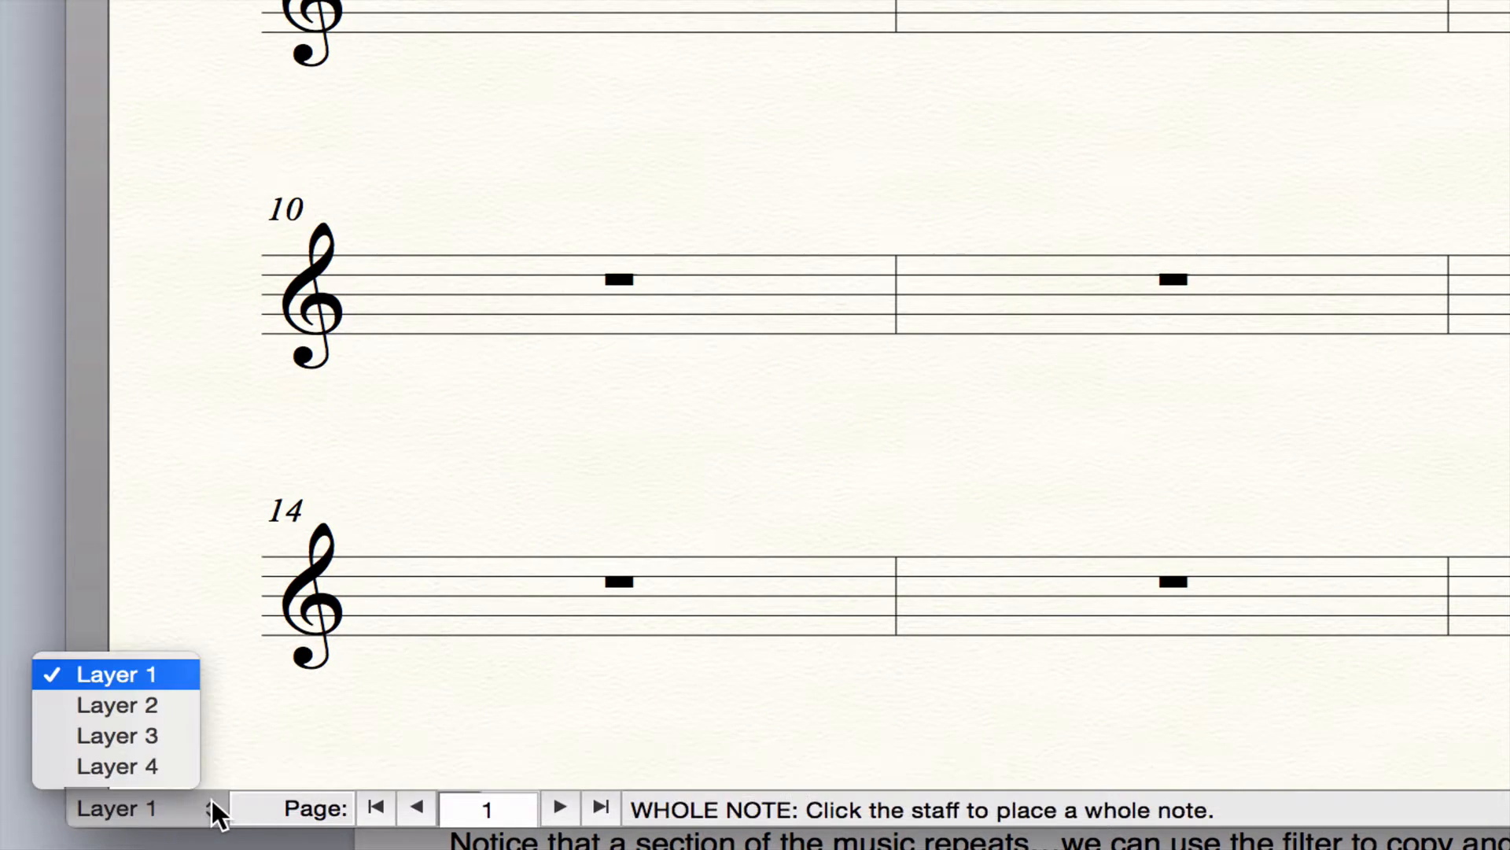
pyautogui.click(254, 679)
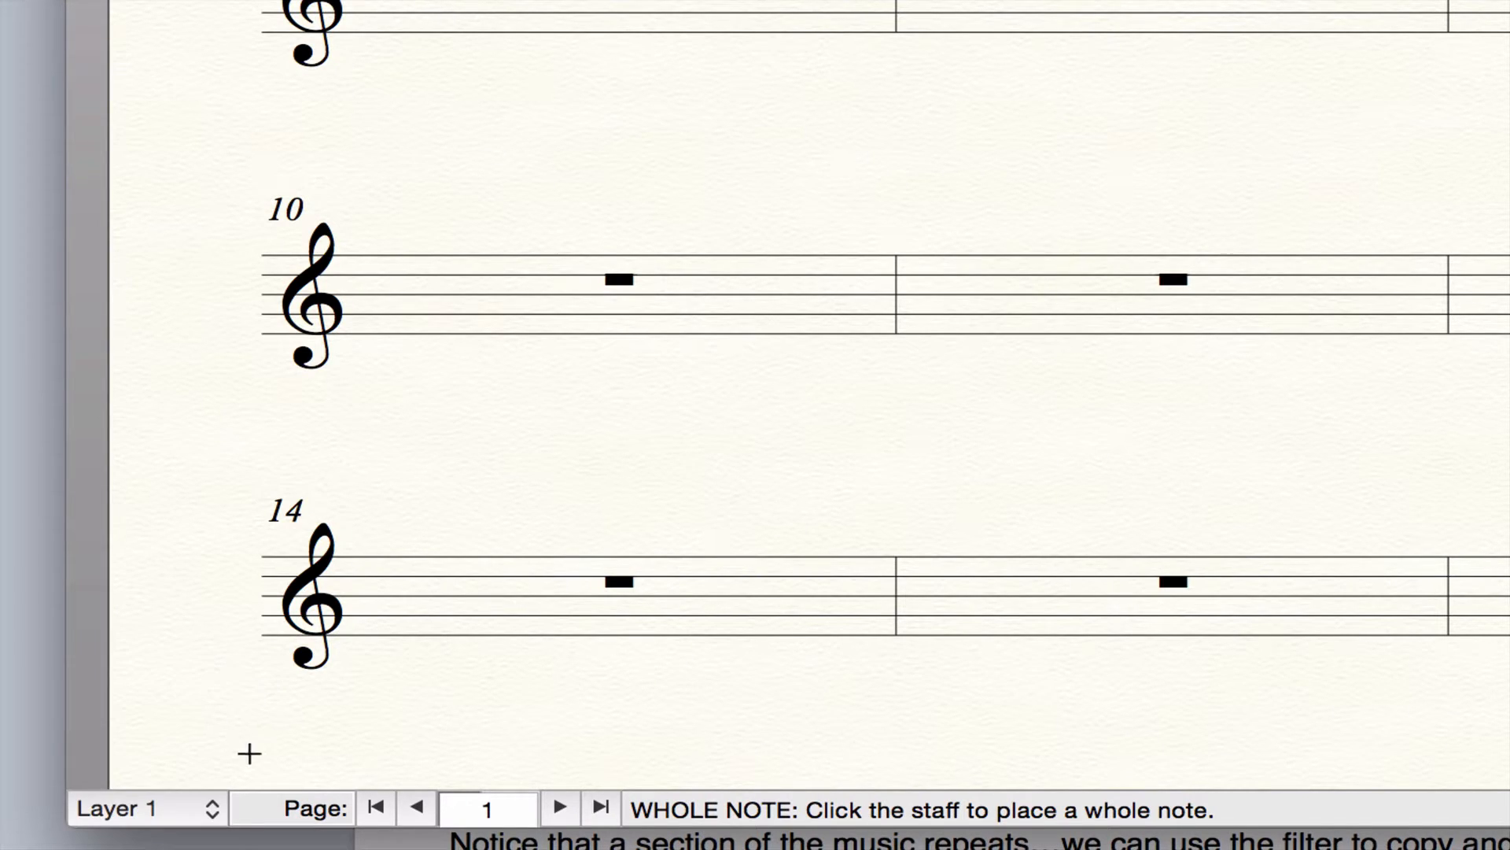
pyautogui.click(212, 808)
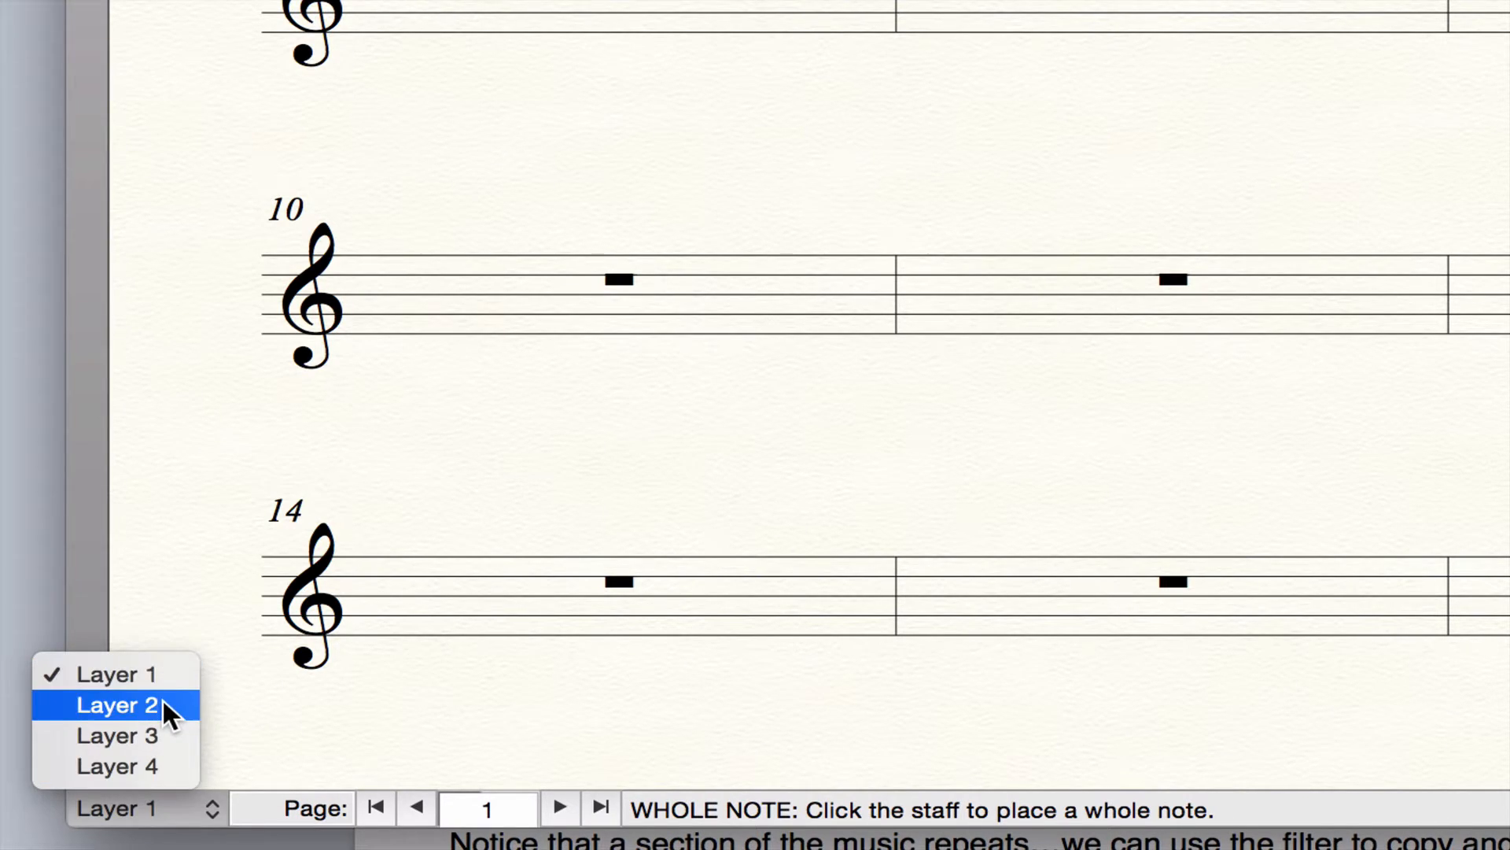
pyautogui.click(236, 669)
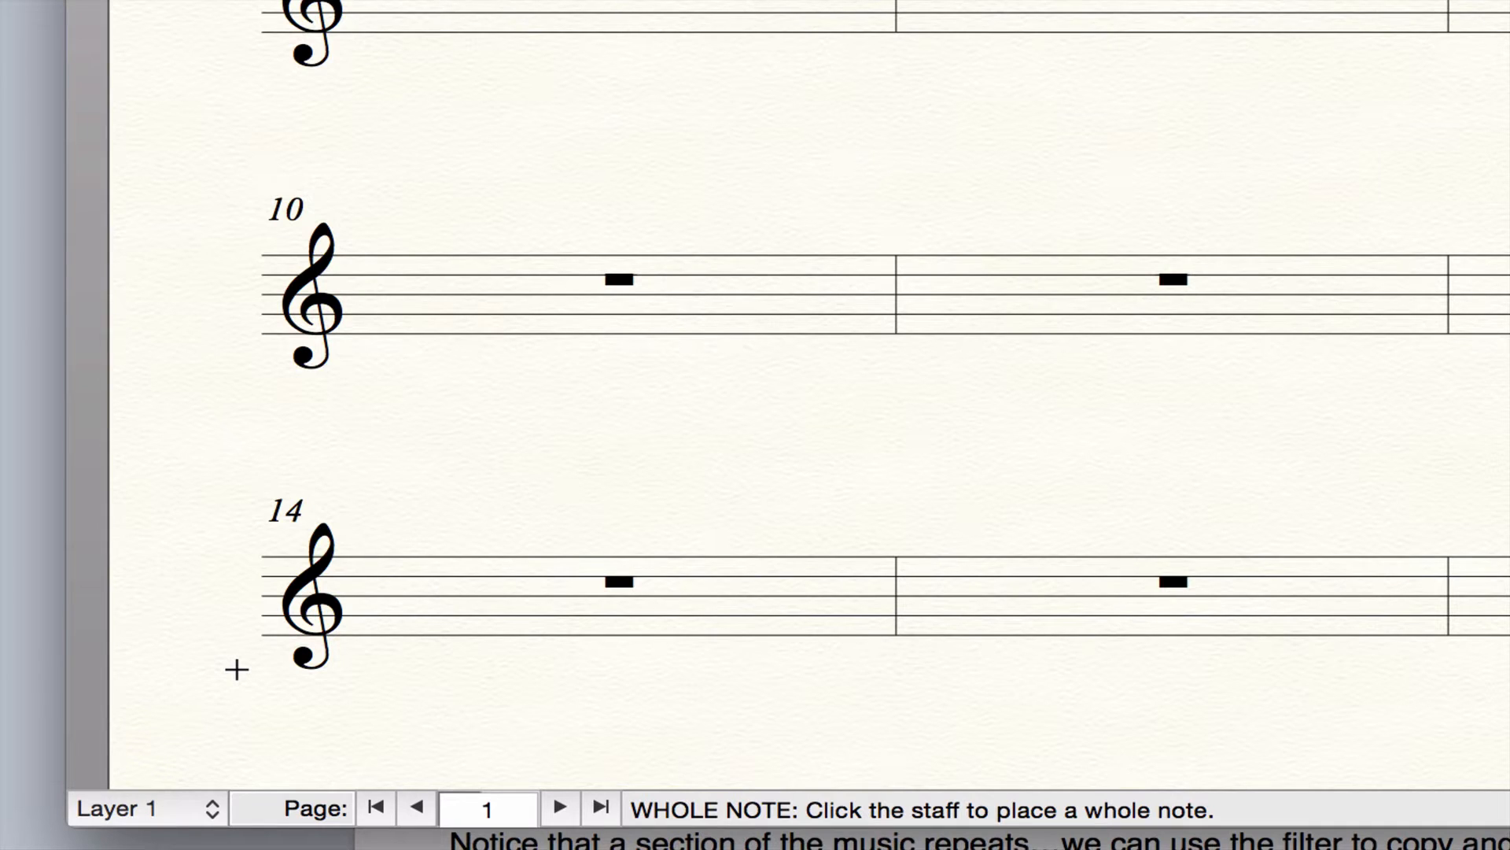
pyautogui.click(214, 807)
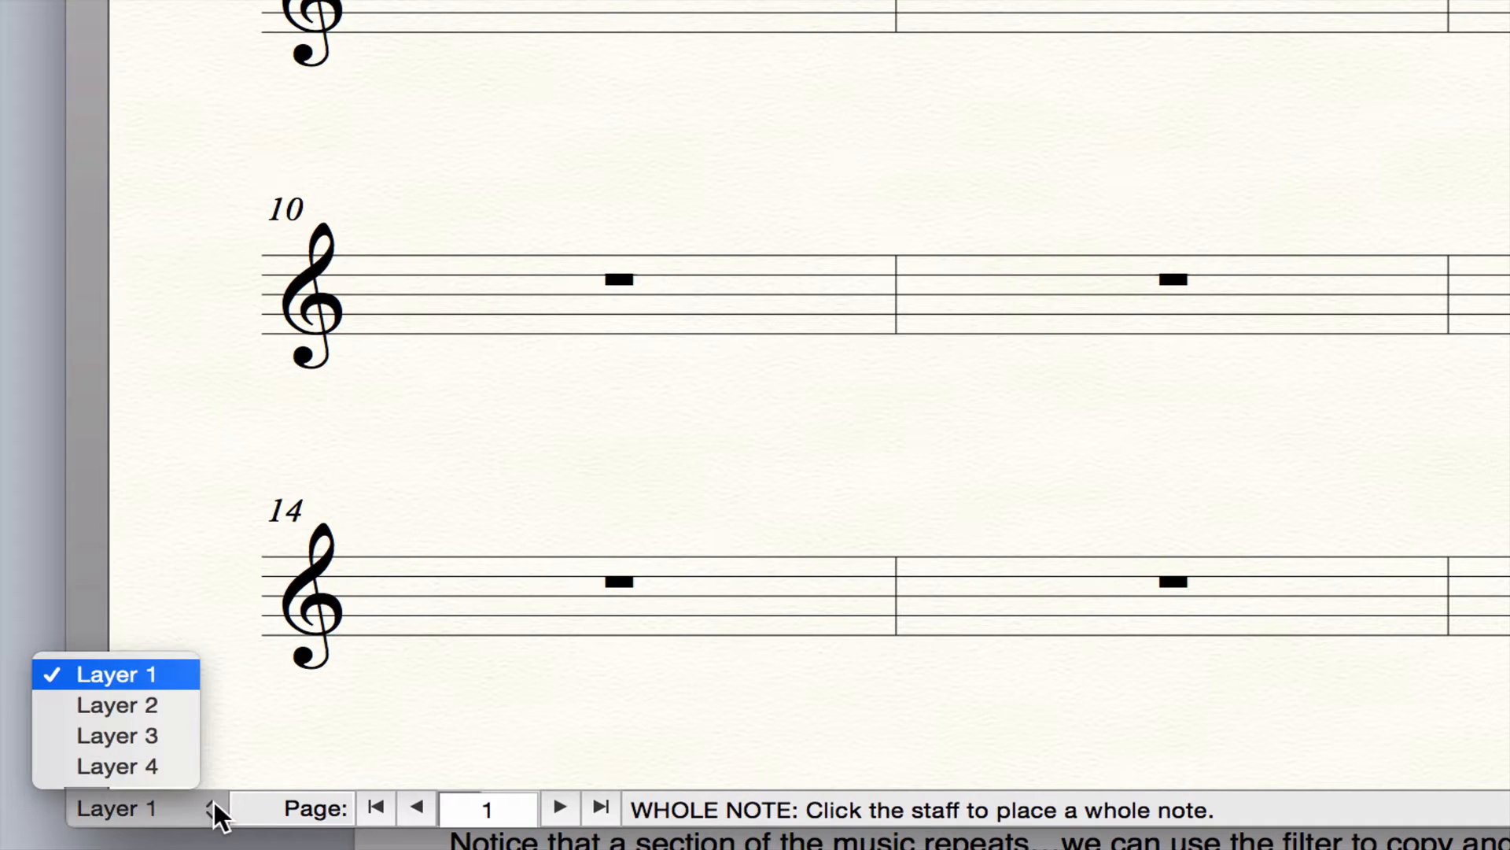
pyautogui.click(234, 714)
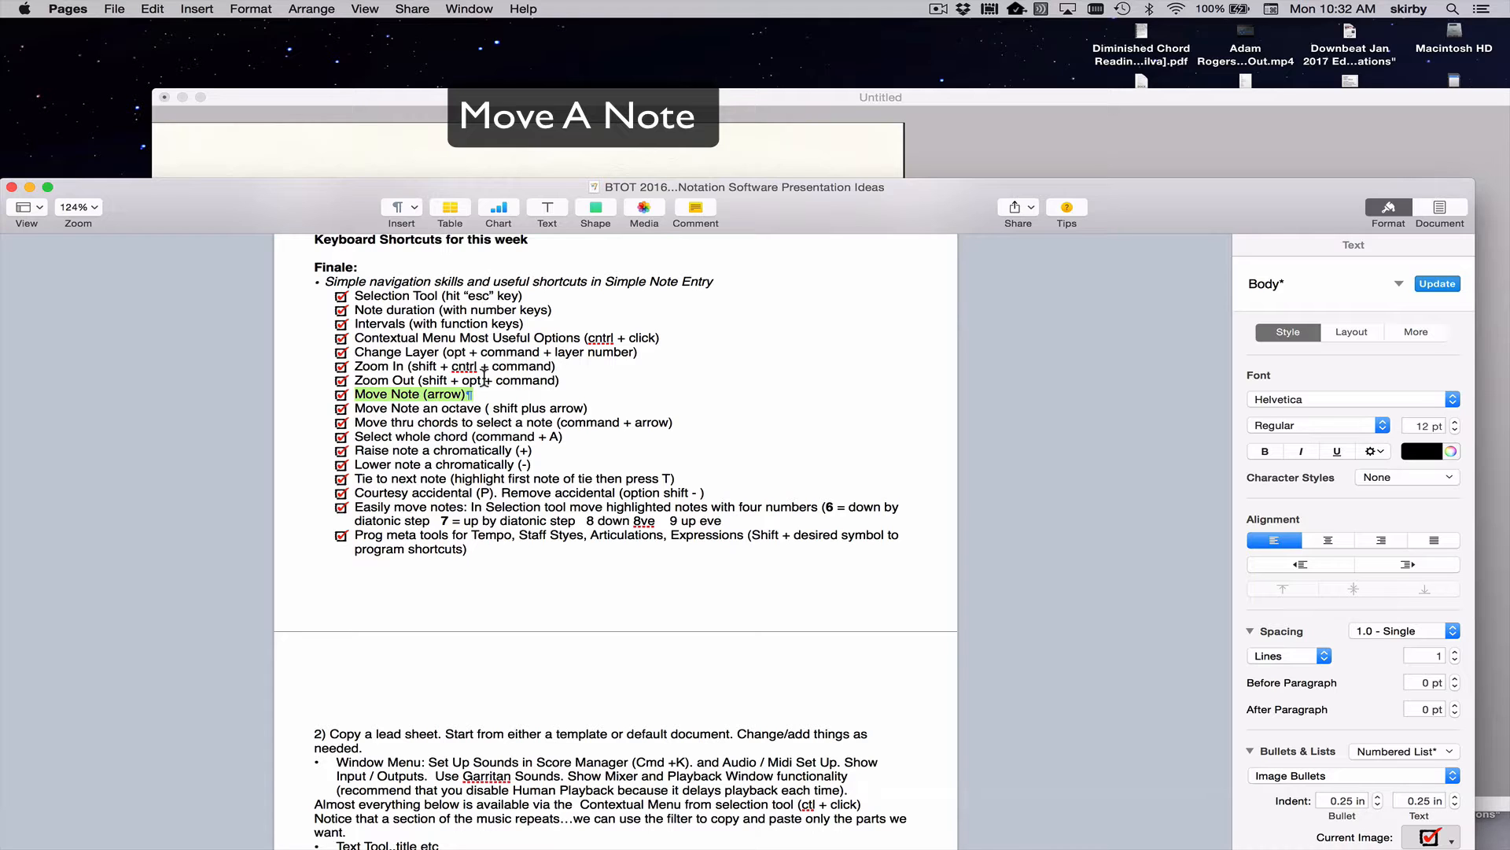
# Switch to Finale and move the top note of the measure 4 chord up and back down by staff steps
pyautogui.click(484, 159)
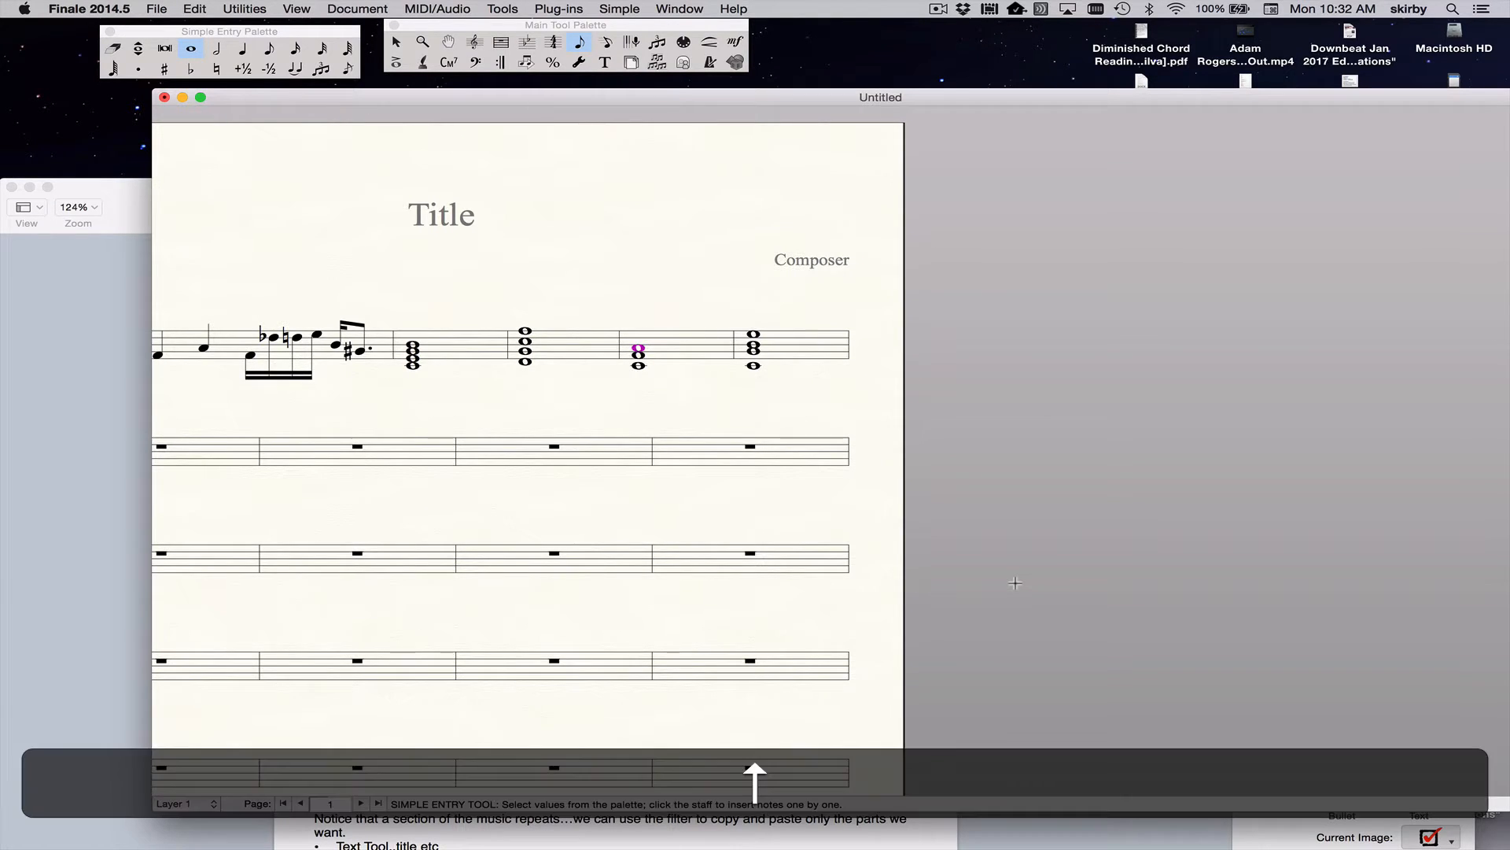
pyautogui.press('Up')
pyautogui.press('Up')
pyautogui.press('Up')
pyautogui.press('Down')
pyautogui.press('Down')
# Check the octave-move shortcut in the Pages notes and lower the single whole note in Finale's measure 4 by an octave
pyautogui.press('super+Tab')
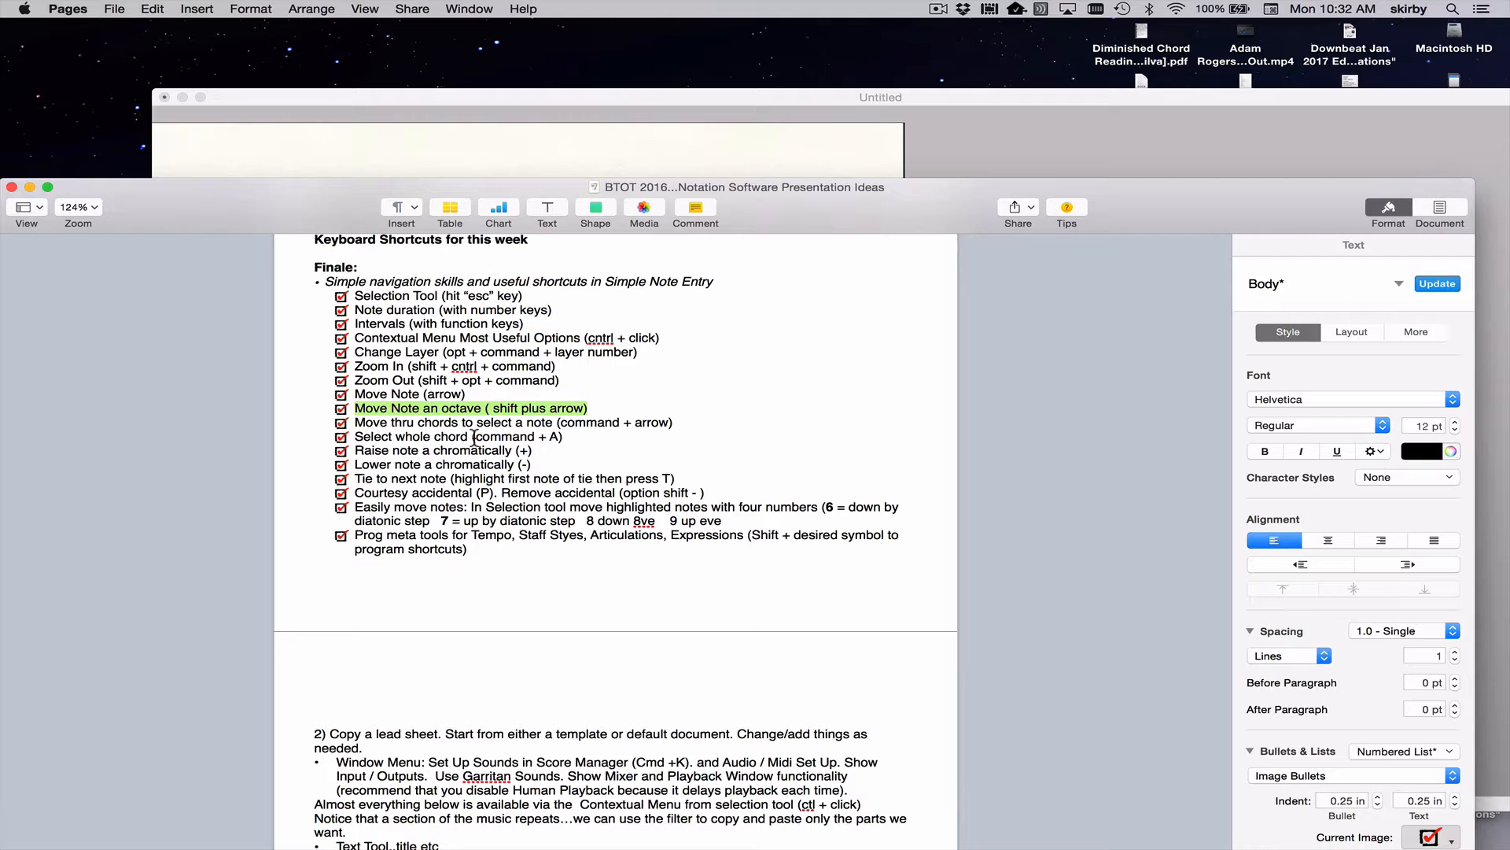
pyautogui.press('alt')
pyautogui.press('super+Tab')
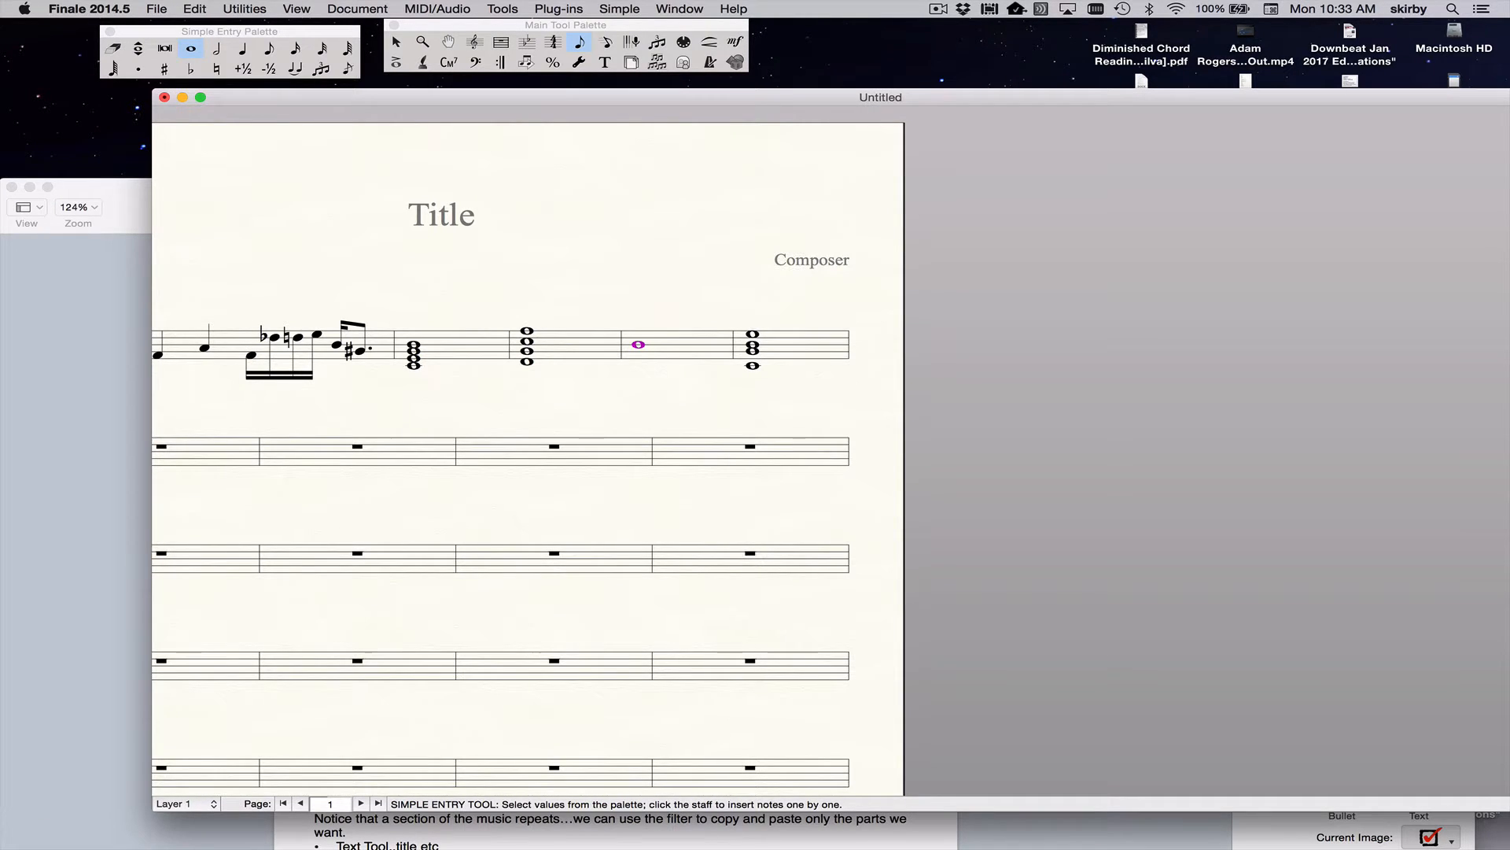
pyautogui.hotkey('shift', 'Down')
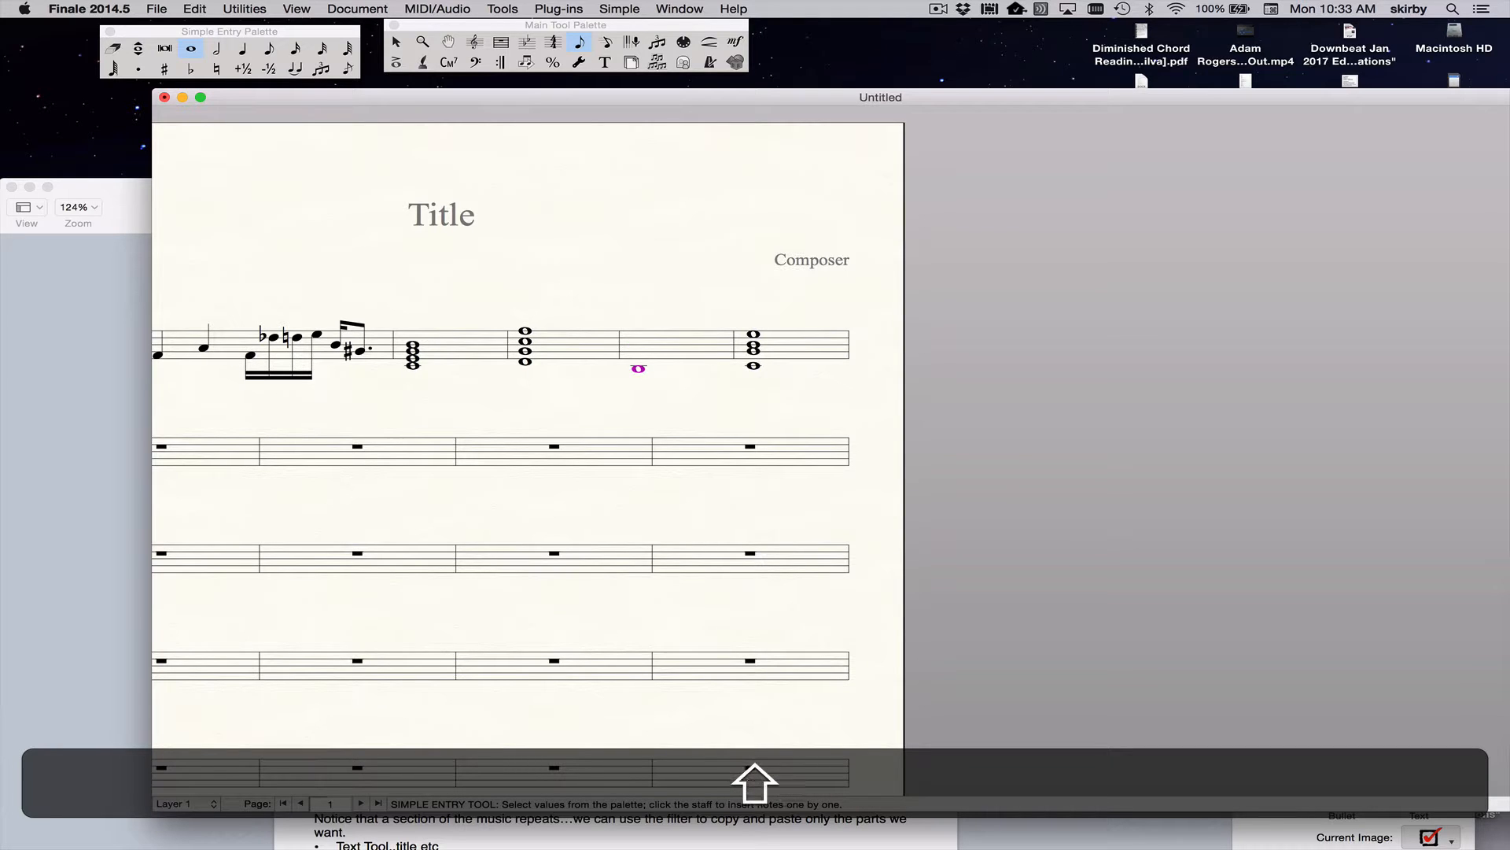
# Raise the whole note in measure 4 by two octaves and consult the chord-navigation shortcut in the Pages notes
pyautogui.hotkey('shift', 'Up')
pyautogui.hotkey('shift', 'Up')
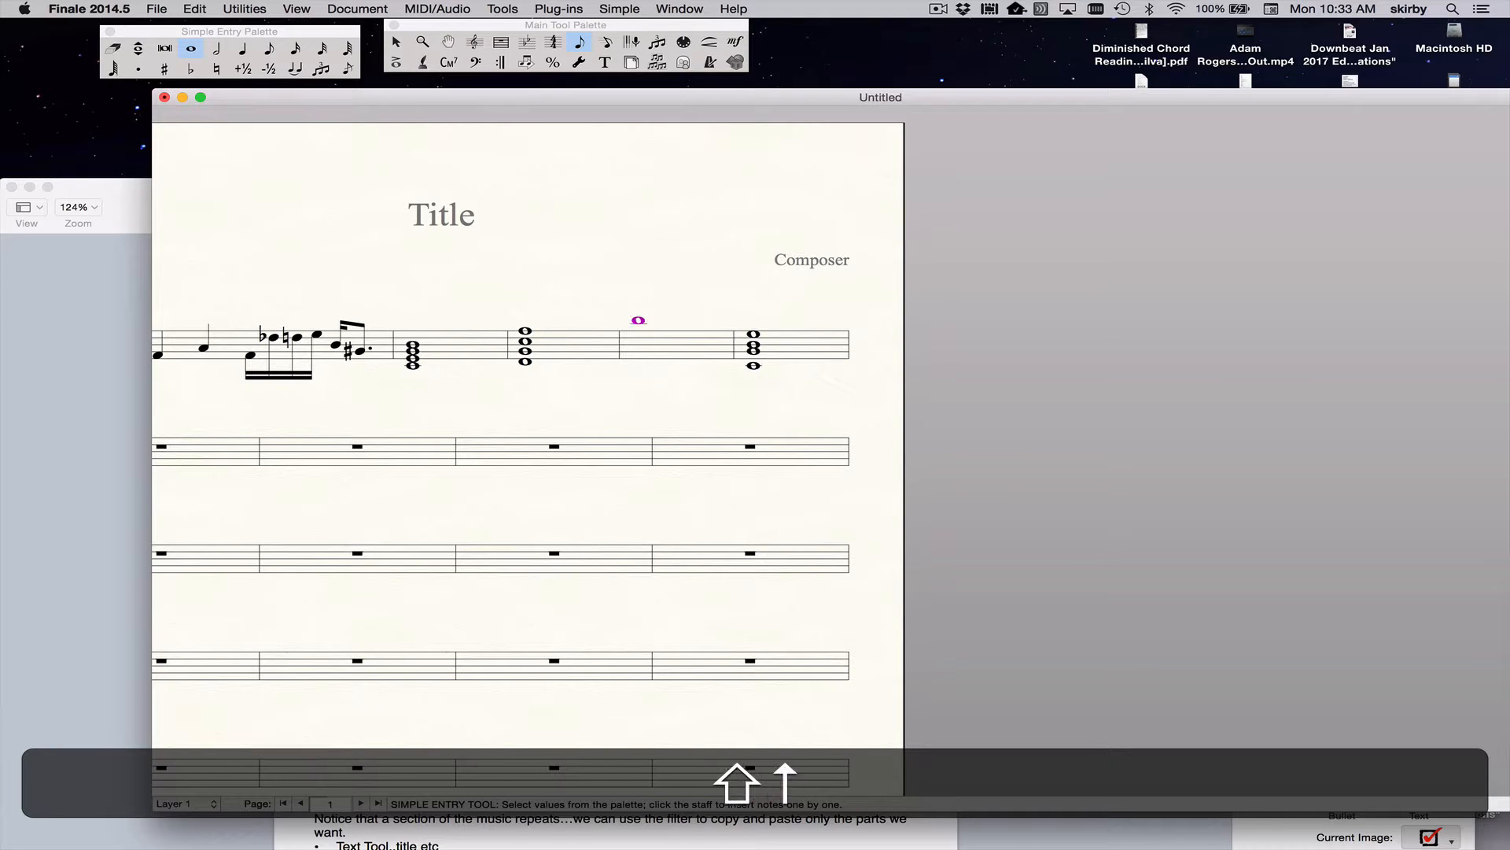
pyautogui.press('super+Tab')
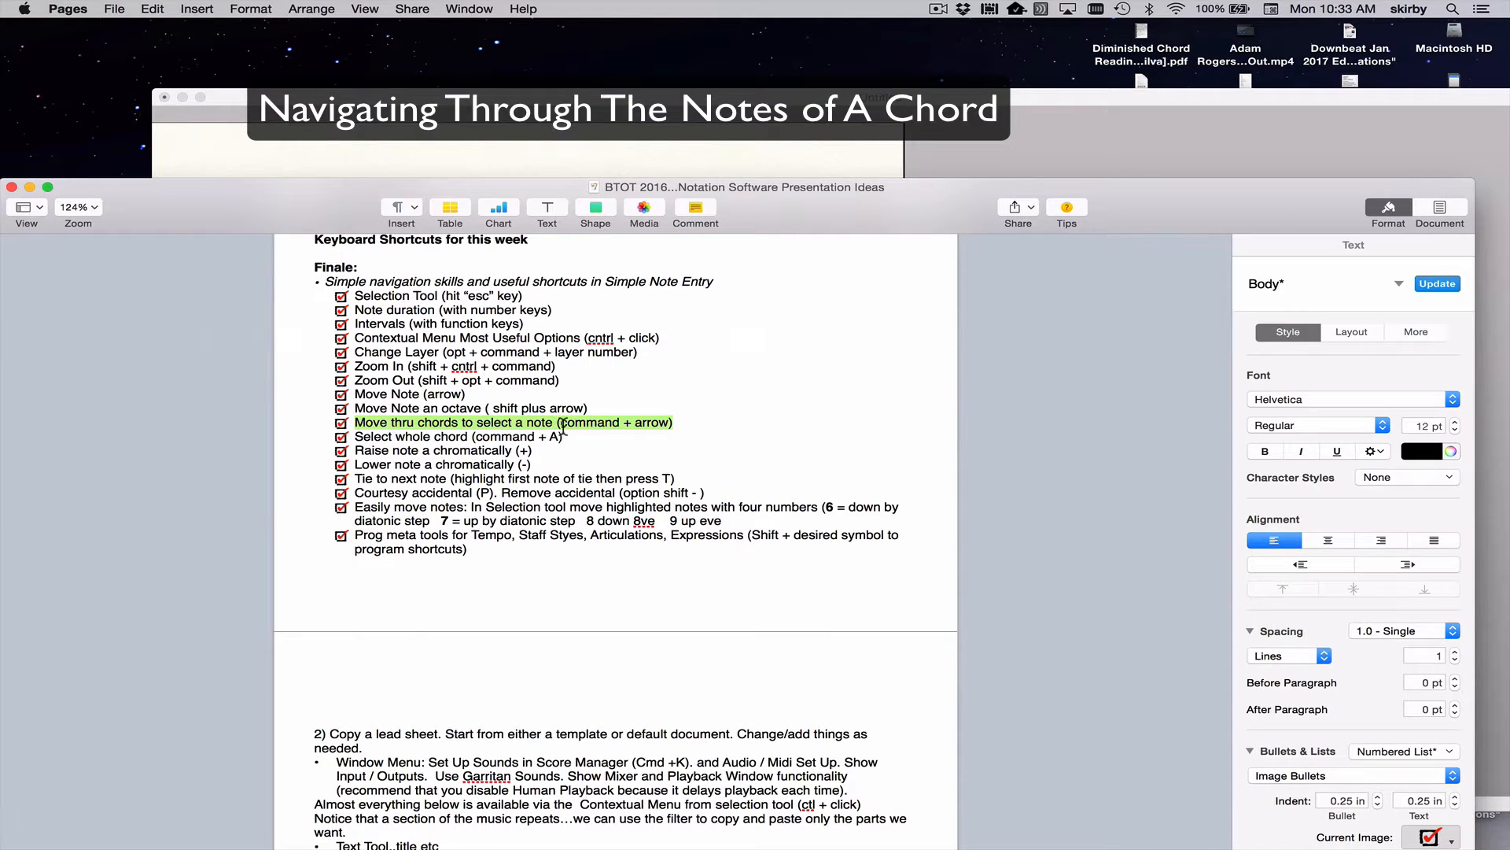
# Switch to Finale and raise the second-lowest note of the measure 3 chord one staff step and lower its top note one step
pyautogui.click(619, 135)
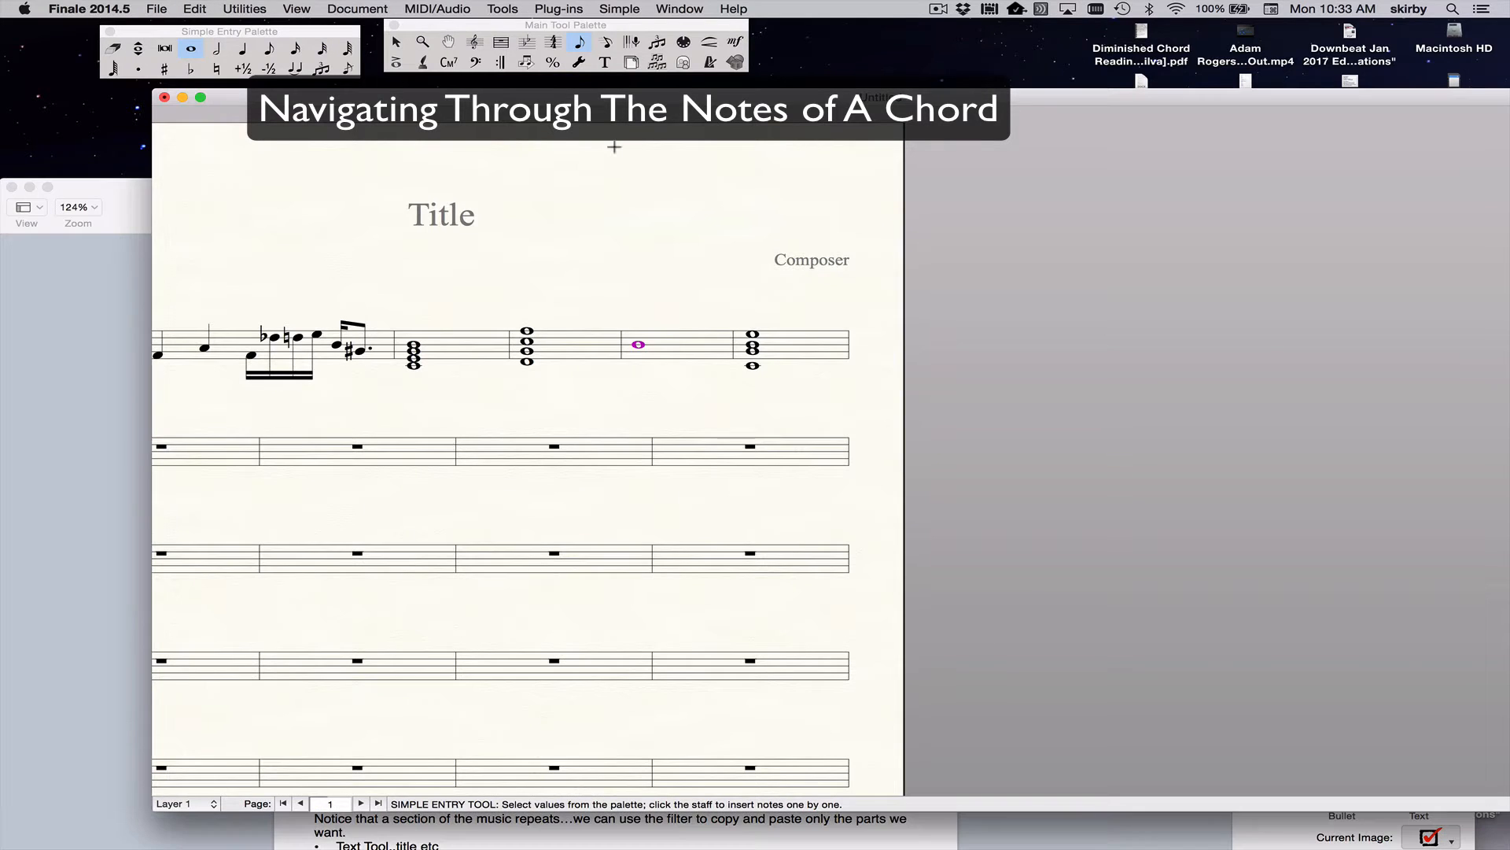
pyautogui.click(527, 362)
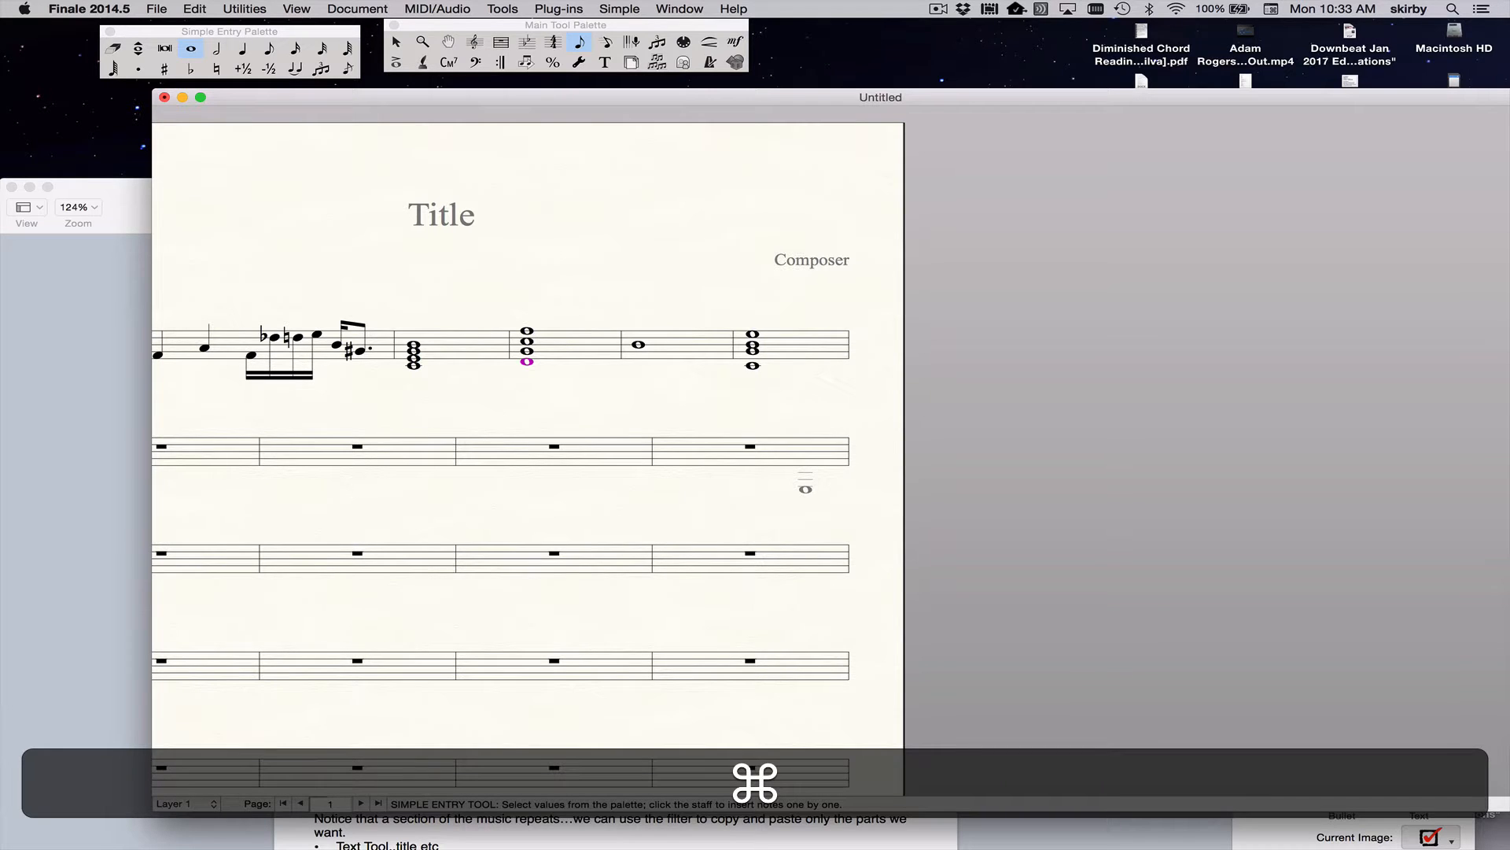
pyautogui.press('super+Up')
pyautogui.press('Up')
pyautogui.press('super+Up')
pyautogui.press('super+Up')
pyautogui.press('Down')
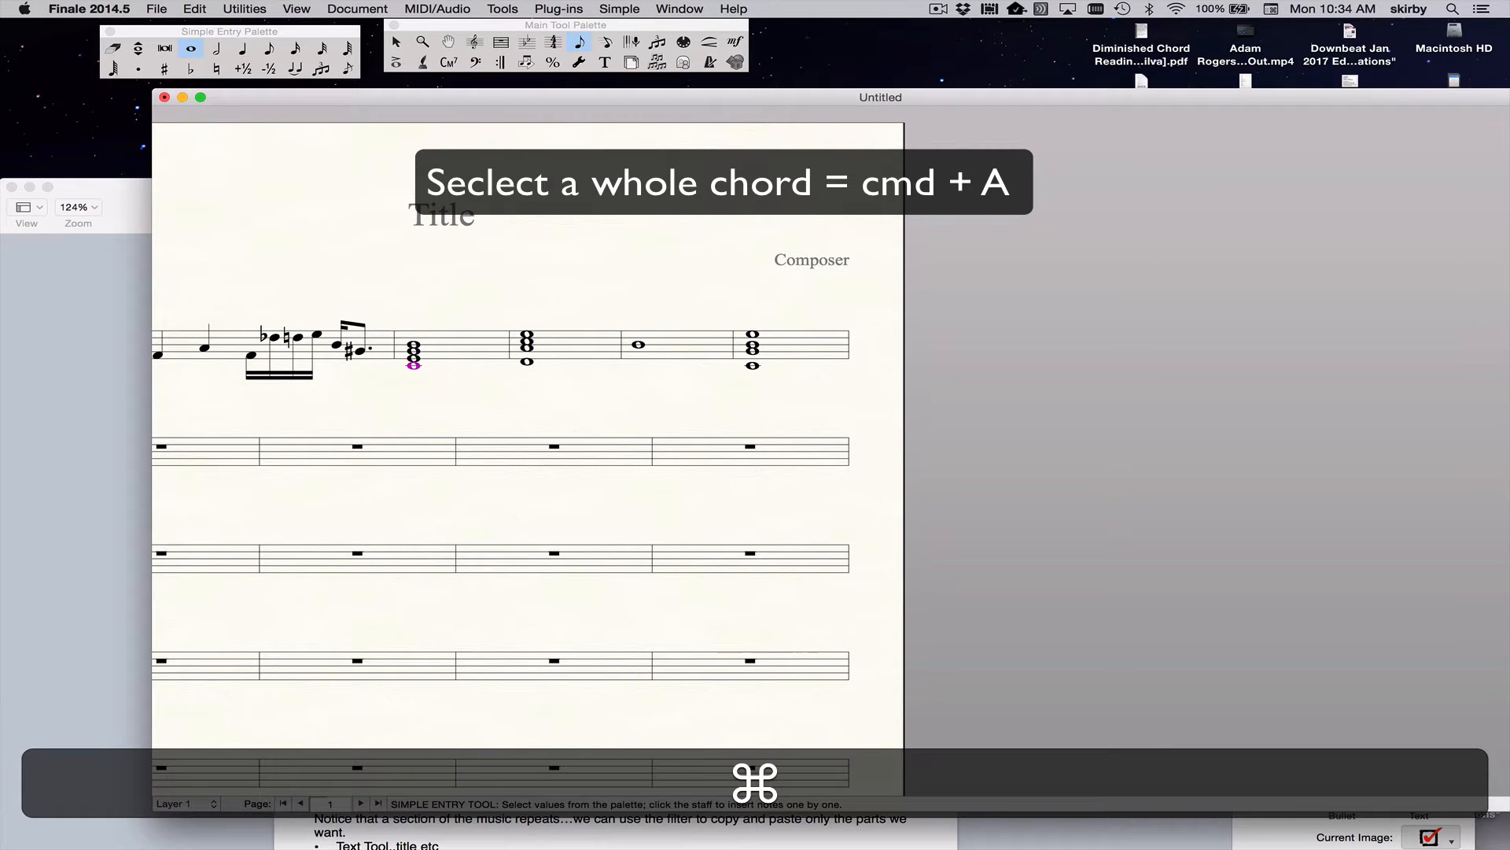
# Select the whole measure 2 chord and raise it by a third, trying a chromatic half step up and back down
pyautogui.press('super+a')
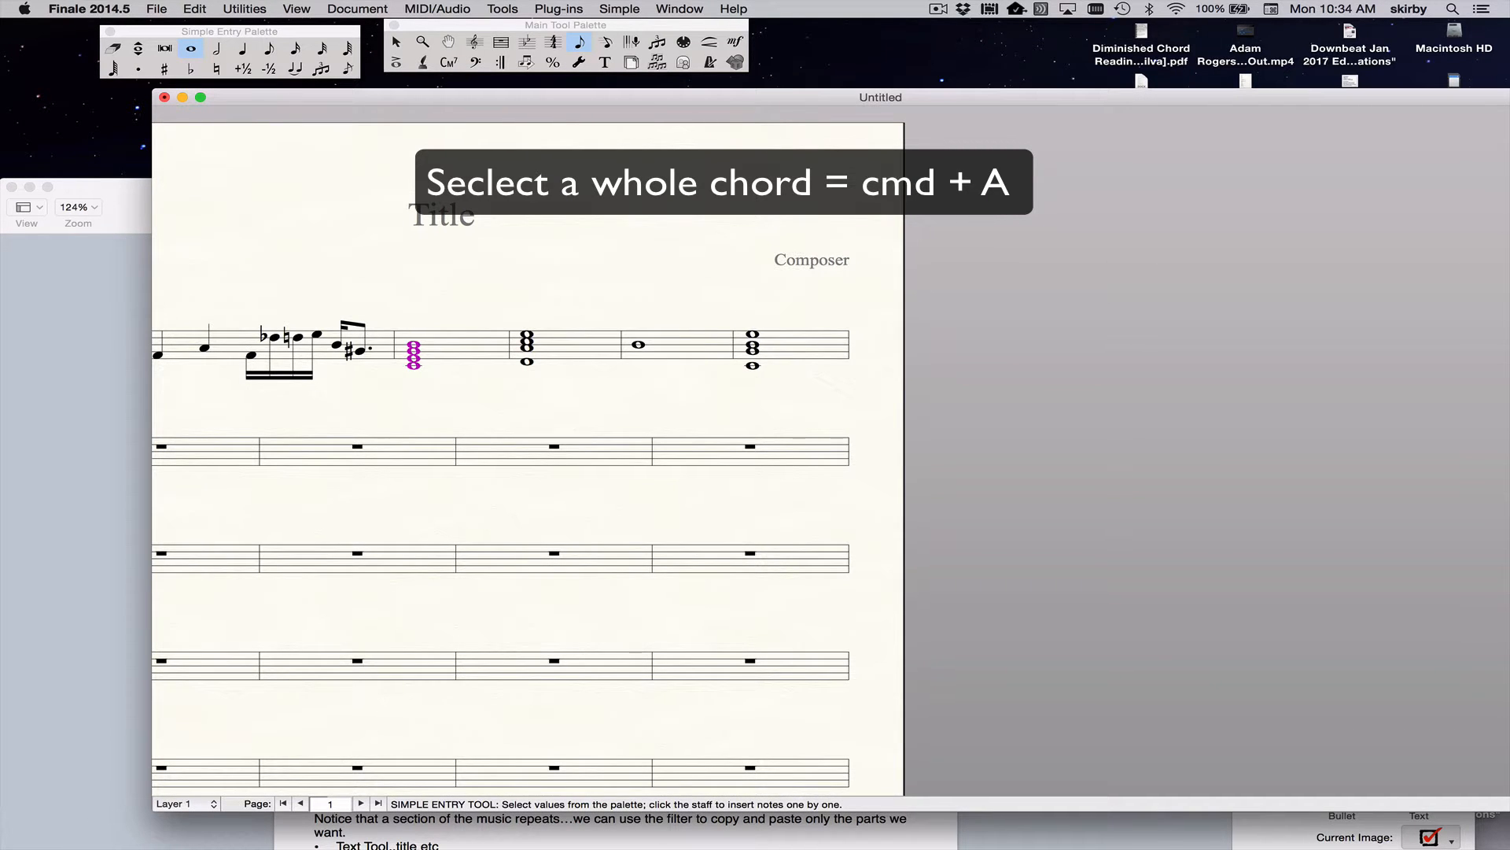
pyautogui.press('Up')
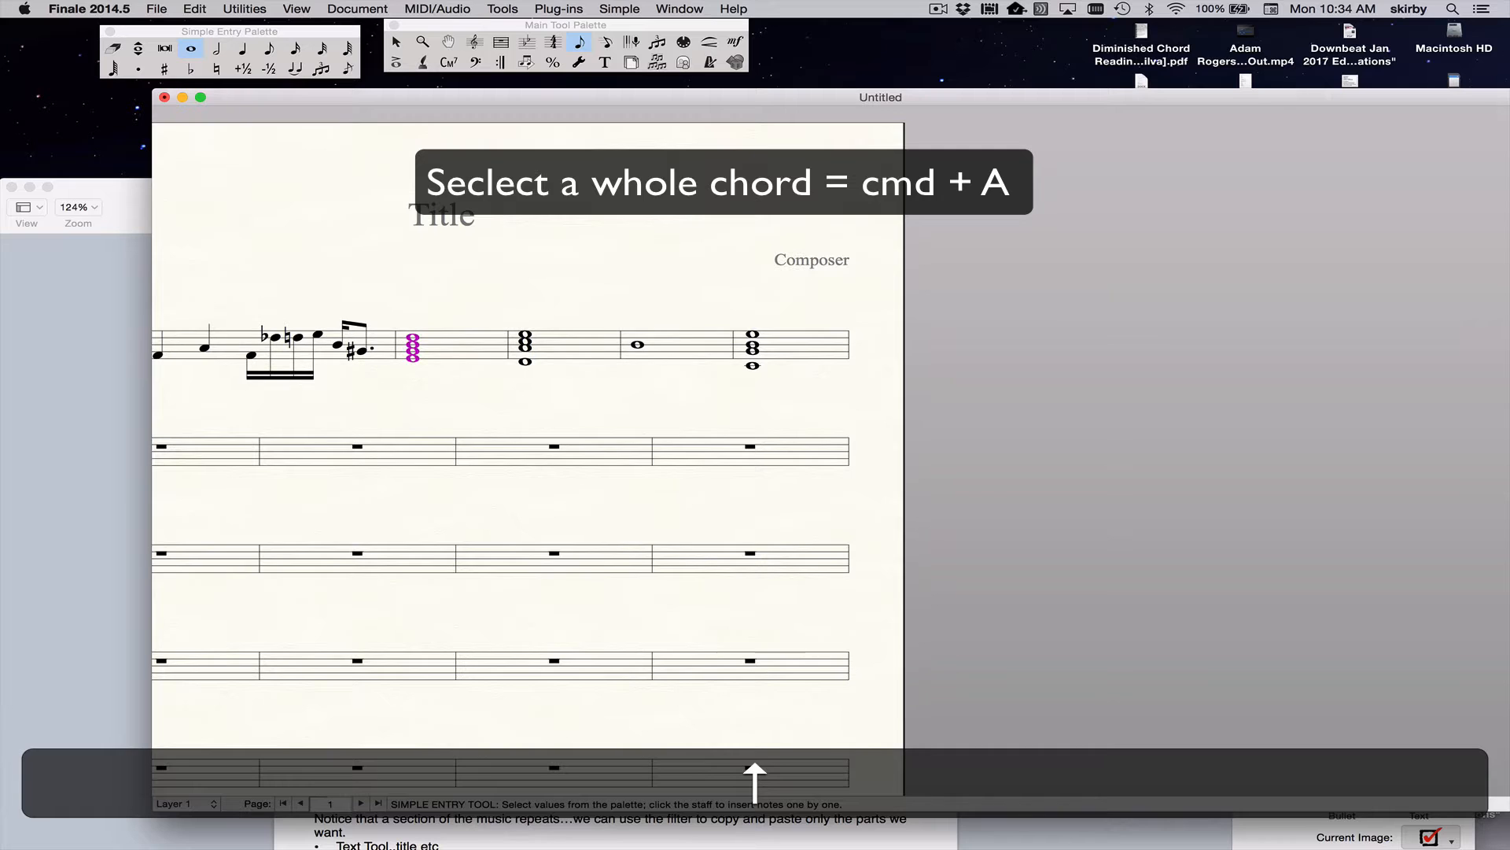
pyautogui.press('=')
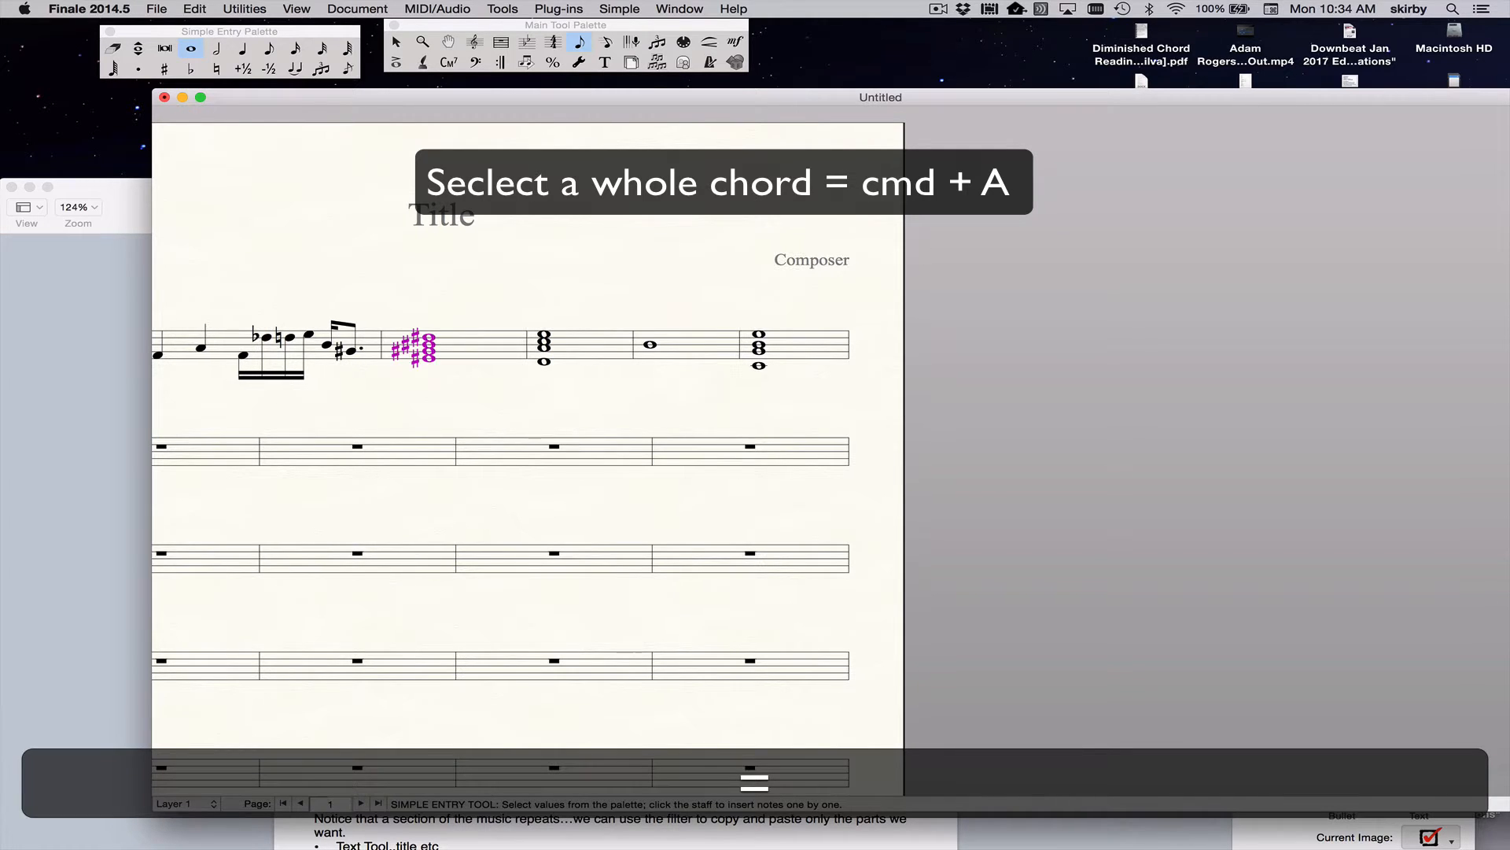
pyautogui.press('-')
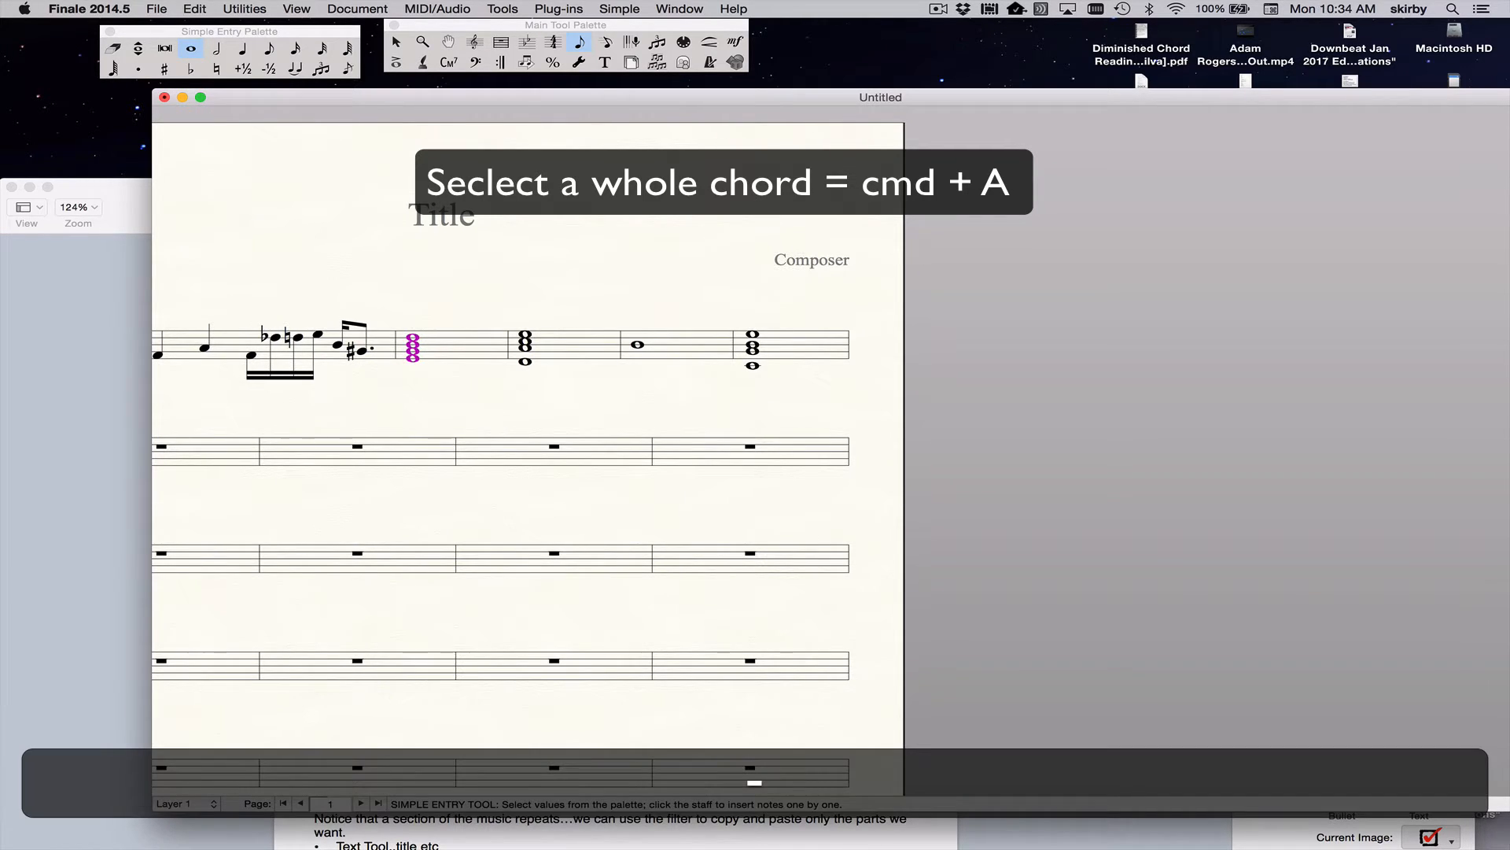
pyautogui.hotkey('alt', 'p')
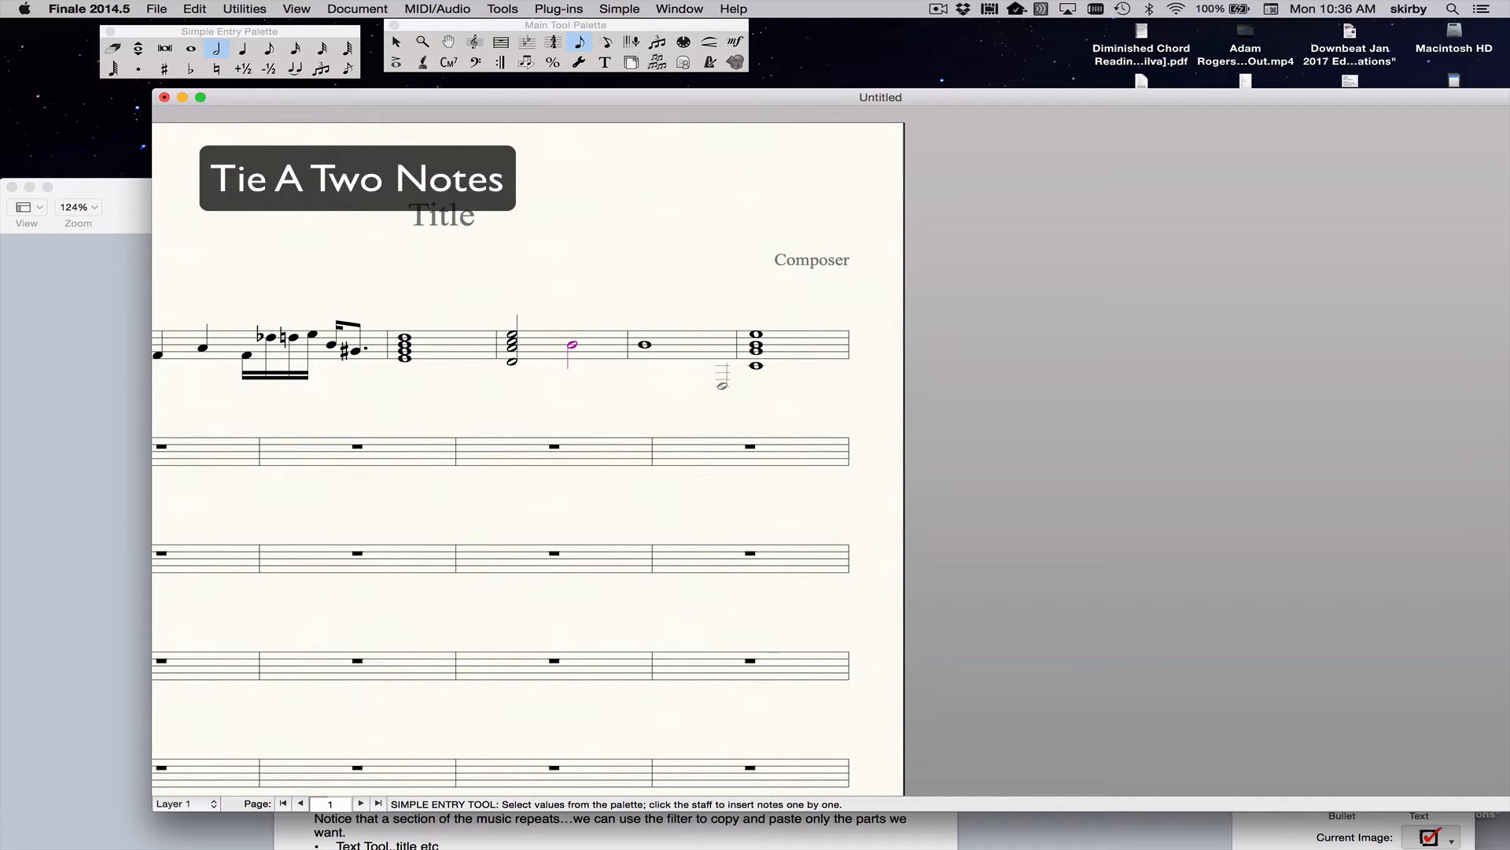
# Tie the half note in measure 3 to the whole note in measure 4 and remove the tie again
pyautogui.press('t')
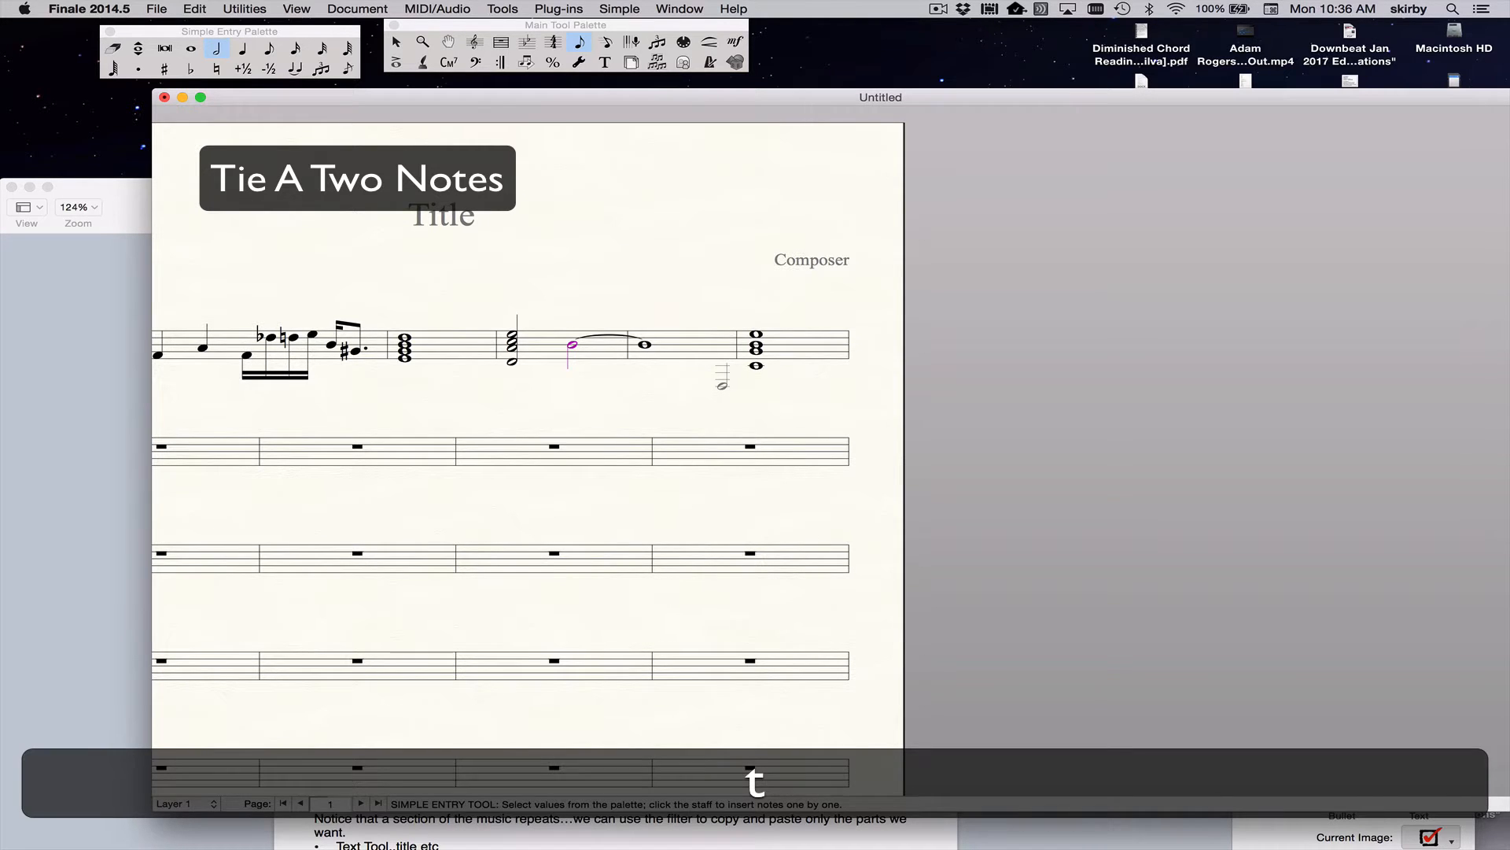
pyautogui.press('alt')
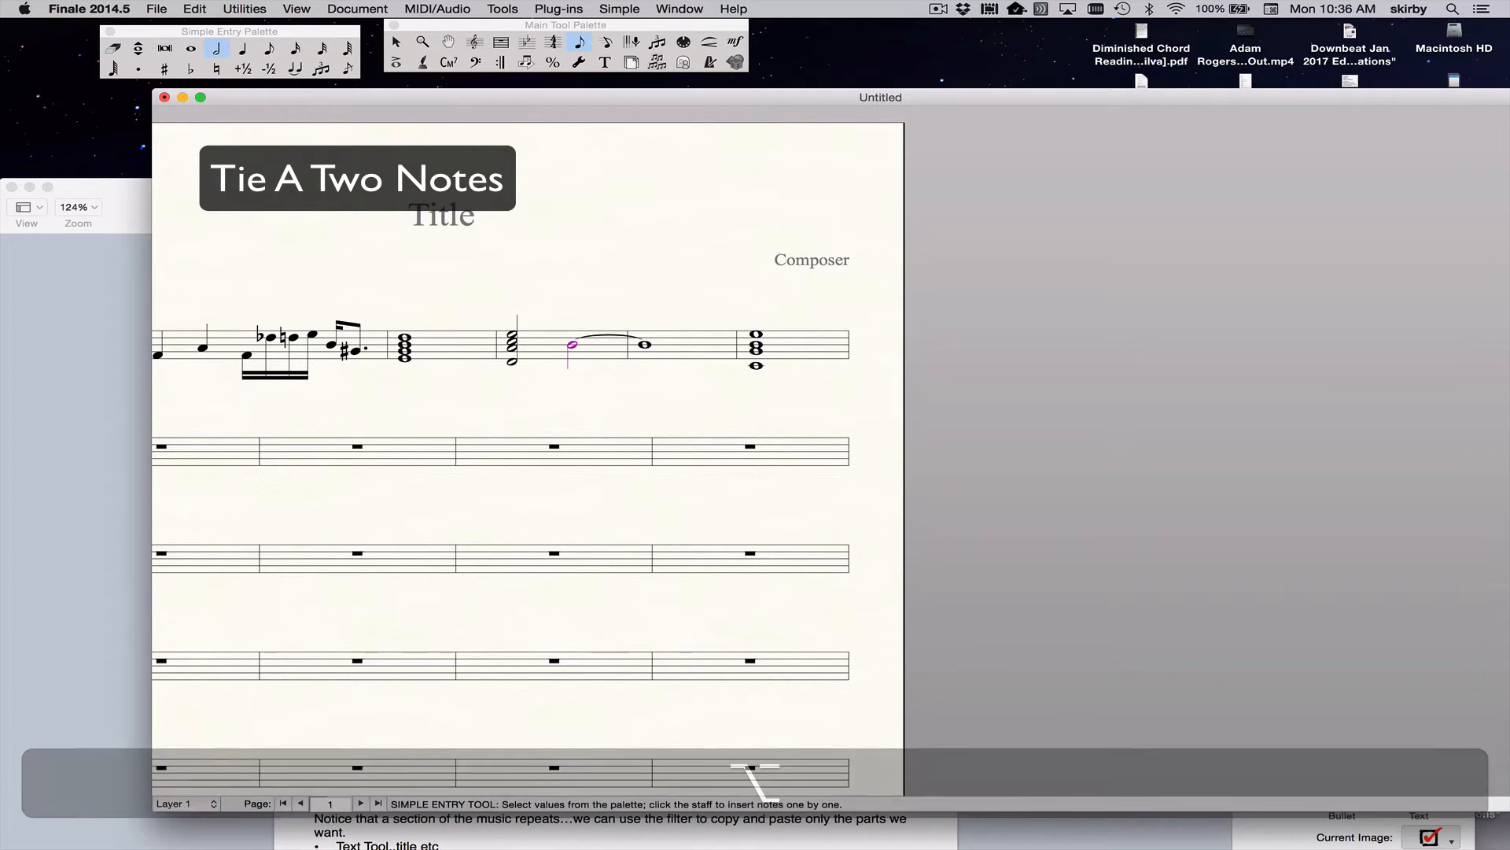
pyautogui.press('t')
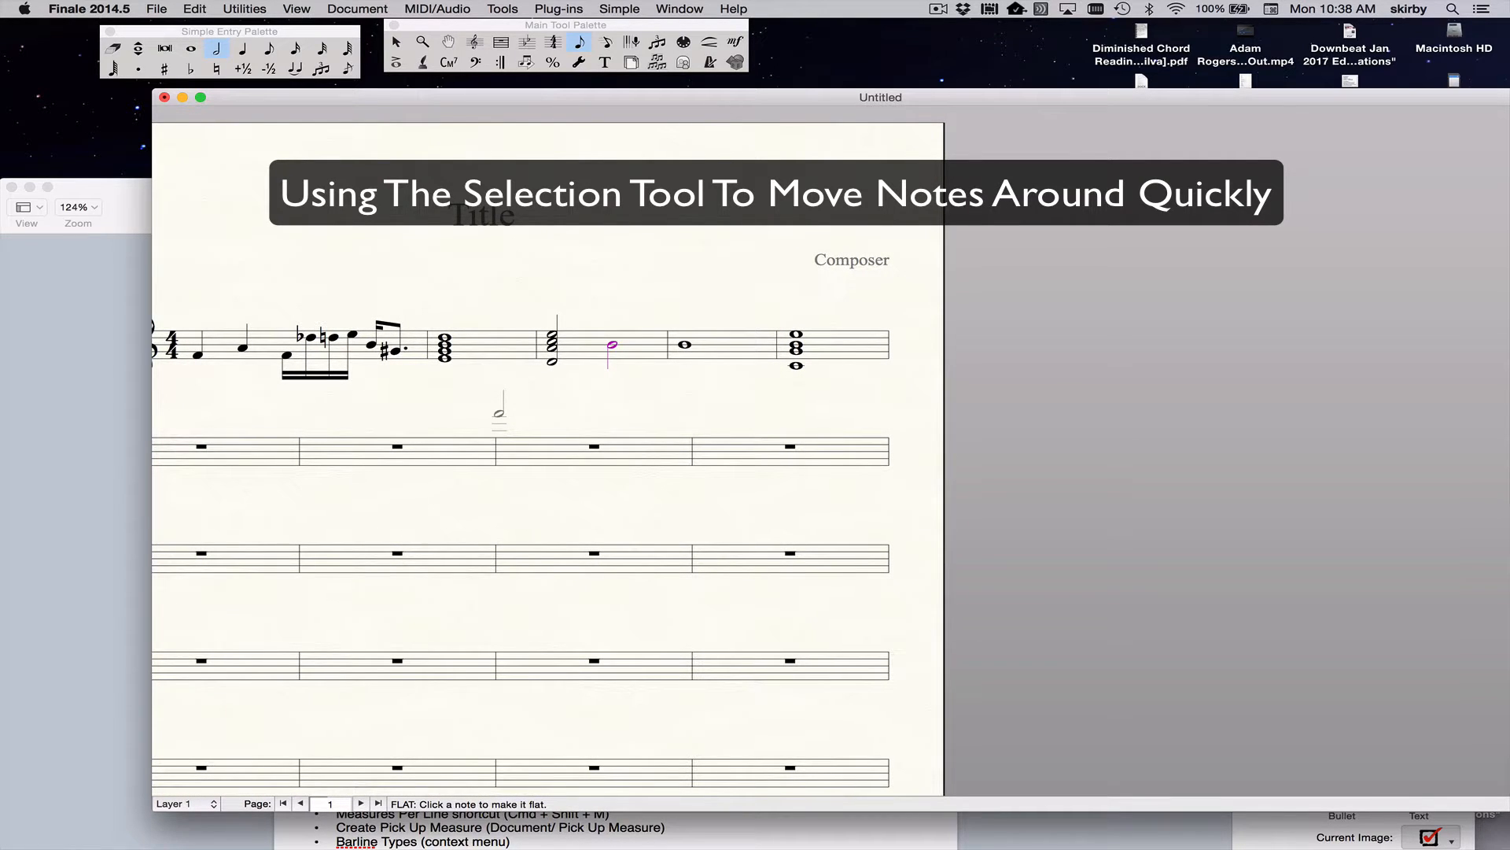
# With the Selection tool, select all of measure 1 and move its notes down one diatonic step and up two diatonic steps
pyautogui.press('Escape')
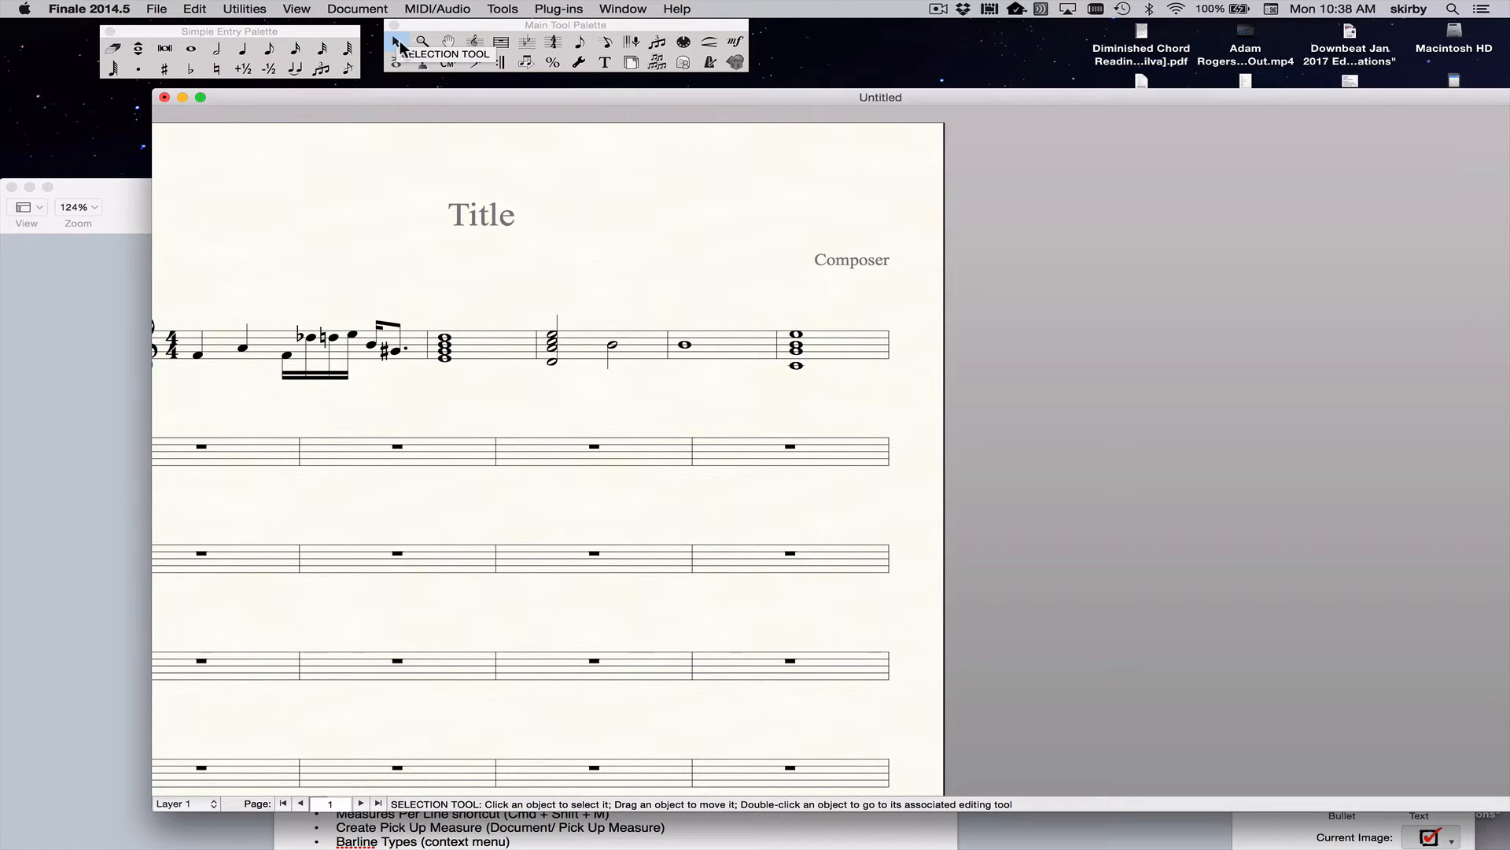
pyautogui.click(291, 347)
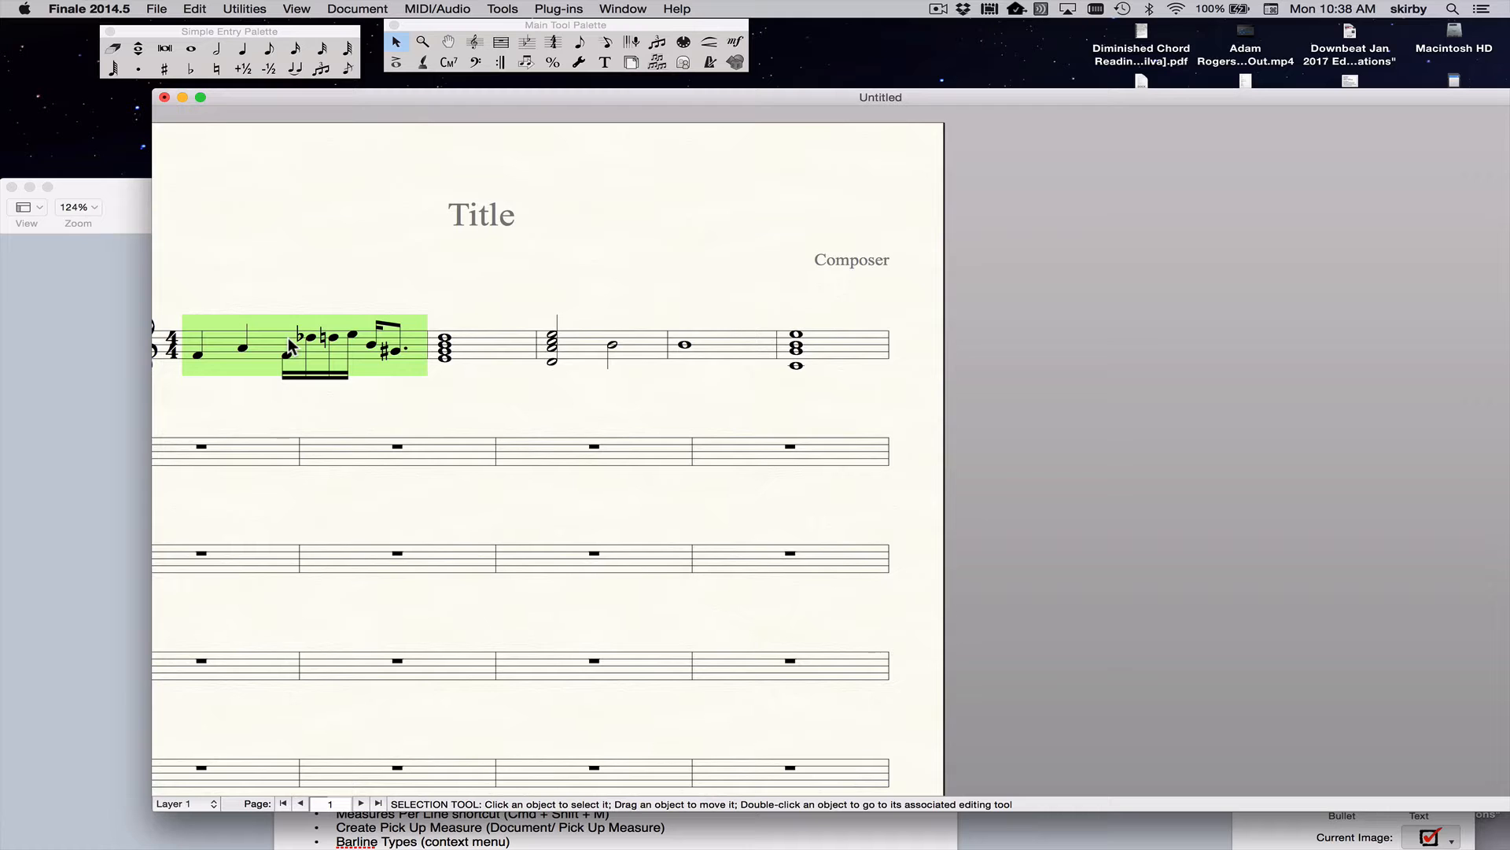
pyautogui.press('6')
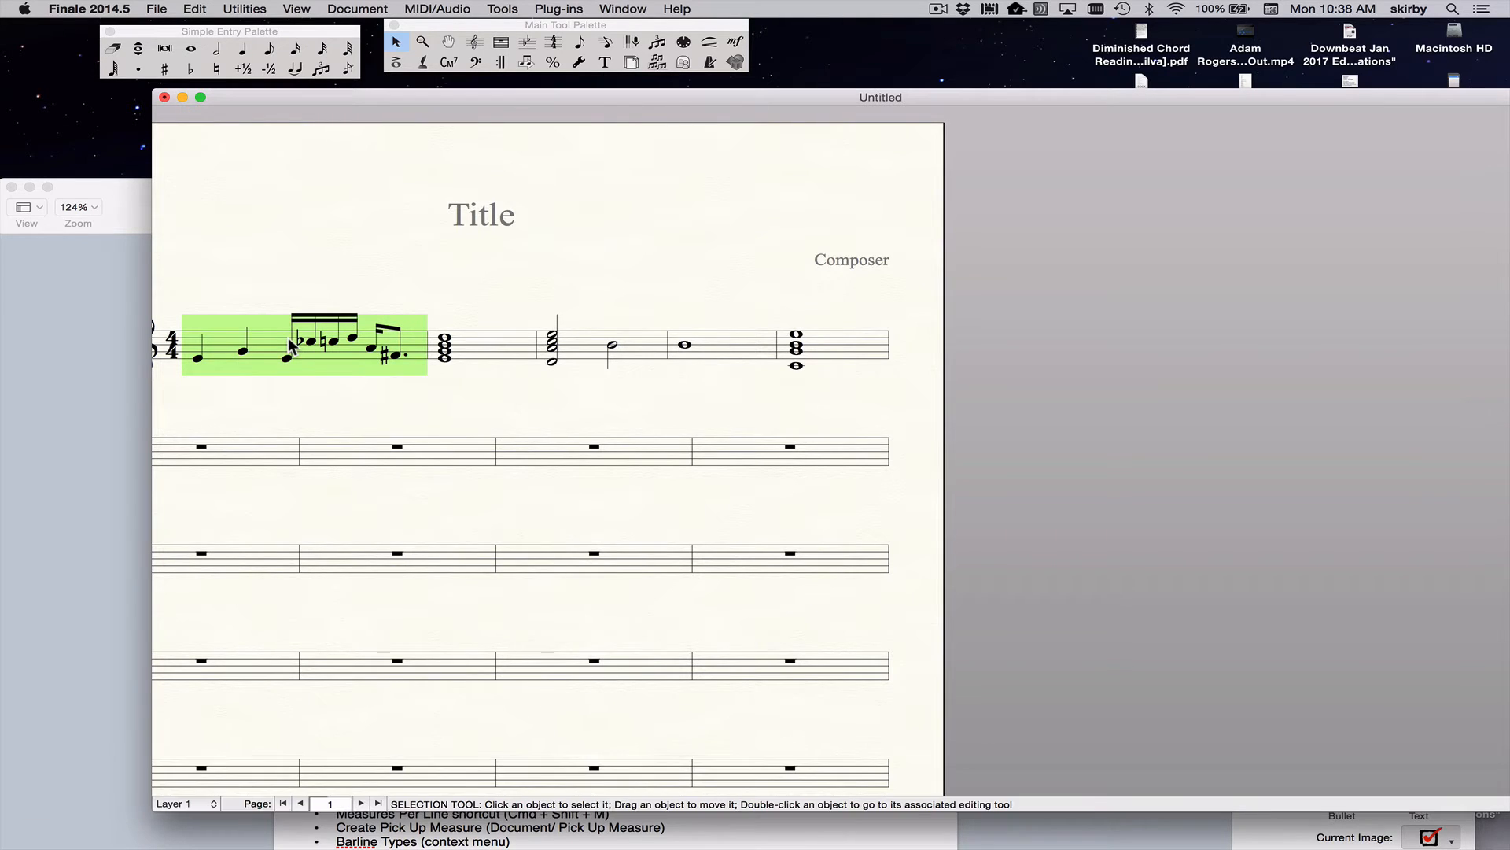
pyautogui.press('7')
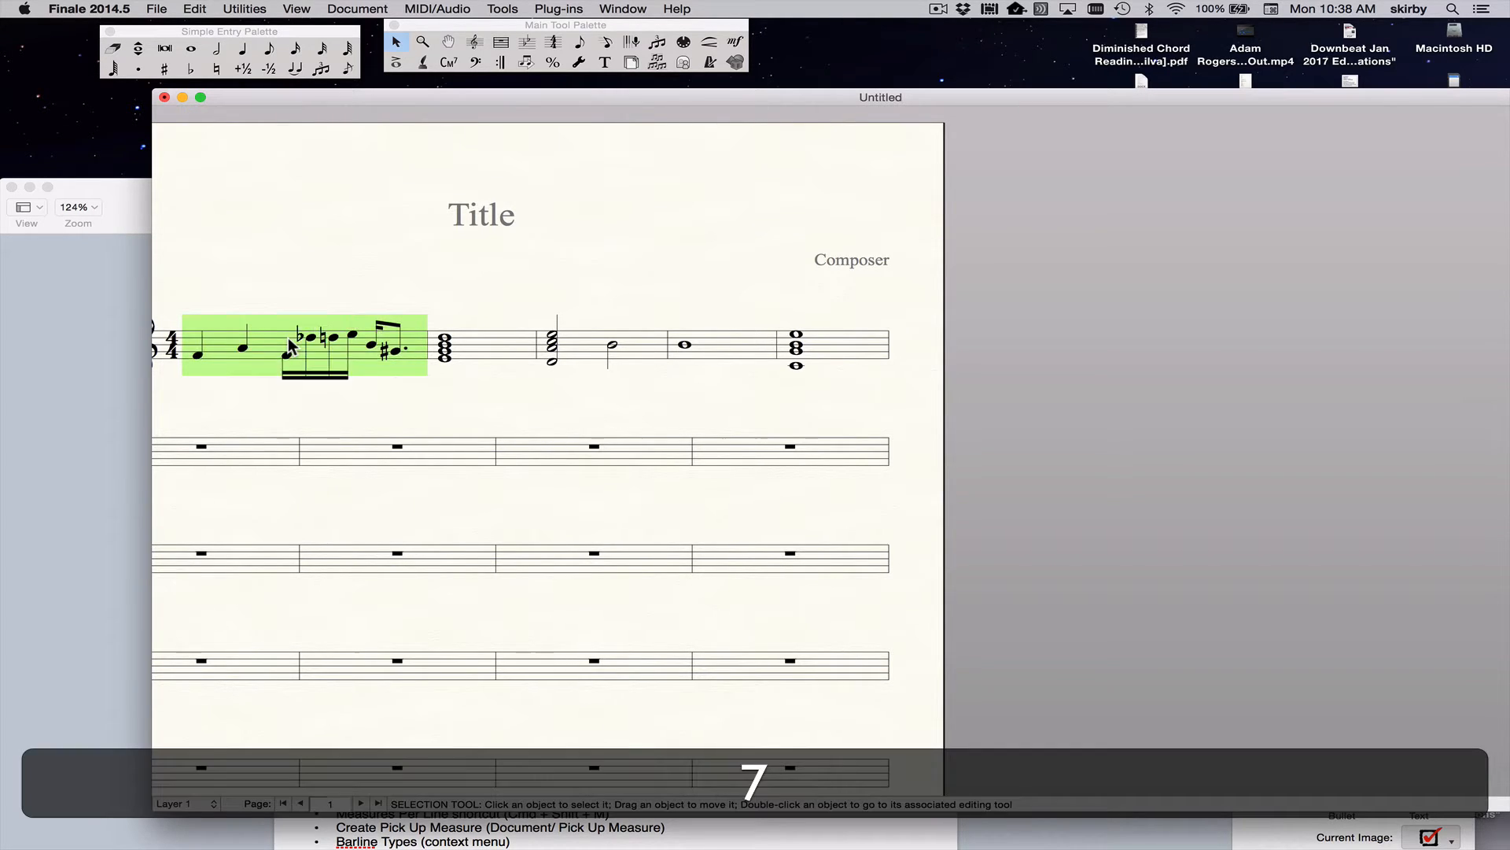
pyautogui.press('7')
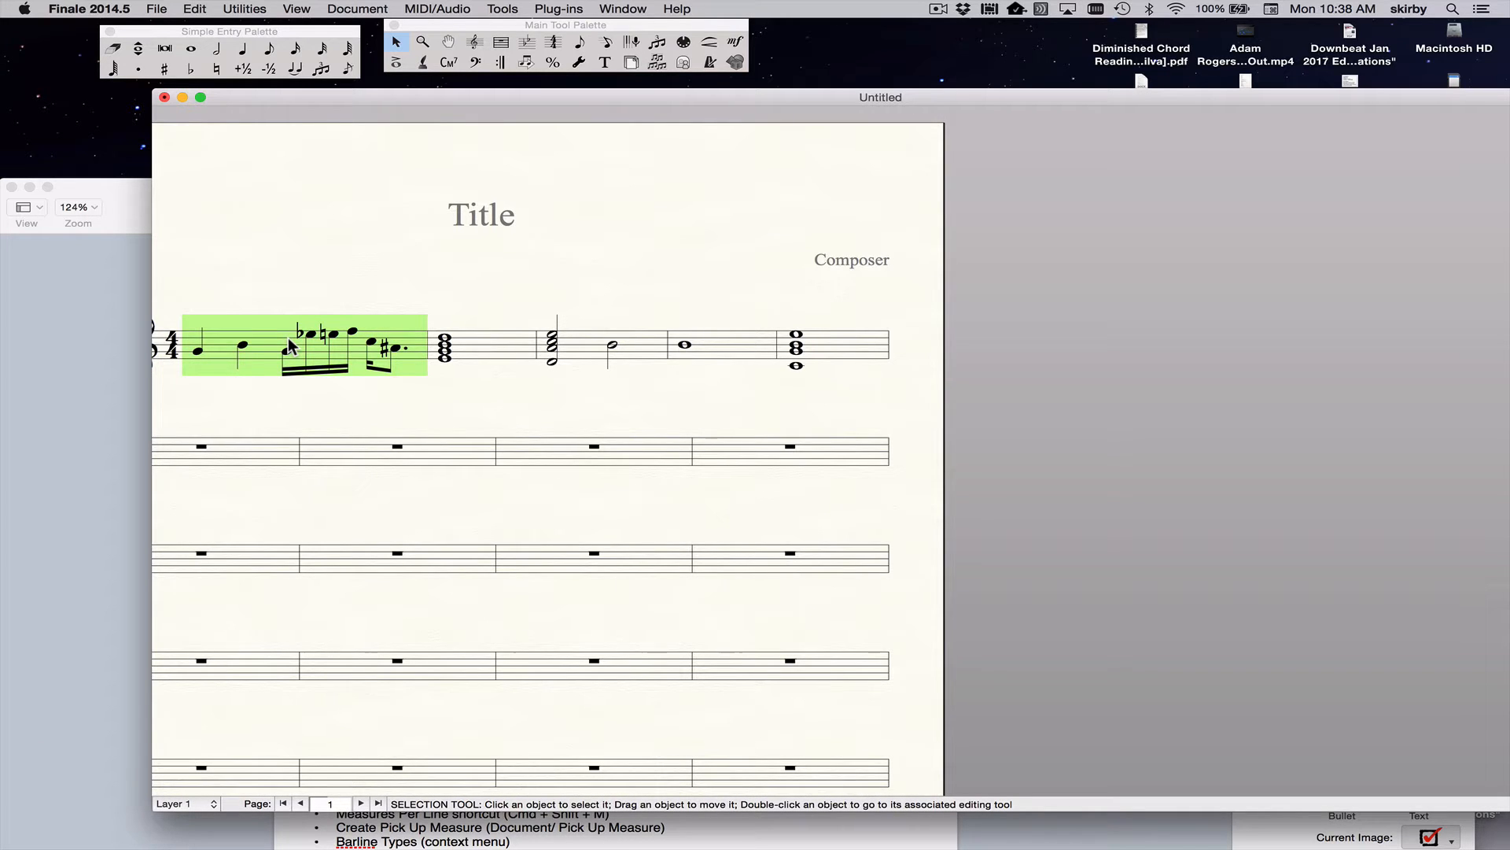
# Move the selected measure 1 notes down an octave, up two octaves and back down one octave
pyautogui.press('8')
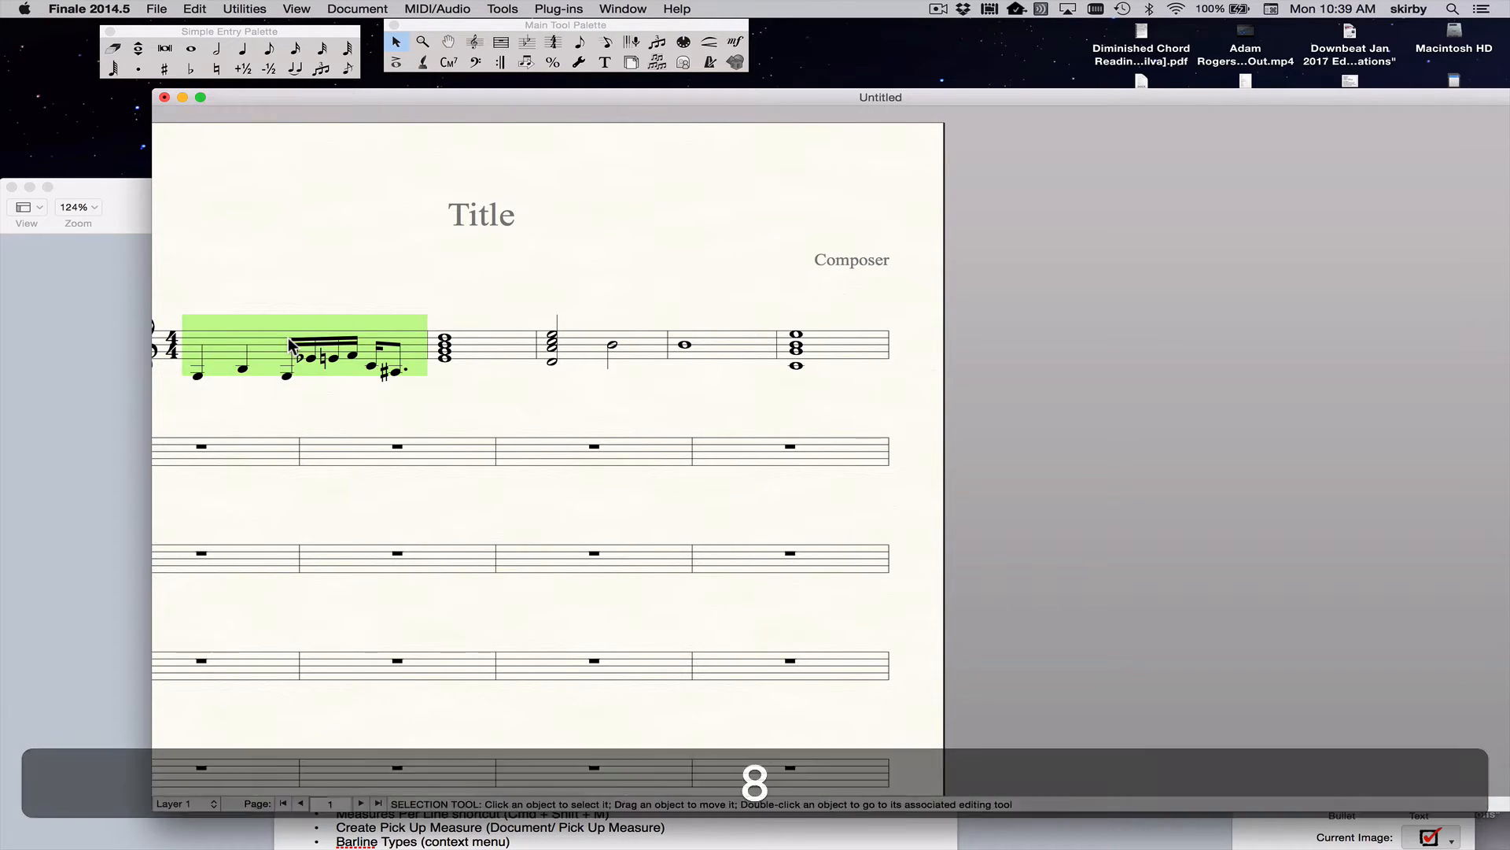
pyautogui.press('9')
pyautogui.press('9')
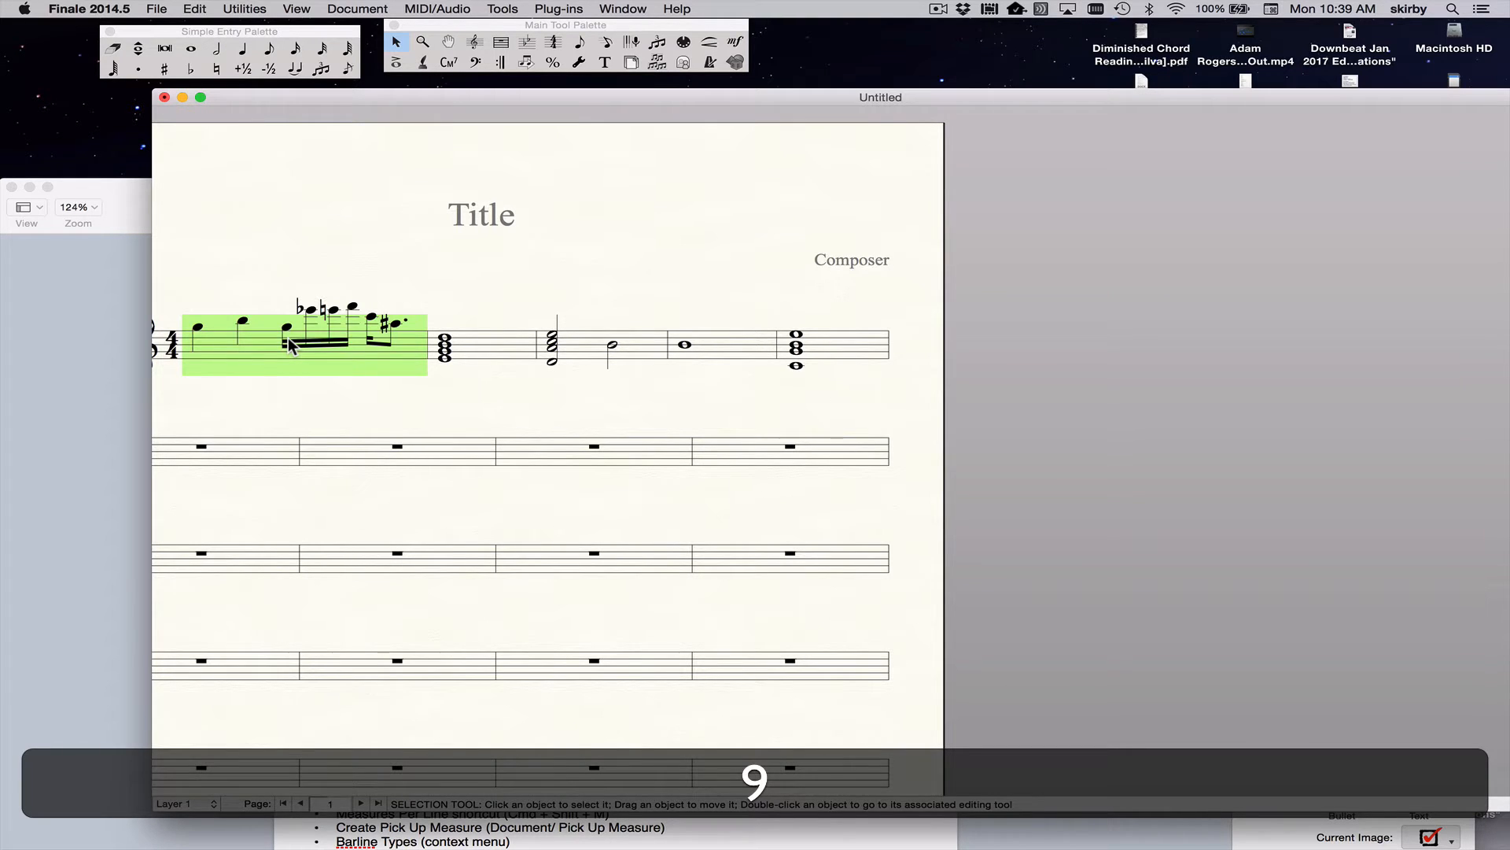
pyautogui.press('8')
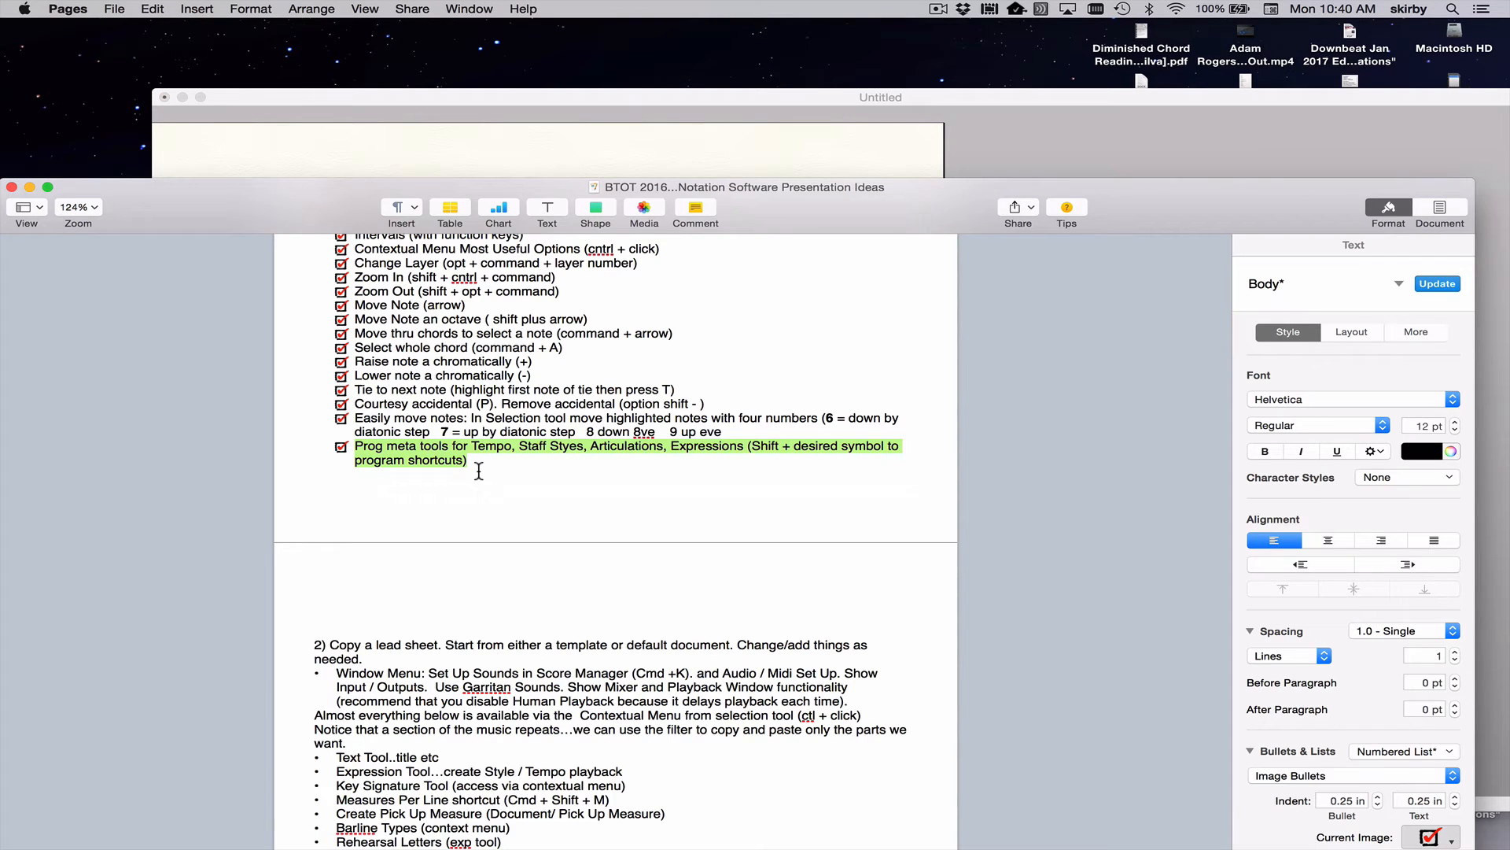
# Switch to Finale, look up the forte metatool in the expression list and attach forte to the measure 3 chord with metatool 4
pyautogui.click(469, 149)
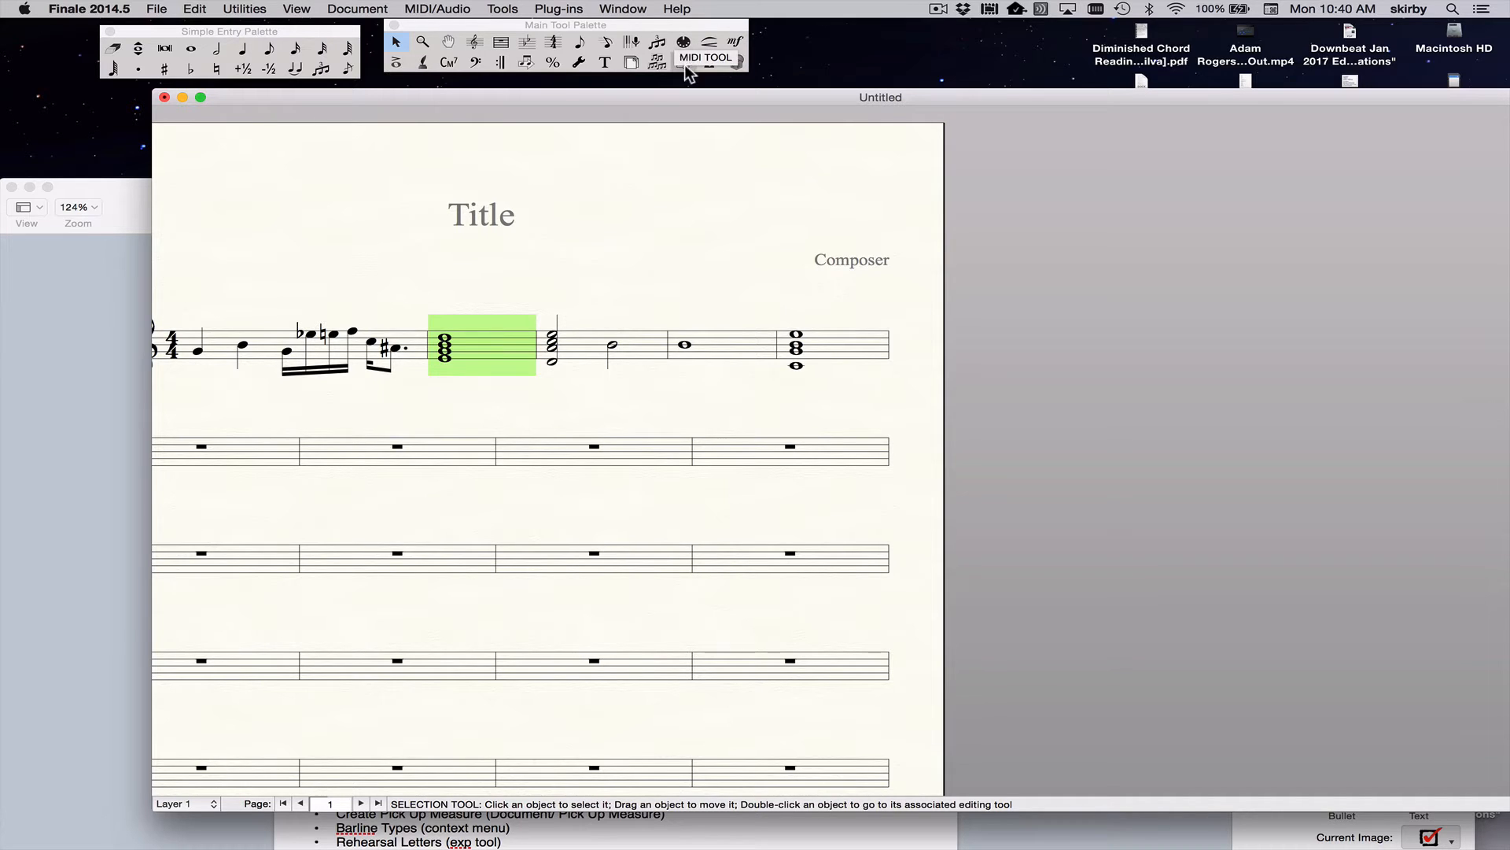
pyautogui.click(736, 42)
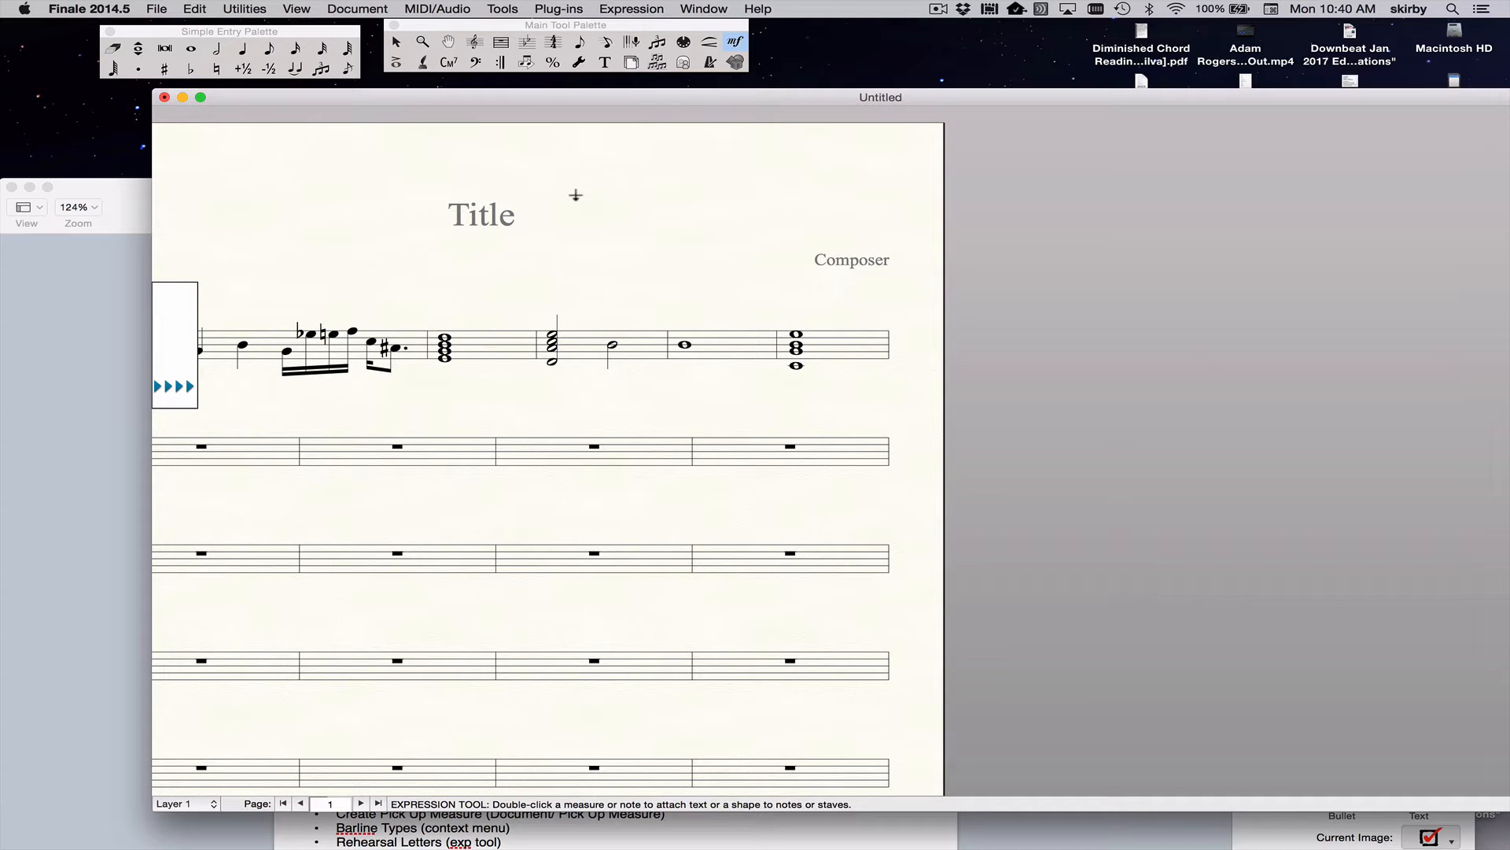
pyautogui.doubleClick(471, 332)
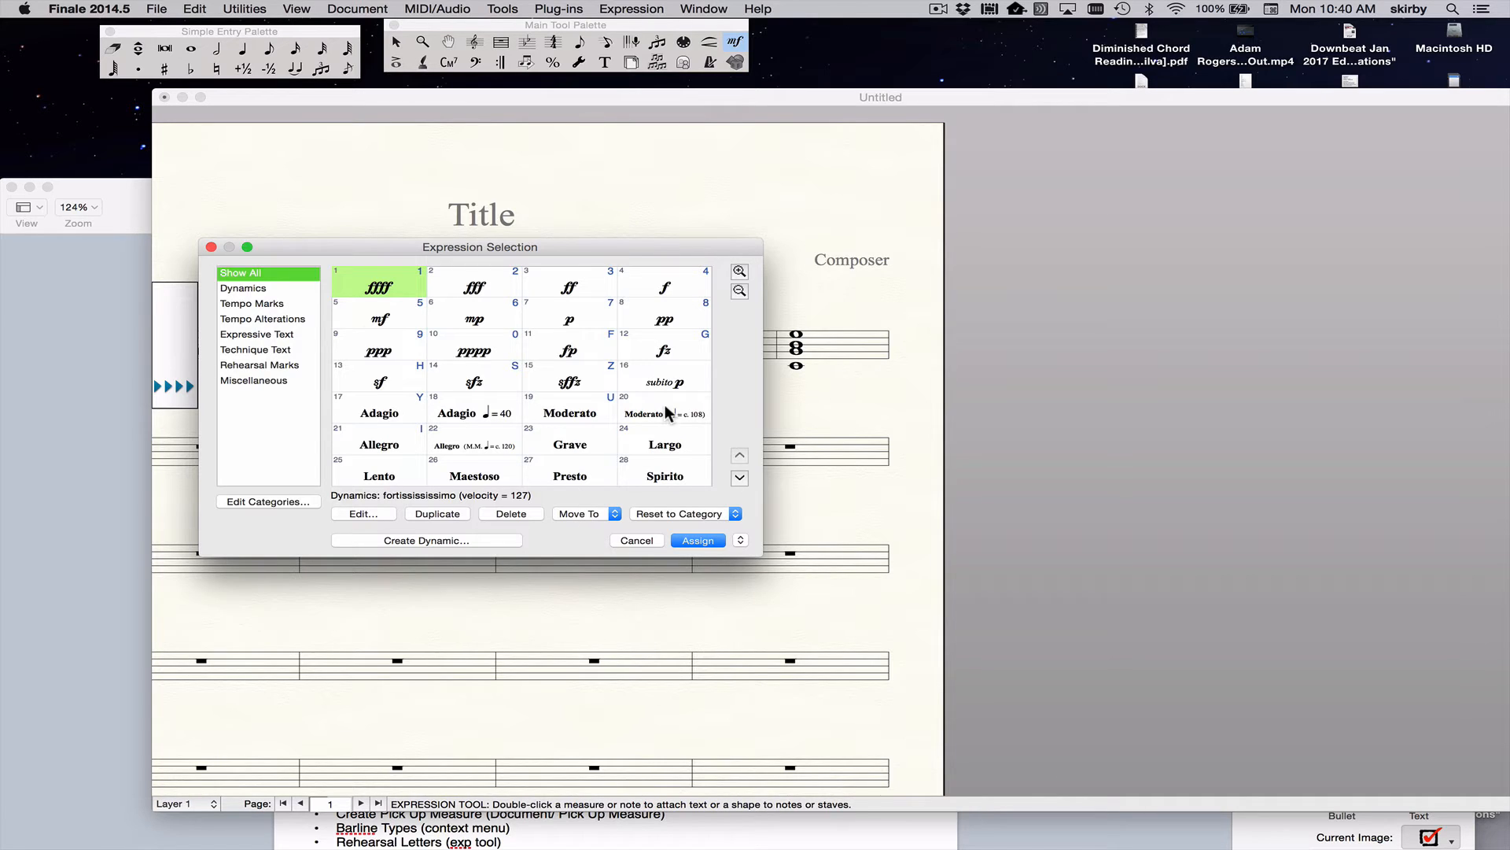
pyautogui.click(690, 288)
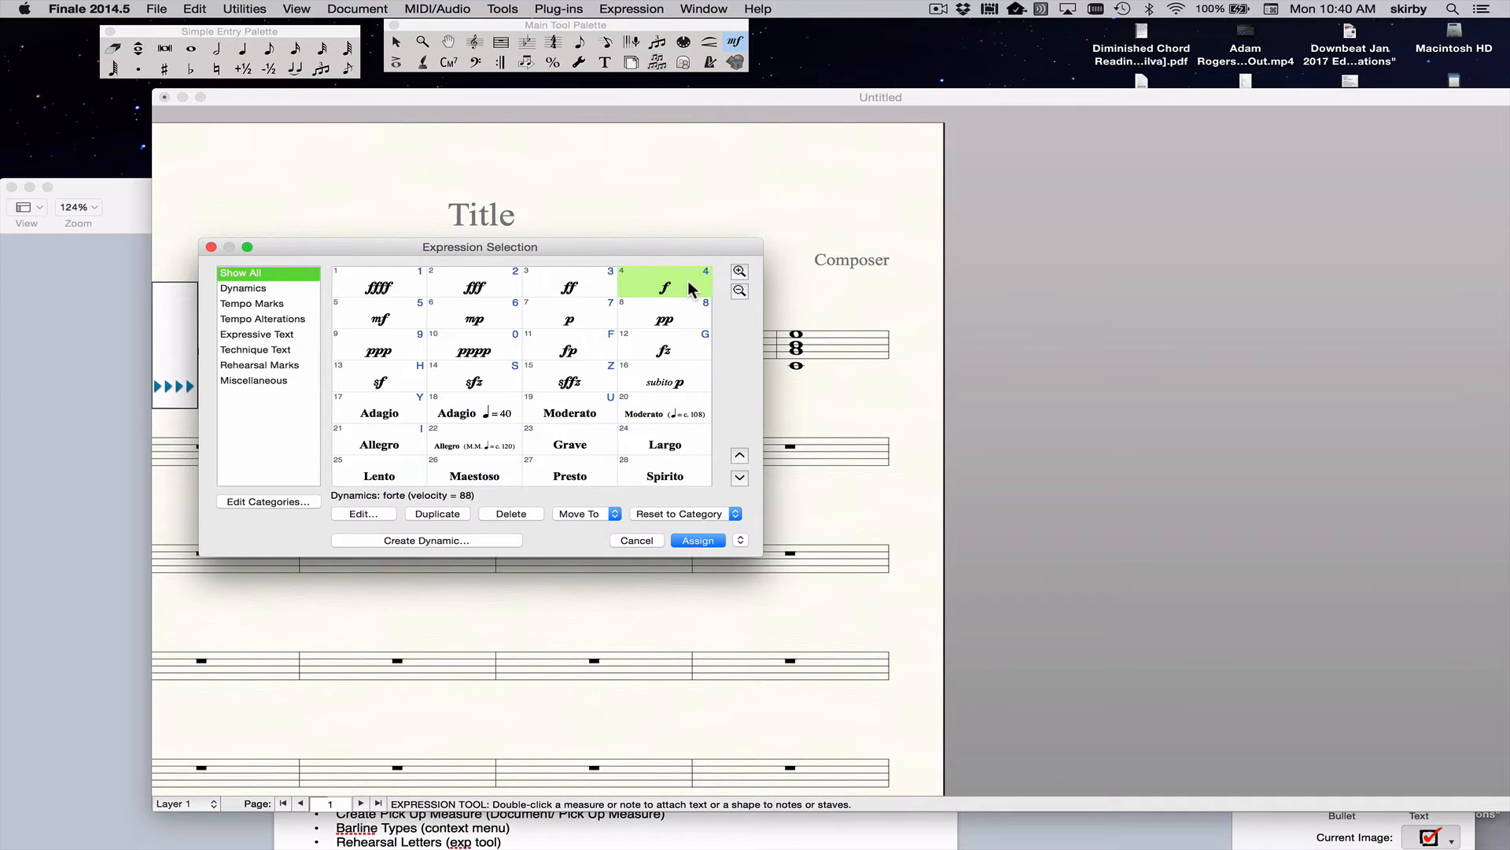
pyautogui.click(655, 543)
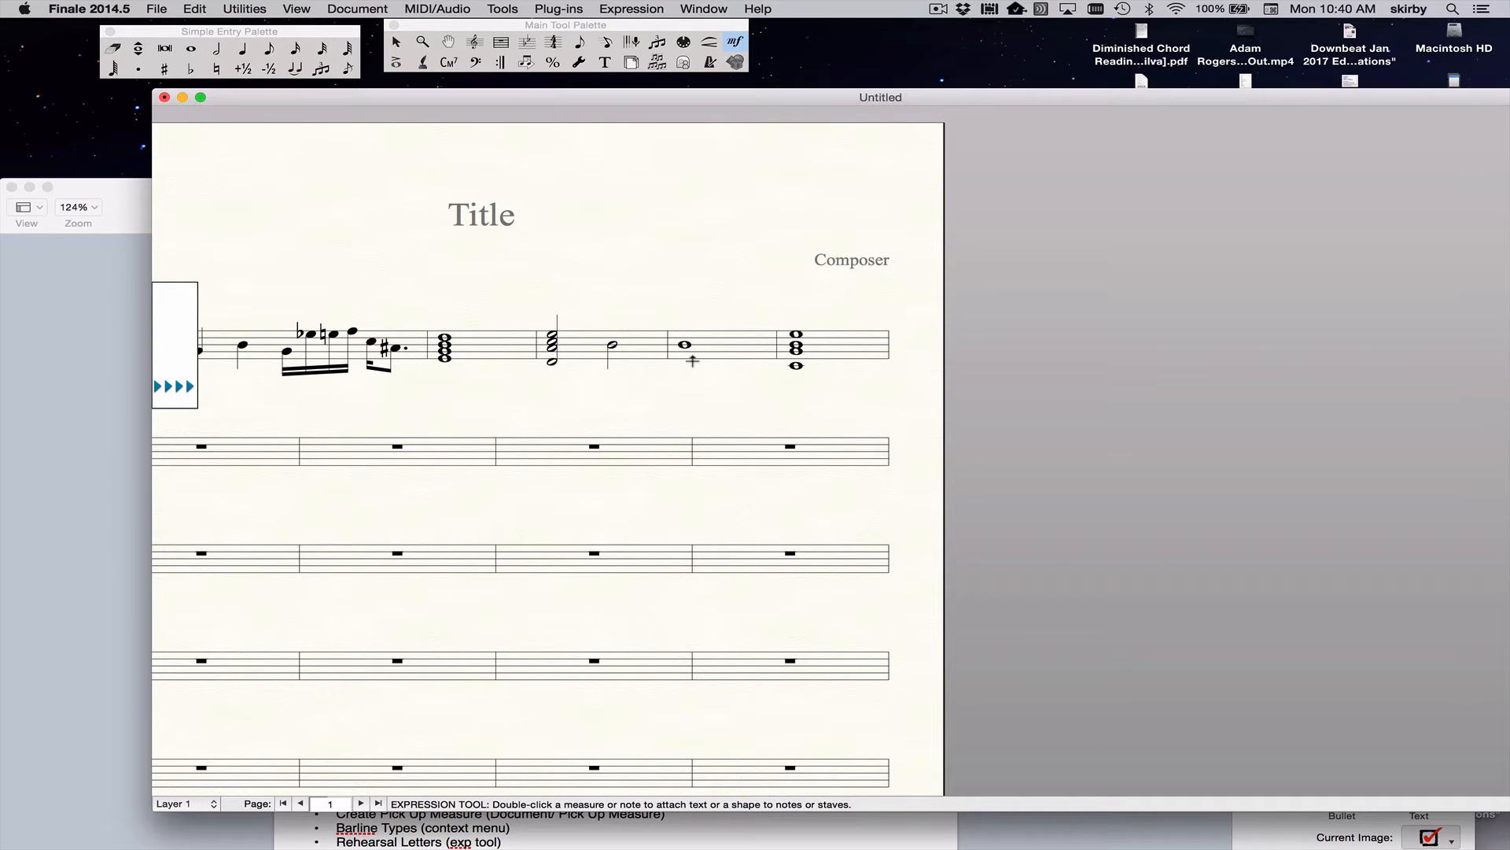
pyautogui.press('4')
pyautogui.click(558, 351)
# Program metatool 4 for the Mute expression under Technique Text and attach Mute to the whole note in measure 4
pyautogui.doubleClick(603, 345)
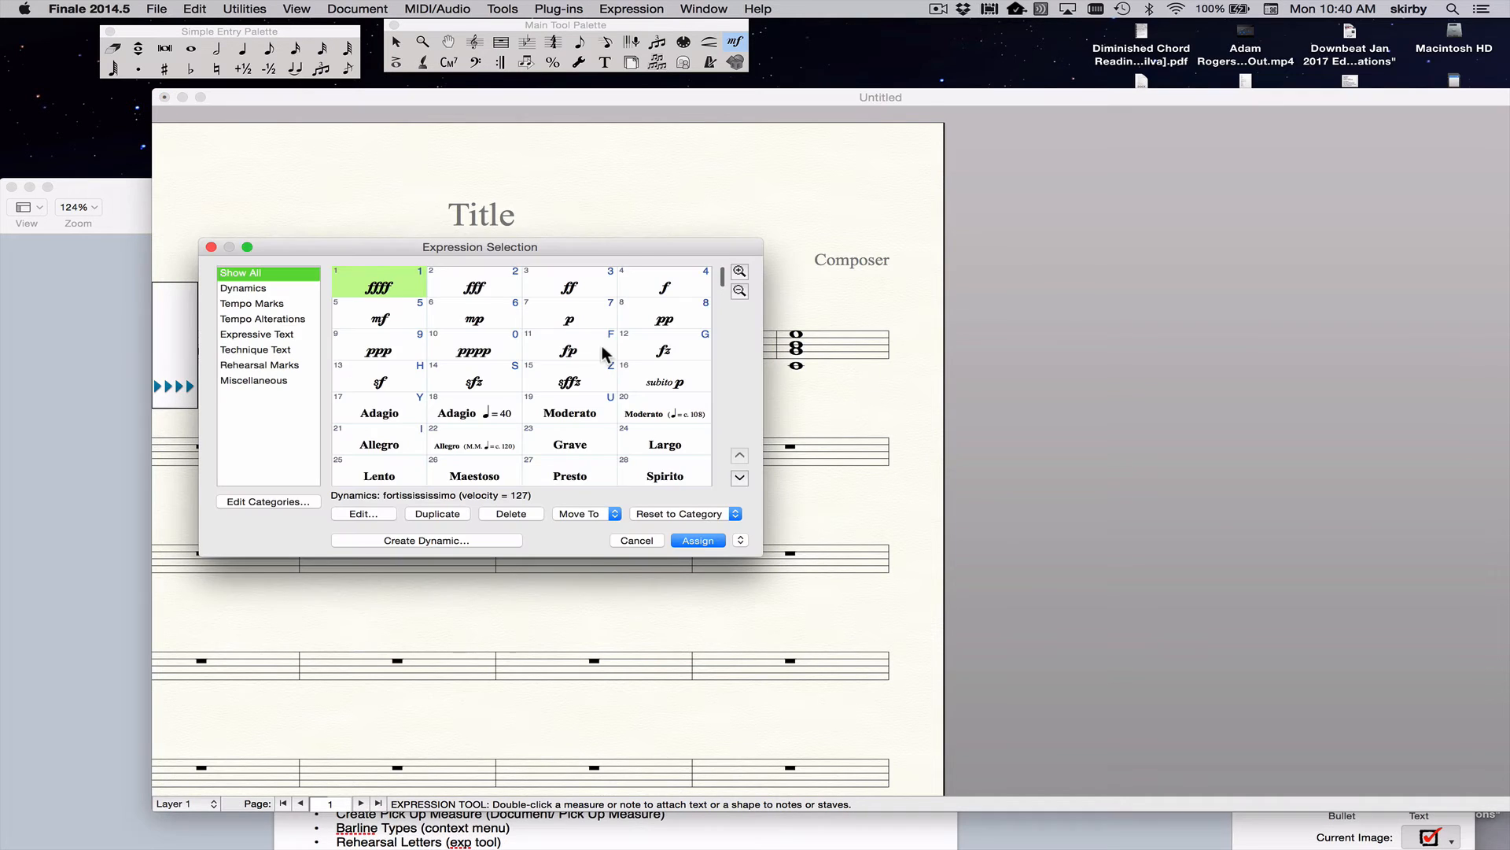
pyautogui.scroll(-15, 526, 401)
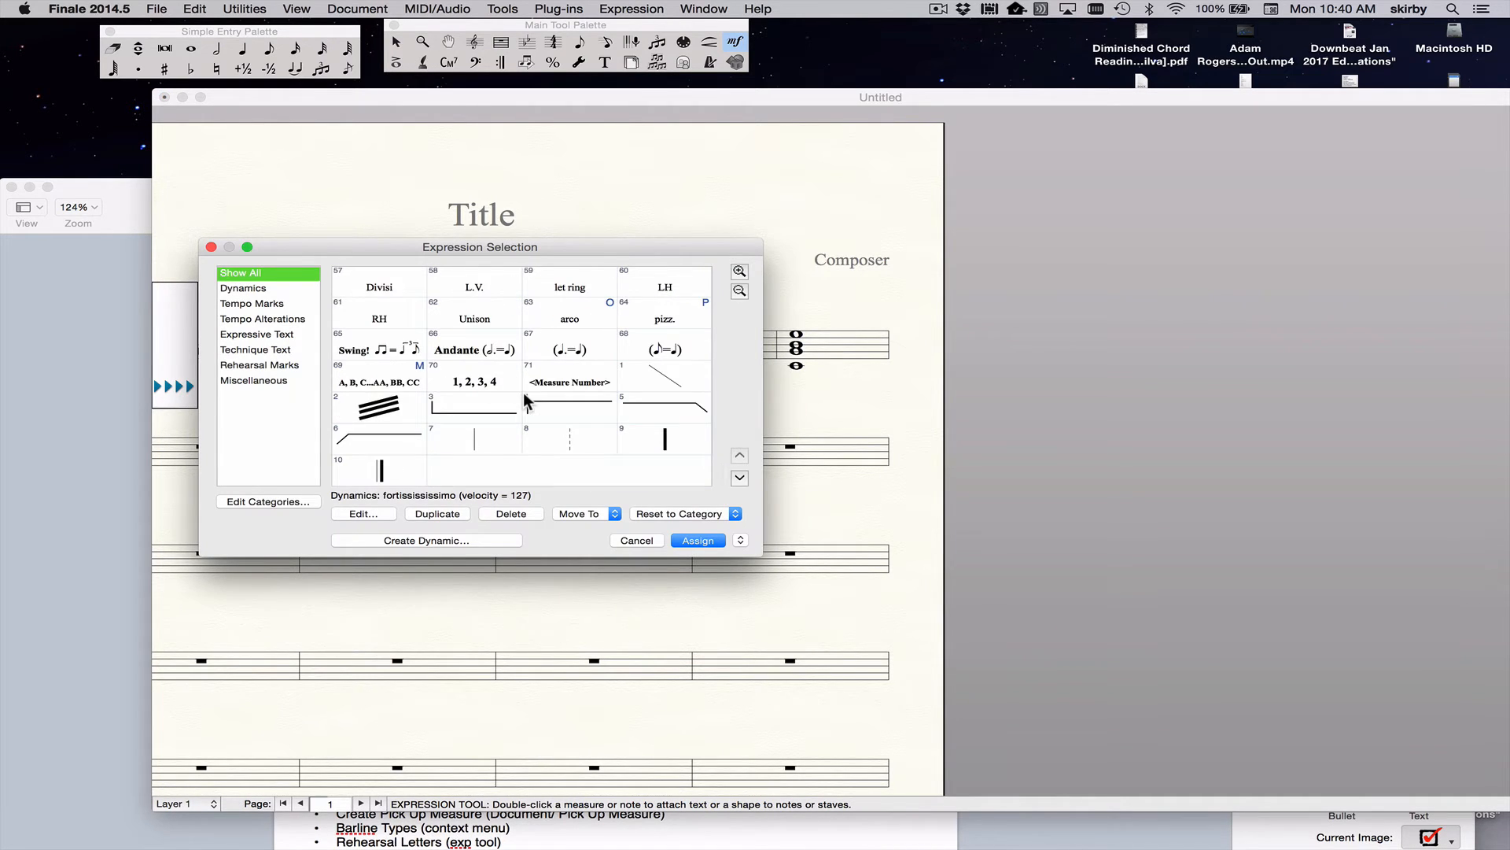
pyautogui.click(276, 351)
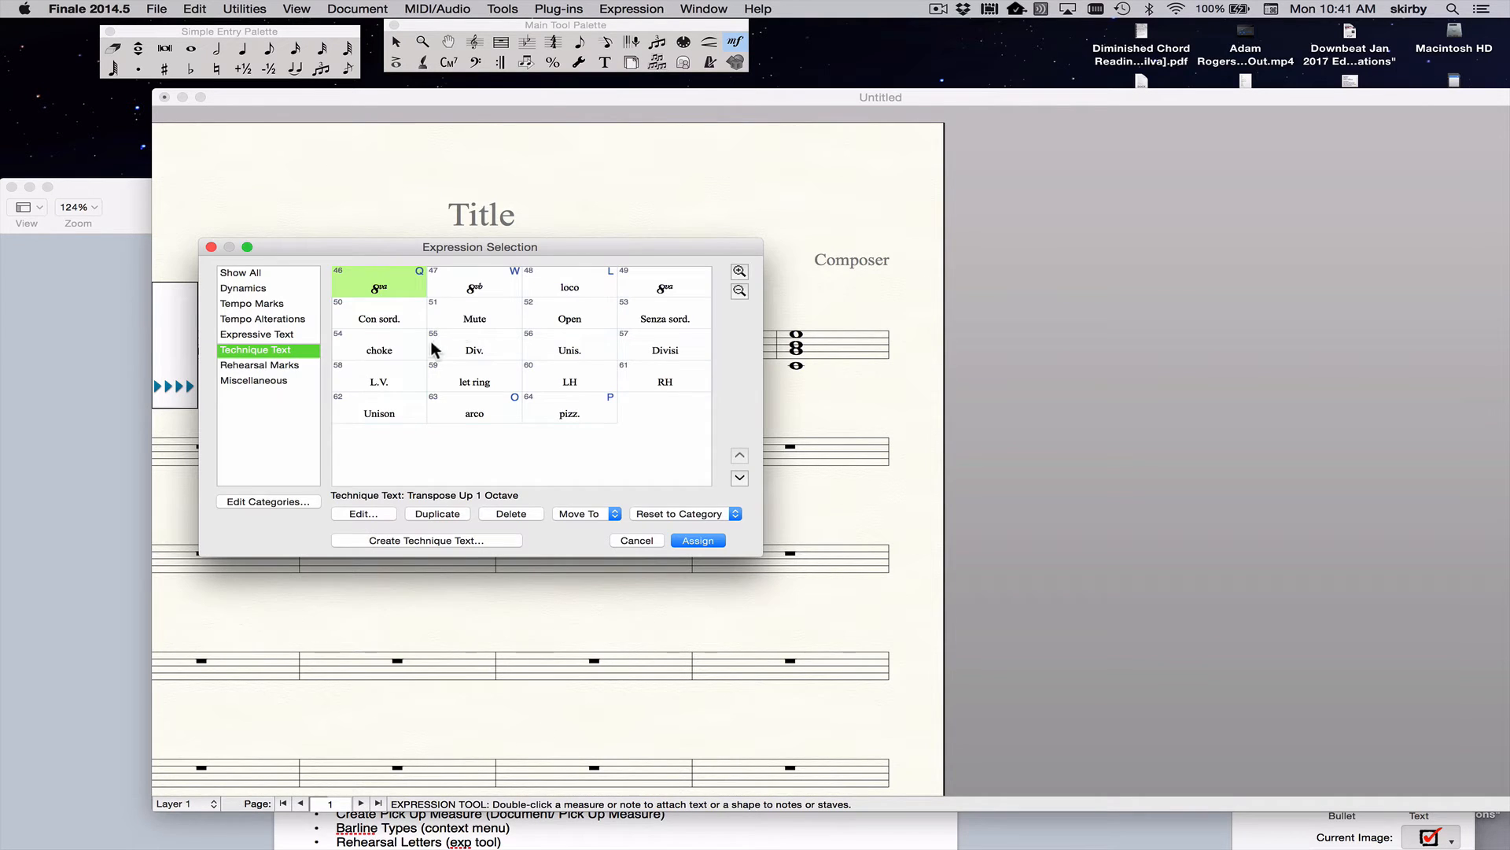
pyautogui.click(477, 318)
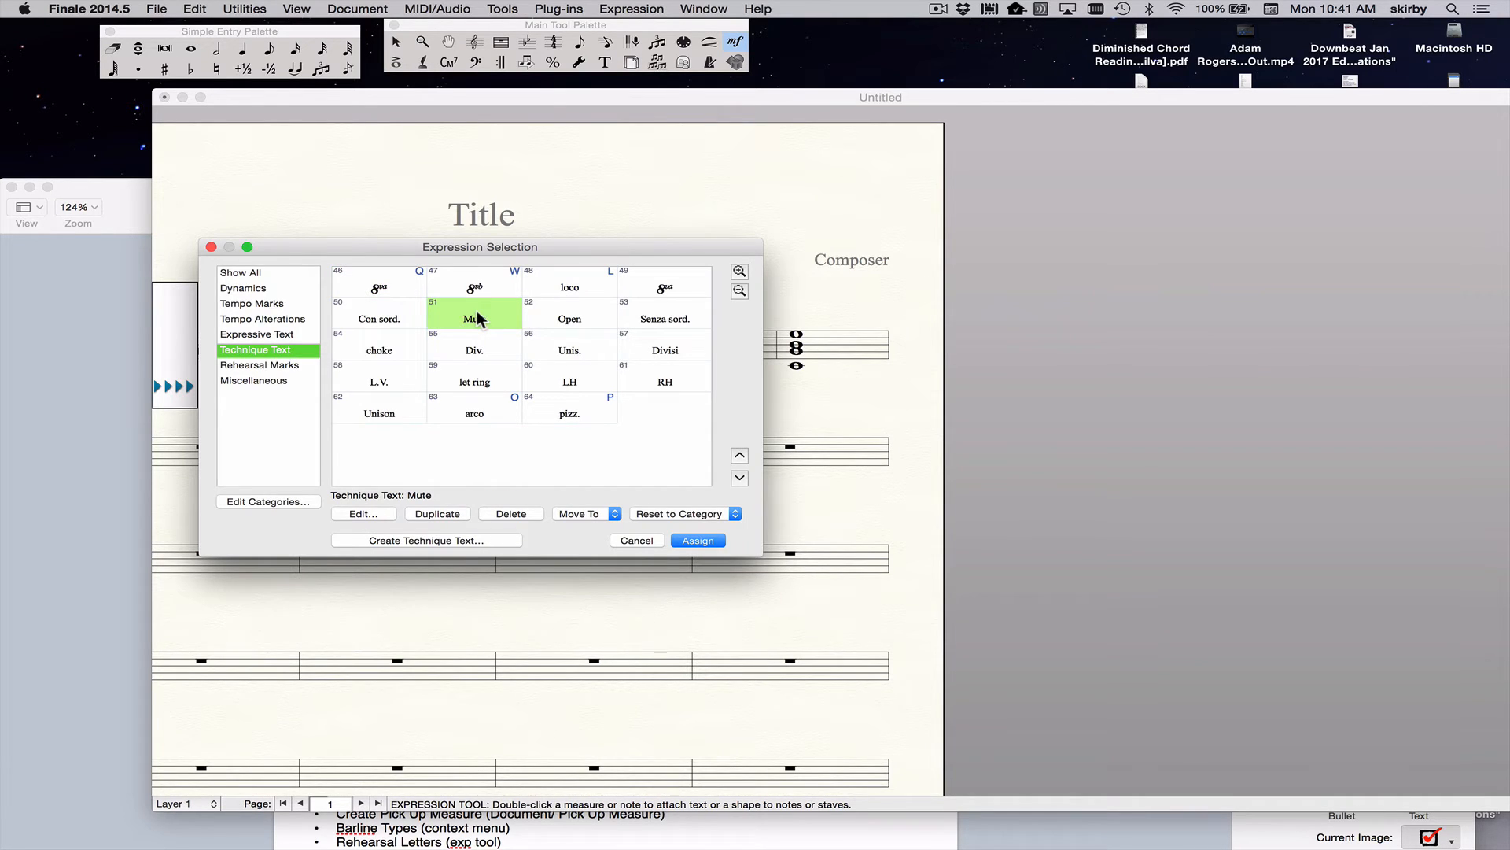
pyautogui.press('shift')
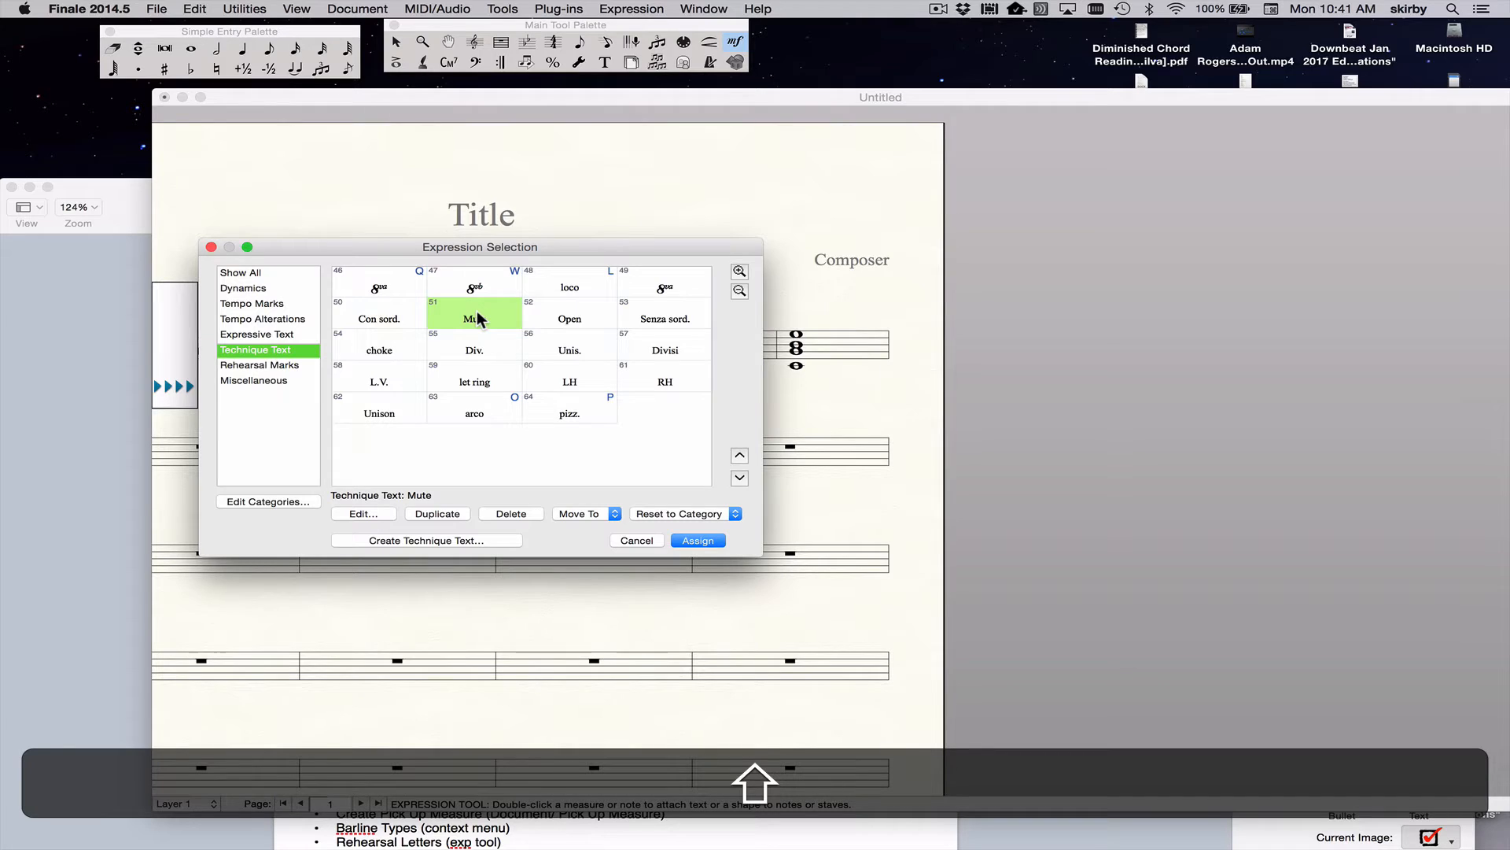
pyautogui.hotkey('shift', '4')
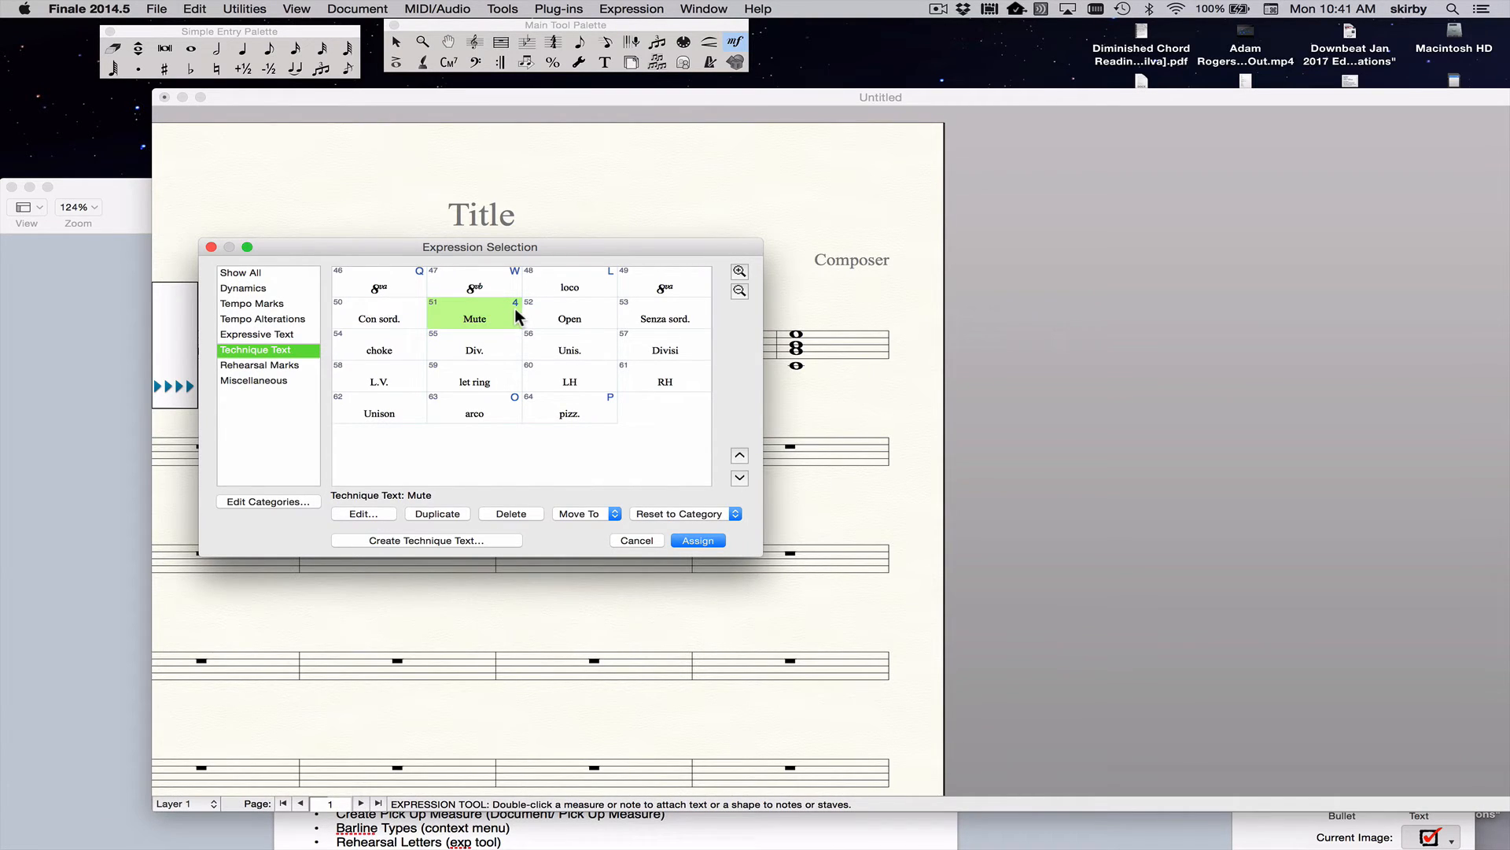
pyautogui.click(644, 541)
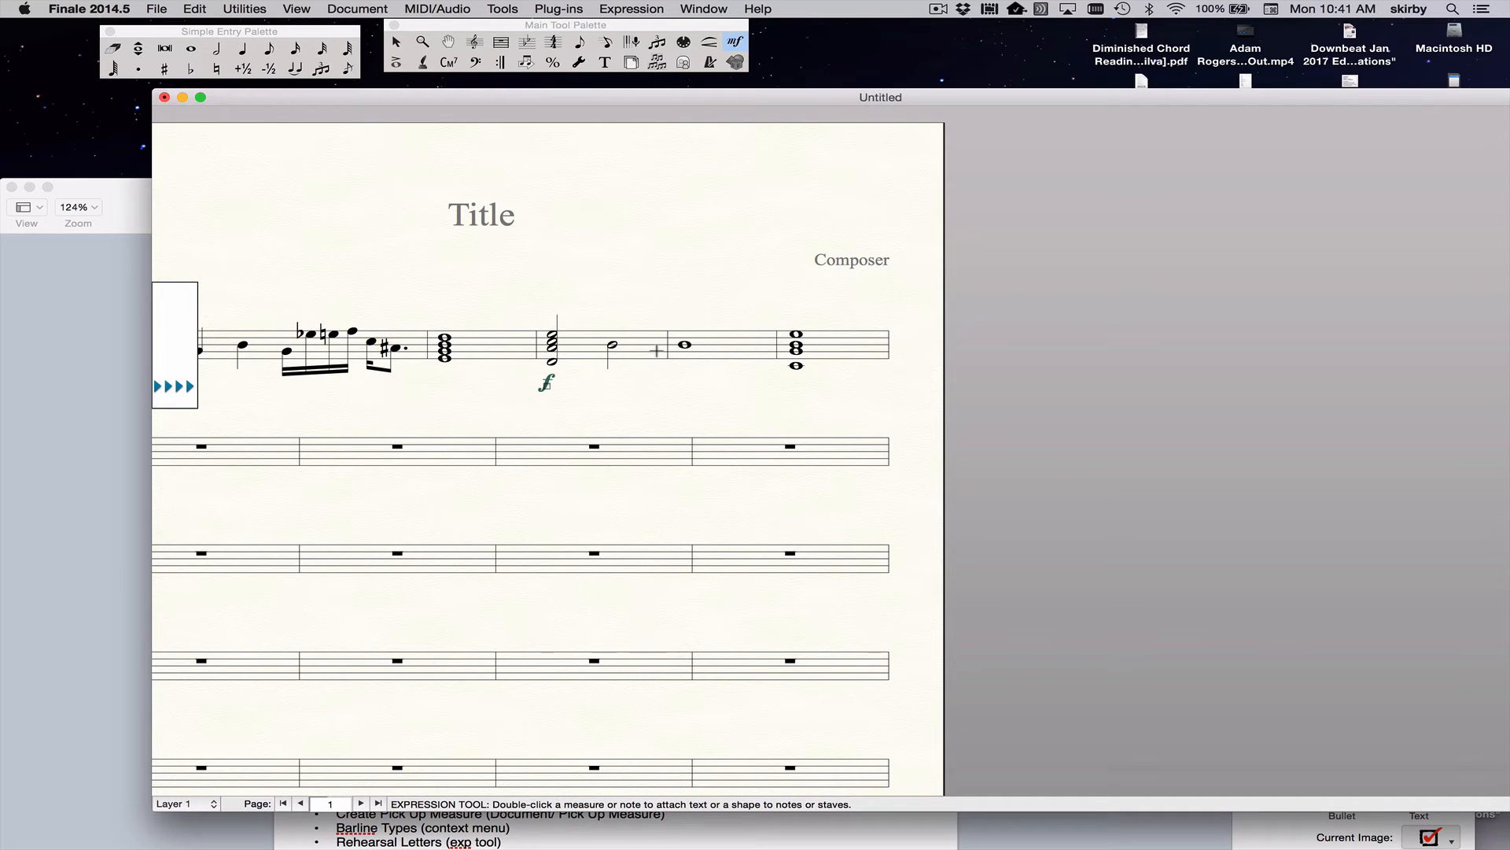
pyautogui.press('4')
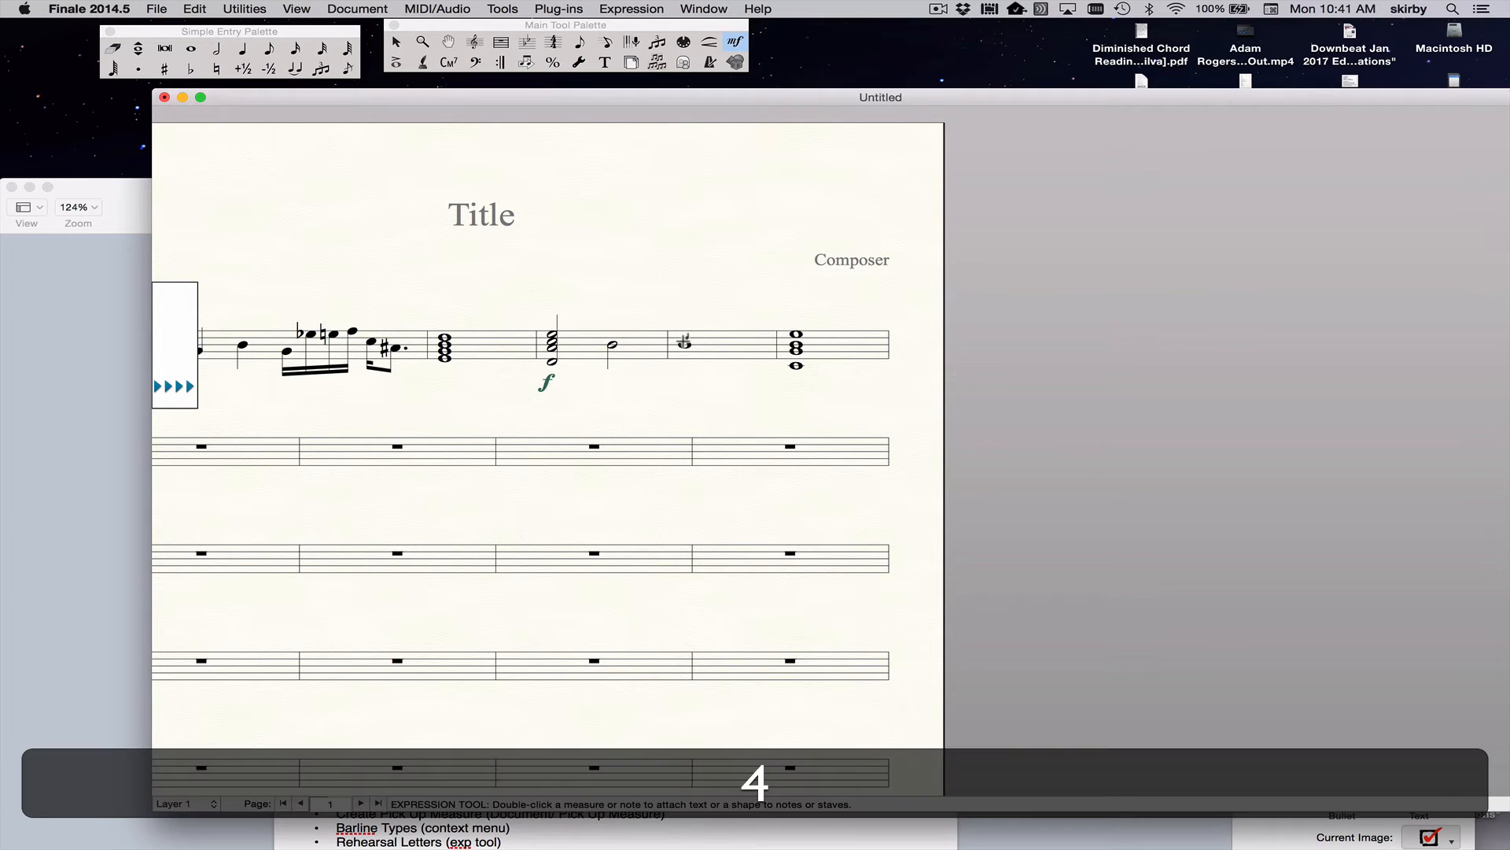
pyautogui.click(684, 341)
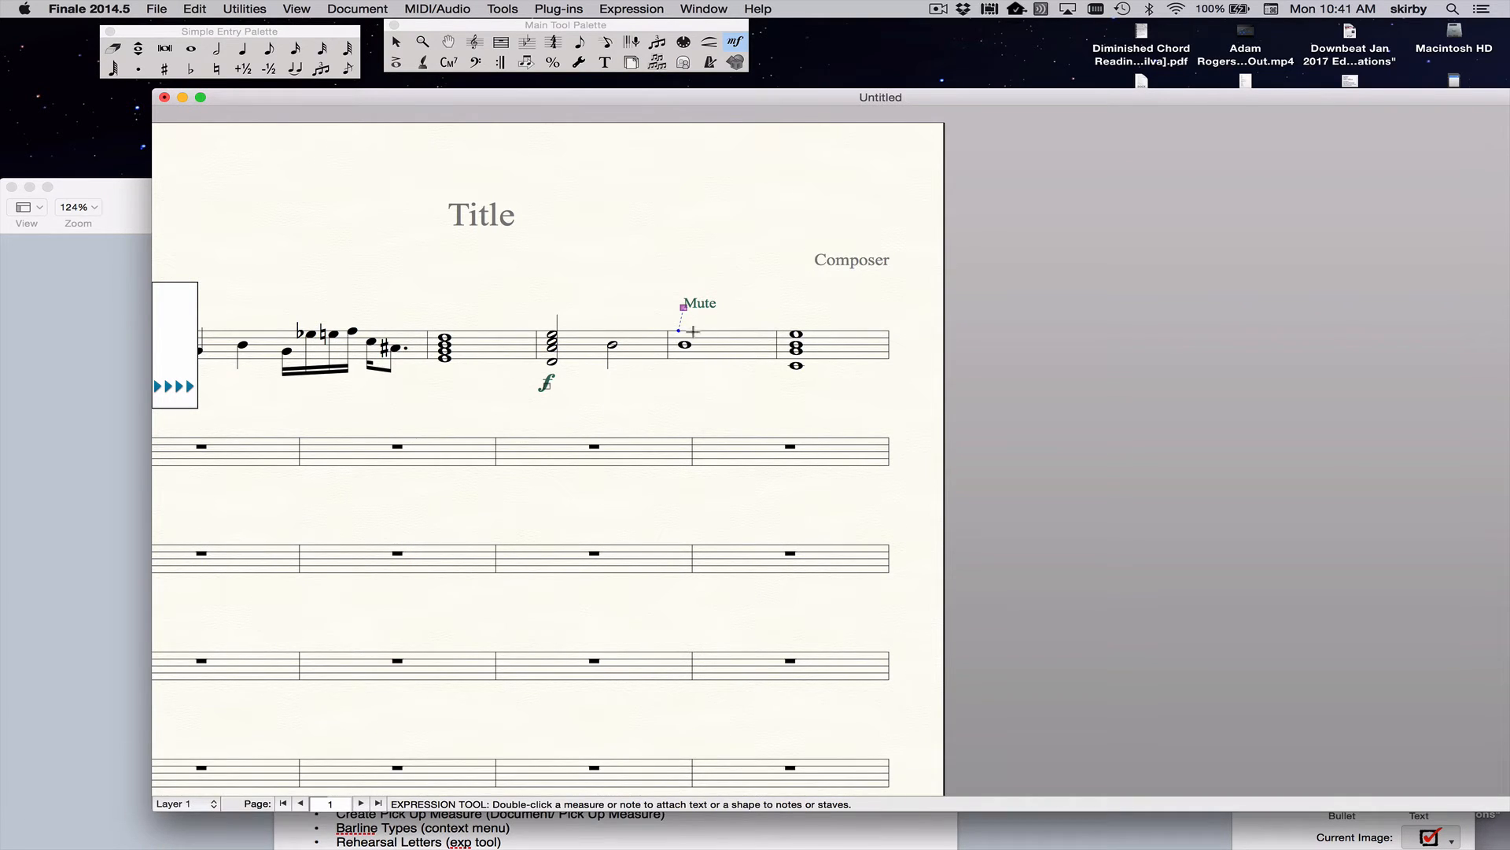
# Delete the Mute expression attached to the whole note in measure 4
pyautogui.click(678, 309)
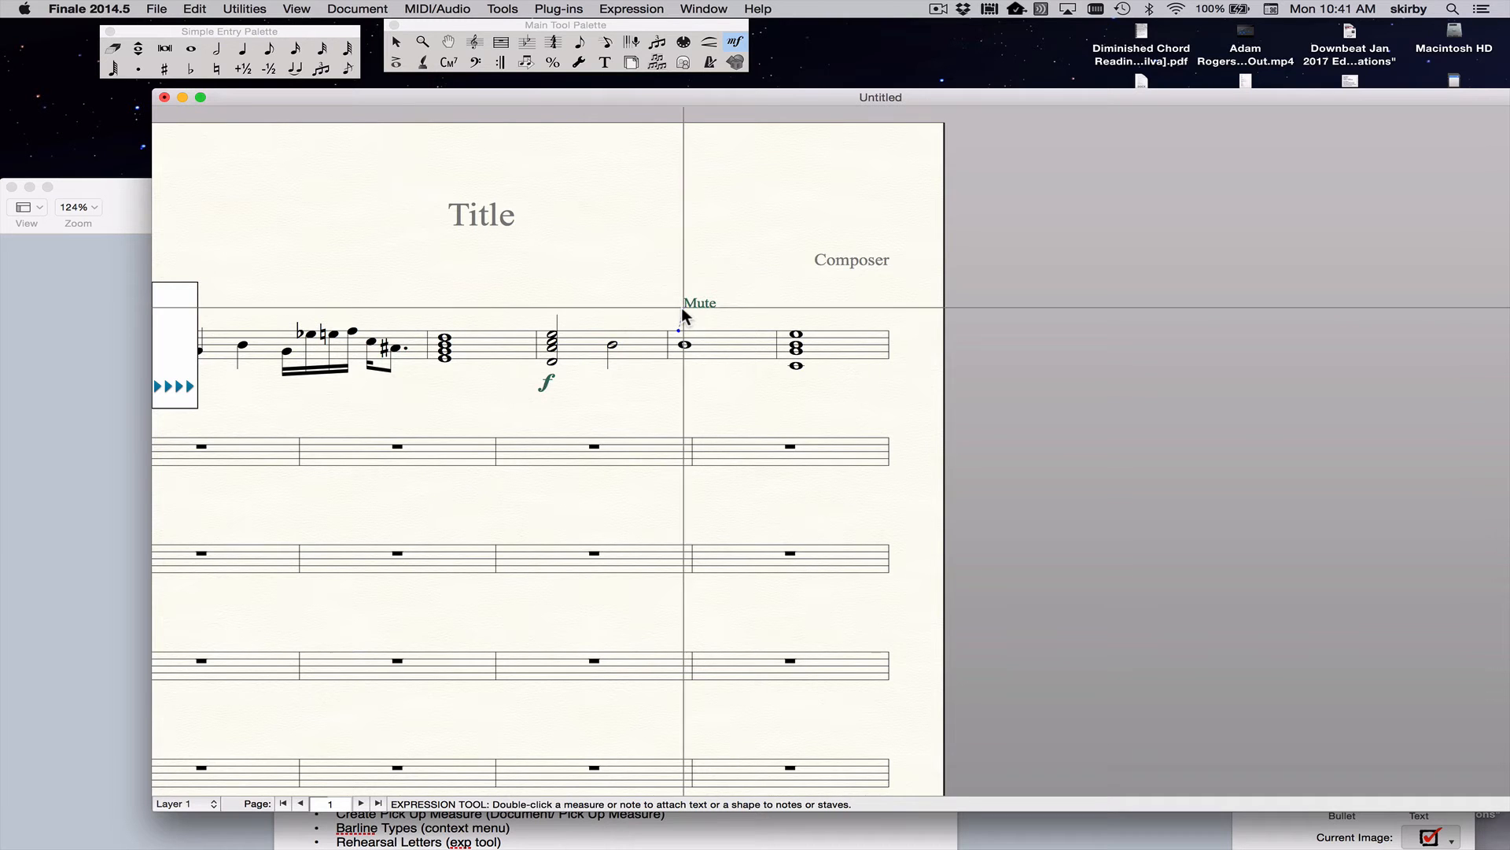
pyautogui.press('BackSpace')
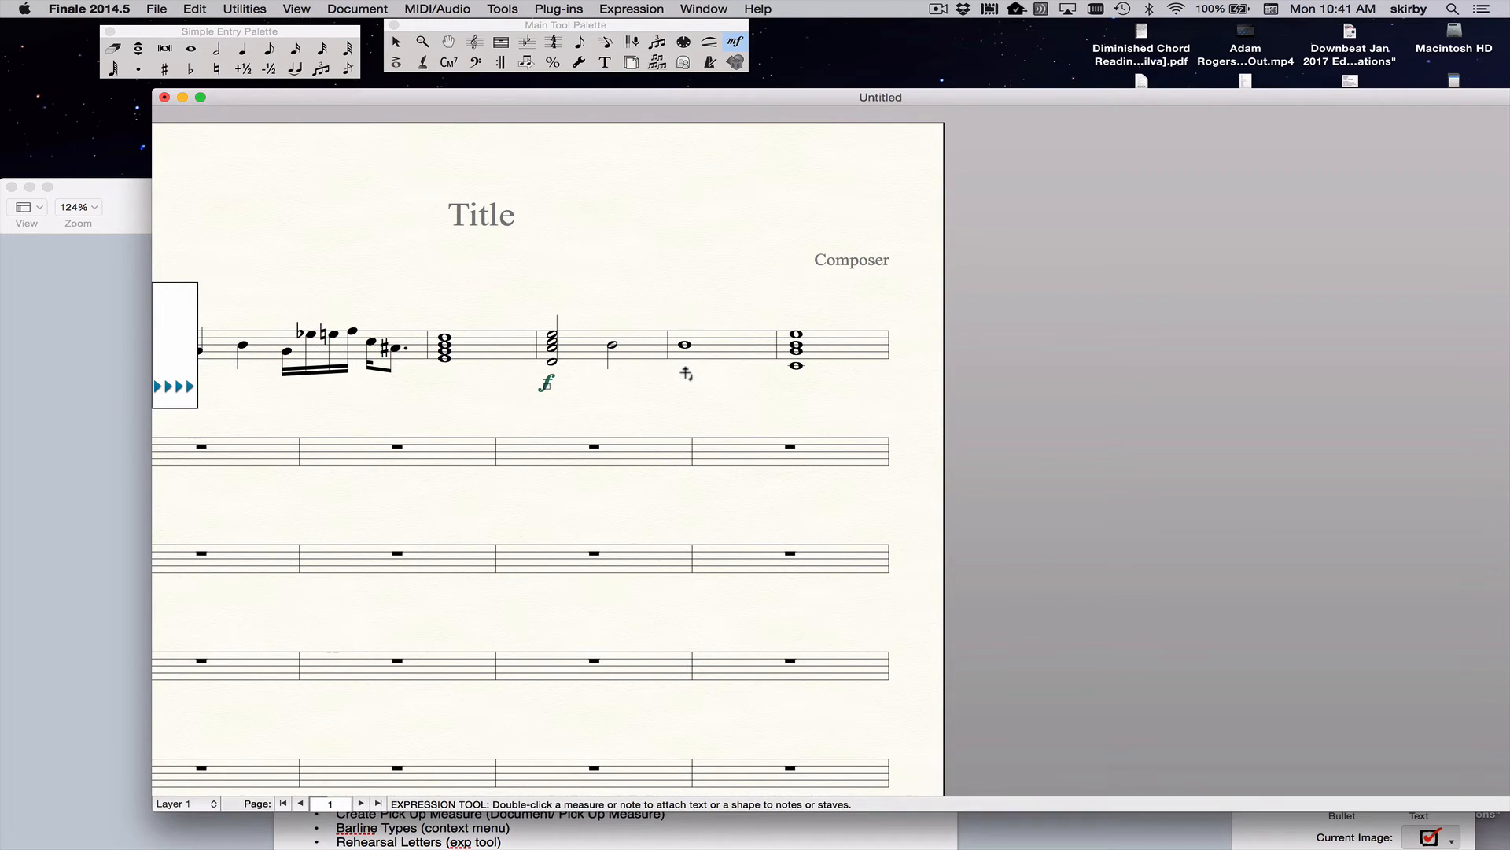
# Switch to the Pages workshop notes and review the section on copying a lead sheet and its sample lead sheet
pyautogui.press('alt')
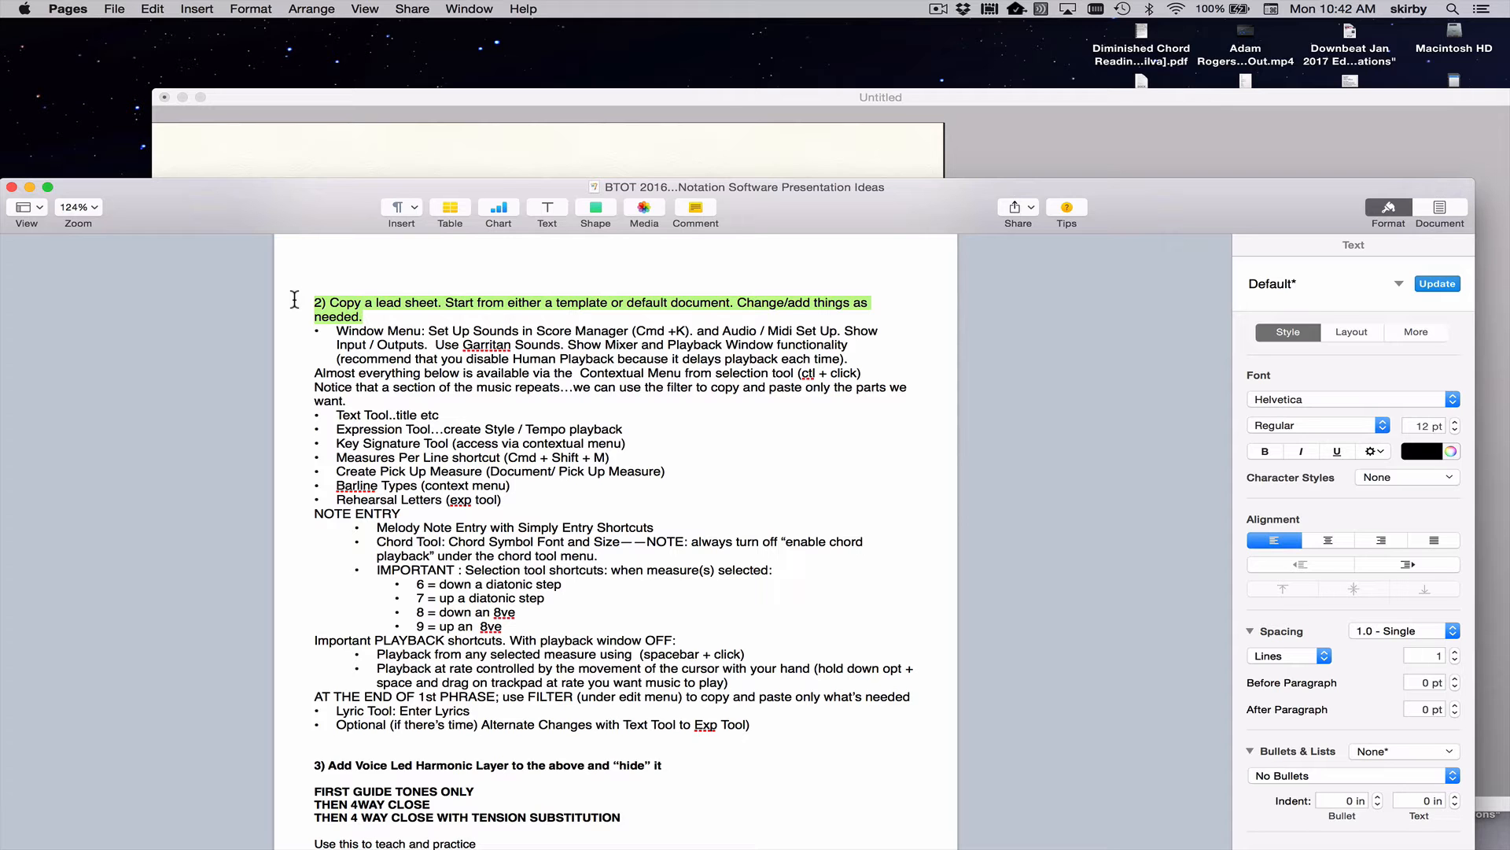
pyautogui.scroll(-15, 294, 299)
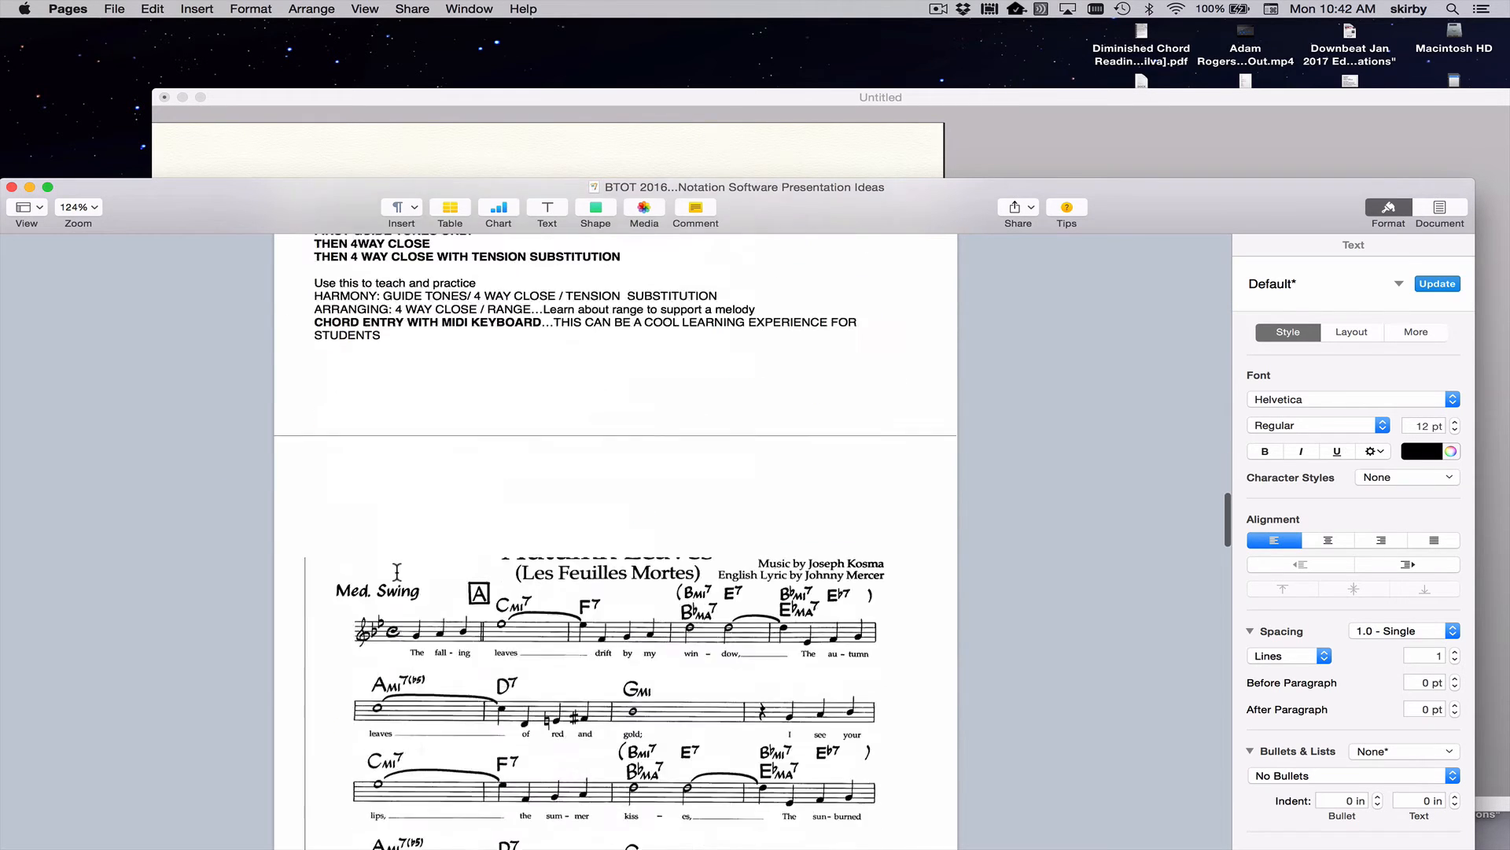
pyautogui.scroll(3, 397, 571)
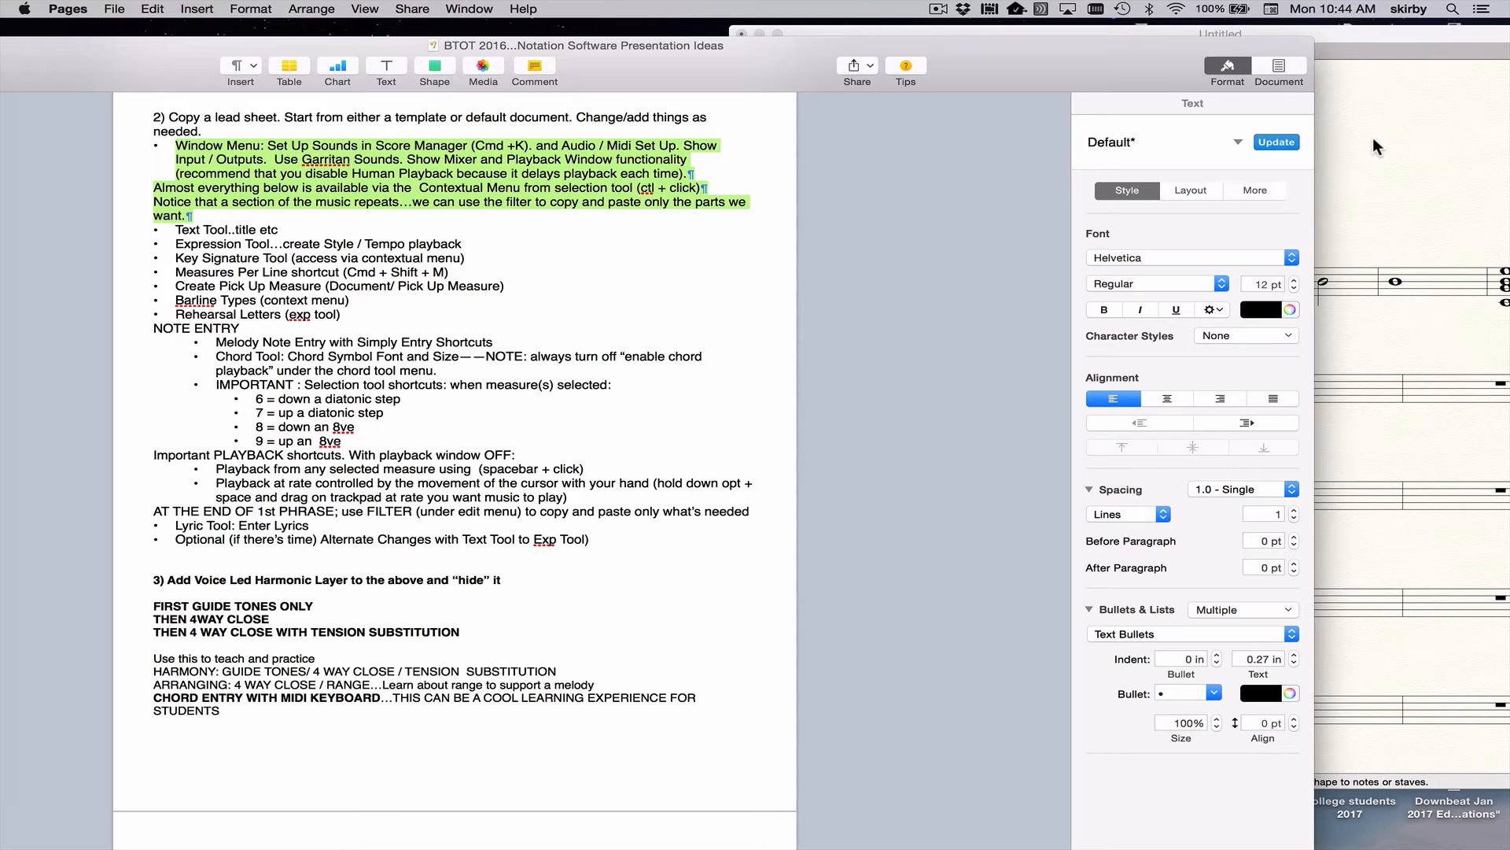
# Switch back to Finale, reposition the score window to show the full page width, and open and reposition the Score Manager
pyautogui.click(1372, 137)
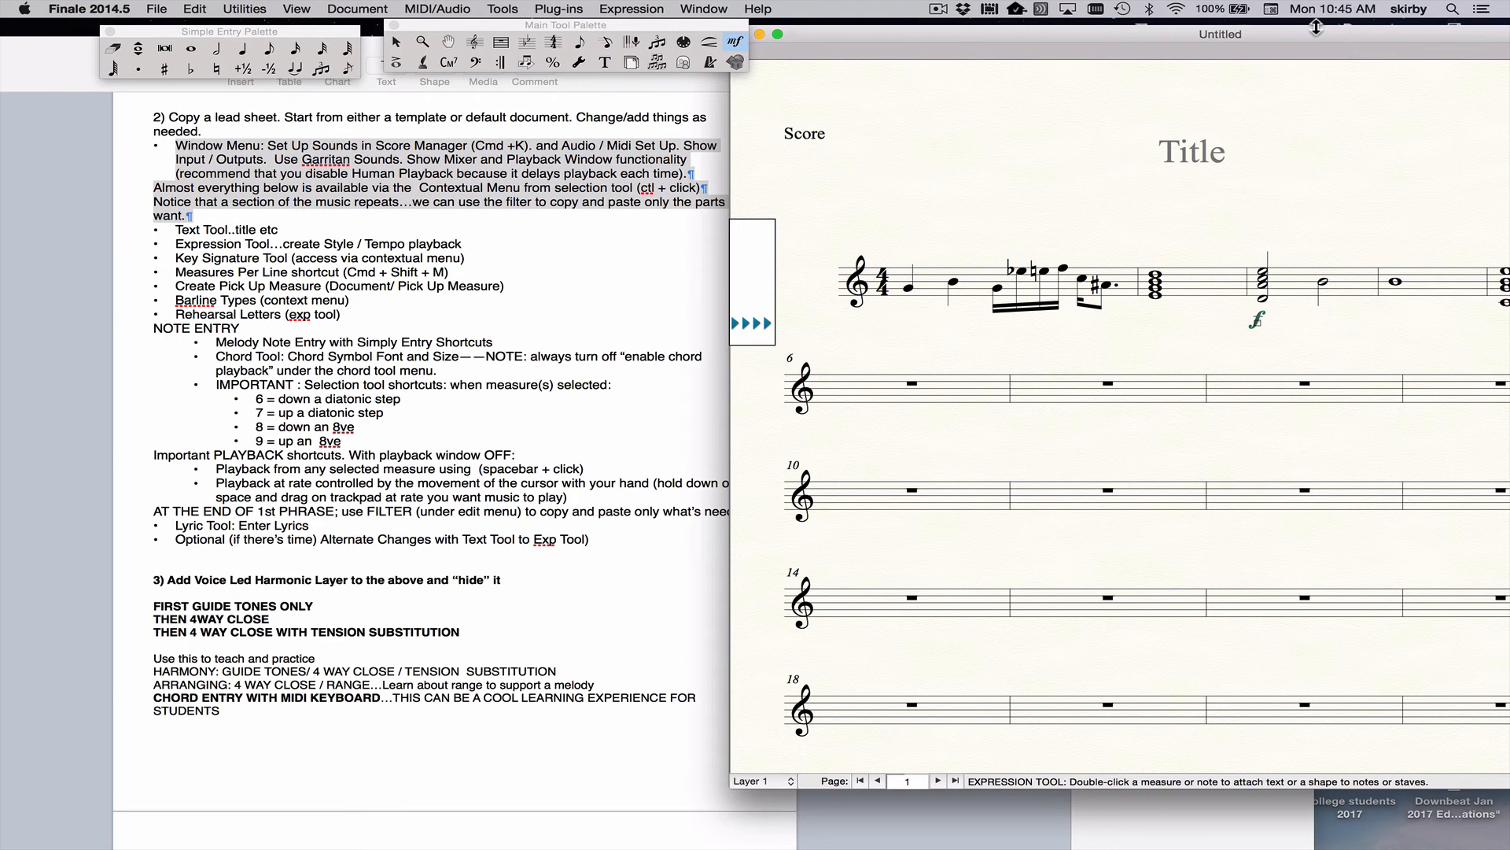
pyautogui.moveTo(1315, 33); pyautogui.dragTo(908, 53)
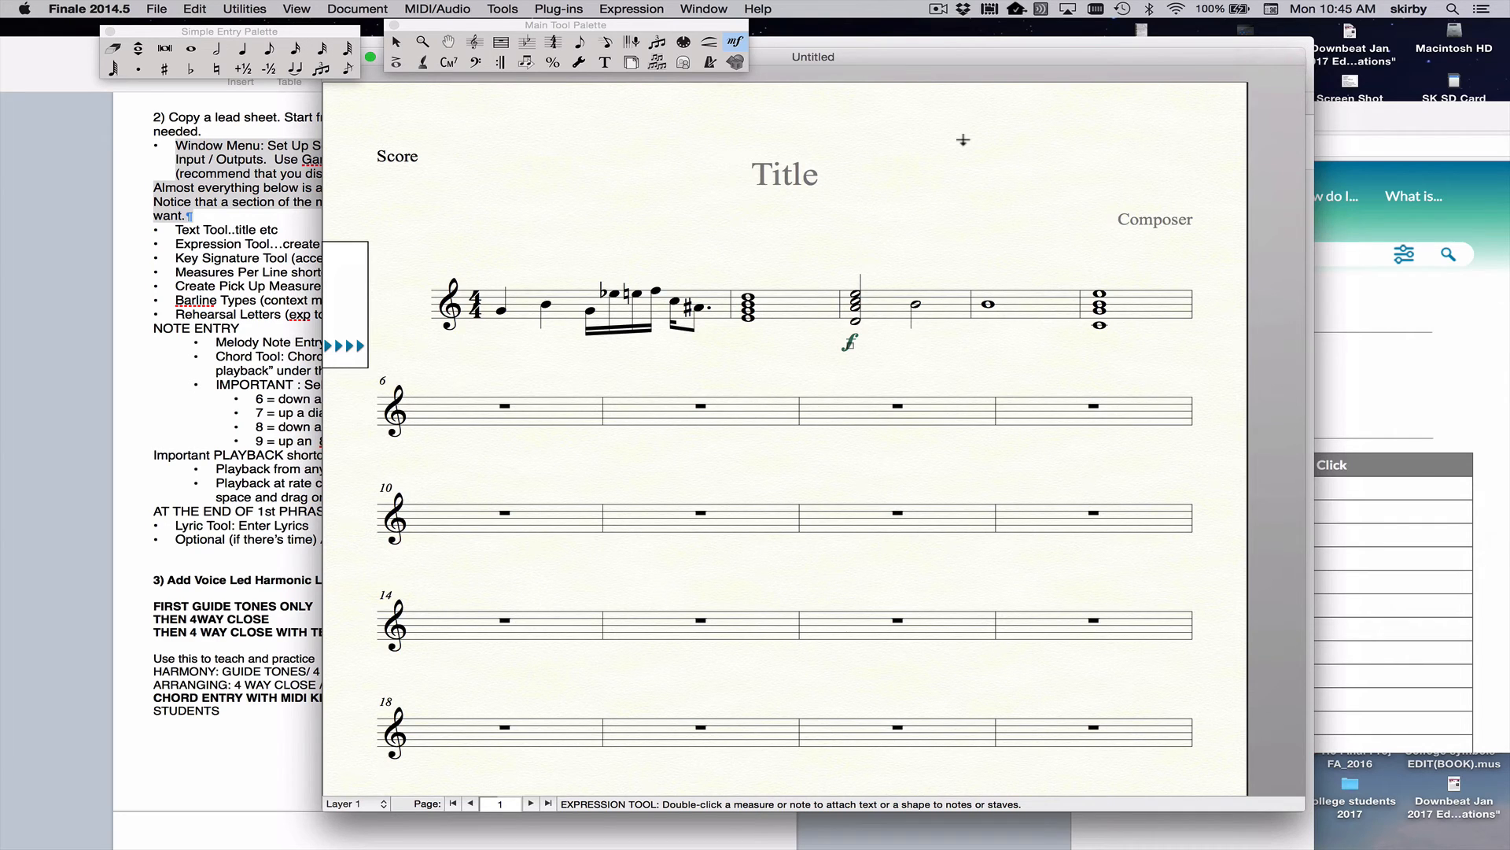
pyautogui.click(704, 9)
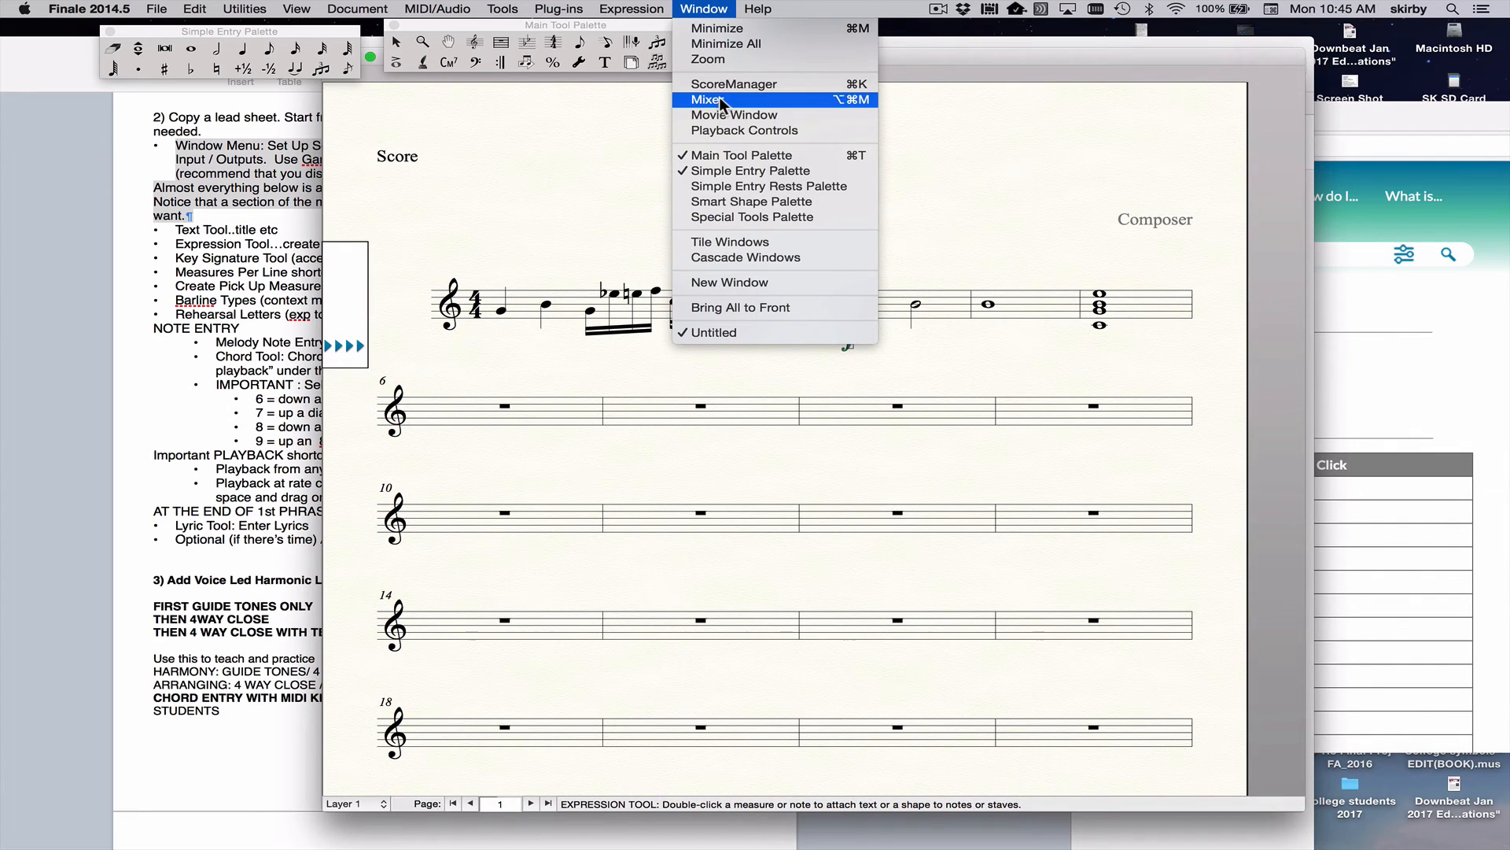
pyautogui.click(977, 129)
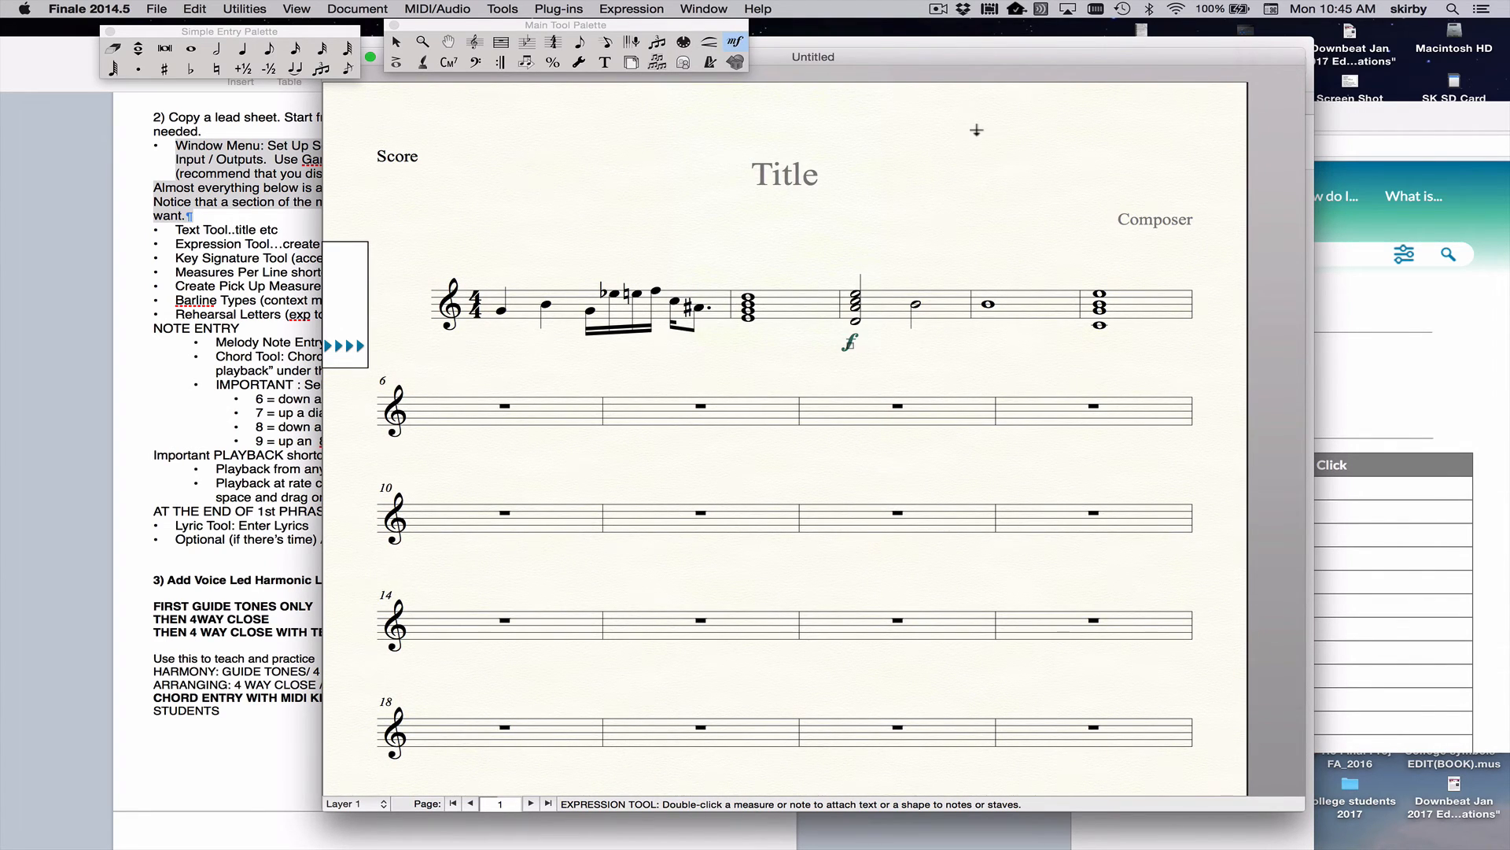
pyautogui.press('super+k')
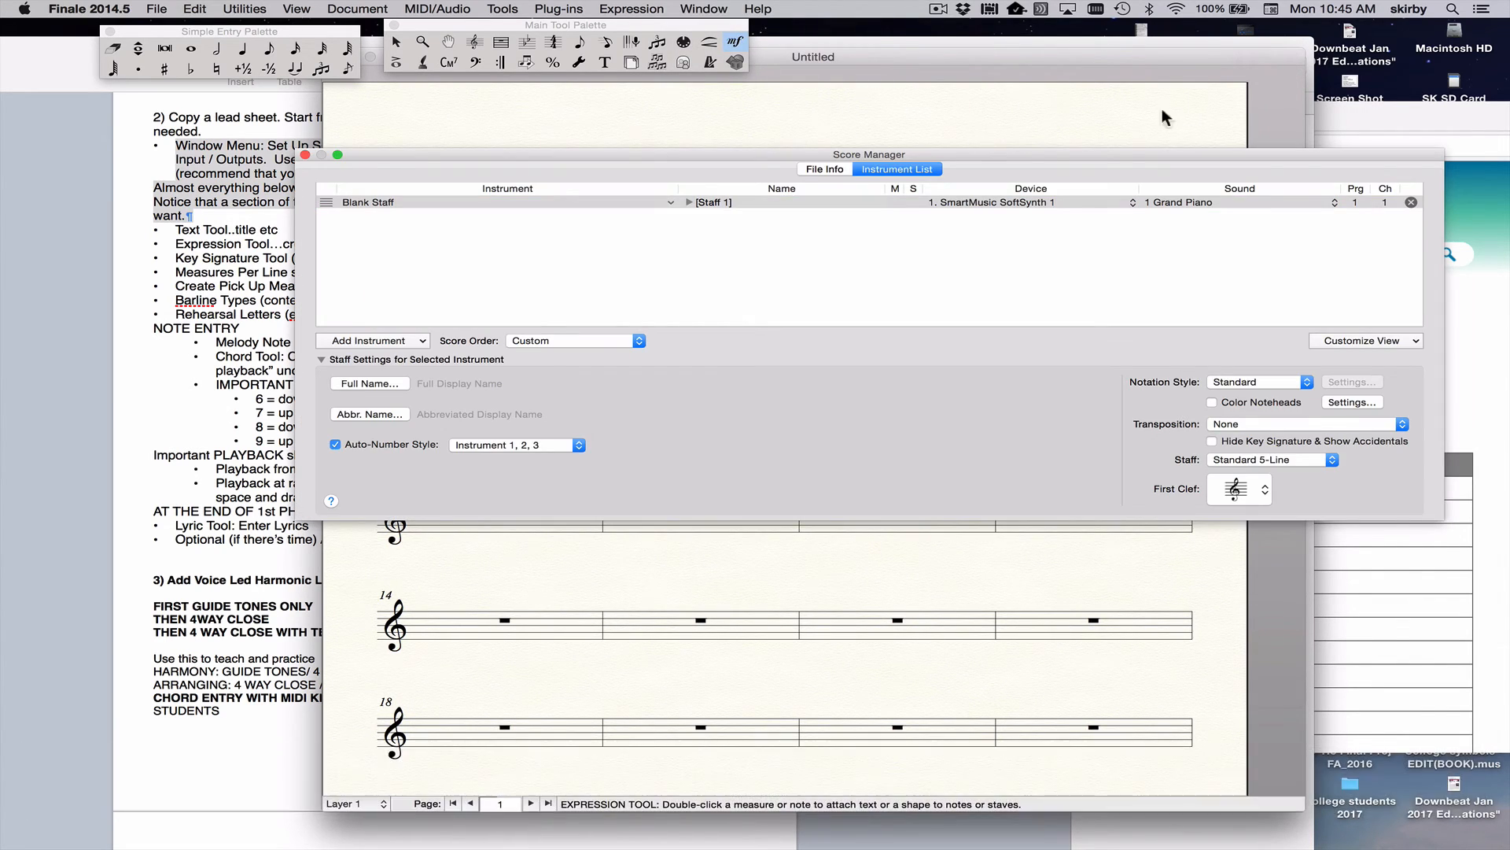
pyautogui.moveTo(1153, 155); pyautogui.dragTo(955, 92)
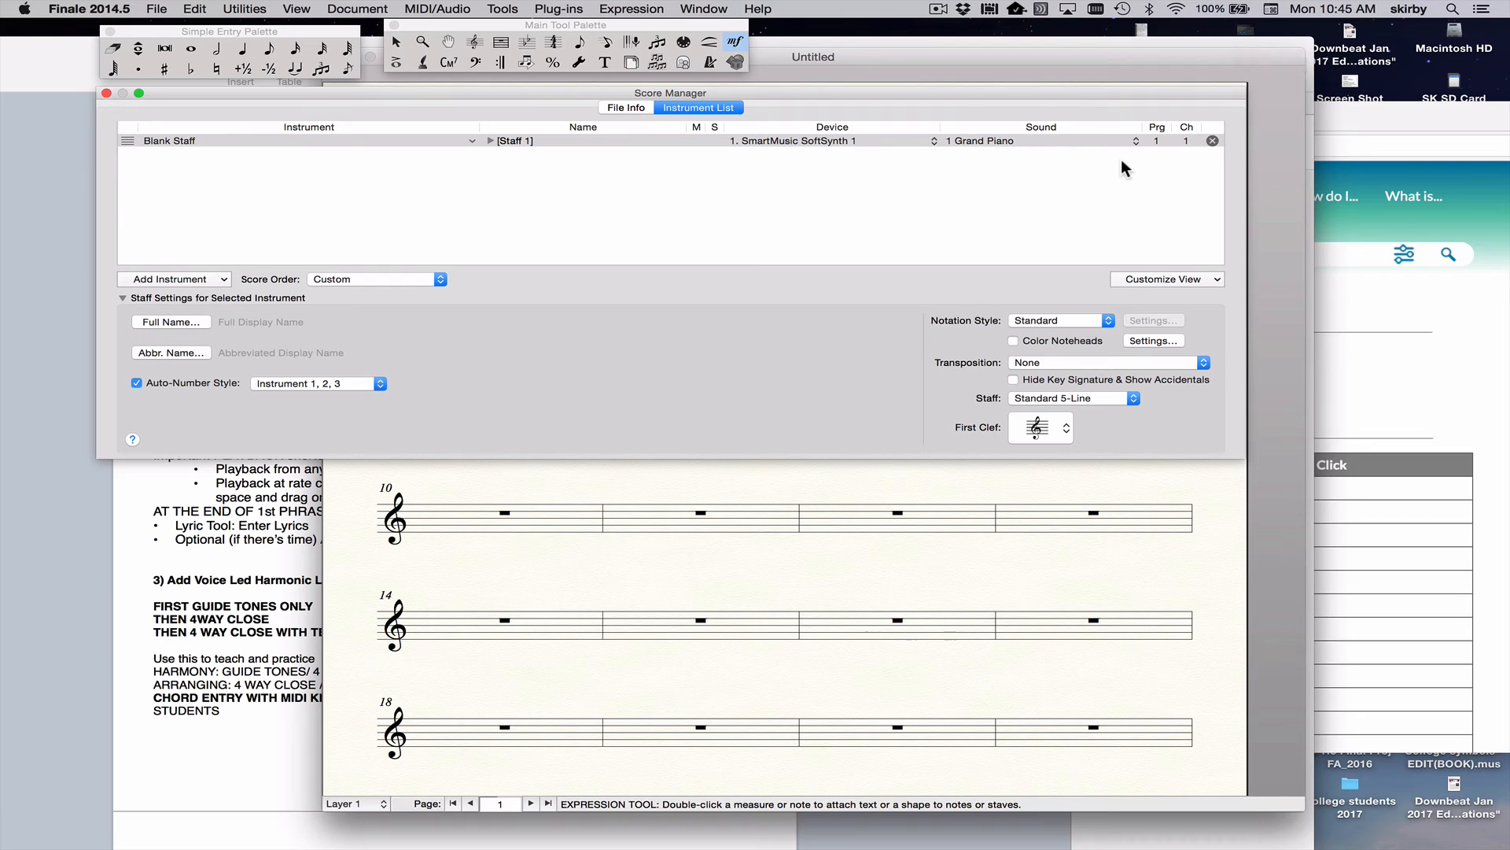
# Set Finale to play through Audio Units and check the bank 1 instrument in Audio Units Banks & Effects
pyautogui.click(453, 11)
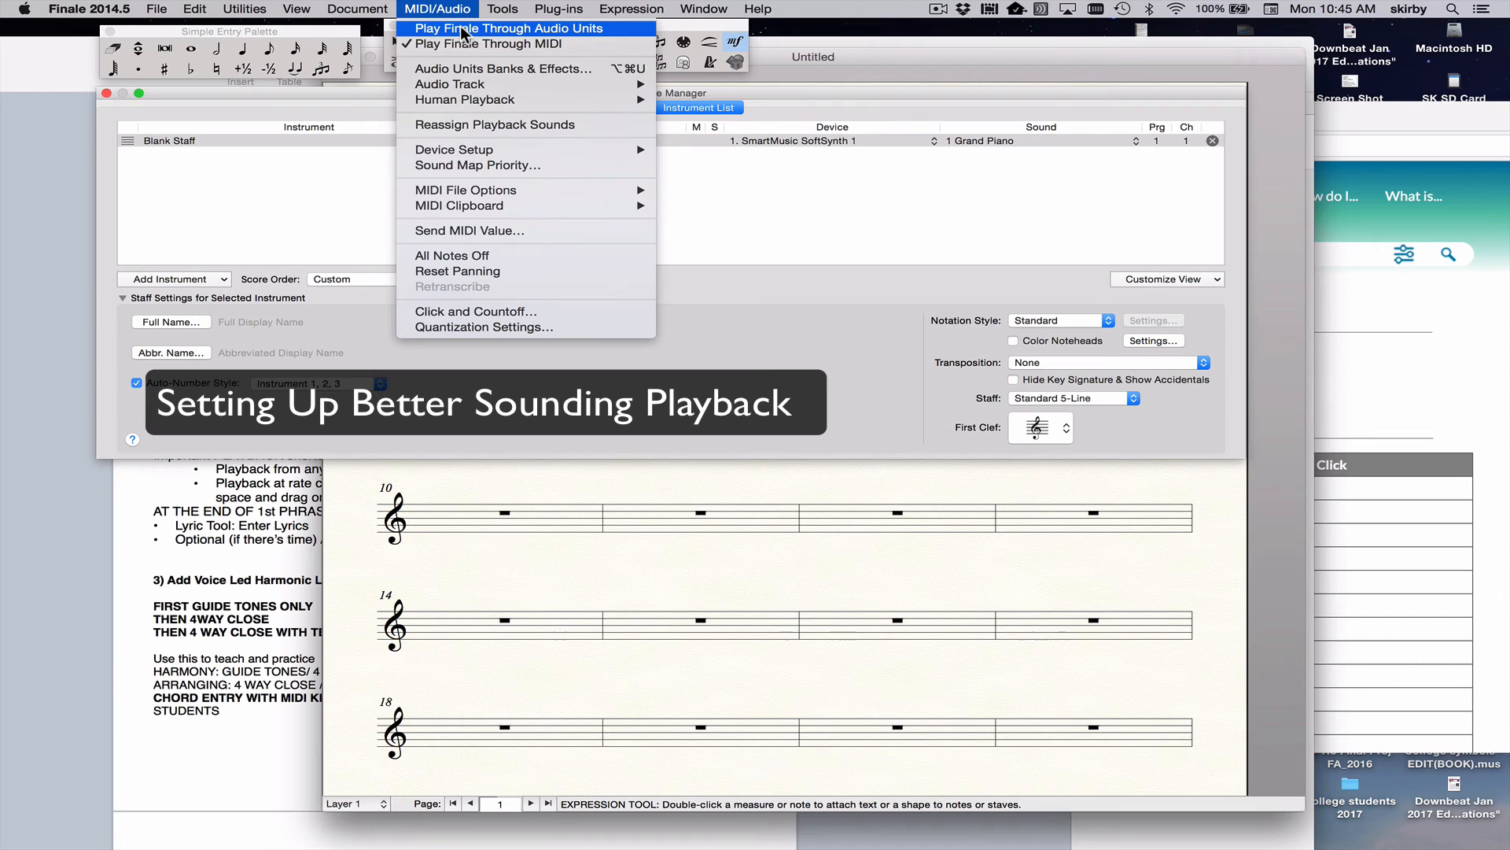
pyautogui.click(462, 30)
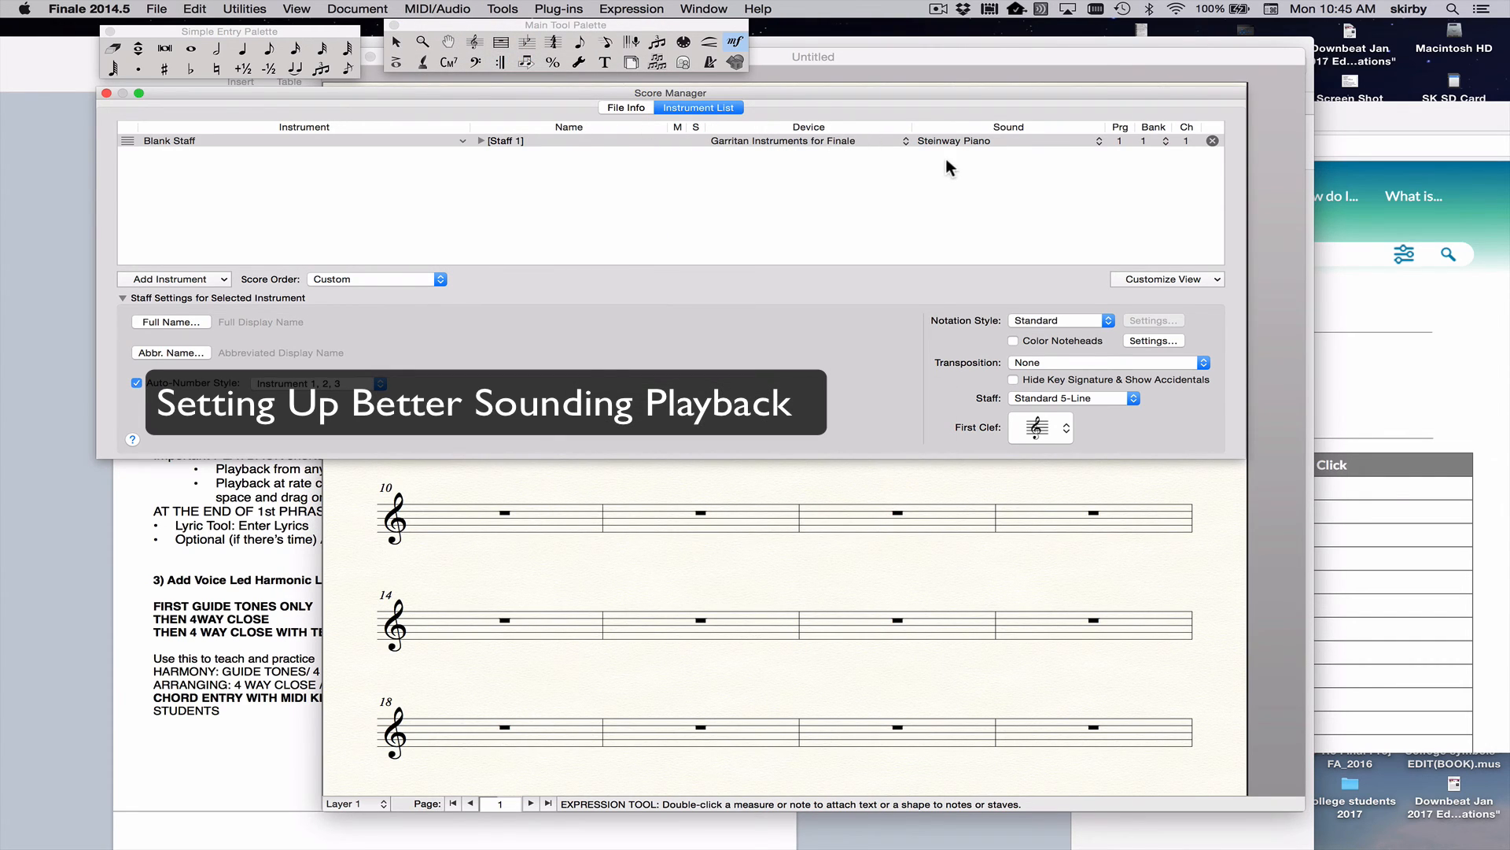
pyautogui.click(451, 11)
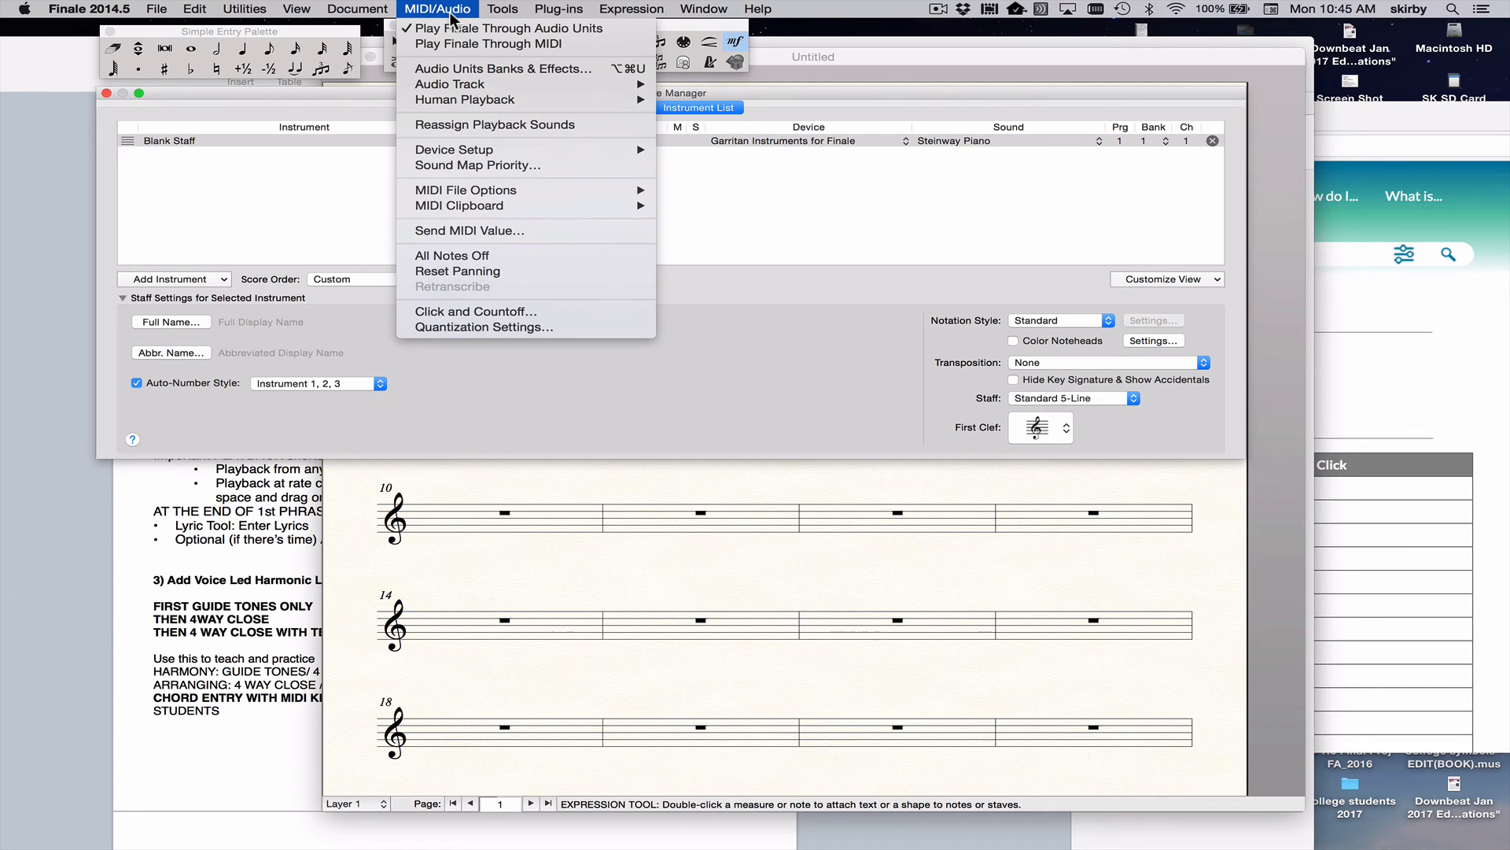
pyautogui.click(472, 71)
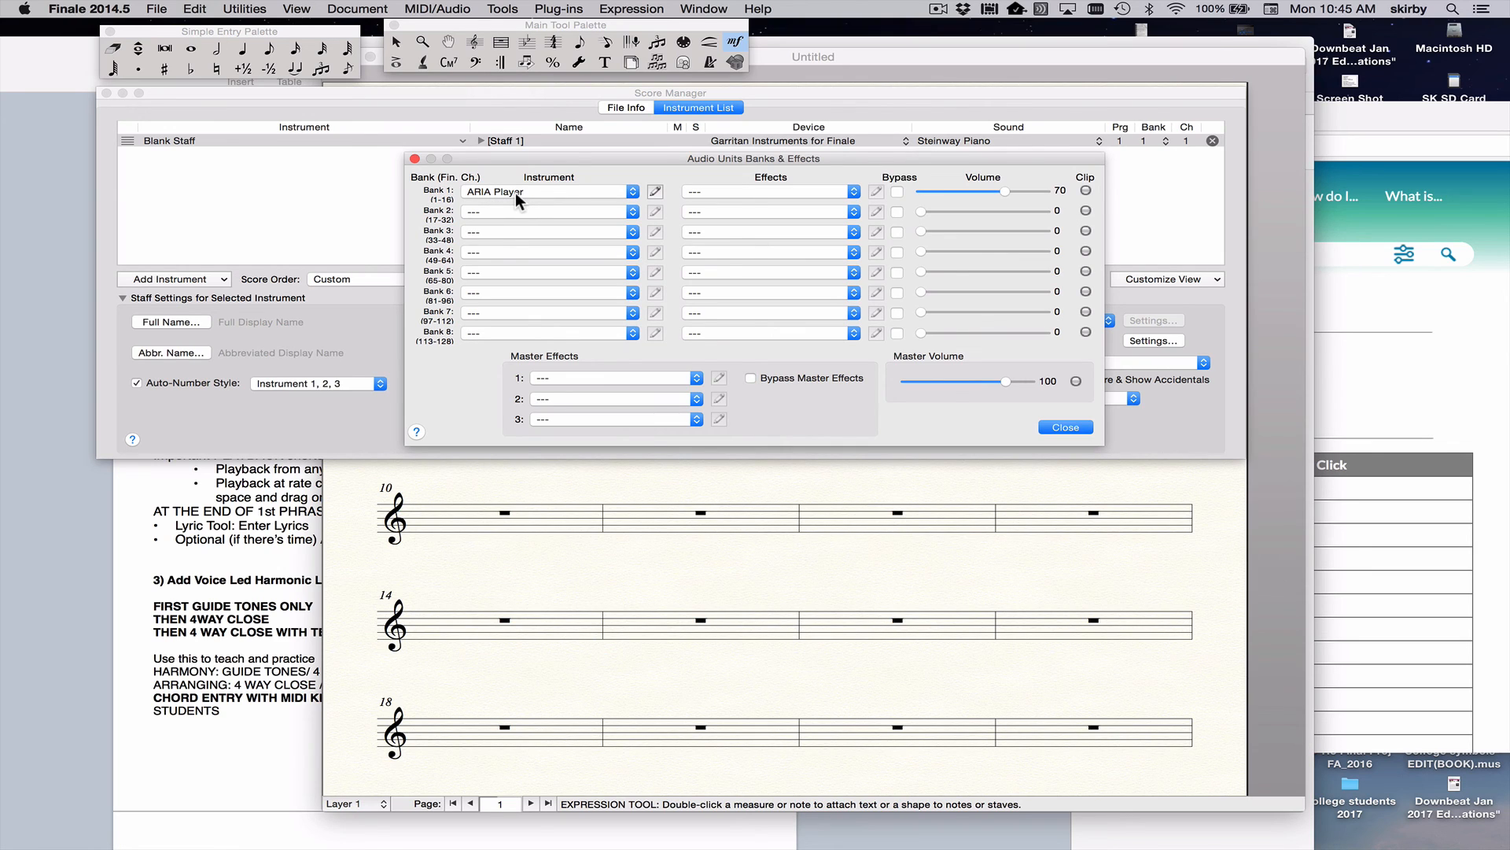
pyautogui.click(541, 190)
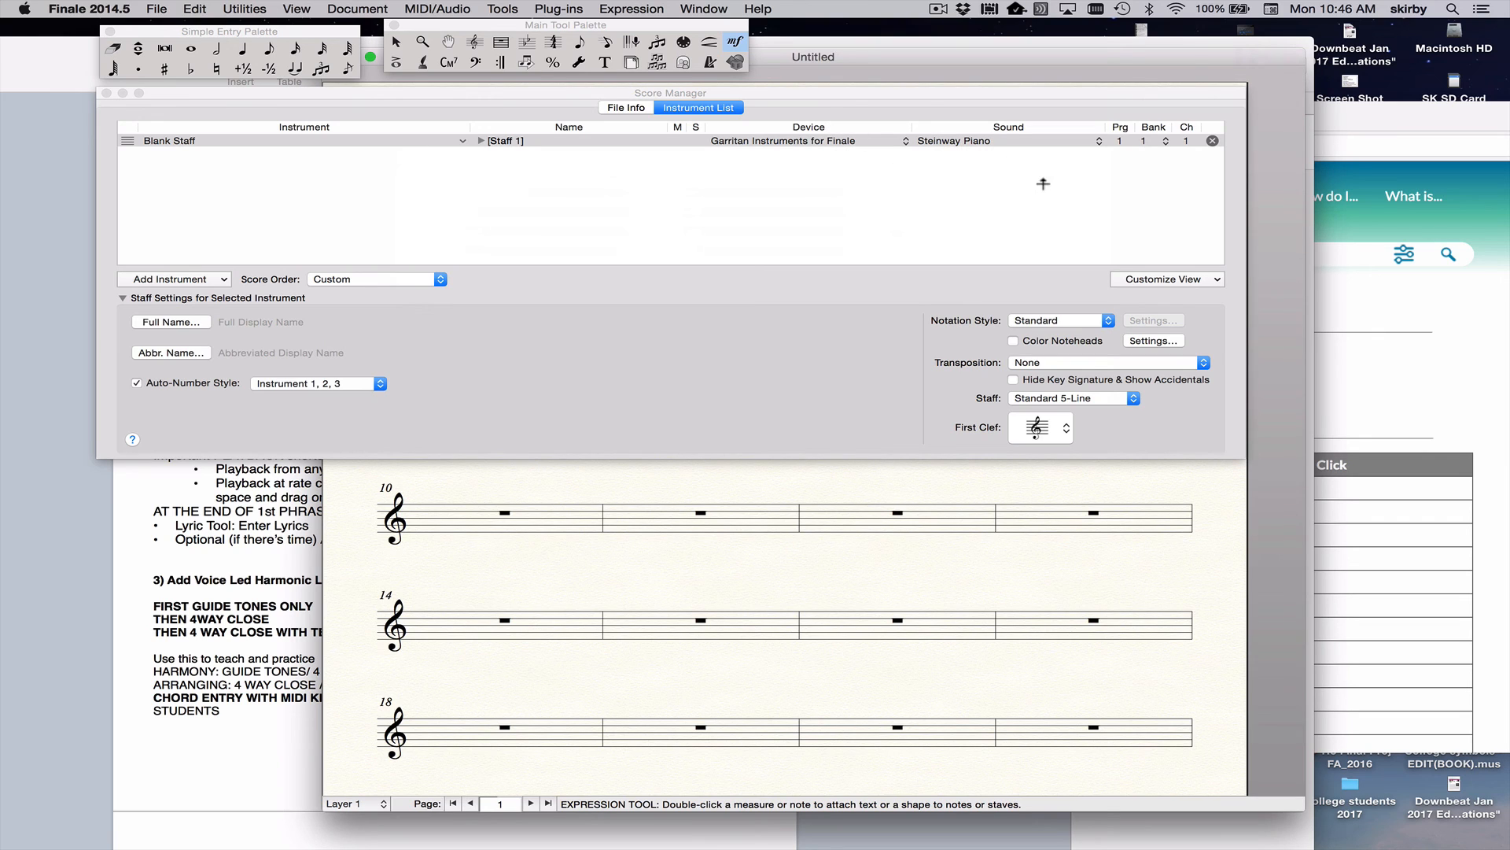
# Browse the Garritan sound categories and the instrument choices for Staff 1, then close the Score Manager
pyautogui.click(1097, 142)
pyautogui.moveTo(1031, 162)
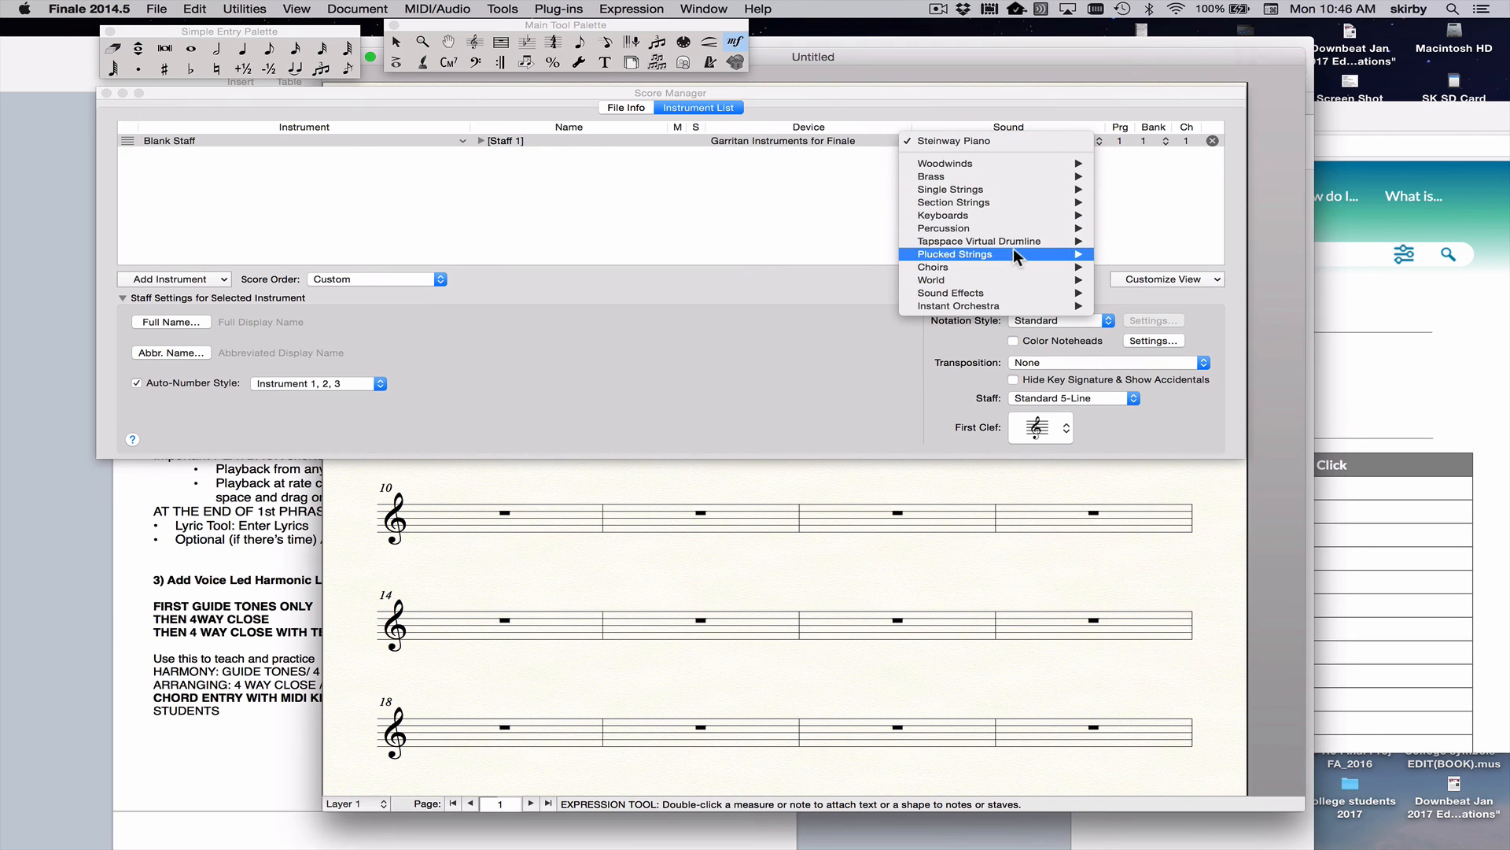
pyautogui.click(464, 163)
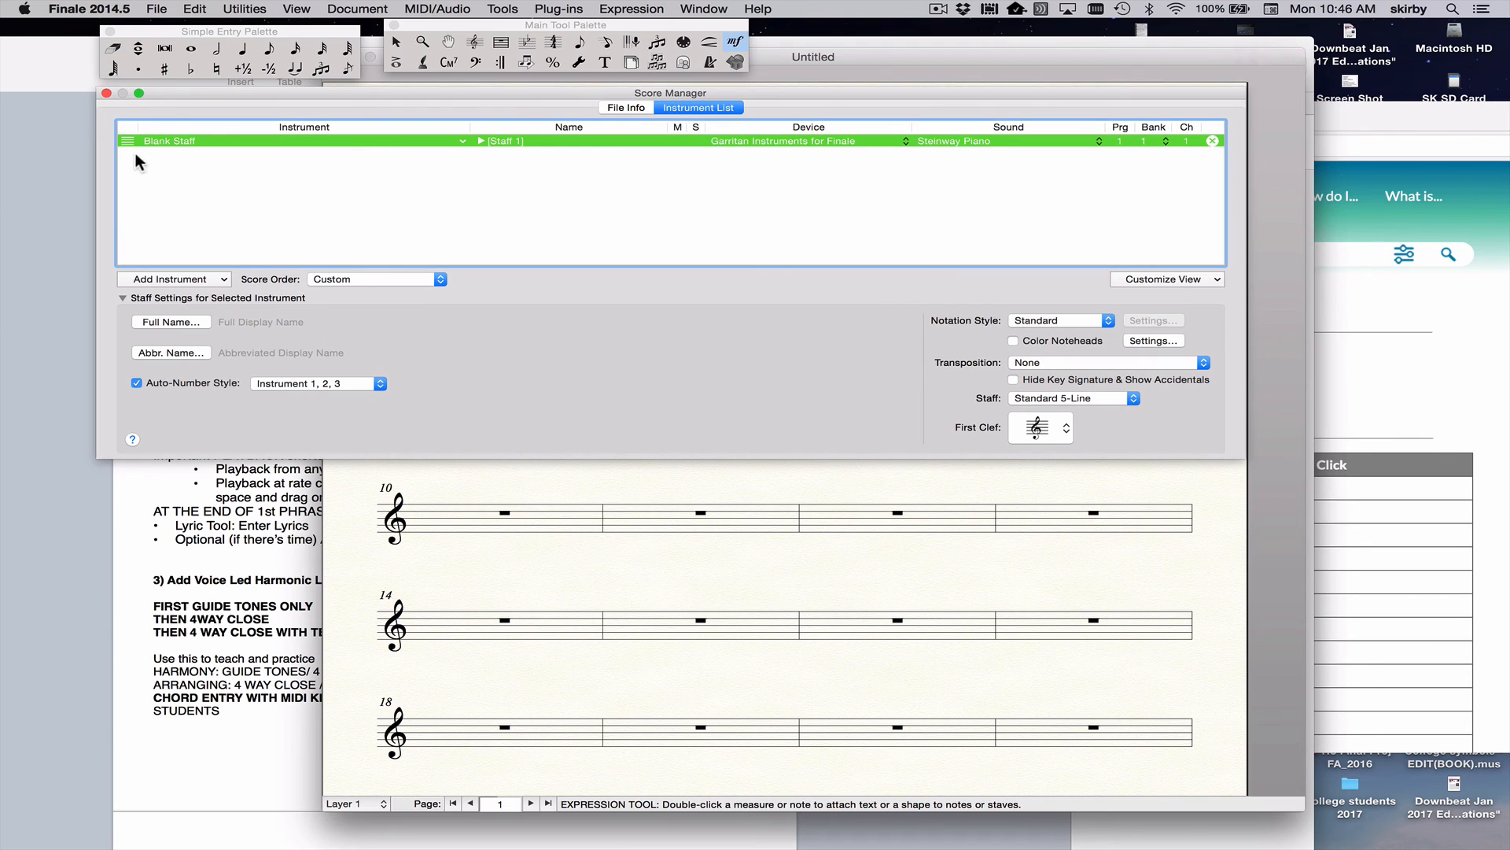
pyautogui.click(106, 93)
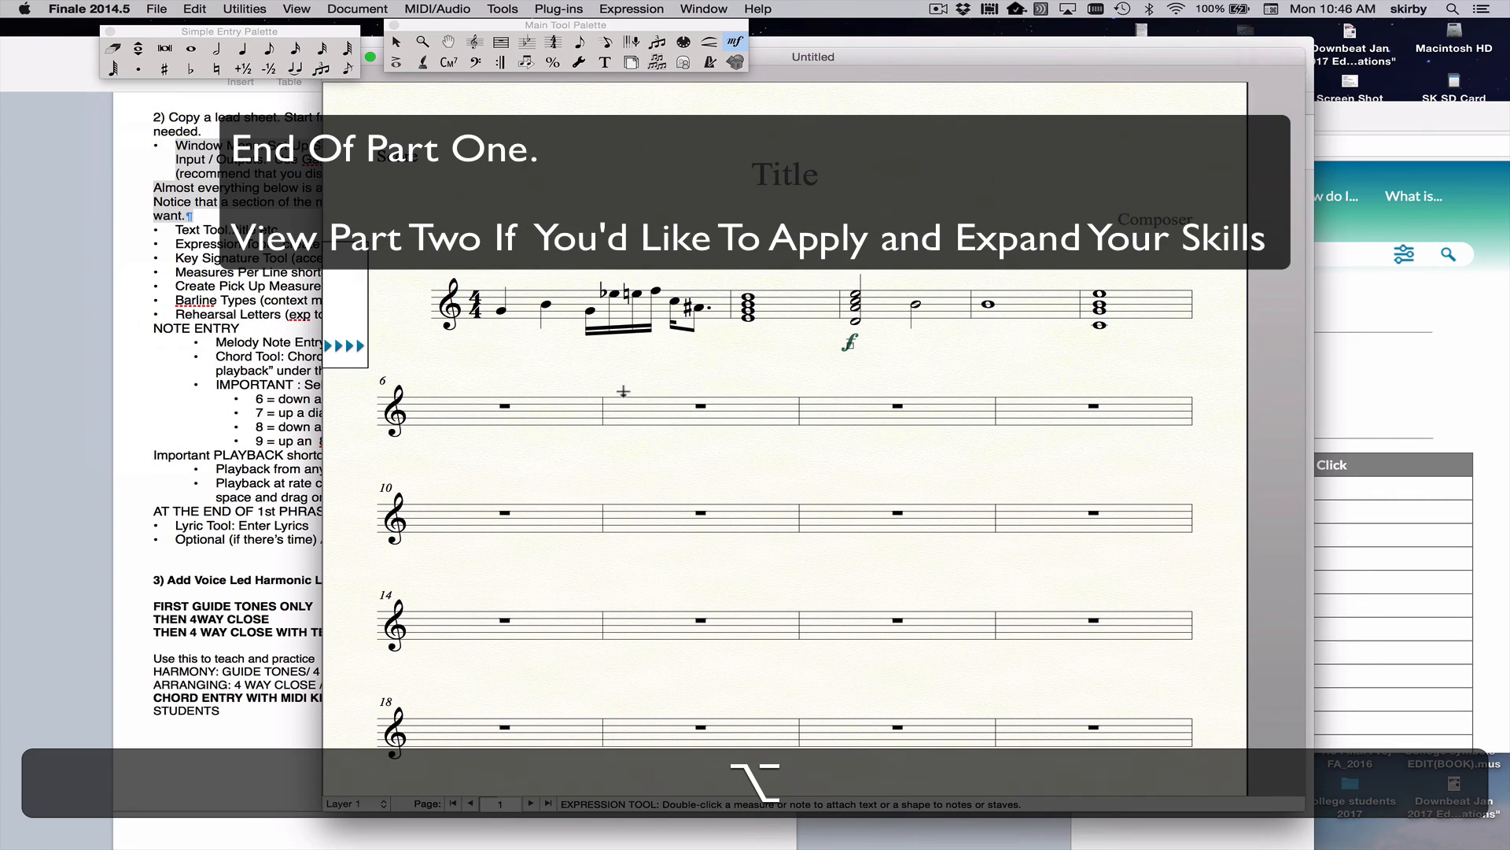
# Select measure 2 of the score with the Selection tool
pyautogui.hotkey('alt', 'p')
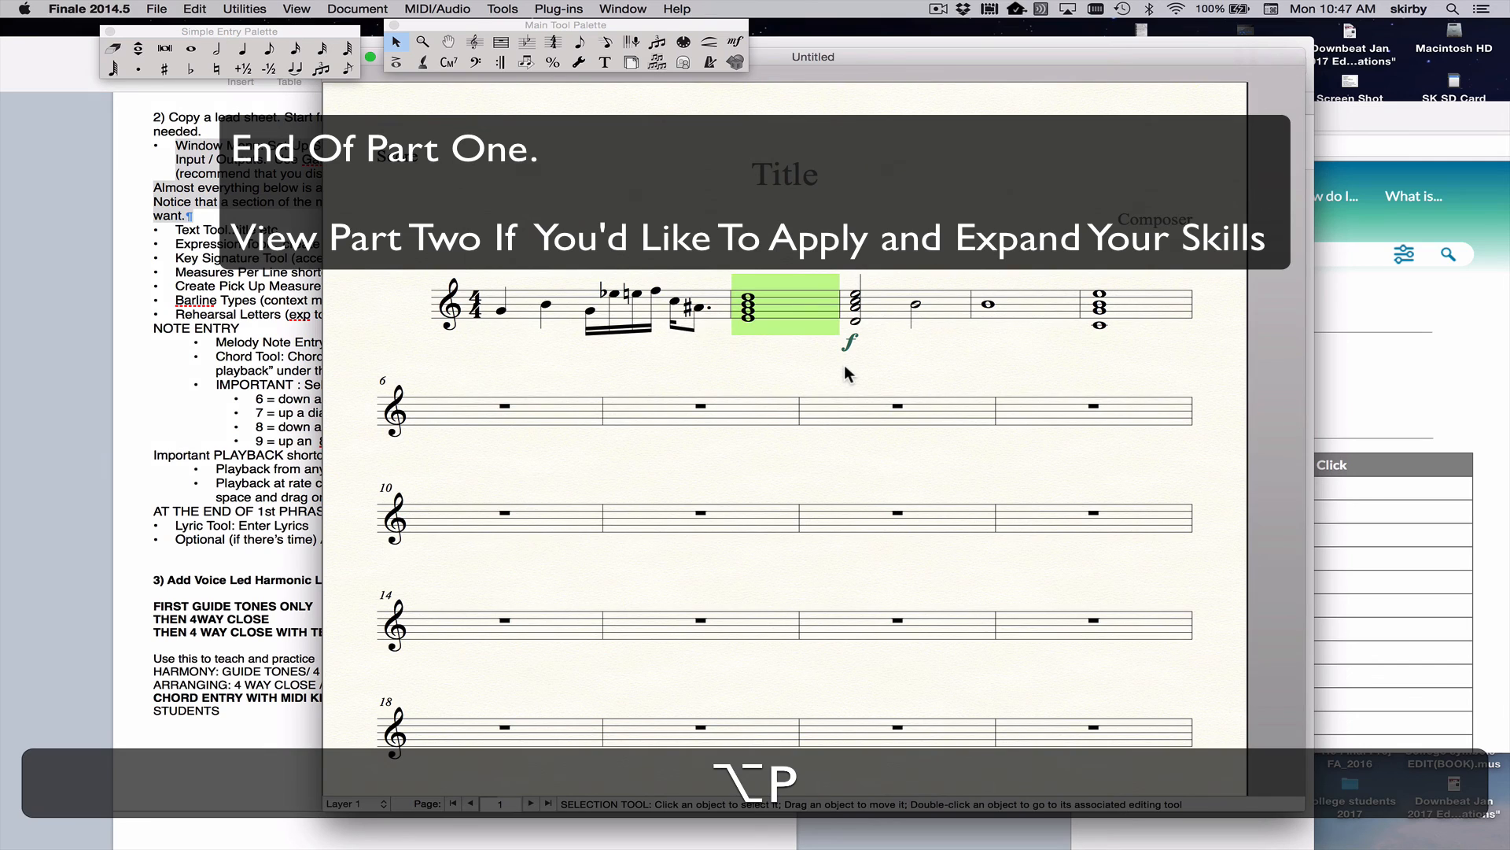